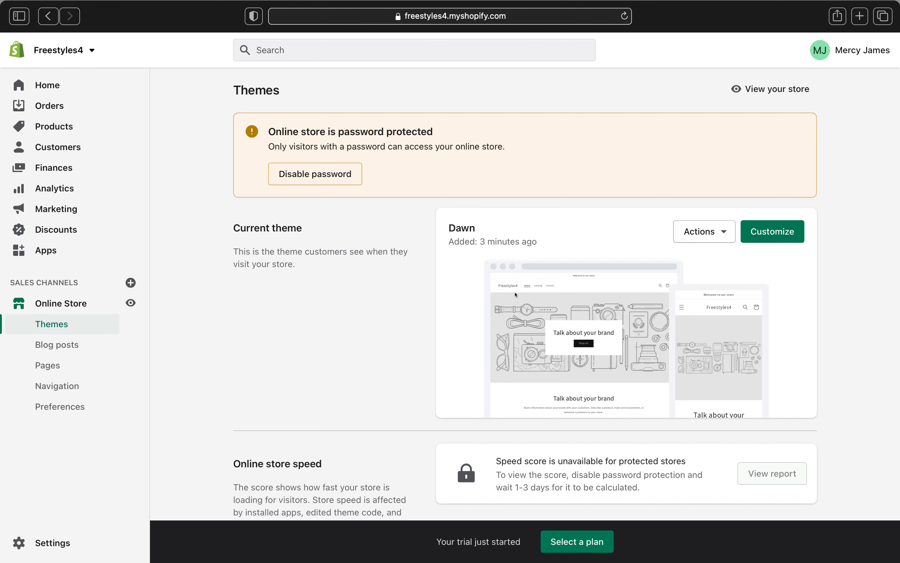
Open the selection of free themes from the theme library section of the store's Themes page.
{"action": "scroll", "coordinate": [510, 290], "scroll_direction": "down", "scroll_amount": 2}
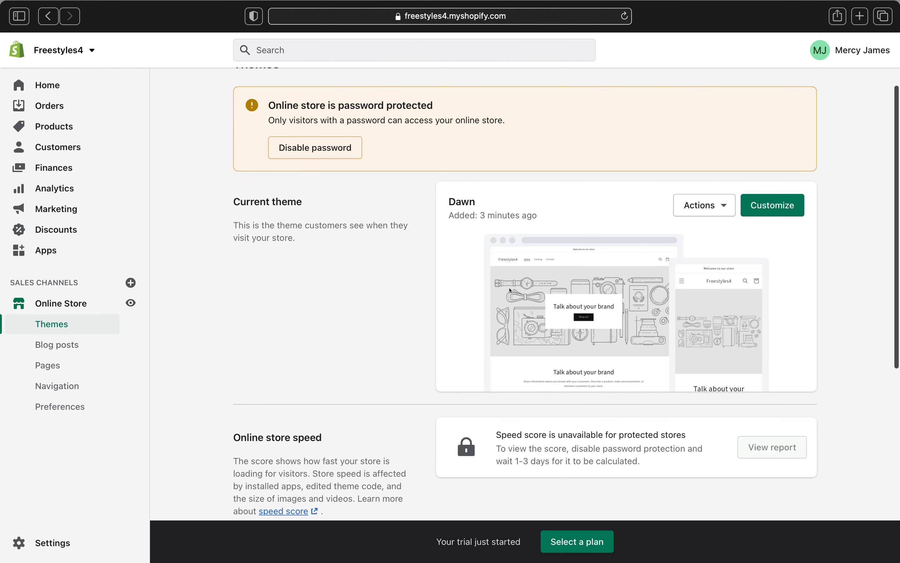
{"action": "scroll", "coordinate": [511, 291], "scroll_direction": "up", "scroll_amount": 1}
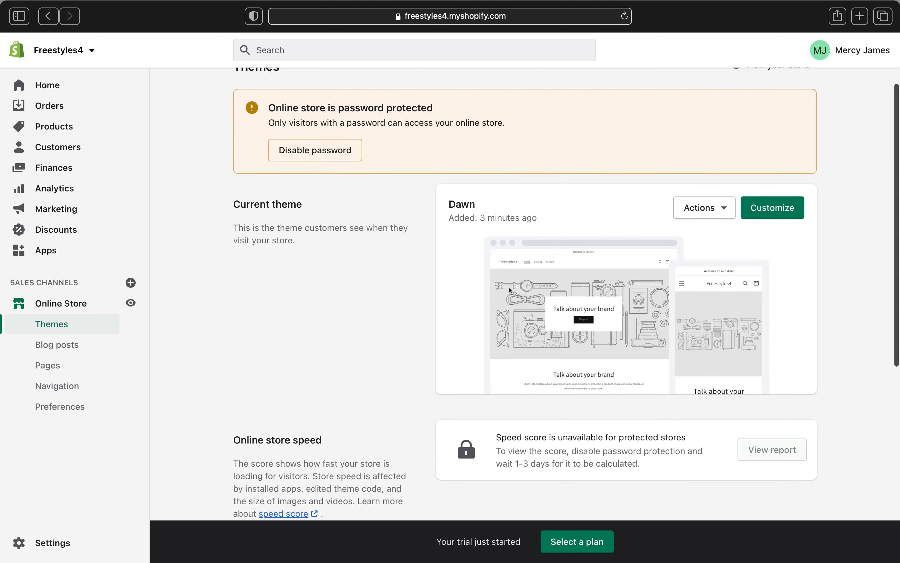
{"action": "scroll", "coordinate": [511, 290], "scroll_direction": "up", "scroll_amount": 1}
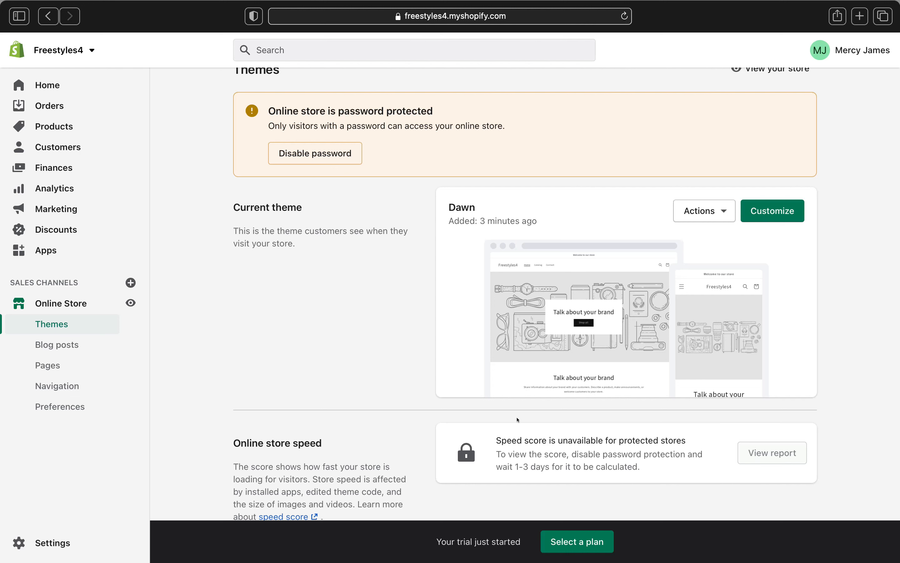
{"action": "scroll", "coordinate": [506, 368], "scroll_direction": "down", "scroll_amount": 5}
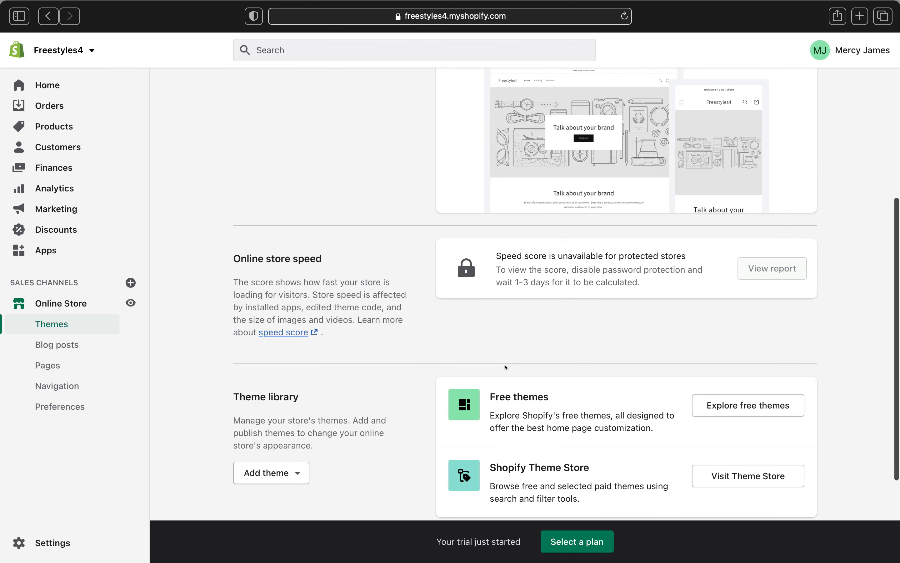
{"action": "scroll", "coordinate": [445, 279], "scroll_direction": "up", "scroll_amount": 5}
{"action": "scroll", "coordinate": [445, 279], "scroll_direction": "down", "scroll_amount": 6}
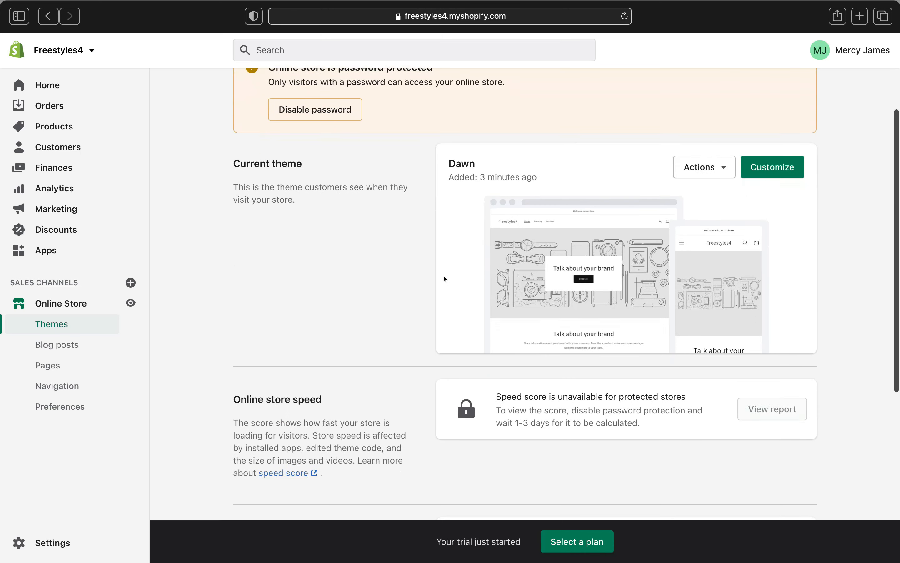
{"action": "scroll", "coordinate": [445, 279], "scroll_direction": "down", "scroll_amount": 1}
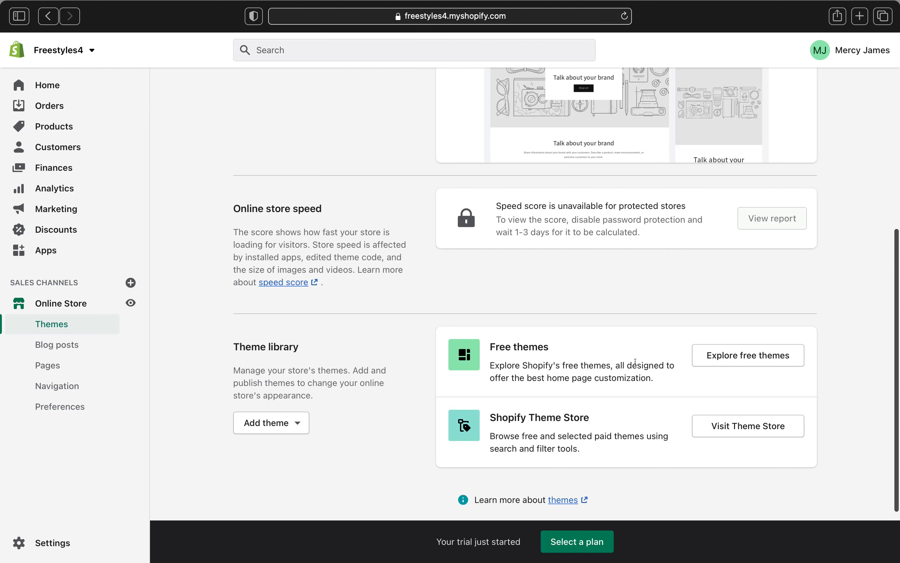
{"action": "left_click", "coordinate": [734, 356]}
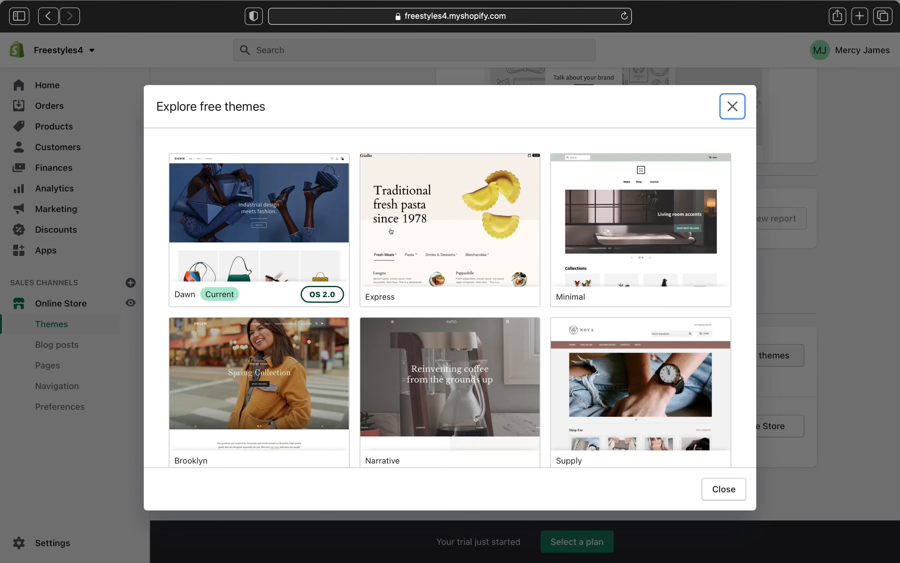
Browse the free themes and open the details of the Simple theme.
{"action": "scroll", "coordinate": [326, 360], "scroll_direction": "down", "scroll_amount": 10}
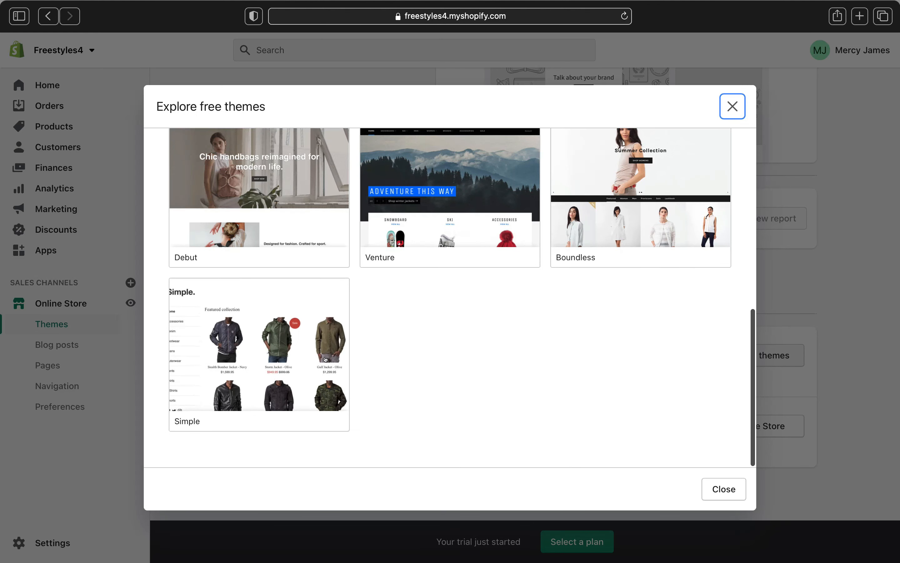
{"action": "scroll", "coordinate": [480, 290], "scroll_direction": "up", "scroll_amount": 10}
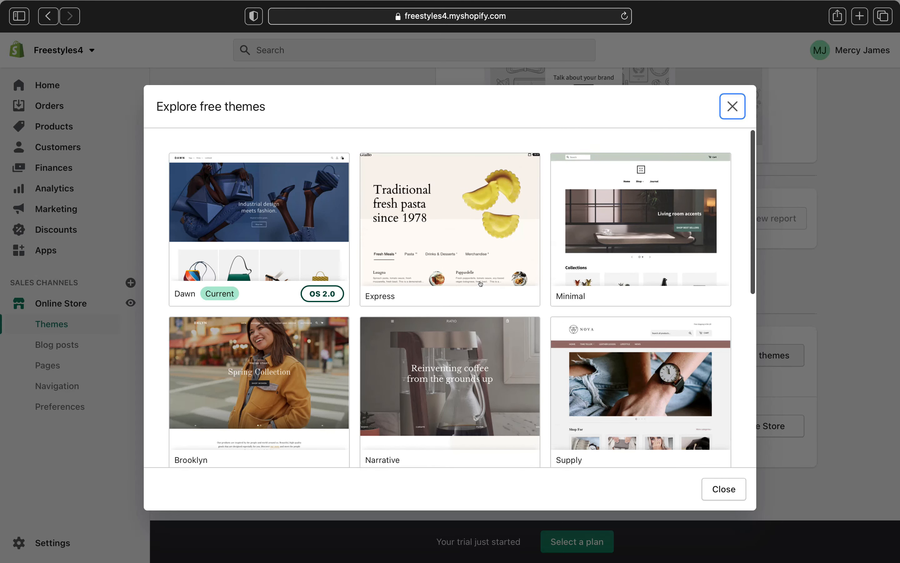
{"action": "scroll", "coordinate": [270, 318], "scroll_direction": "down", "scroll_amount": 2}
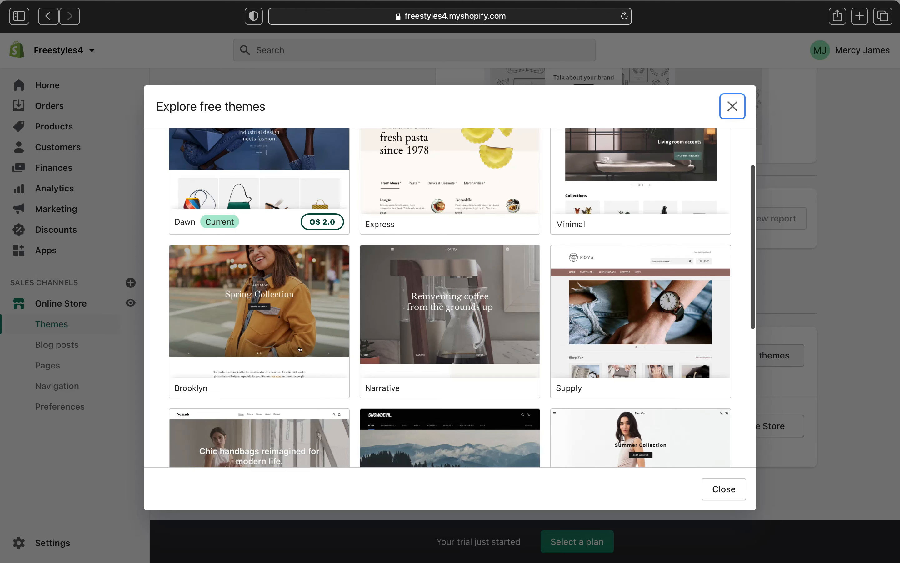
{"action": "scroll", "coordinate": [303, 293], "scroll_direction": "up", "scroll_amount": 2}
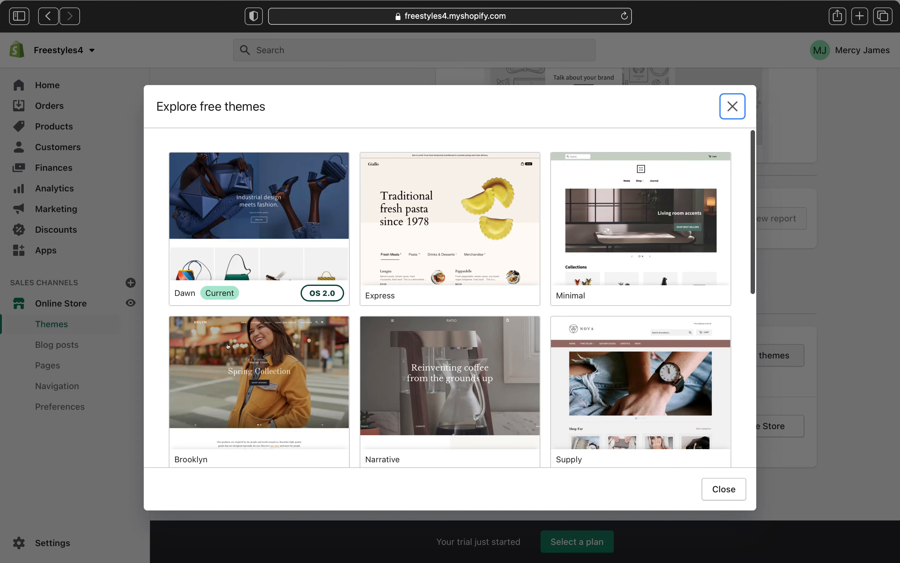
{"action": "scroll", "coordinate": [233, 257], "scroll_direction": "down", "scroll_amount": 3}
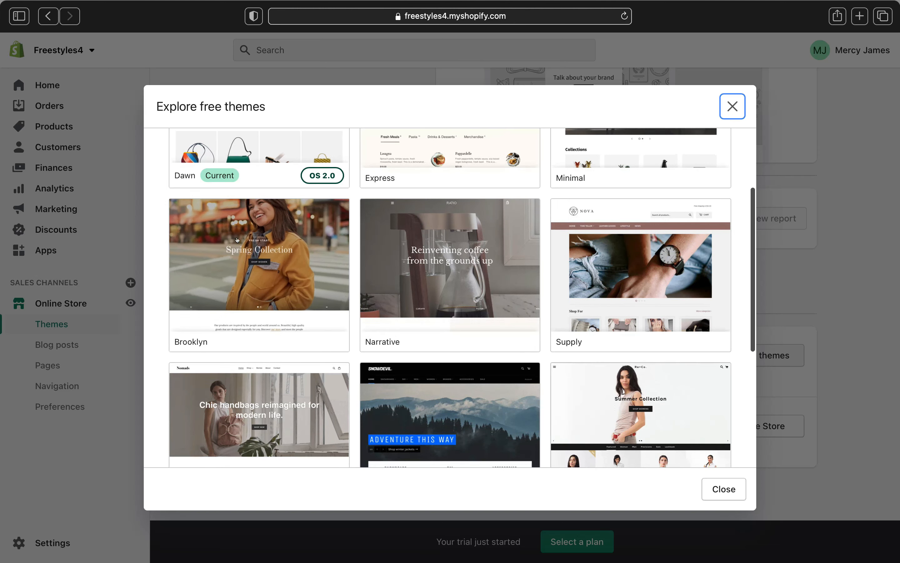
{"action": "scroll", "coordinate": [228, 293], "scroll_direction": "down", "scroll_amount": 6}
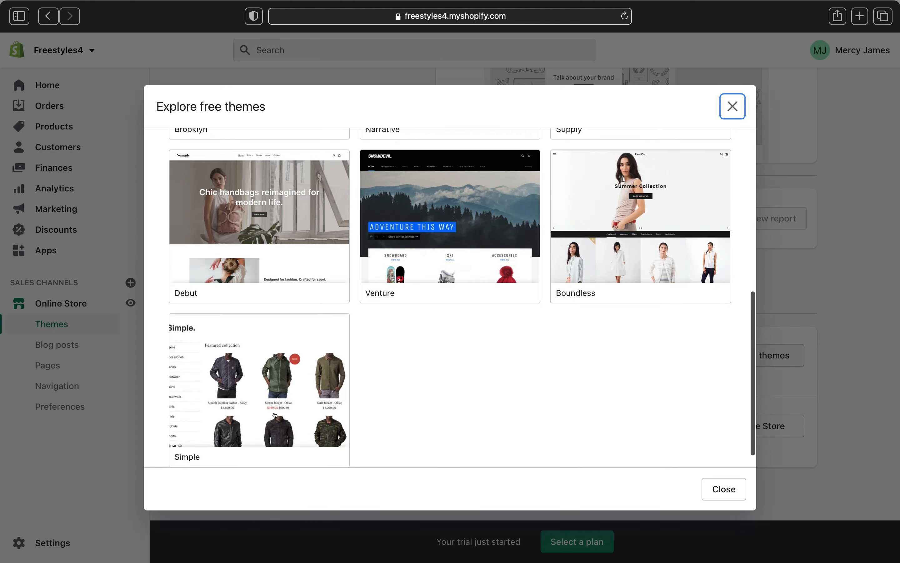
{"action": "left_click", "coordinate": [259, 394]}
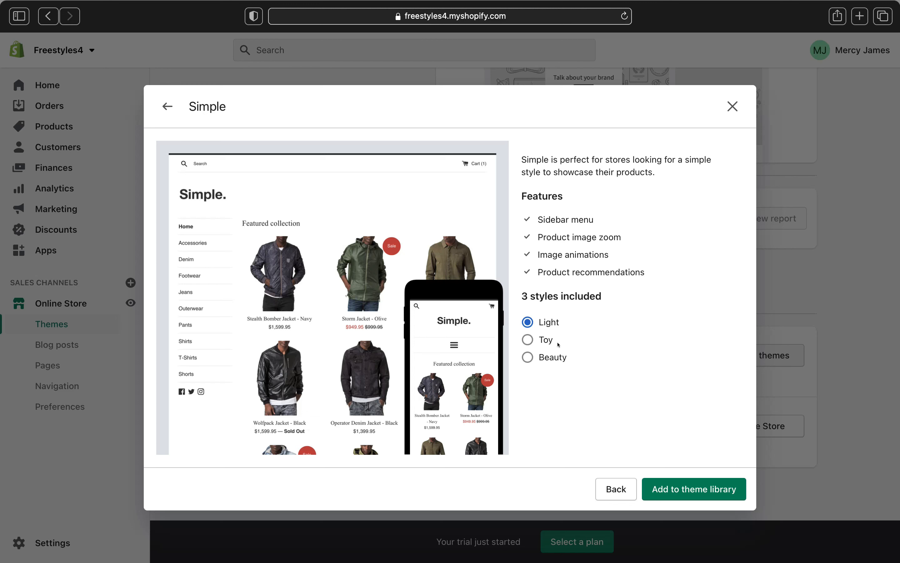
Preview the Simple theme's Toy and Beauty styles, return to the Light style and add the theme to the theme library.
{"action": "left_click", "coordinate": [527, 340]}
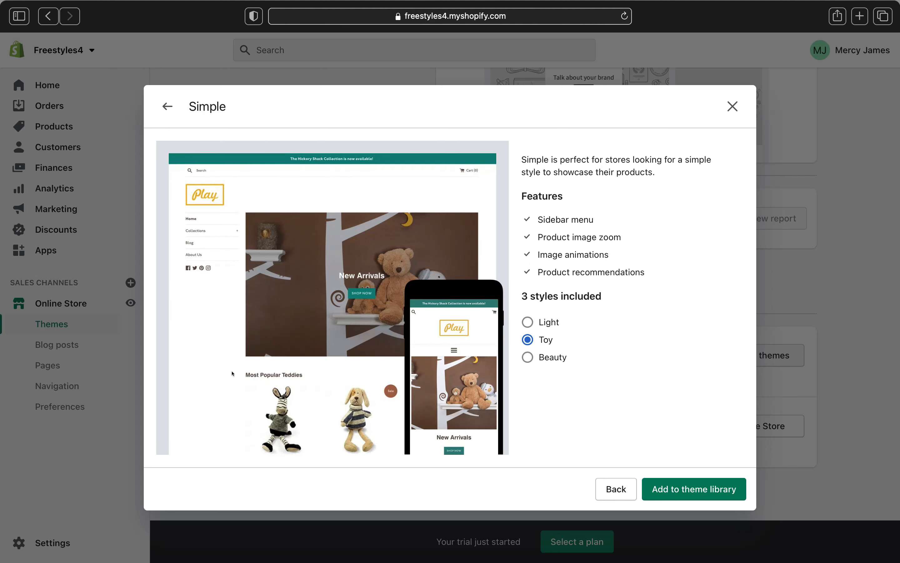
{"action": "left_click", "coordinate": [527, 357]}
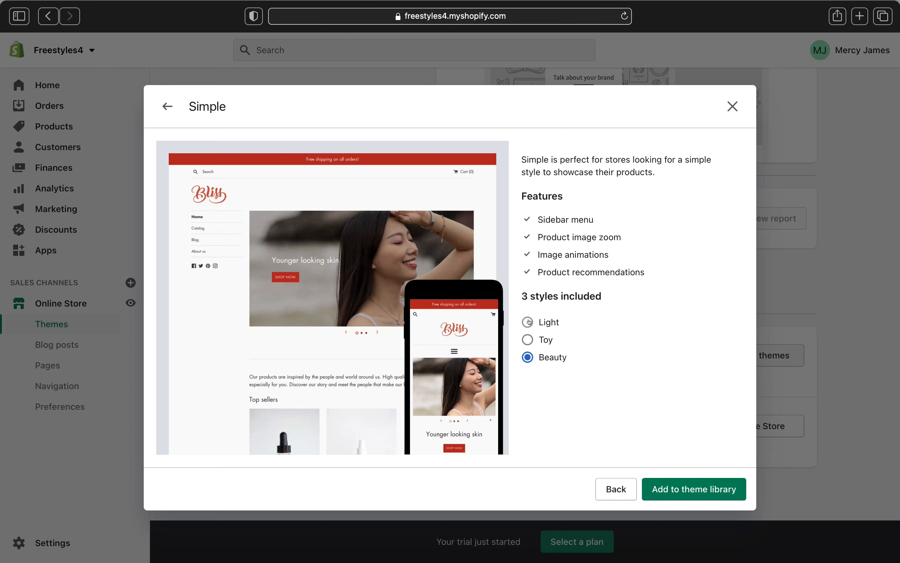
{"action": "left_click", "coordinate": [528, 322]}
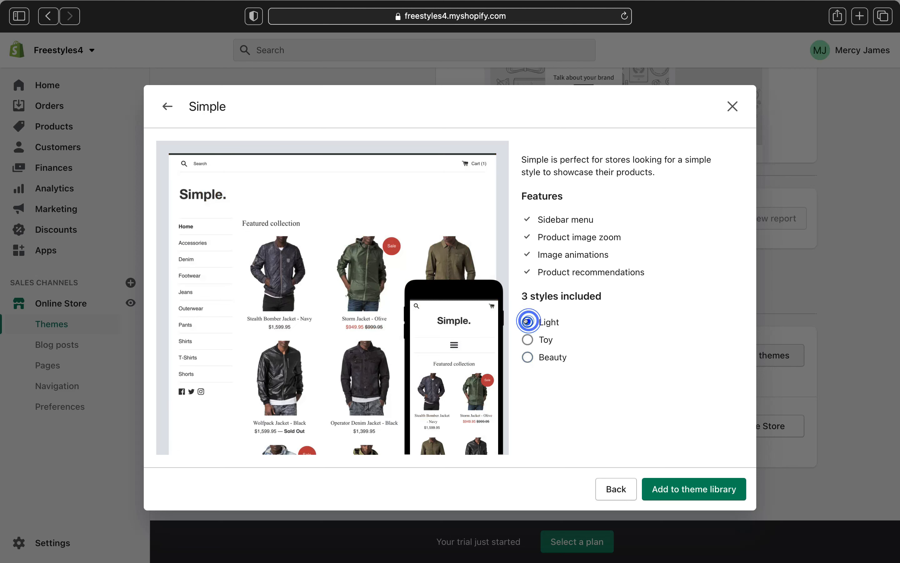
{"action": "left_click", "coordinate": [684, 490]}
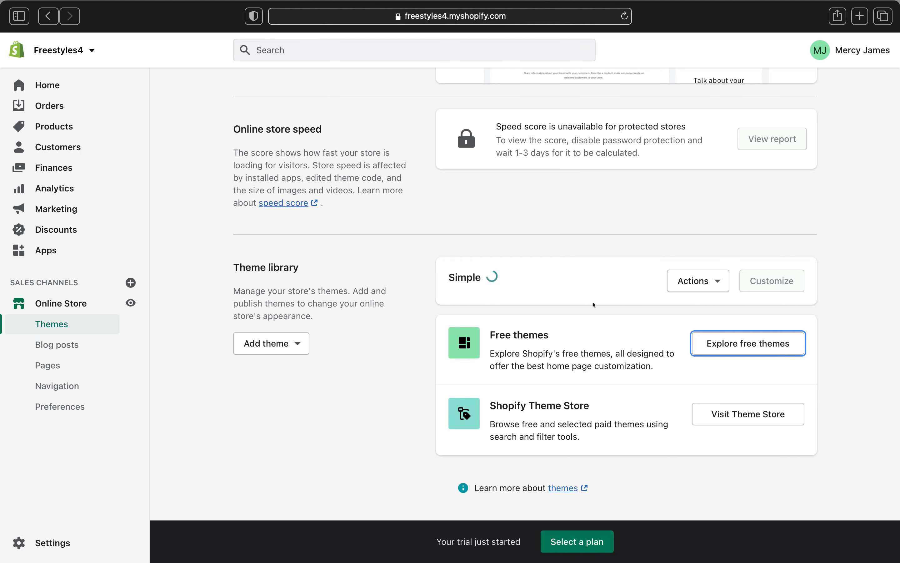
Publish the Simple theme from the theme library as the store's current theme in place of Dawn.
{"action": "scroll", "coordinate": [606, 260], "scroll_direction": "up", "scroll_amount": 2}
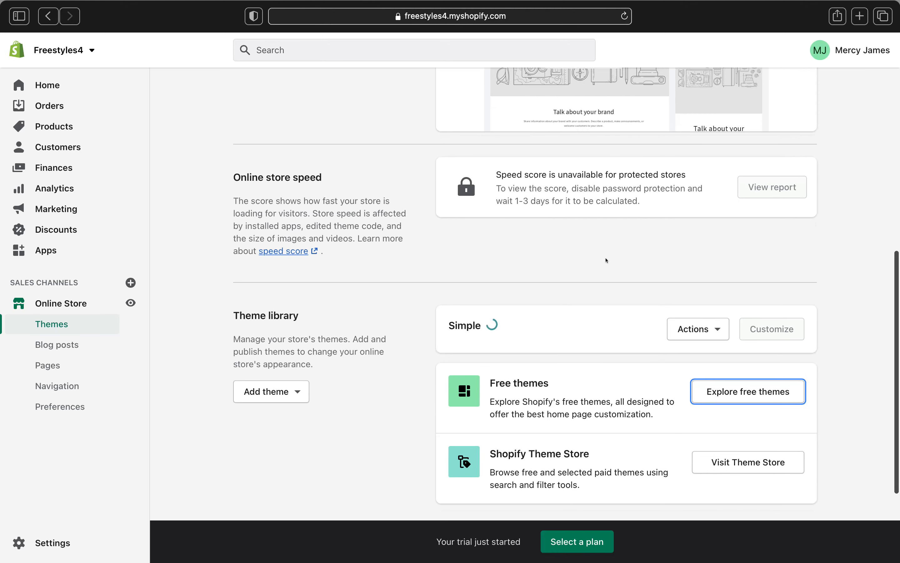
{"action": "scroll", "coordinate": [606, 260], "scroll_direction": "up", "scroll_amount": 2}
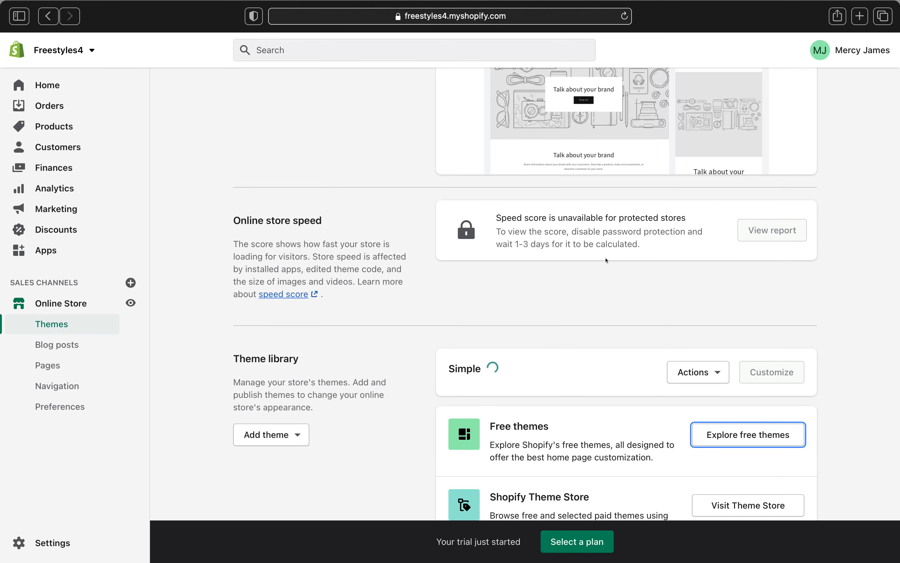
{"action": "scroll", "coordinate": [606, 260], "scroll_direction": "up", "scroll_amount": 2}
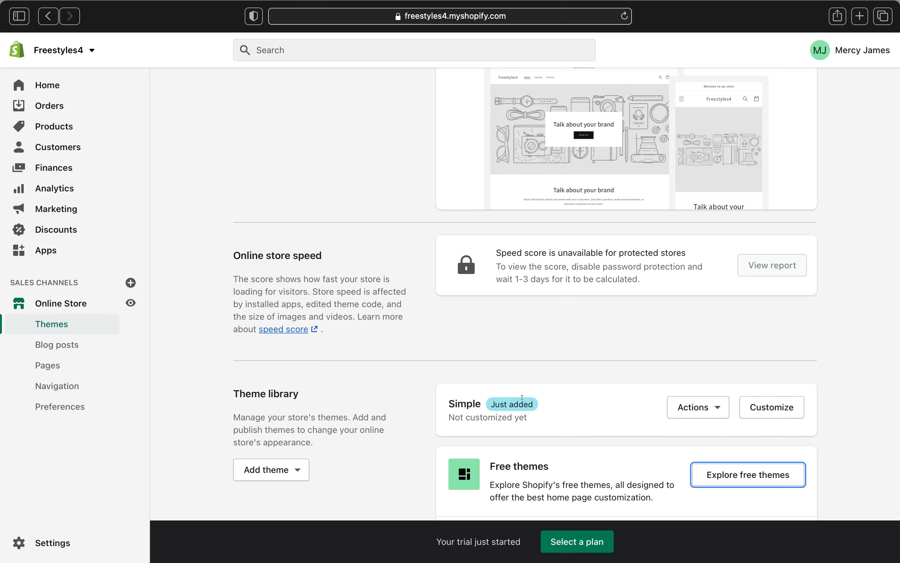
{"action": "scroll", "coordinate": [522, 397], "scroll_direction": "up", "scroll_amount": 1}
{"action": "left_click", "coordinate": [708, 428]}
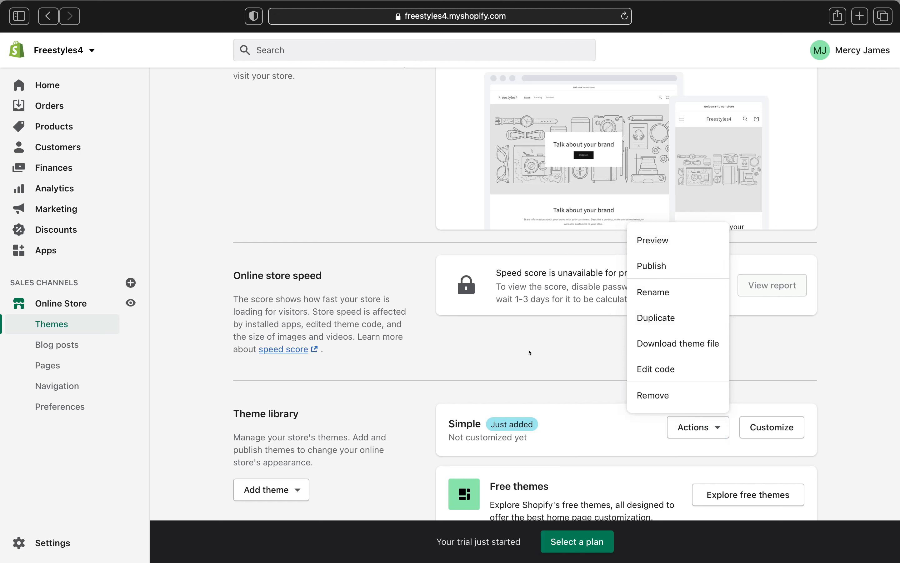
{"action": "left_click", "coordinate": [649, 261]}
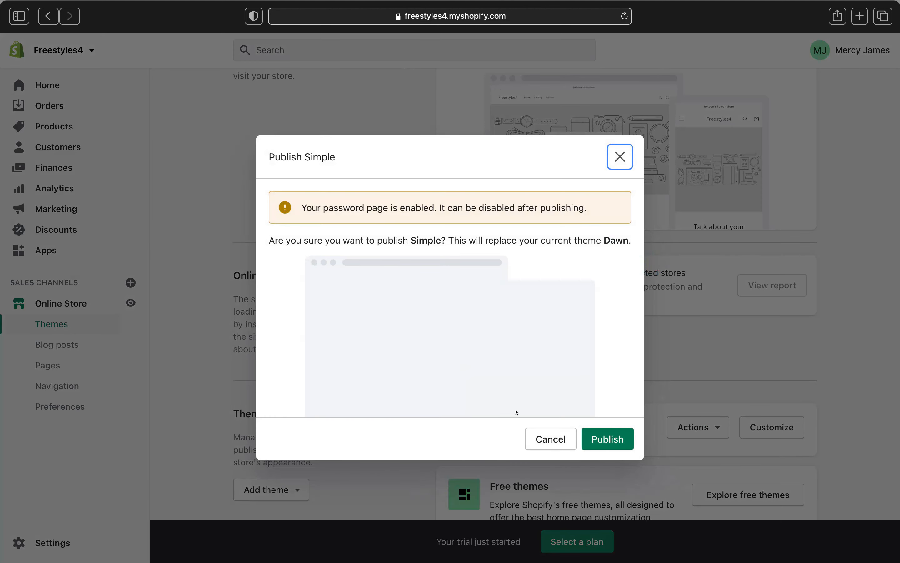
{"action": "left_click", "coordinate": [606, 440]}
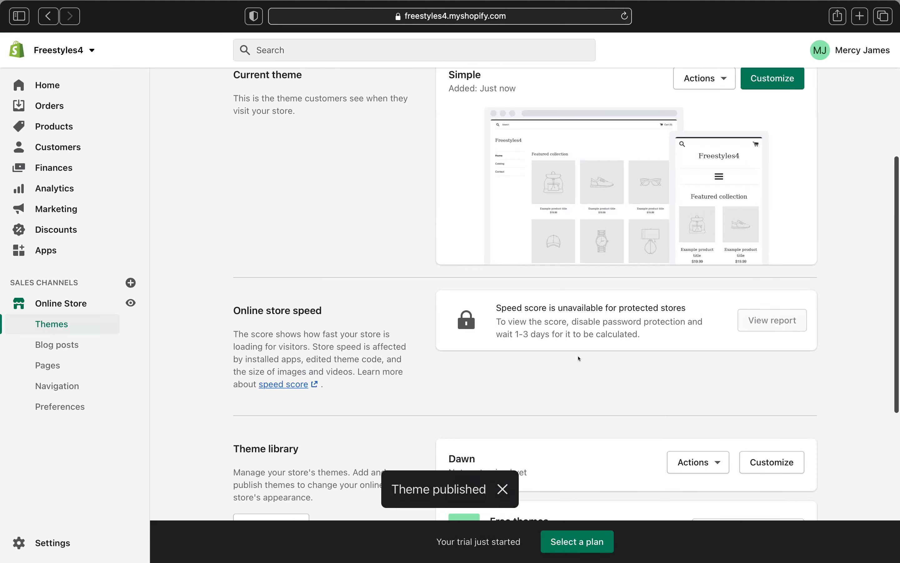
Open a preview of the current Simple theme and look through the store's home page.
{"action": "scroll", "coordinate": [579, 357], "scroll_direction": "up", "scroll_amount": 3}
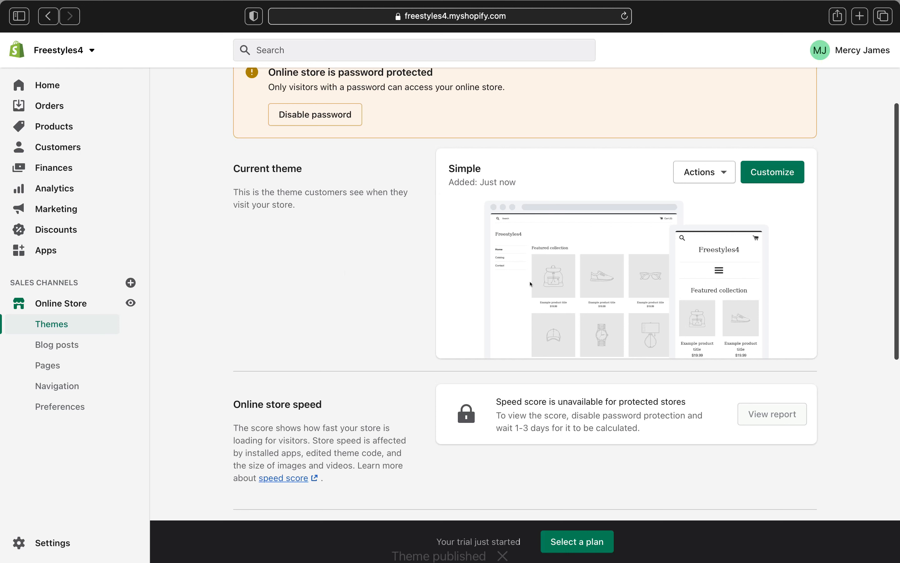
{"action": "scroll", "coordinate": [533, 221], "scroll_direction": "down", "scroll_amount": 5}
{"action": "scroll", "coordinate": [531, 285], "scroll_direction": "up", "scroll_amount": 6}
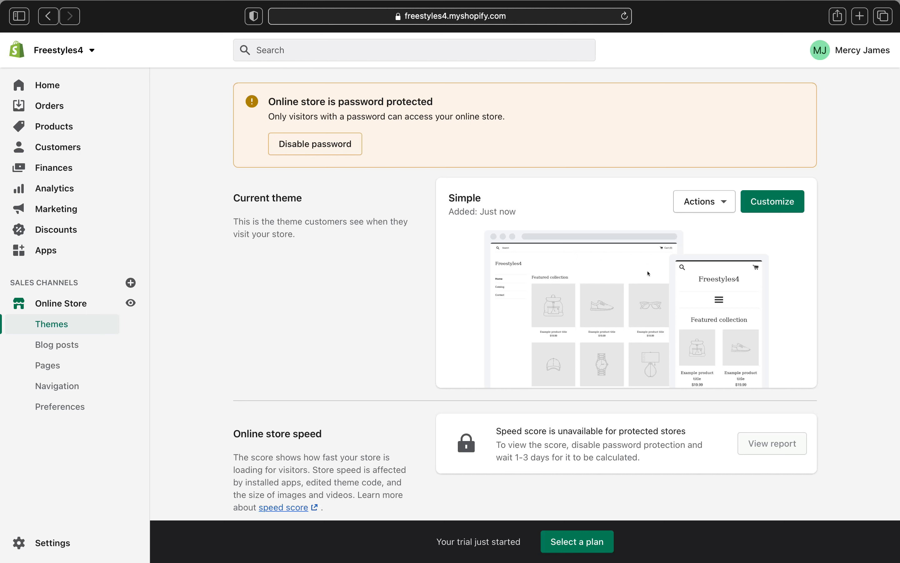
{"action": "left_click", "coordinate": [715, 203]}
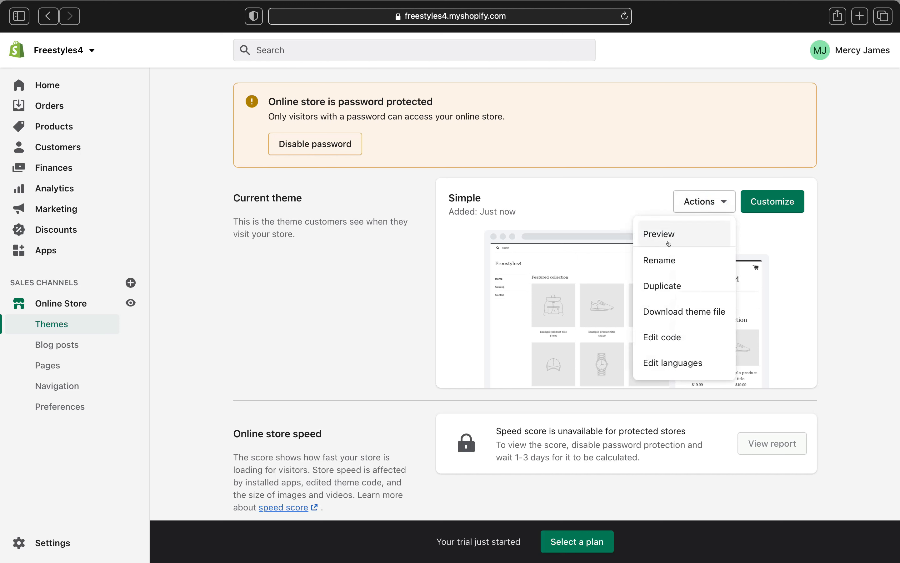
{"action": "left_click", "coordinate": [673, 234]}
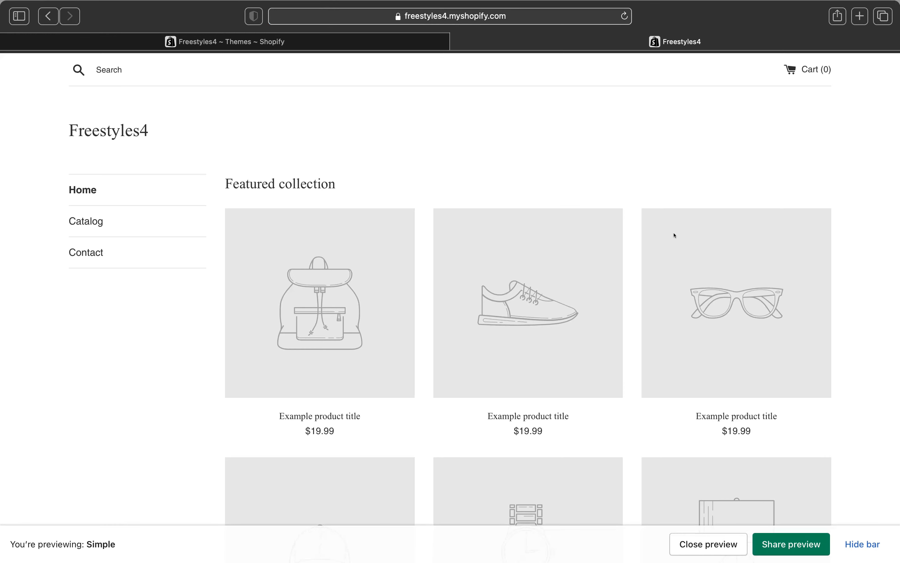
{"action": "scroll", "coordinate": [433, 155], "scroll_direction": "up", "scroll_amount": 2}
{"action": "scroll", "coordinate": [268, 378], "scroll_direction": "down", "scroll_amount": 5}
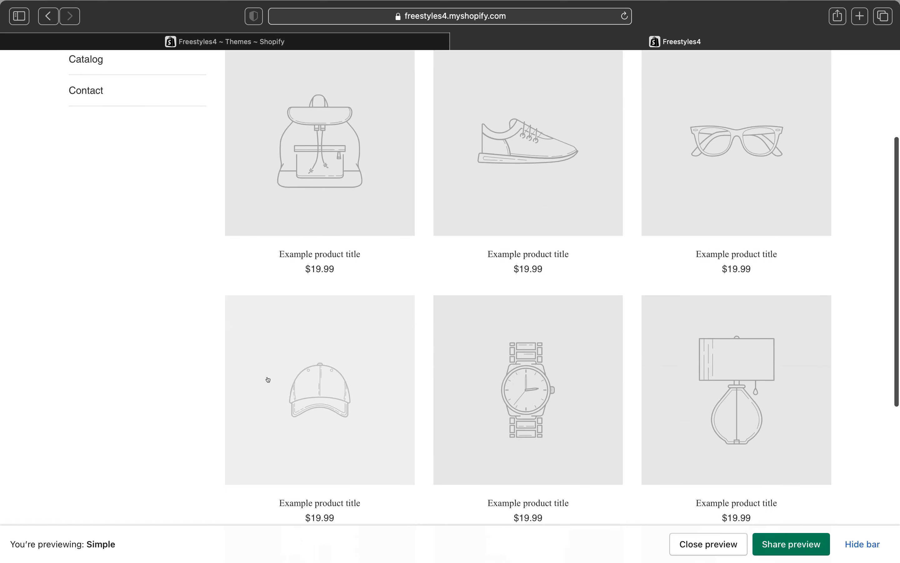
{"action": "scroll", "coordinate": [268, 380], "scroll_direction": "down", "scroll_amount": 2}
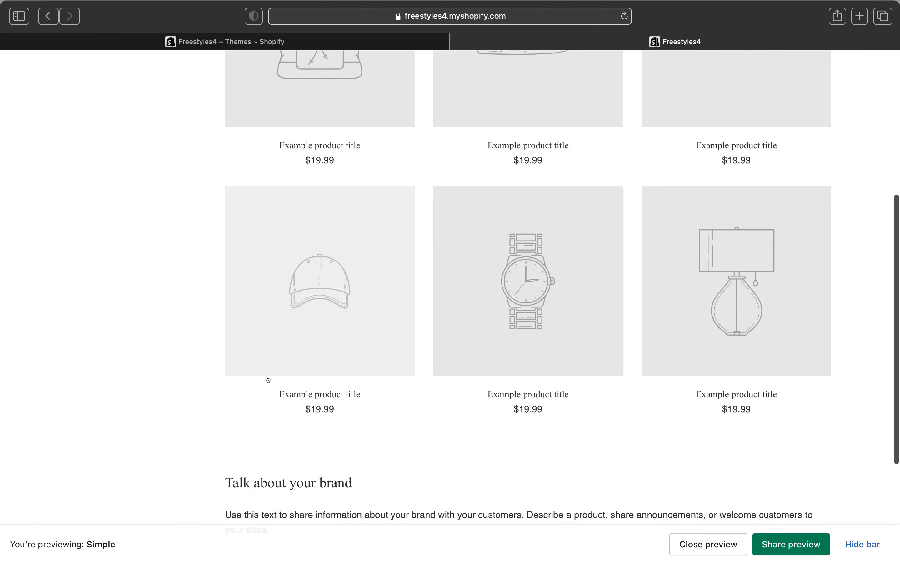
{"action": "scroll", "coordinate": [268, 379], "scroll_direction": "up", "scroll_amount": 7}
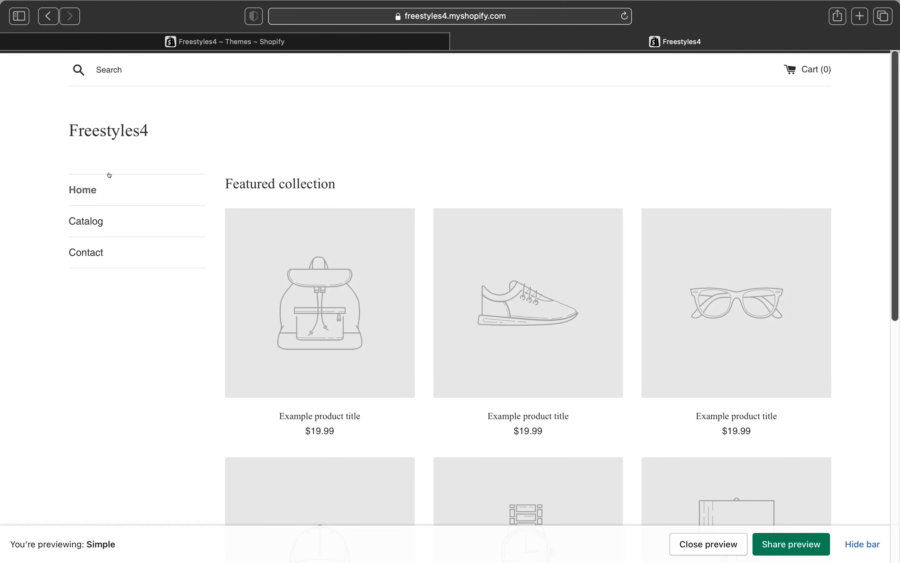
Open the Catalog page in the store preview and look through its product listing.
{"action": "left_click", "coordinate": [80, 221]}
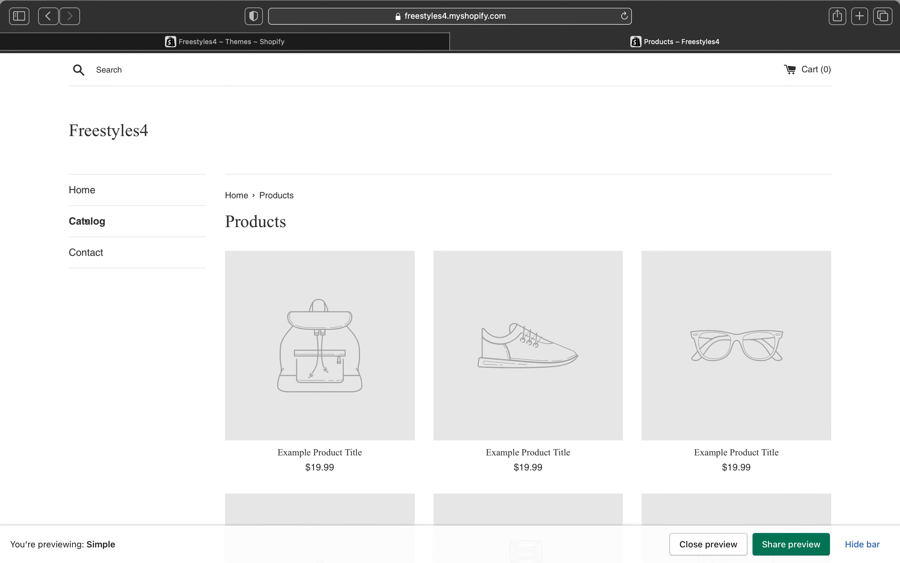
{"action": "scroll", "coordinate": [407, 386], "scroll_direction": "down", "scroll_amount": 10}
{"action": "scroll", "coordinate": [408, 386], "scroll_direction": "up", "scroll_amount": 10}
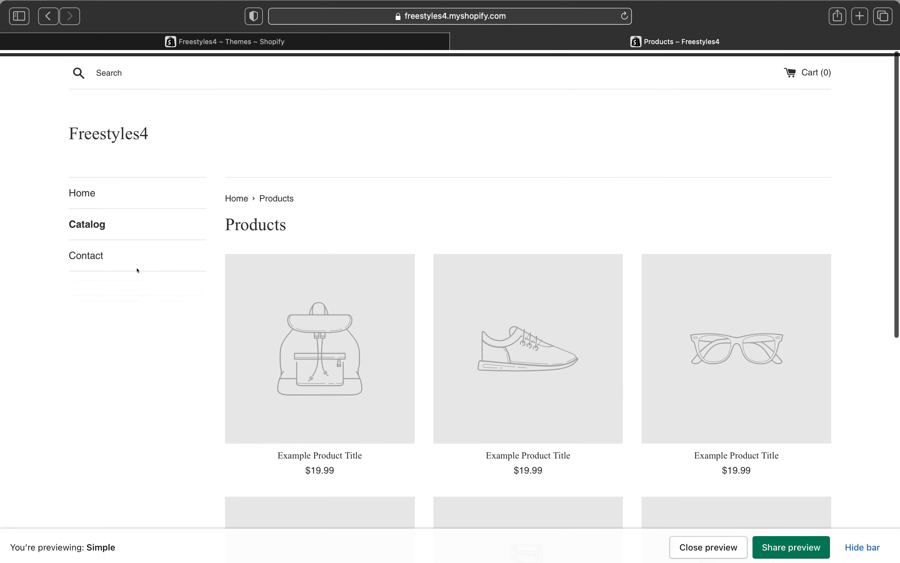
Examine the Contact page down to its footer in the store preview, and close the theme preview.
{"action": "left_click", "coordinate": [102, 260]}
{"action": "scroll", "coordinate": [335, 396], "scroll_direction": "down", "scroll_amount": 5}
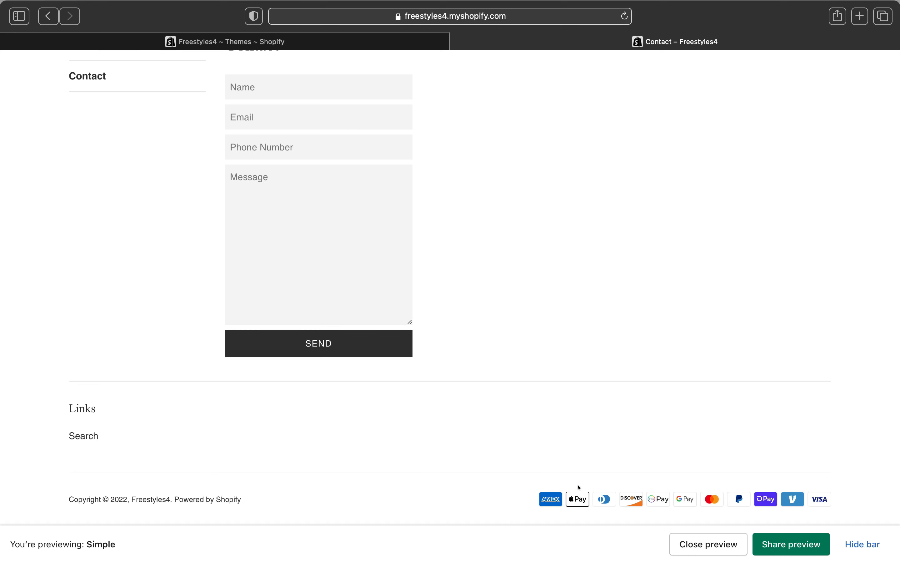
{"action": "scroll", "coordinate": [688, 510], "scroll_direction": "up", "scroll_amount": 5}
{"action": "left_click", "coordinate": [710, 545]}
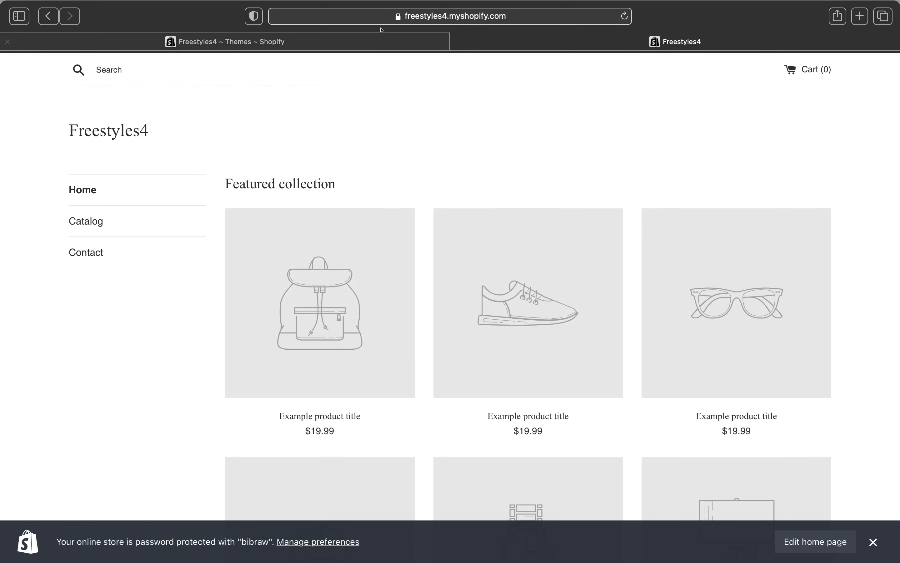
Return to the Shopify admin, open the Simple theme for customizing, and open the image selection for the Header section's logo.
{"action": "left_click", "coordinate": [364, 39]}
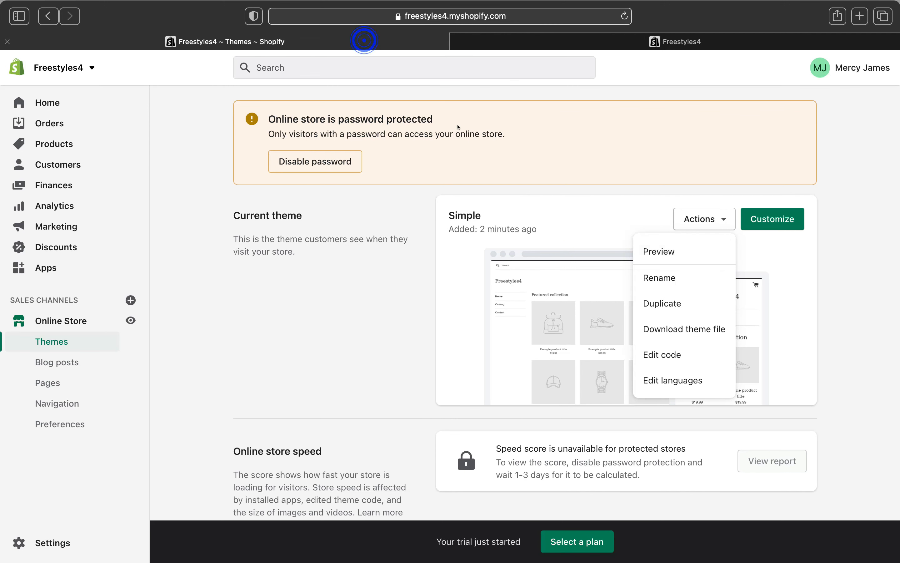
{"action": "left_click", "coordinate": [456, 44]}
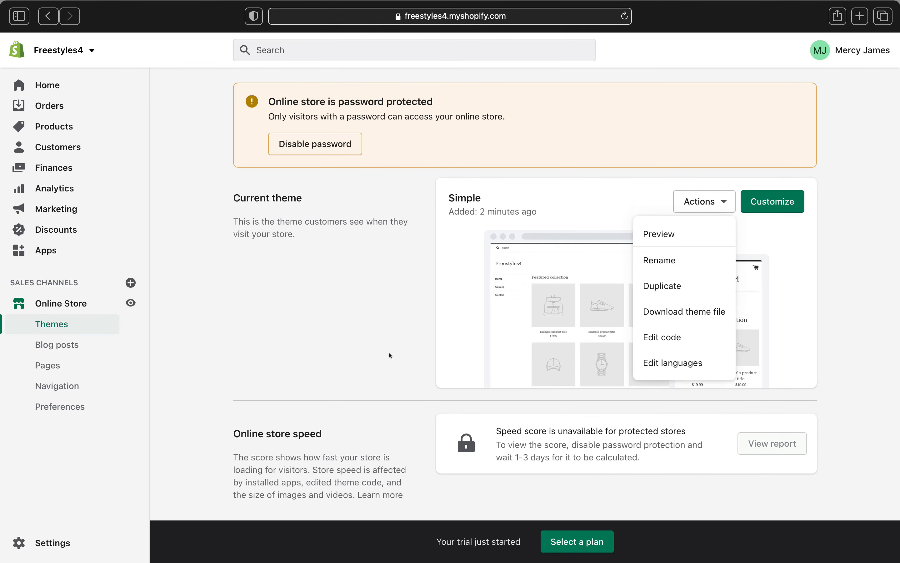
{"action": "left_click", "coordinate": [606, 201]}
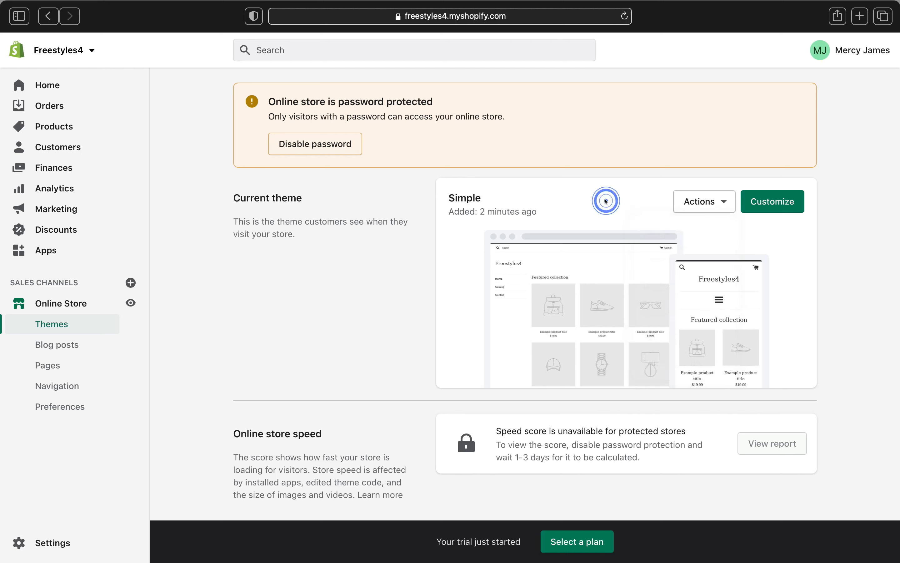
{"action": "left_click", "coordinate": [762, 205]}
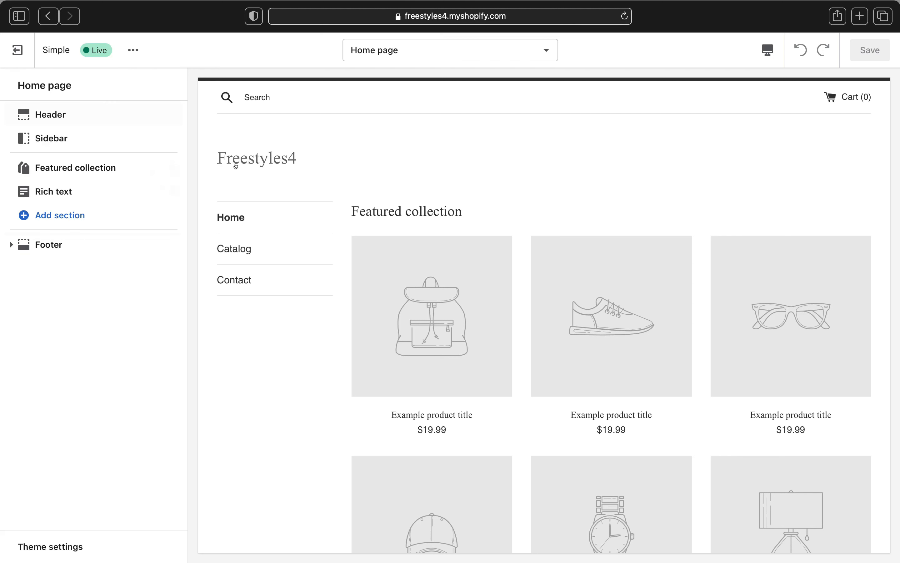
{"action": "left_click", "coordinate": [63, 115]}
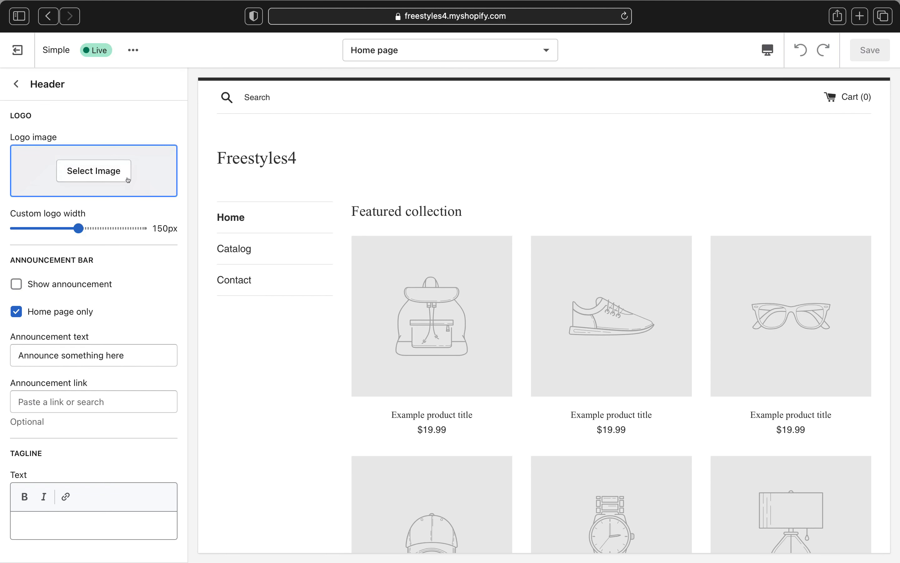
{"action": "left_click", "coordinate": [89, 179]}
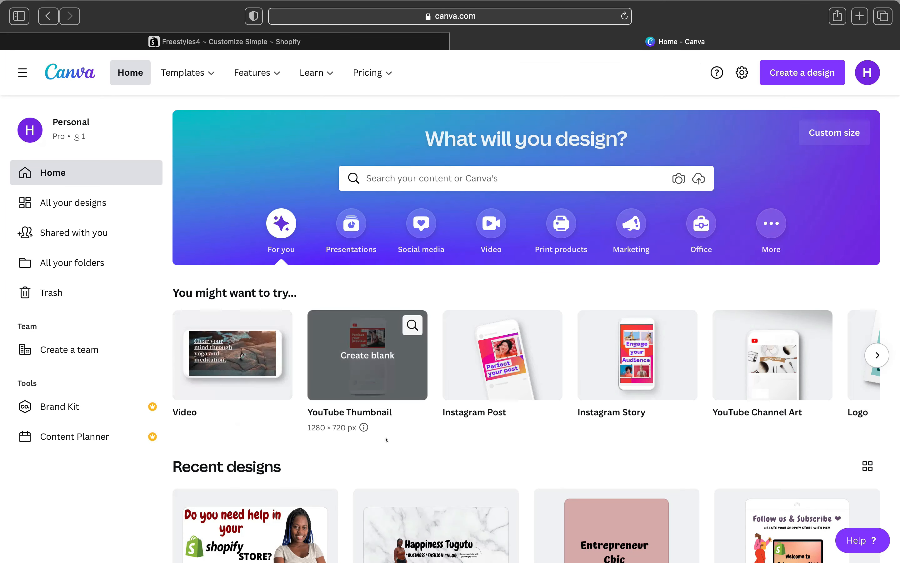
Switch to Canva and create a blank Logo design of 500 × 500 px.
{"action": "mouse_move", "coordinate": [316, 73]}
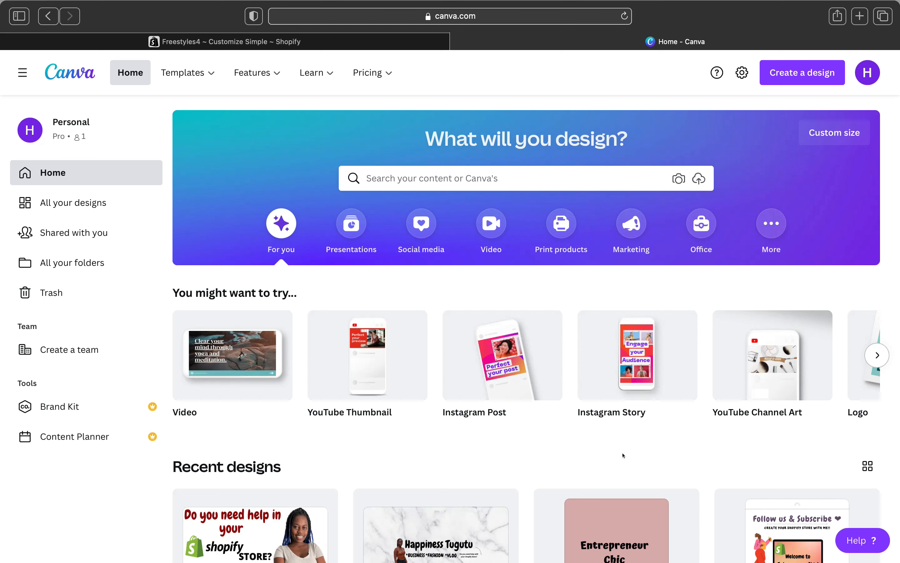
{"action": "mouse_move", "coordinate": [553, 425]}
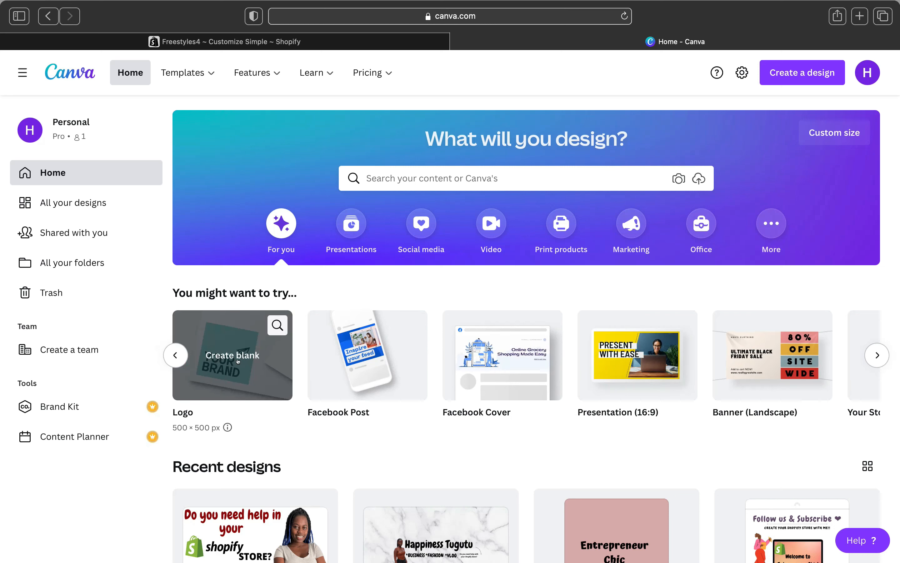
{"action": "left_click", "coordinate": [239, 358]}
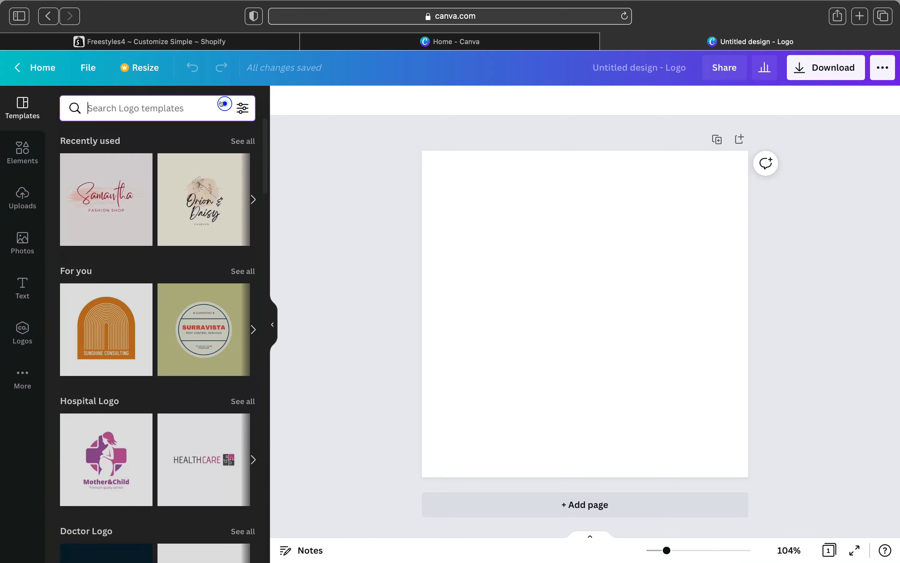
Look through the logo template categories and search the templates for "fashion".
{"action": "scroll", "coordinate": [218, 282], "scroll_direction": "down", "scroll_amount": 10}
{"action": "scroll", "coordinate": [218, 283], "scroll_direction": "down", "scroll_amount": 20}
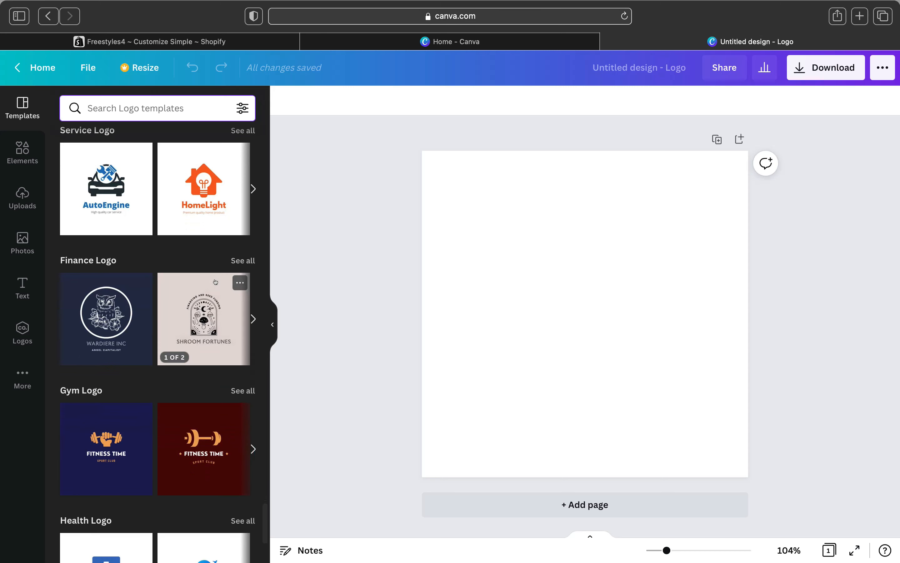
{"action": "scroll", "coordinate": [215, 282], "scroll_direction": "up", "scroll_amount": 20}
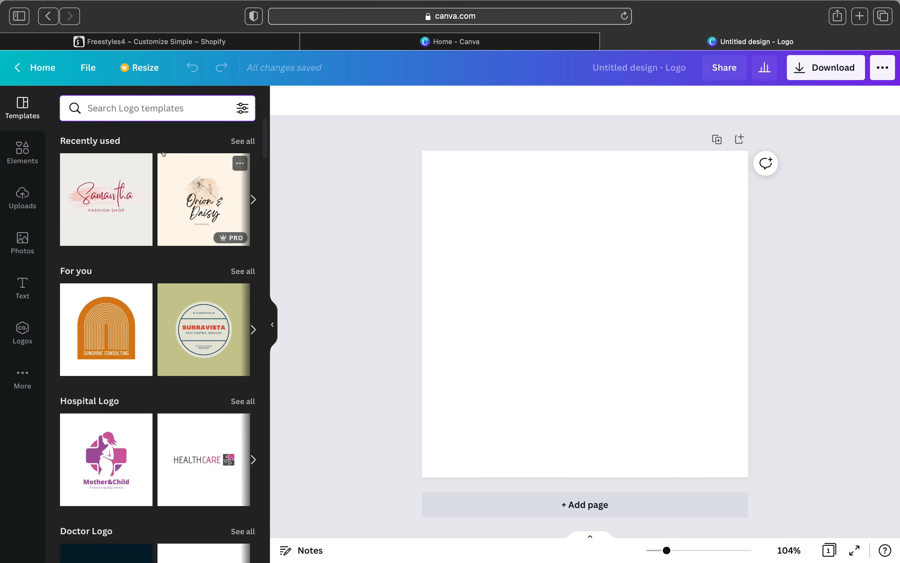
{"action": "left_click", "coordinate": [155, 104]}
{"action": "type", "text": "fashion"}
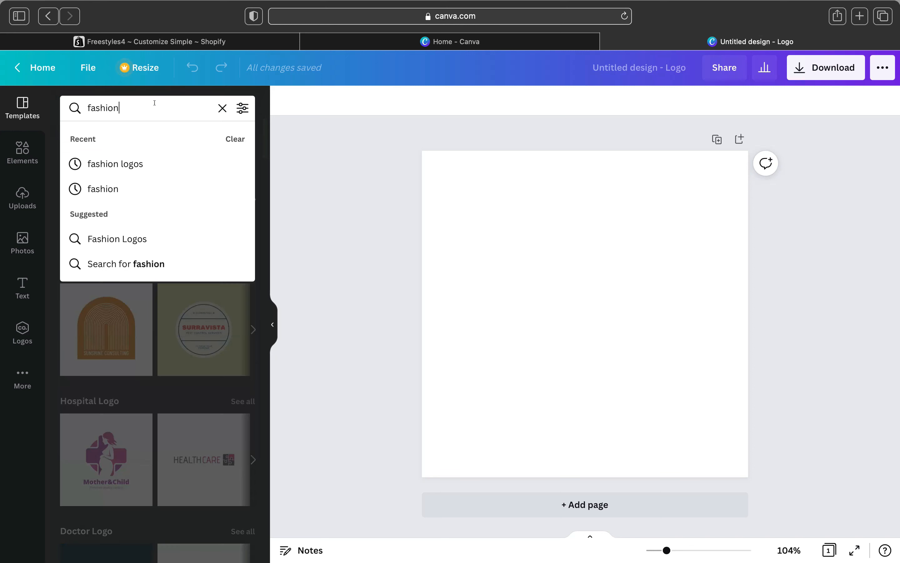
{"action": "key", "text": "Return"}
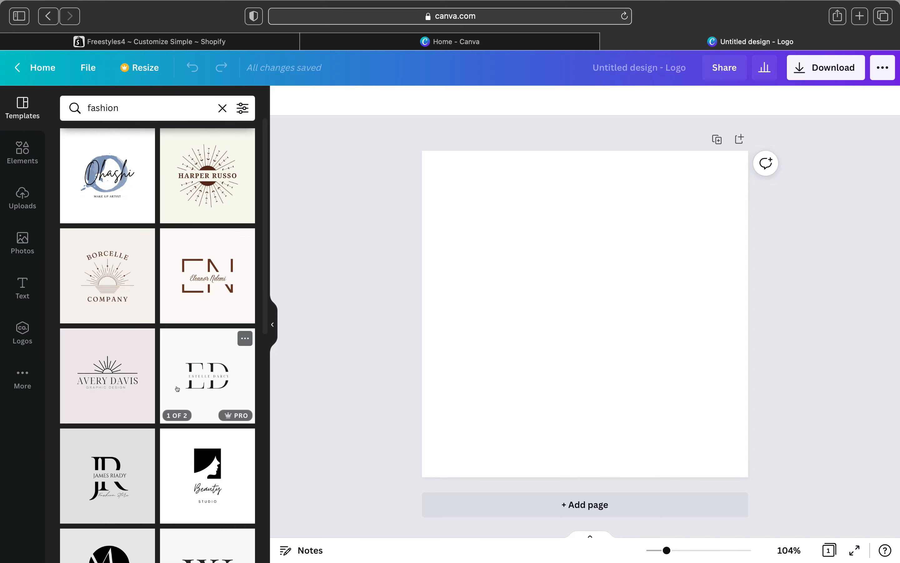
Browse the fashion logo templates and apply the Orion & Daisy template with the flower drawing to the blank page.
{"action": "scroll", "coordinate": [164, 361], "scroll_direction": "down", "scroll_amount": 4}
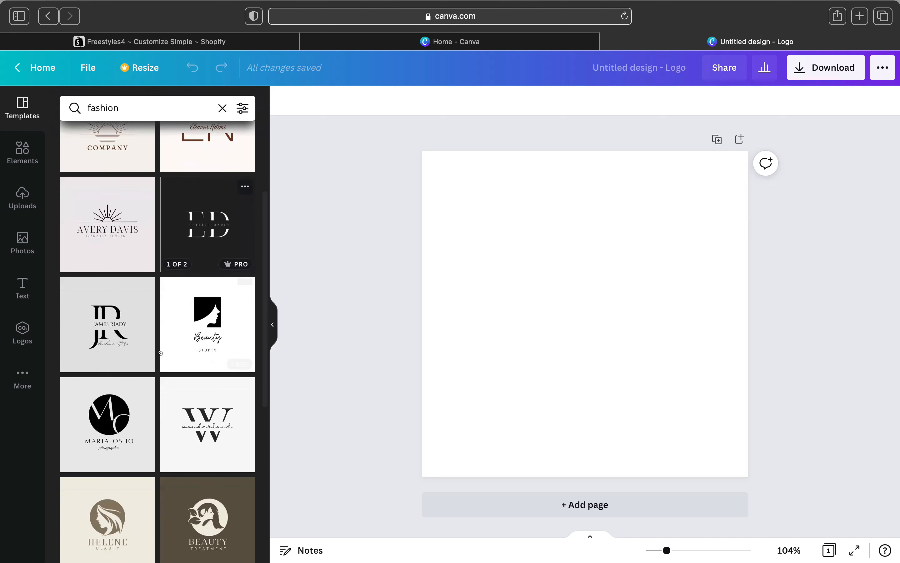
{"action": "scroll", "coordinate": [160, 352], "scroll_direction": "down", "scroll_amount": 8}
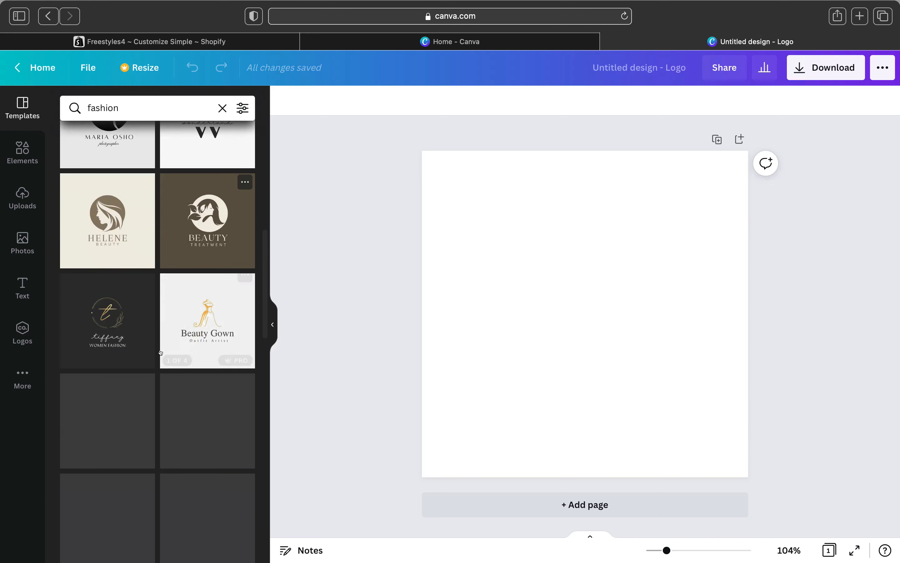
{"action": "scroll", "coordinate": [160, 352], "scroll_direction": "down", "scroll_amount": 15}
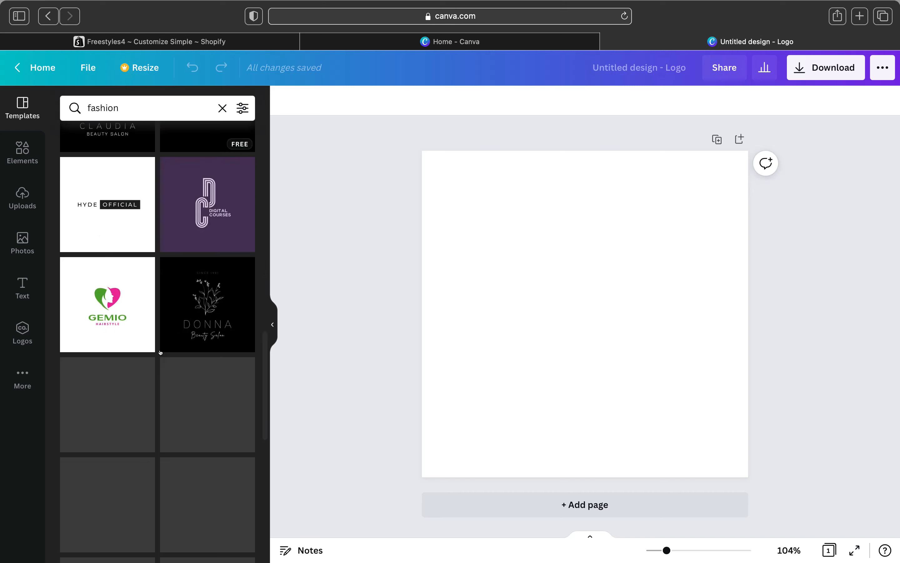
{"action": "scroll", "coordinate": [160, 352], "scroll_direction": "down", "scroll_amount": 4}
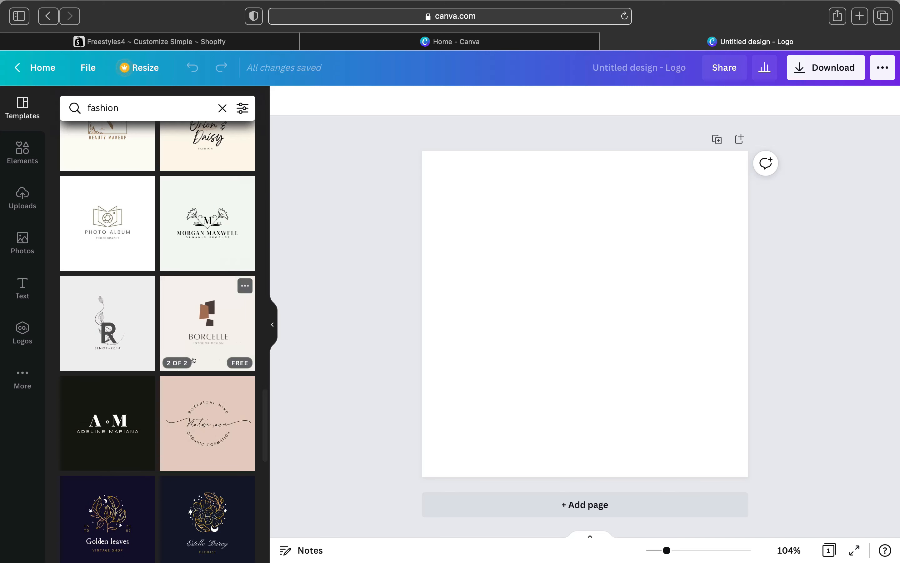
{"action": "scroll", "coordinate": [93, 302], "scroll_direction": "up", "scroll_amount": 3}
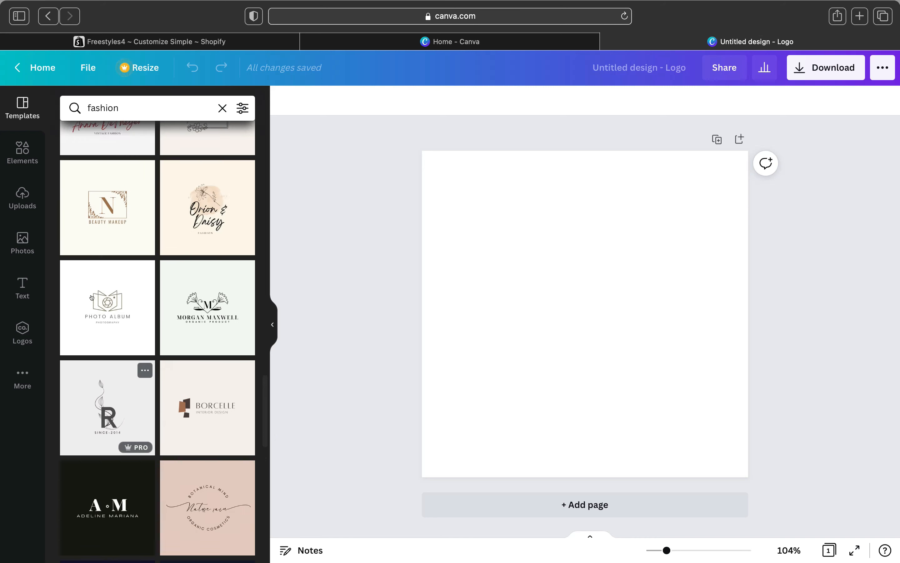
{"action": "scroll", "coordinate": [117, 333], "scroll_direction": "up", "scroll_amount": 4}
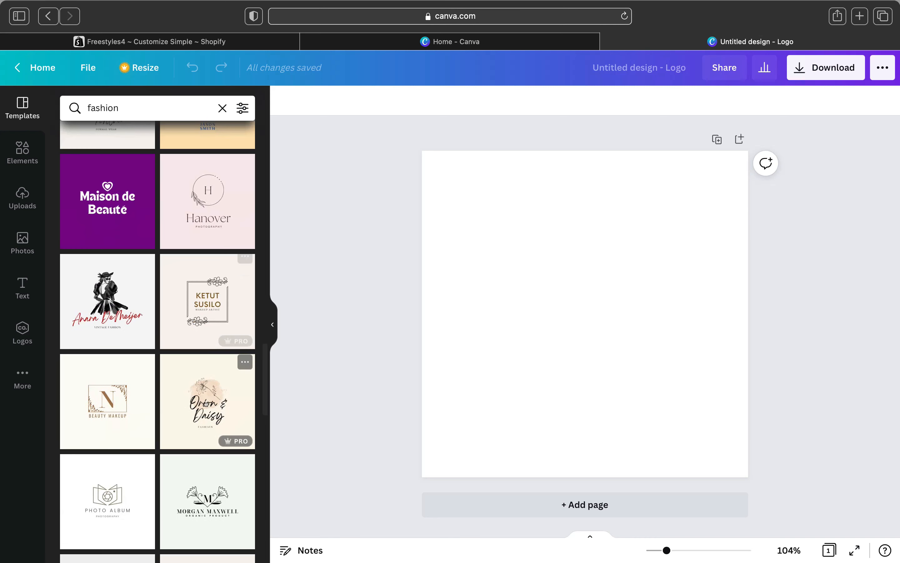
{"action": "left_click", "coordinate": [201, 396]}
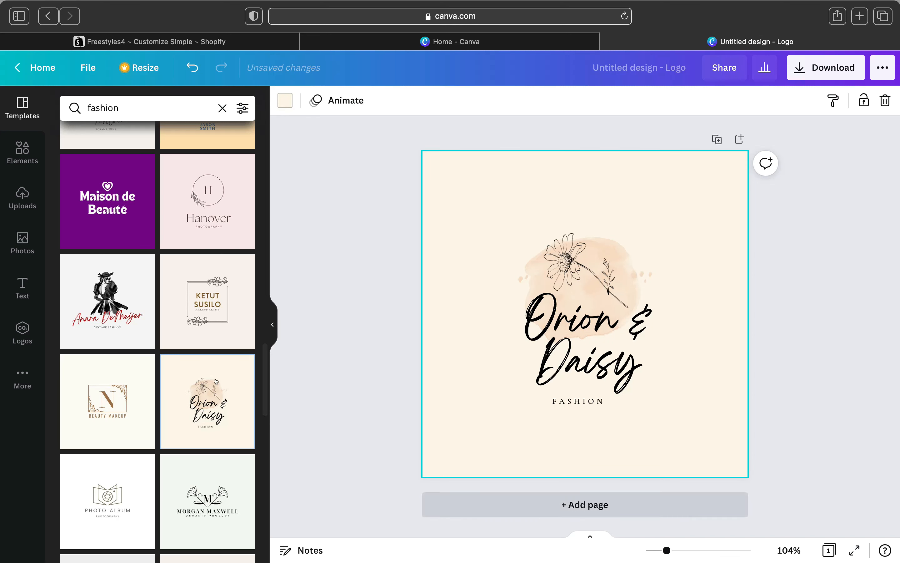
Check the store page in the Shopify theme editor, and set the Canva logo's background colour to white.
{"action": "mouse_move", "coordinate": [194, 385]}
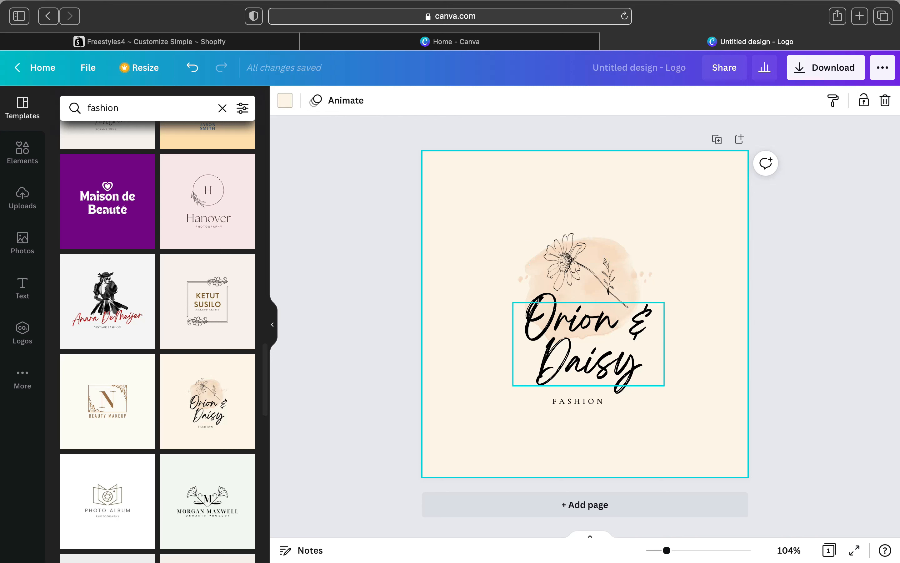
{"action": "left_click", "coordinate": [182, 42]}
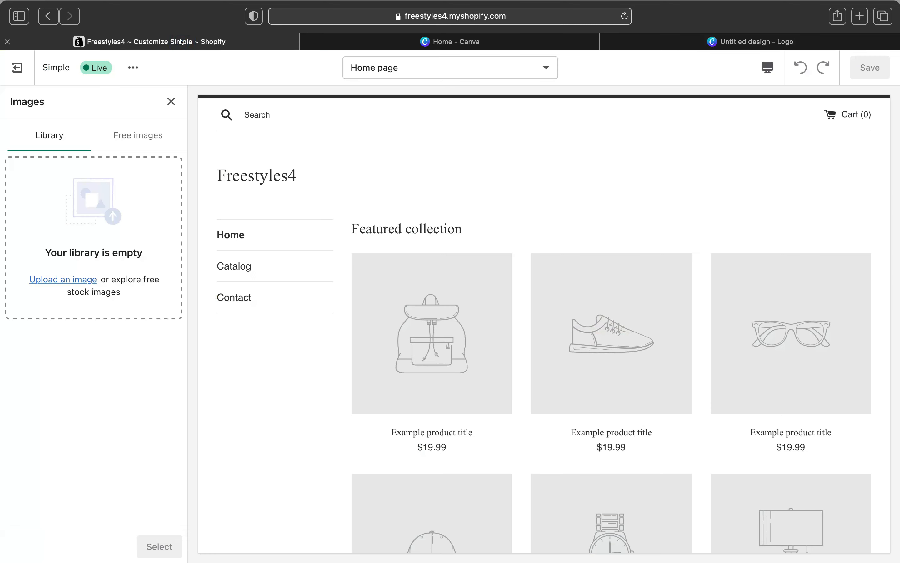
{"action": "left_click", "coordinate": [740, 41]}
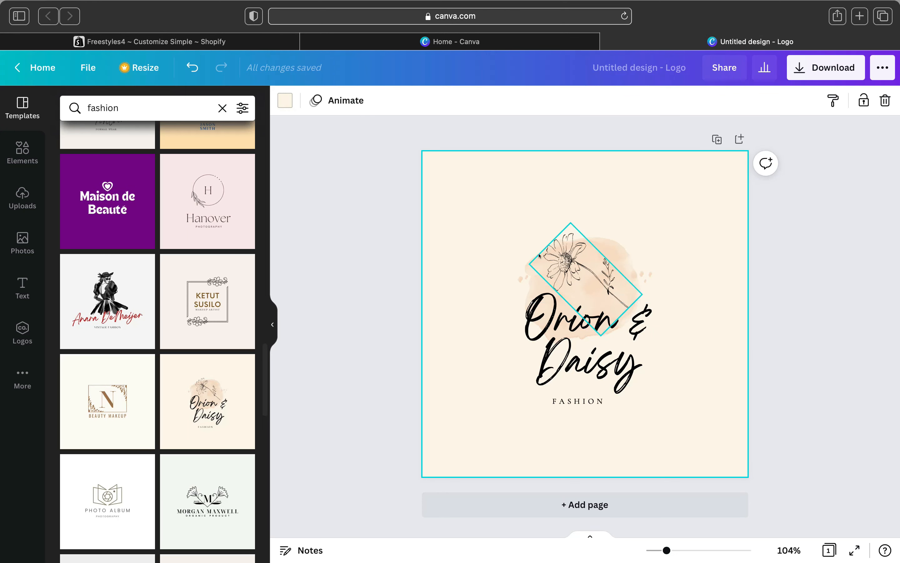
{"action": "left_click", "coordinate": [279, 96]}
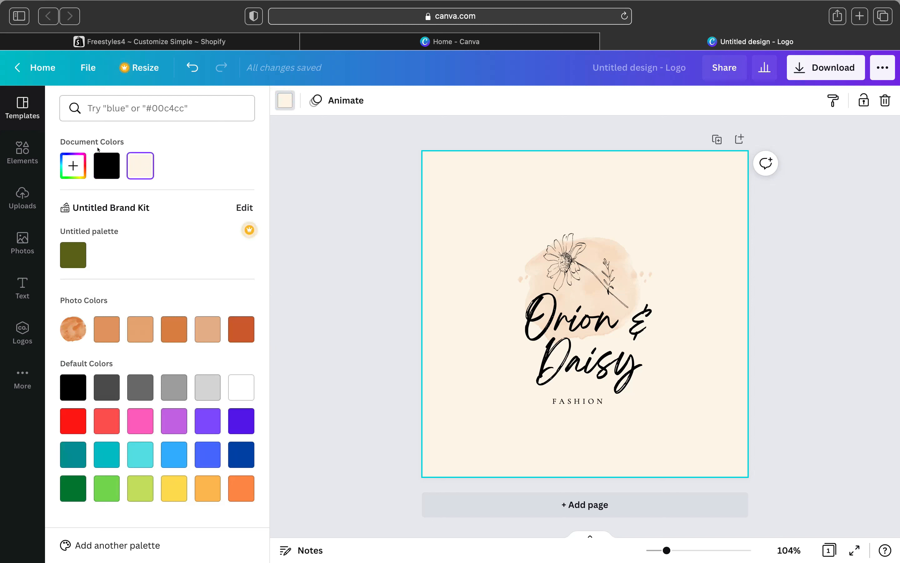
{"action": "left_click", "coordinate": [240, 386]}
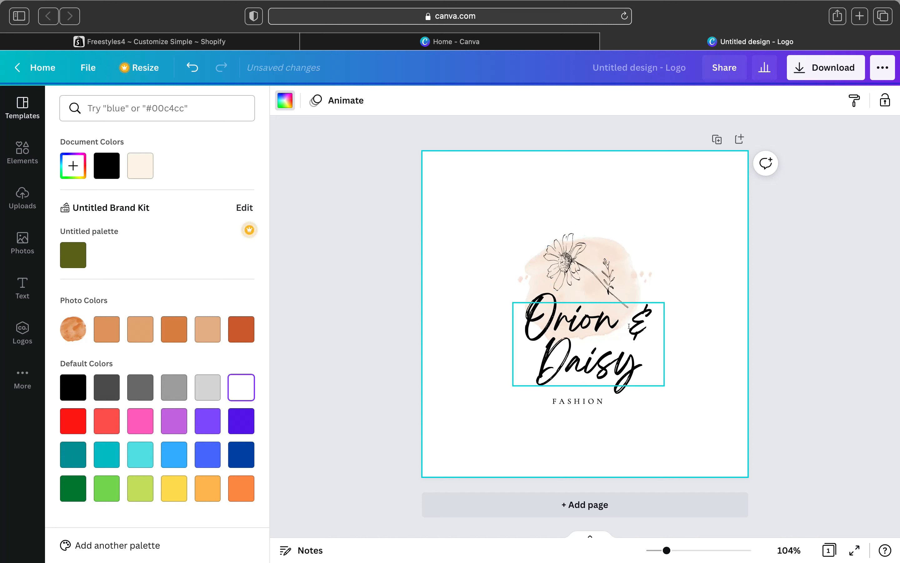
Replace the logo's main text "Orion & Daisy" with "FreeStyles4".
{"action": "left_click", "coordinate": [637, 374]}
{"action": "double_click", "coordinate": [647, 375]}
{"action": "left_click", "coordinate": [645, 368]}
{"action": "key", "text": "BackSpace"}
{"action": "key", "text": "BackSpace"}
{"action": "key", "text": "BackSpace"}
{"action": "key", "text": "BackSpace"}
{"action": "key", "text": "BackSpace"}
{"action": "key", "text": "BackSpace"}
{"action": "key", "text": "BackSpace"}
{"action": "key", "text": "BackSpace"}
{"action": "key", "text": "BackSpace"}
{"action": "key", "text": "BackSpace"}
{"action": "key", "text": "BackSpace"}
{"action": "key", "text": "BackSpace"}
{"action": "key", "text": "BackSpace"}
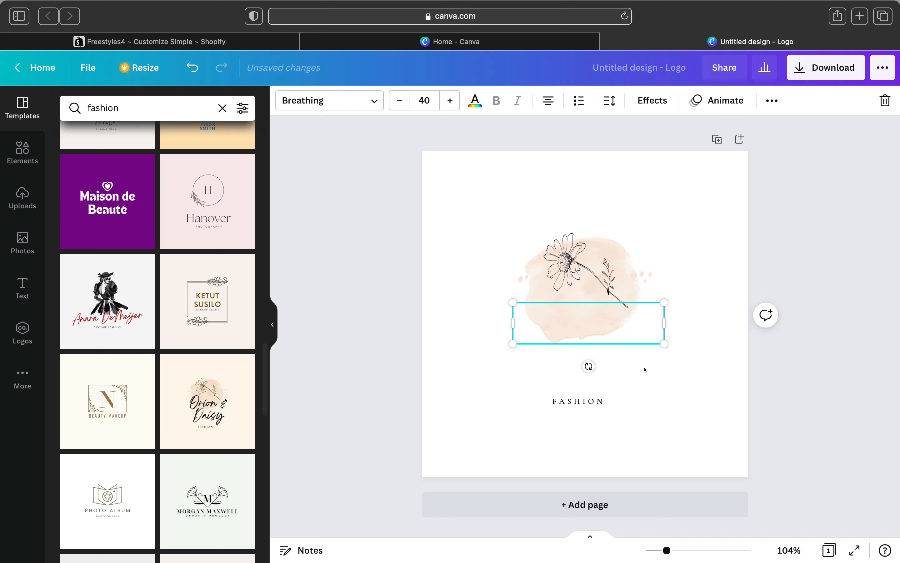
{"action": "type", "text": "Free"}
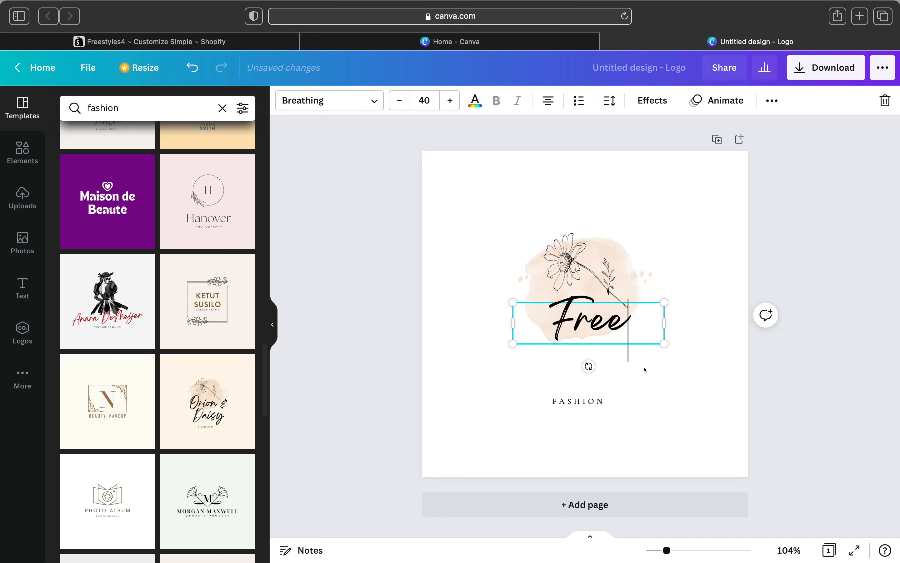
{"action": "type", "text": "Styl"}
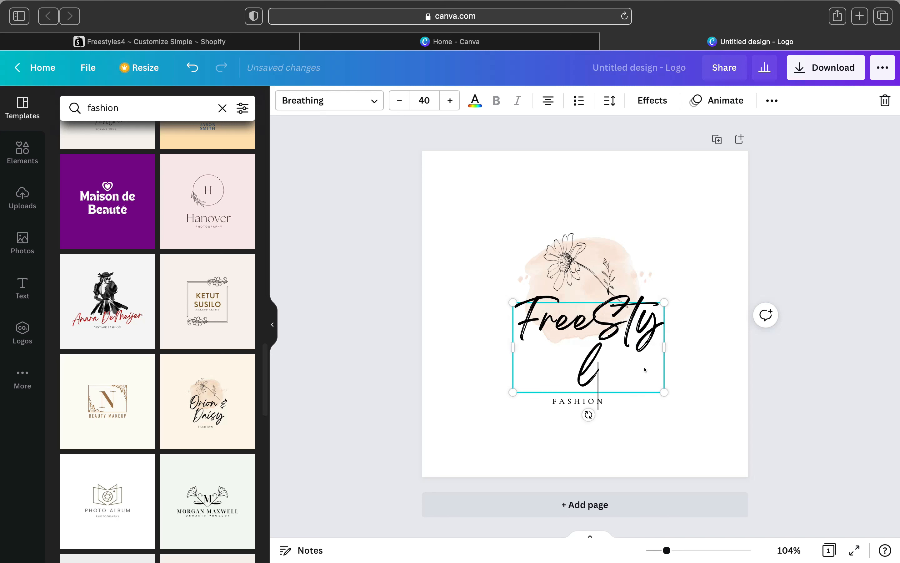
{"action": "type", "text": "es4"}
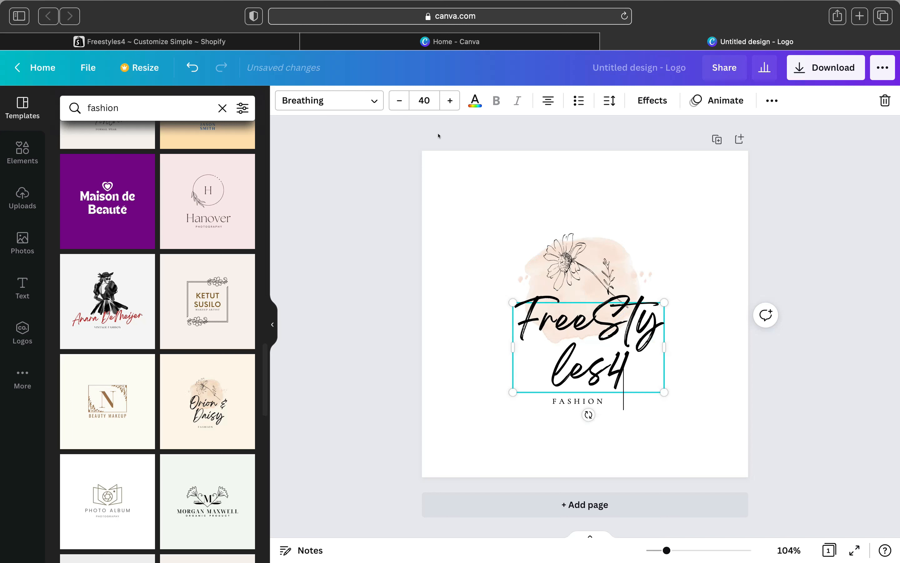
Try League Spartan on the FreeStyles4 text, and set its font to Benedict.
{"action": "left_click", "coordinate": [375, 99]}
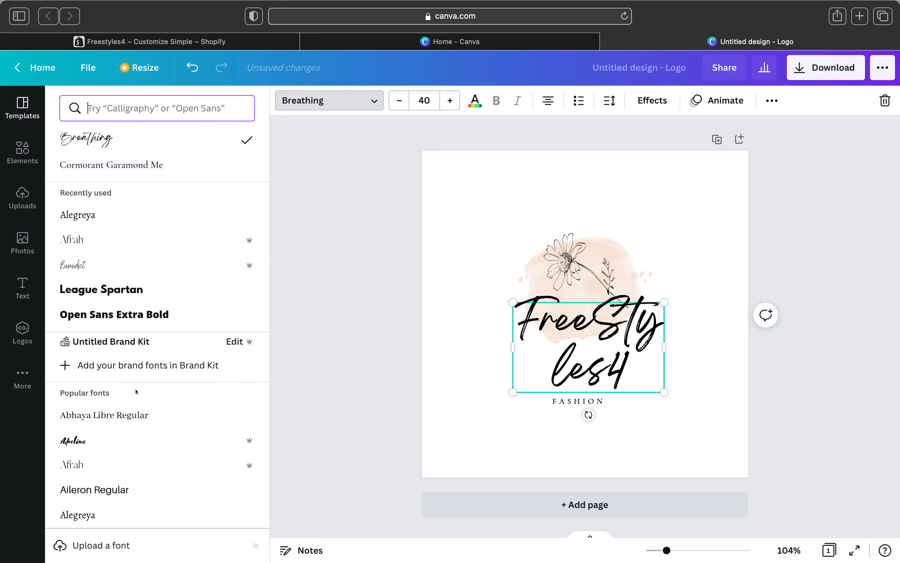
{"action": "left_click", "coordinate": [126, 287]}
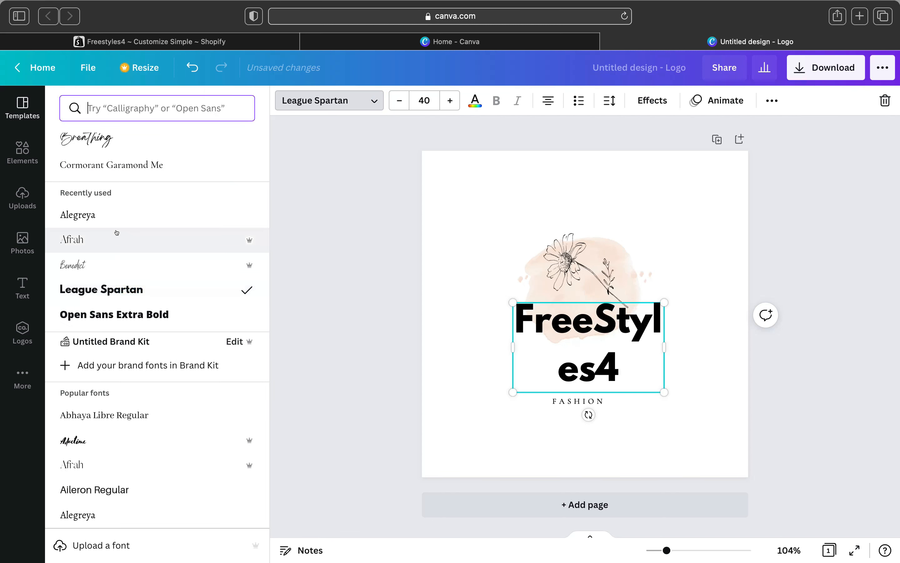
{"action": "left_click", "coordinate": [89, 268]}
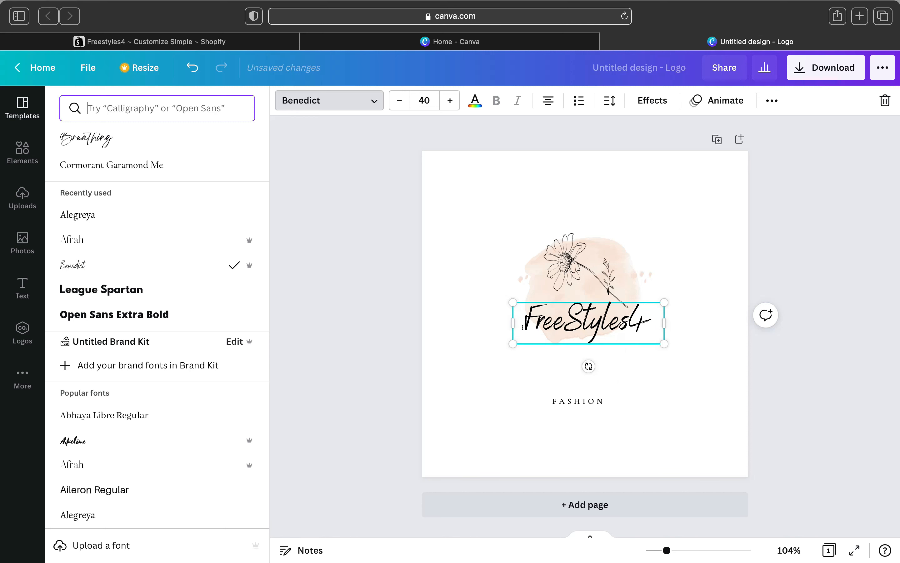
Delete the small "FASHION" tagline beneath the FreeStyles4 text.
{"action": "left_click", "coordinate": [597, 397]}
{"action": "key", "text": "Delete"}
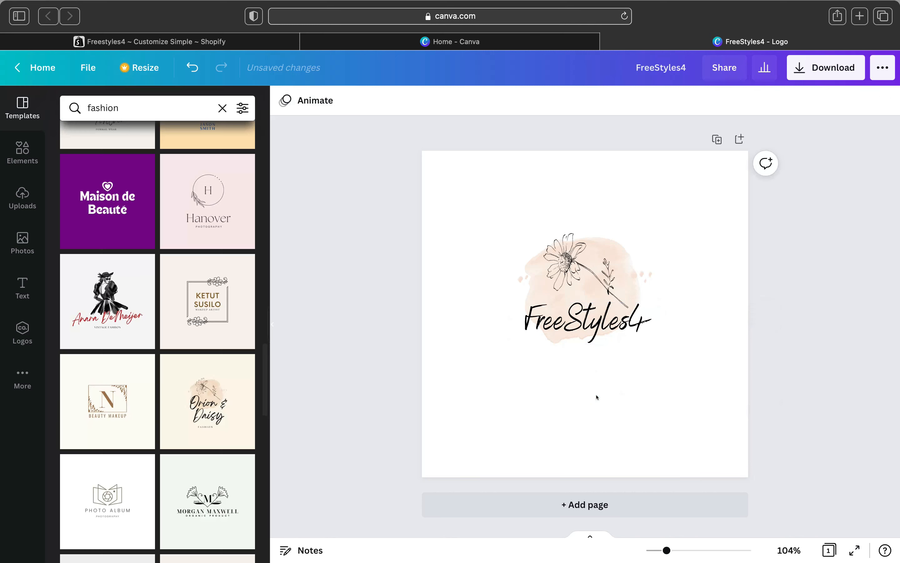
{"action": "left_click", "coordinate": [629, 421]}
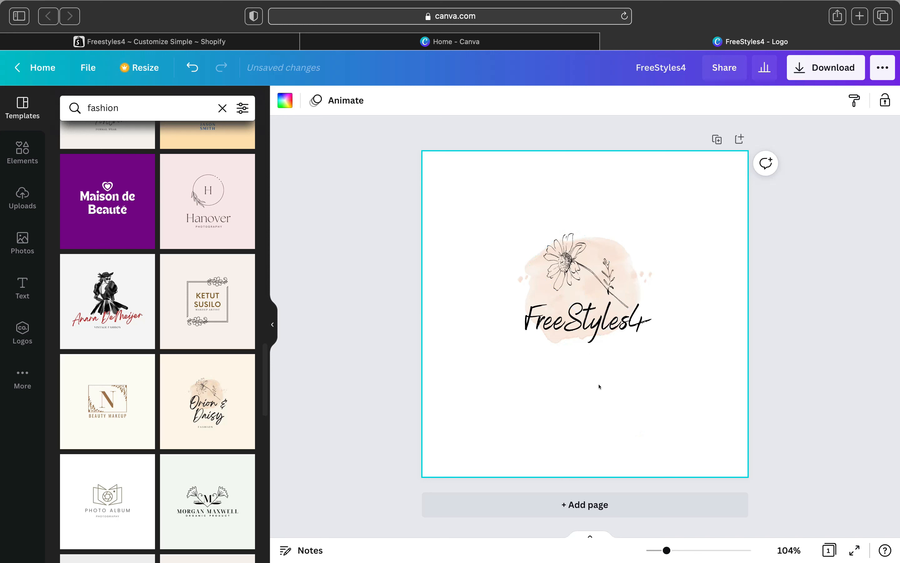
Download the finished FreeStyles4 logo design as a PNG file.
{"action": "left_click", "coordinate": [600, 386]}
{"action": "left_click", "coordinate": [509, 197]}
{"action": "left_click", "coordinate": [508, 201]}
{"action": "left_click", "coordinate": [289, 101]}
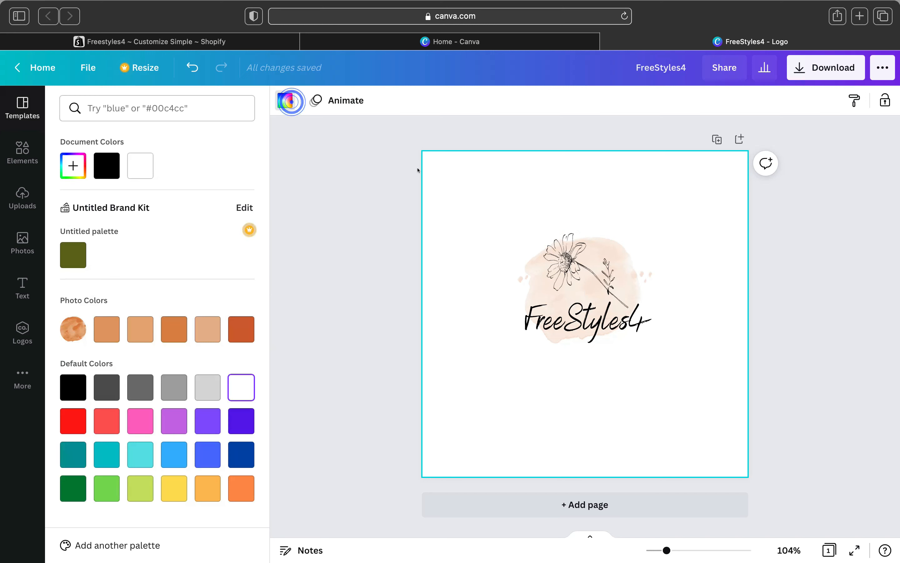
{"action": "left_click", "coordinate": [829, 74]}
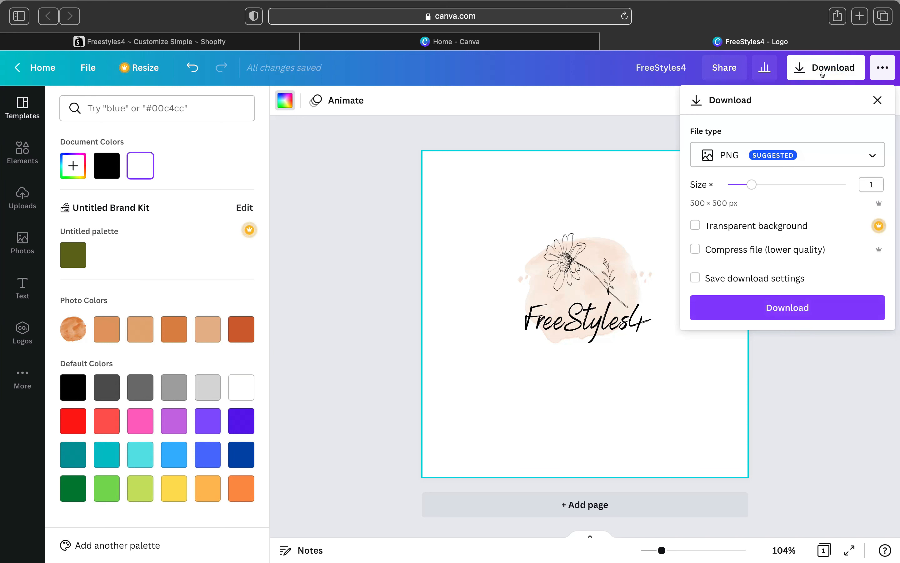
{"action": "left_click", "coordinate": [769, 304]}
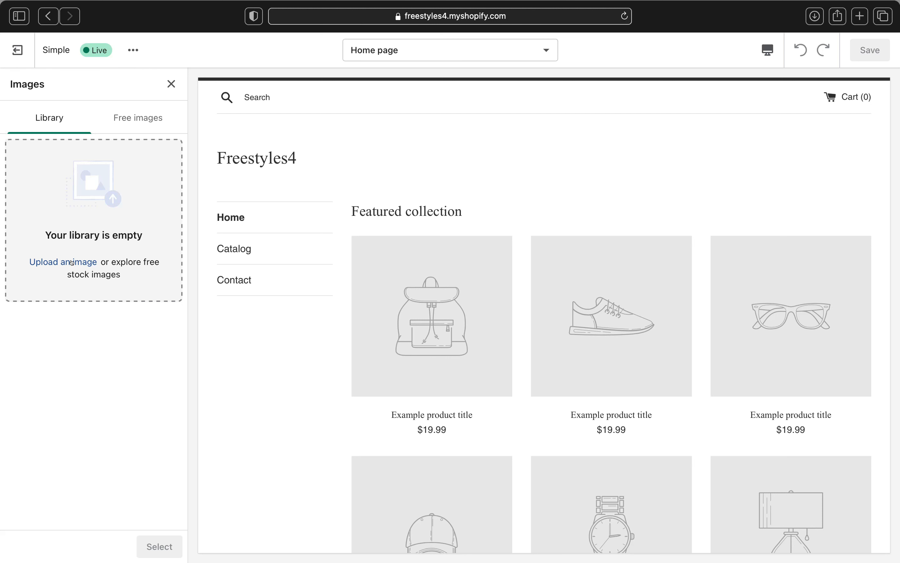
Switch to the Shopify theme editor, upload the FreeStyles4 logo image and select it as the header's logo.
{"action": "left_click", "coordinate": [63, 264]}
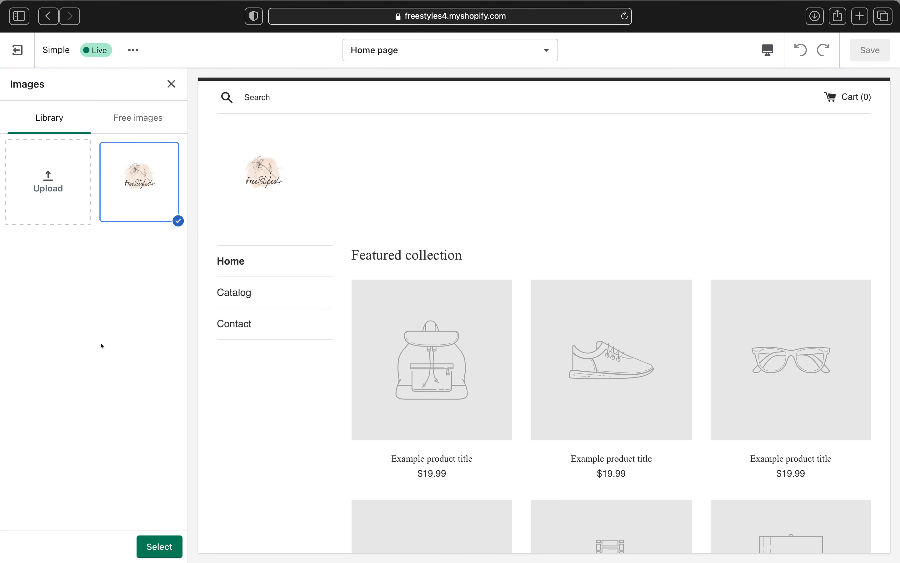
{"action": "left_click", "coordinate": [157, 546]}
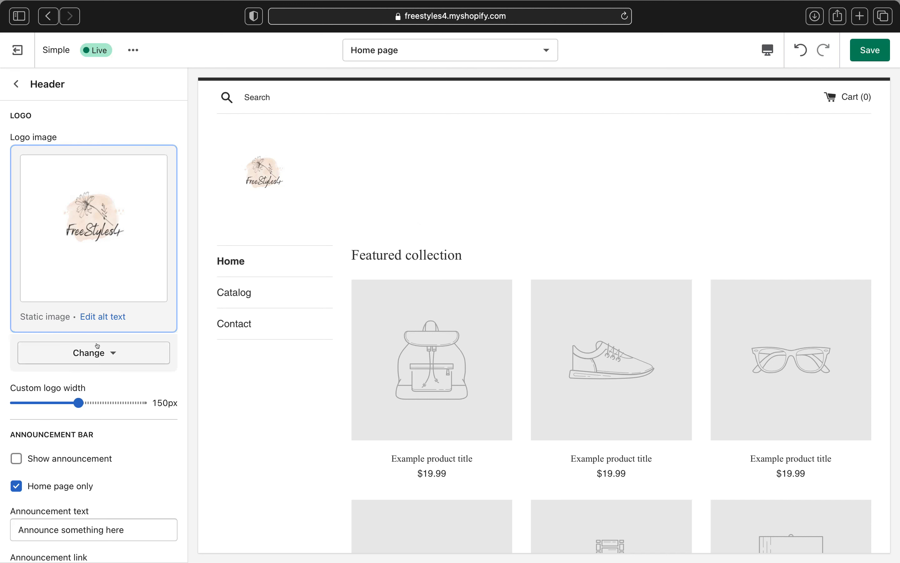
{"action": "left_click", "coordinate": [112, 355]}
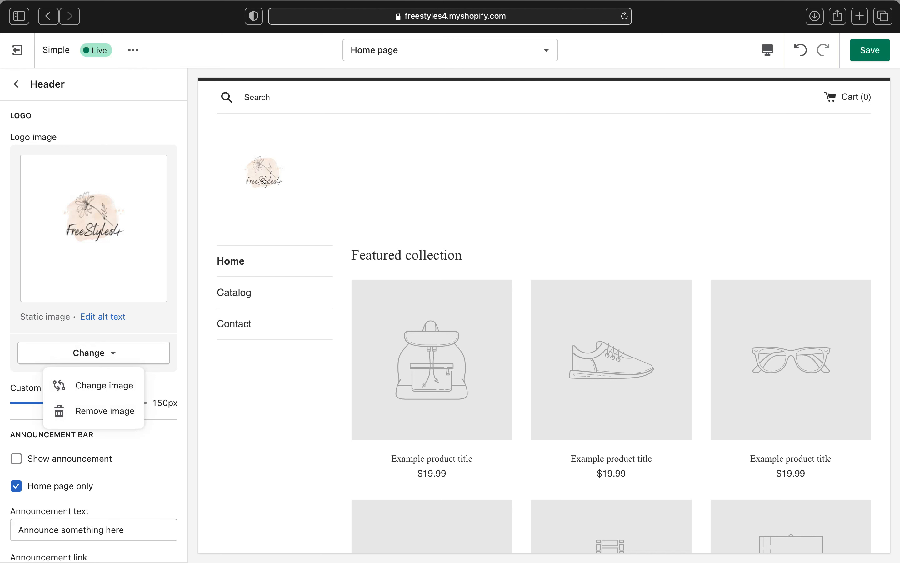
{"action": "left_click", "coordinate": [190, 299]}
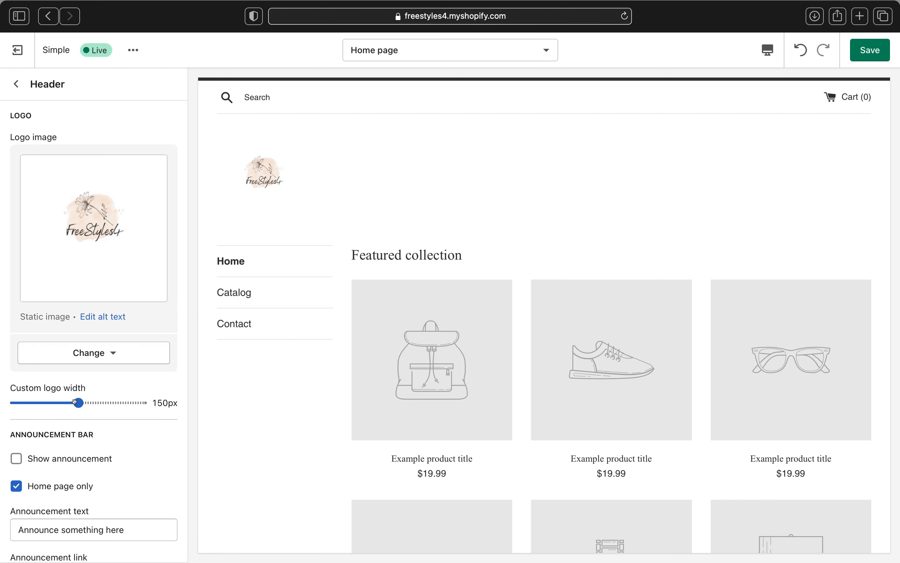
Try custom widths of 95 px, 80 px and 220 px for the header logo.
{"action": "left_click_drag", "start_coordinate": [62, 397], "coordinate": [41, 401]}
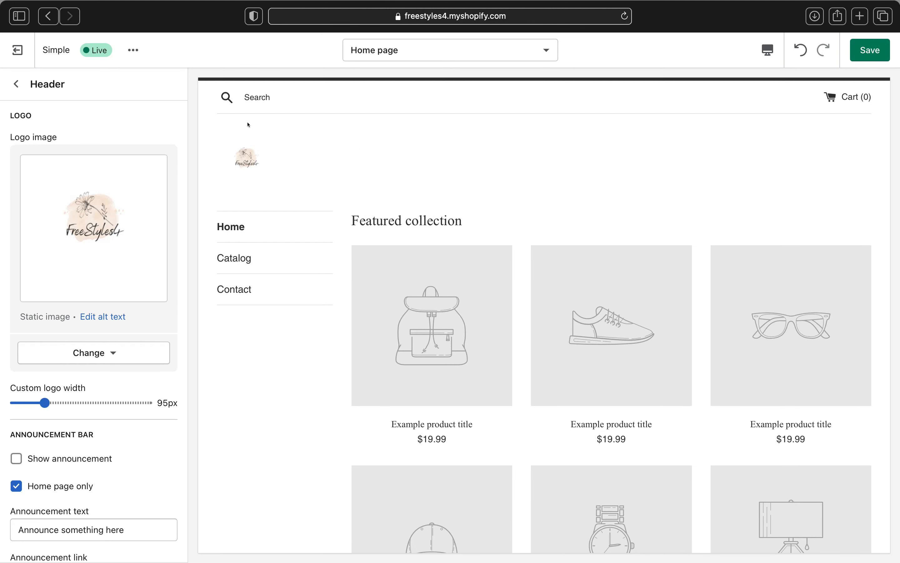
{"action": "left_click_drag", "start_coordinate": [39, 399], "coordinate": [35, 402]}
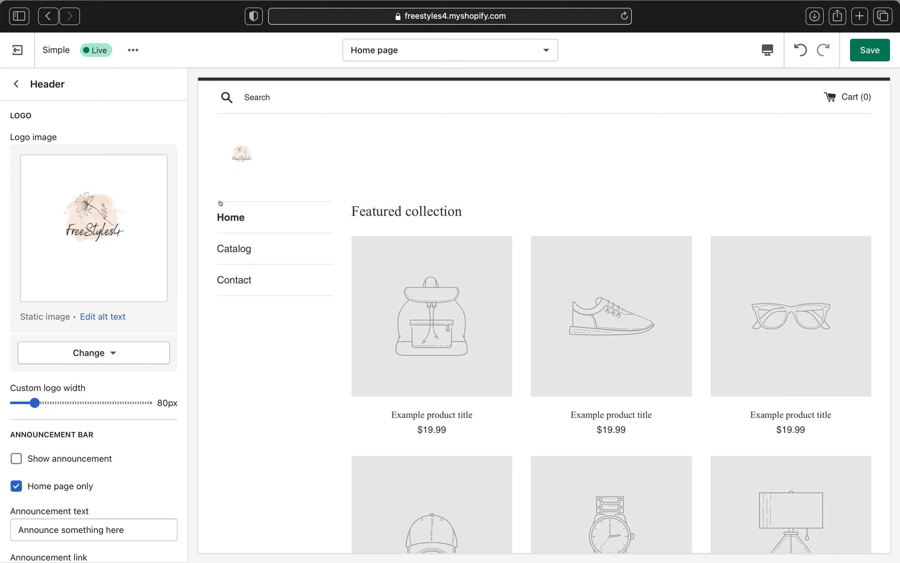
{"action": "left_click_drag", "start_coordinate": [32, 398], "coordinate": [123, 402]}
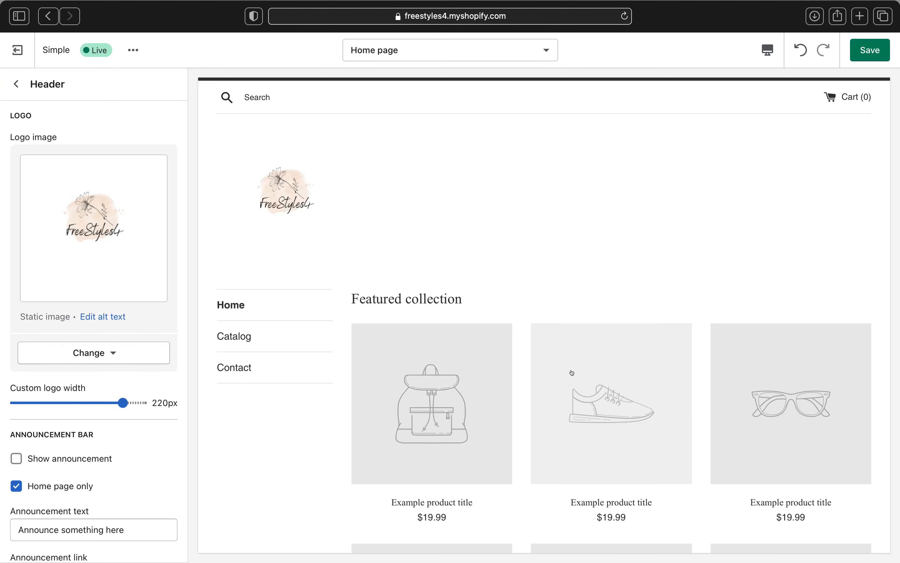
Turn on the announcement bar in the header settings.
{"action": "scroll", "coordinate": [572, 372], "scroll_direction": "down", "scroll_amount": 7}
{"action": "scroll", "coordinate": [122, 398], "scroll_direction": "down", "scroll_amount": 3}
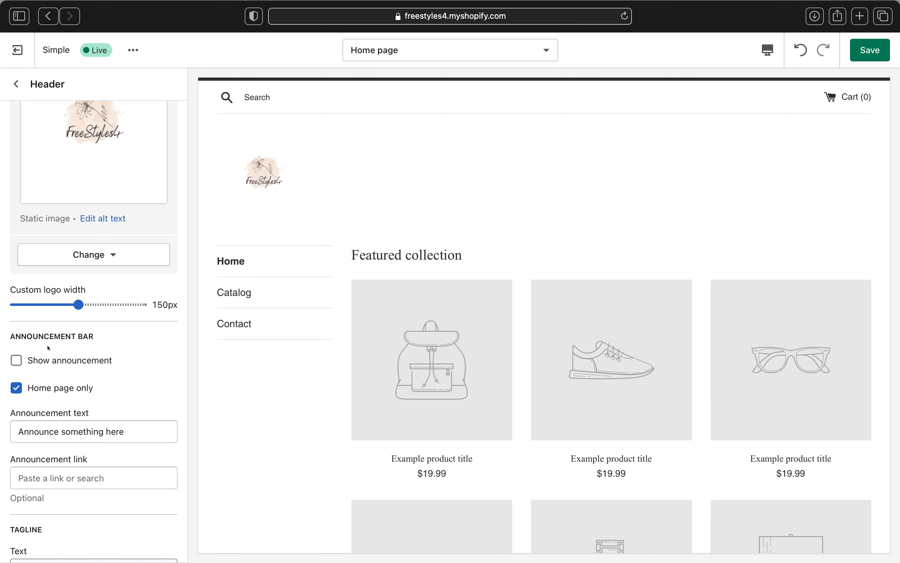
{"action": "left_click", "coordinate": [15, 359]}
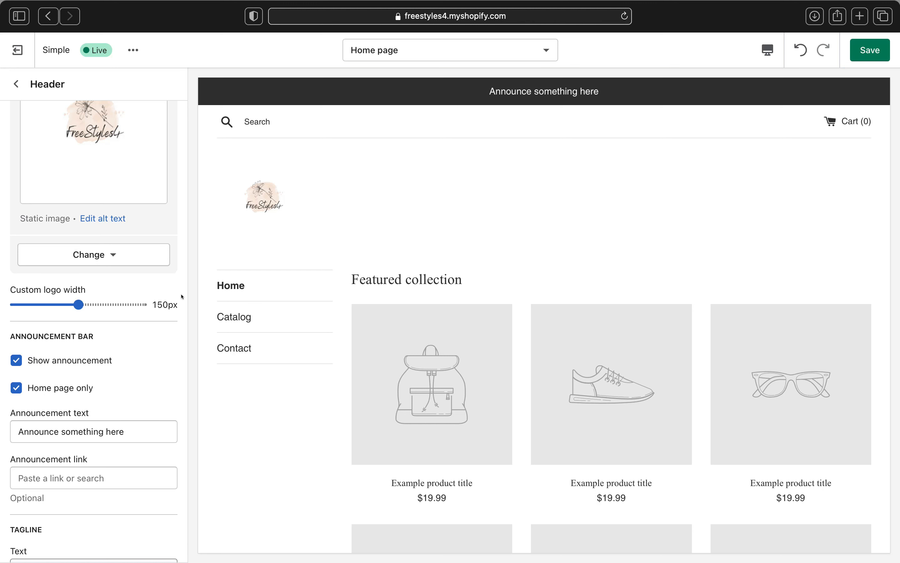
{"action": "left_click", "coordinate": [16, 361]}
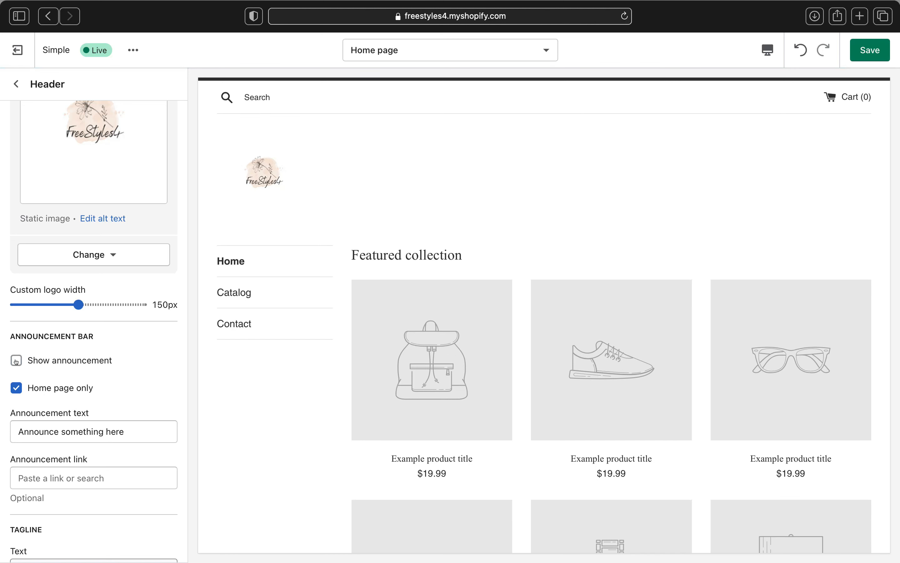
{"action": "left_click", "coordinate": [16, 361]}
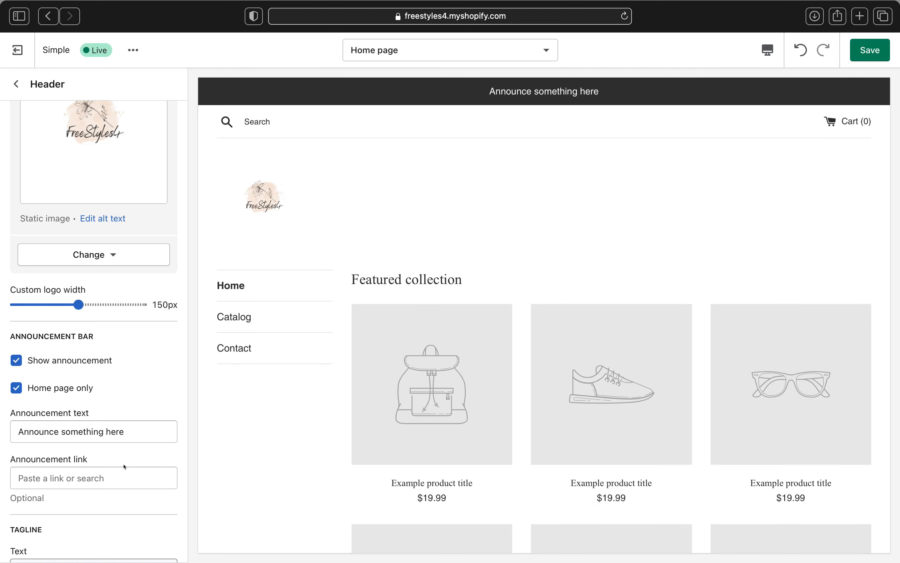
Replace the announcement bar's placeholder text with "20% OFF ON ALL TOPS".
{"action": "left_click", "coordinate": [137, 431]}
{"action": "scroll", "coordinate": [136, 427], "scroll_direction": "down", "scroll_amount": 4}
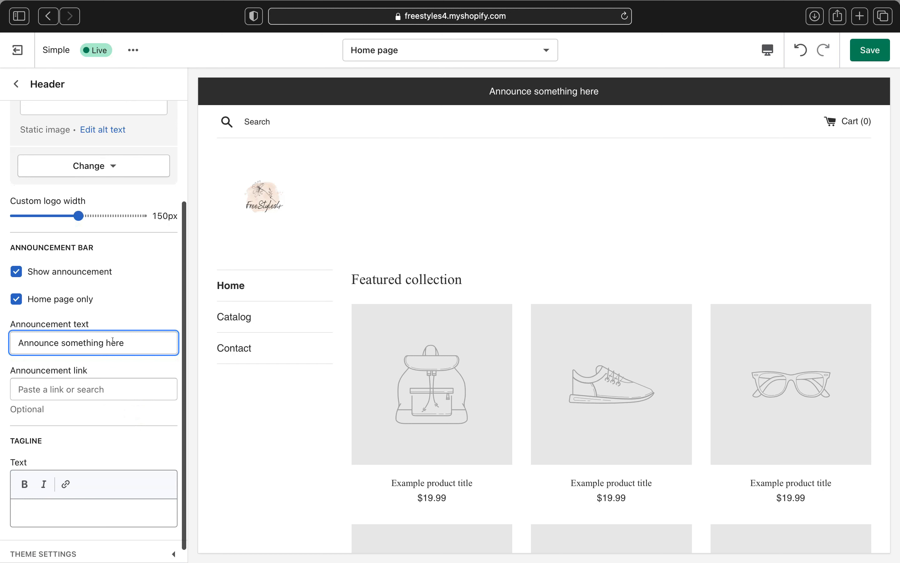
{"action": "key", "text": "BackSpace"}
{"action": "key", "text": "BackSpace"}
{"action": "key", "text": "BackSpace"}
{"action": "key", "text": "BackSpace"}
{"action": "key", "text": "BackSpace"}
{"action": "key", "text": "BackSpace"}
{"action": "key", "text": "BackSpace"}
{"action": "key", "text": "BackSpace"}
{"action": "key", "text": "BackSpace"}
{"action": "key", "text": "BackSpace"}
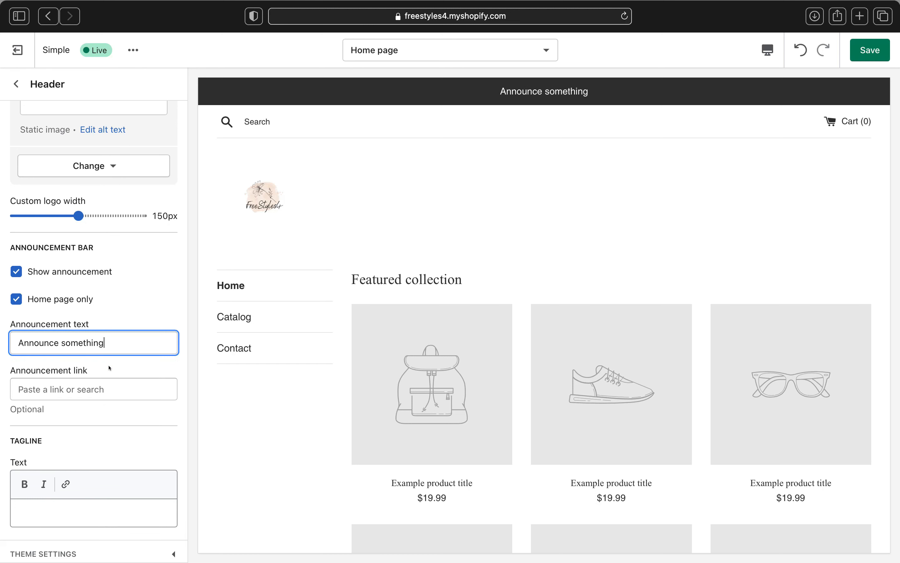
{"action": "key", "text": "BackSpace"}
{"action": "key", "text": "BackSpace"}
{"action": "key", "text": "BackSpace"}
{"action": "key", "text": "BackSpace"}
{"action": "key", "text": "BackSpace"}
{"action": "key", "text": "BackSpace"}
{"action": "key", "text": "BackSpace"}
{"action": "key", "text": "BackSpace"}
{"action": "key", "text": "BackSpace"}
{"action": "key", "text": "BackSpace"}
{"action": "key", "text": "BackSpace"}
{"action": "key", "text": "BackSpace"}
{"action": "key", "text": "BackSpace"}
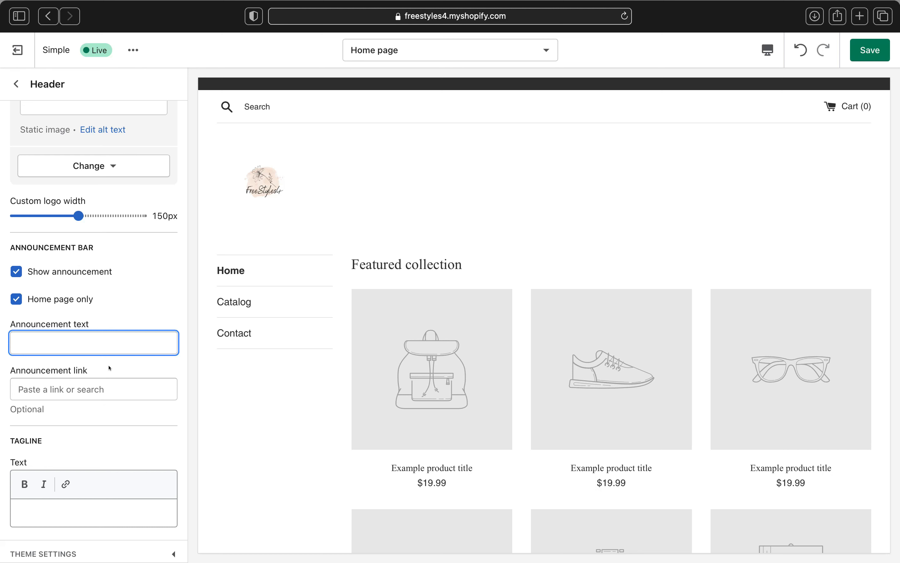
{"action": "type", "text": "20"}
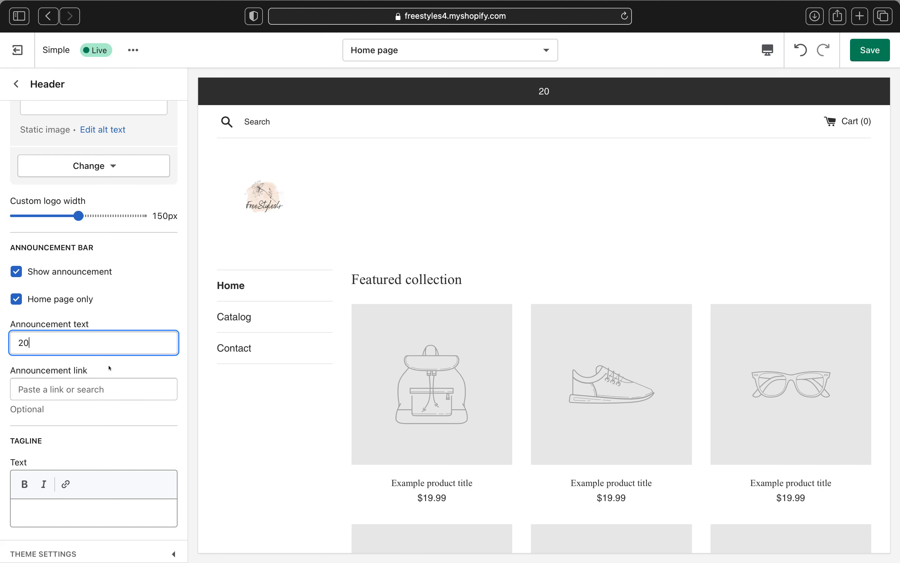
{"action": "type", "text": "% OFF ON ALL TOPS"}
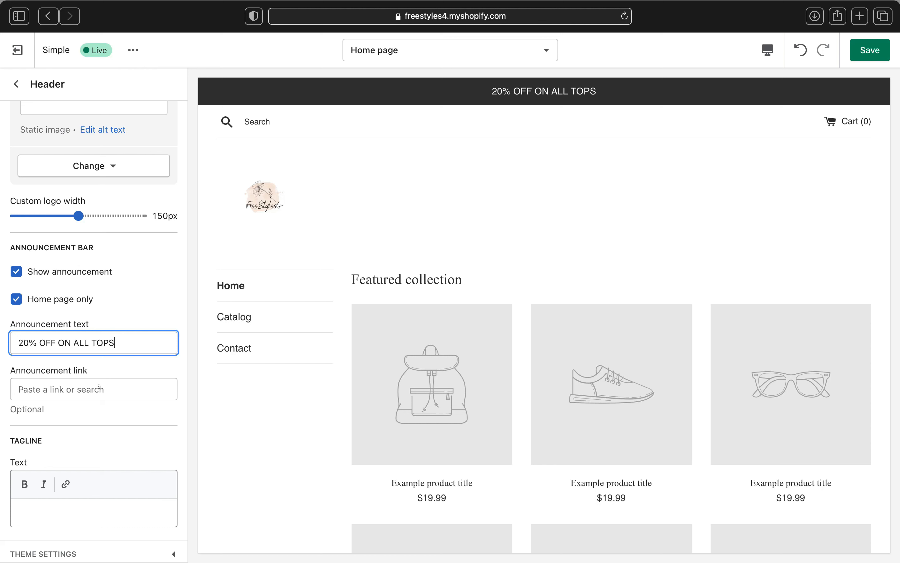
Link the announcement bar to All products.
{"action": "left_click", "coordinate": [99, 389]}
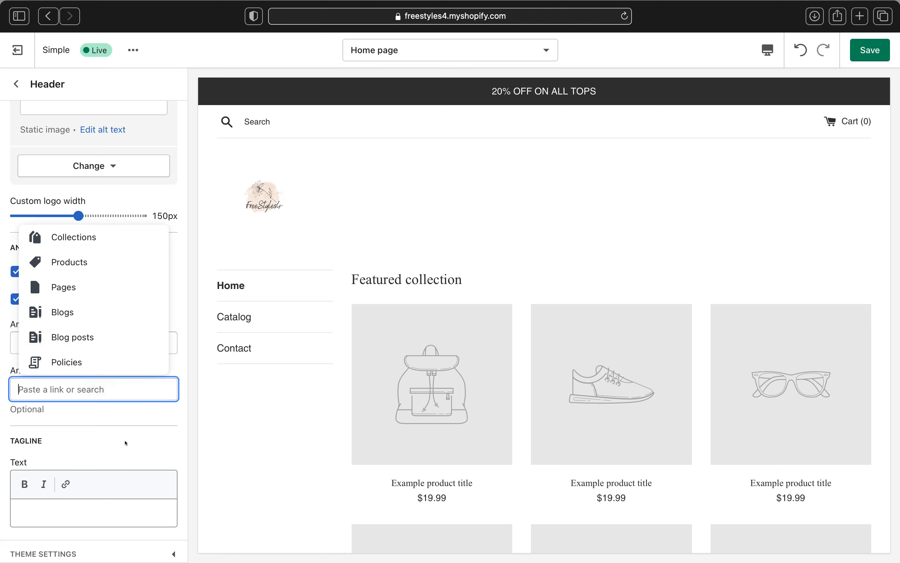
{"action": "left_click", "coordinate": [115, 418]}
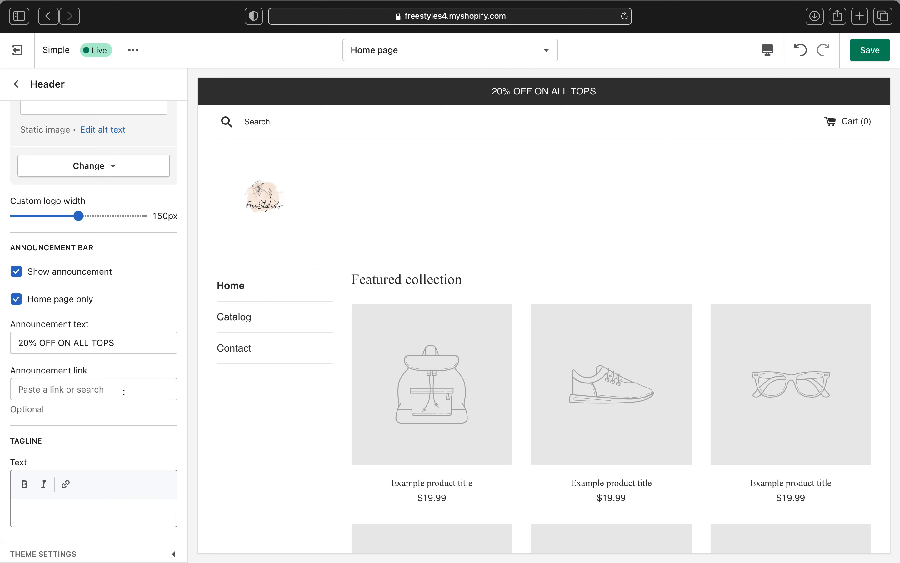
{"action": "left_click", "coordinate": [39, 376]}
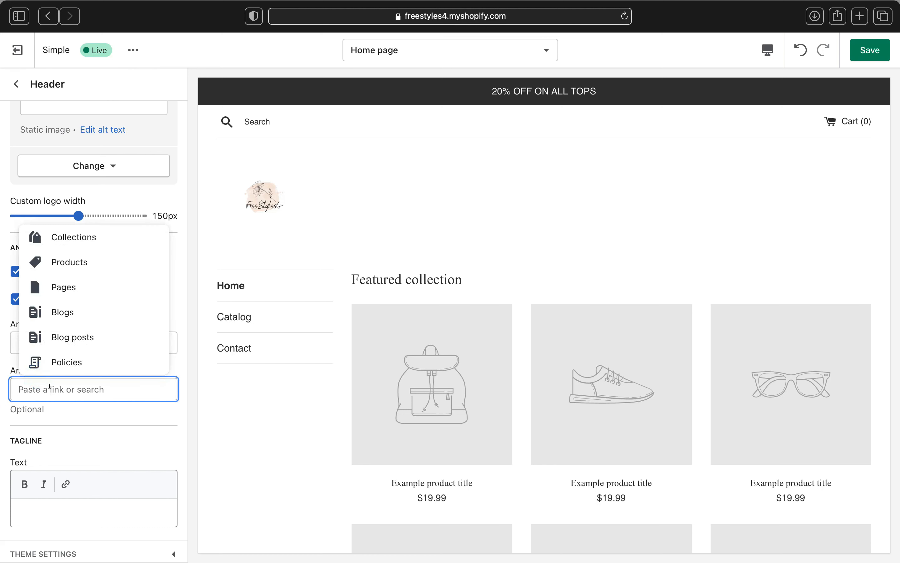
{"action": "left_click", "coordinate": [83, 391]}
{"action": "left_click", "coordinate": [115, 446]}
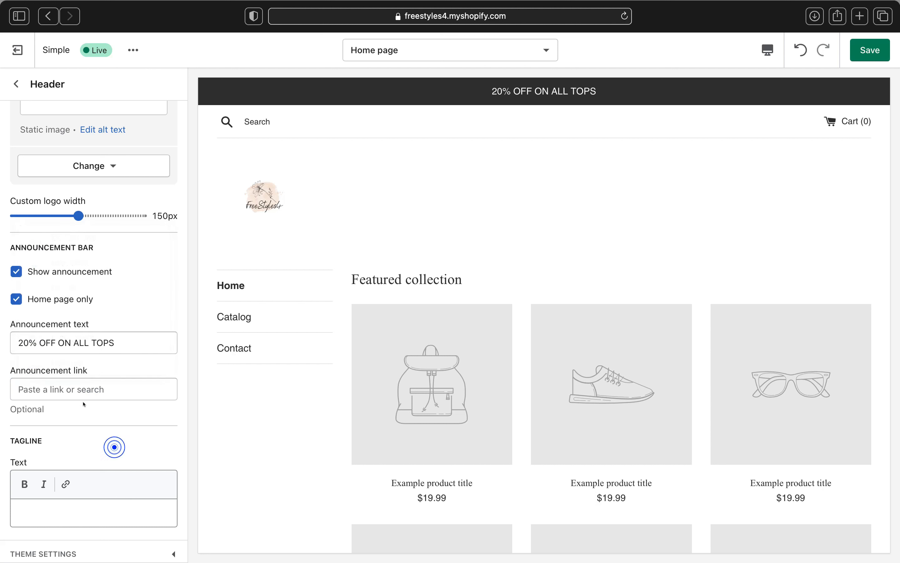
{"action": "left_click", "coordinate": [71, 387]}
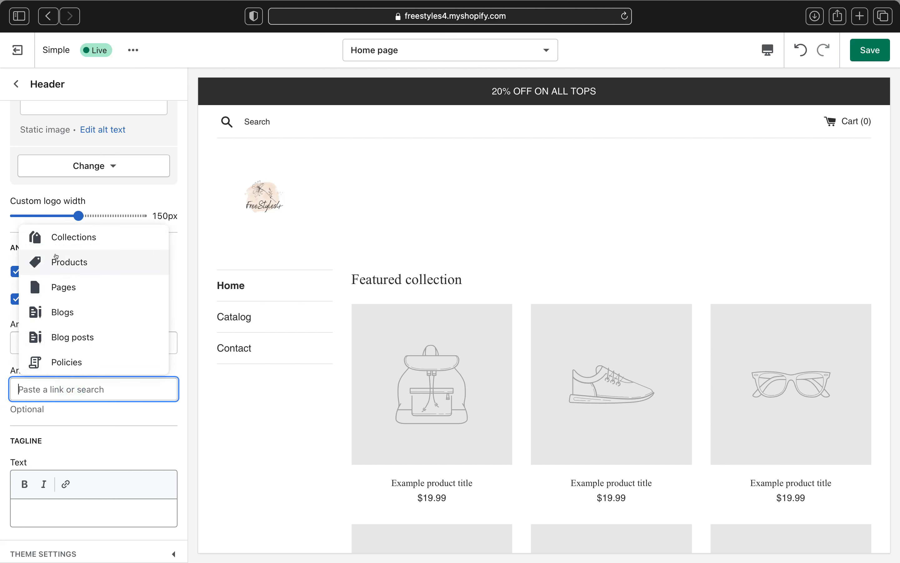
{"action": "left_click", "coordinate": [74, 262]}
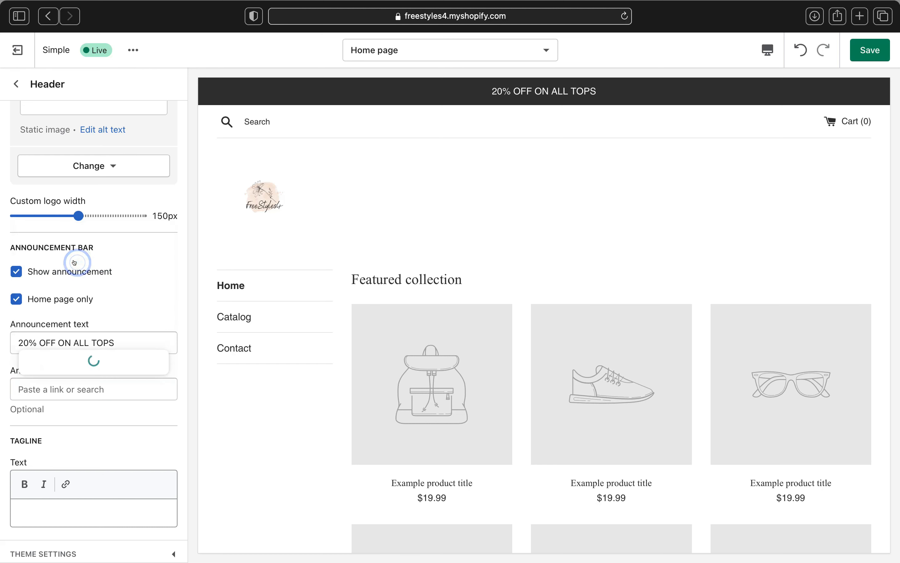
{"action": "left_click", "coordinate": [33, 336]}
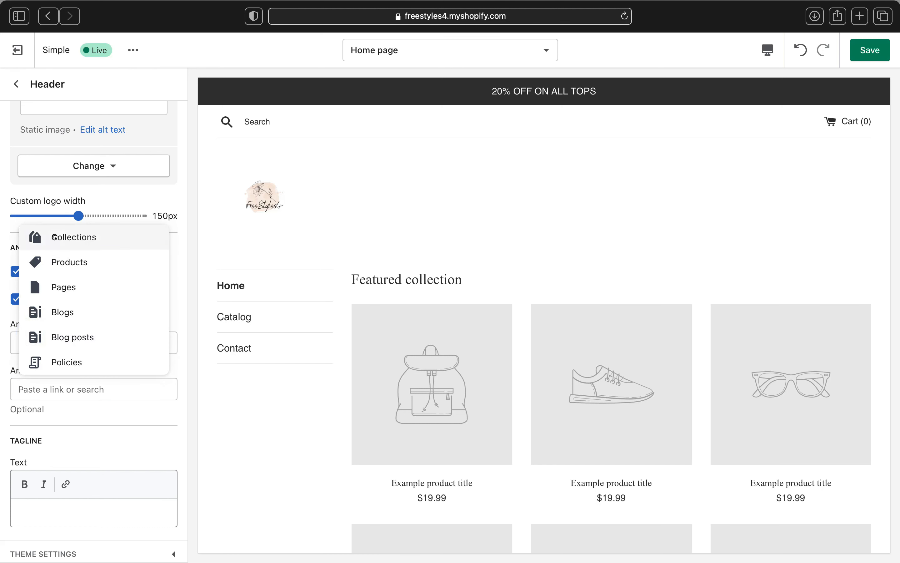
{"action": "left_click", "coordinate": [61, 257]}
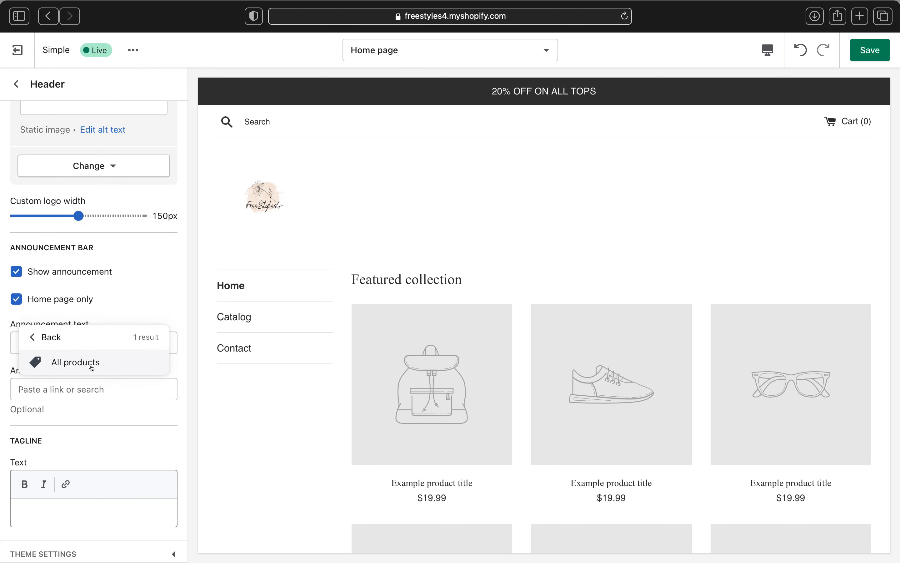
{"action": "left_click", "coordinate": [92, 368]}
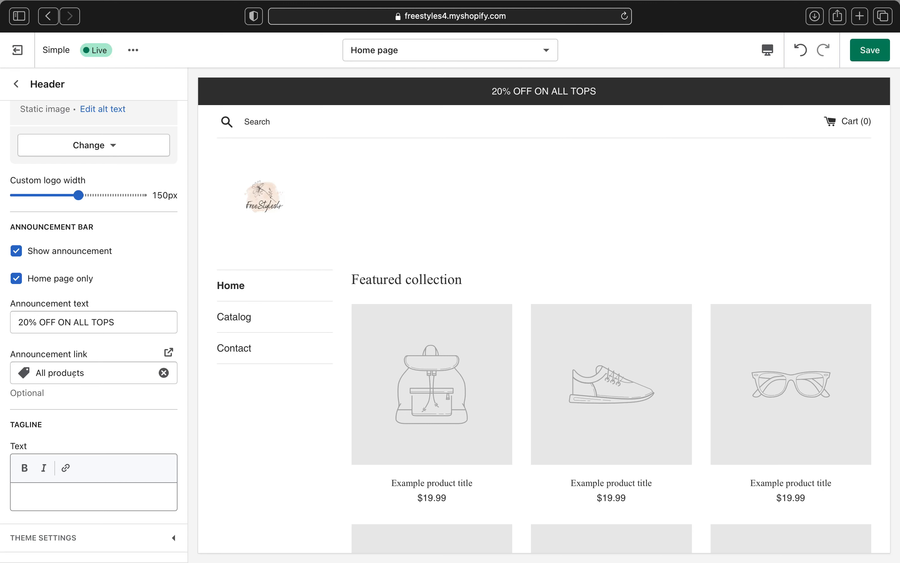
Try "Hey there welcome to my store." as the header's tagline text.
{"action": "left_click", "coordinate": [46, 501]}
{"action": "type", "text": "H"}
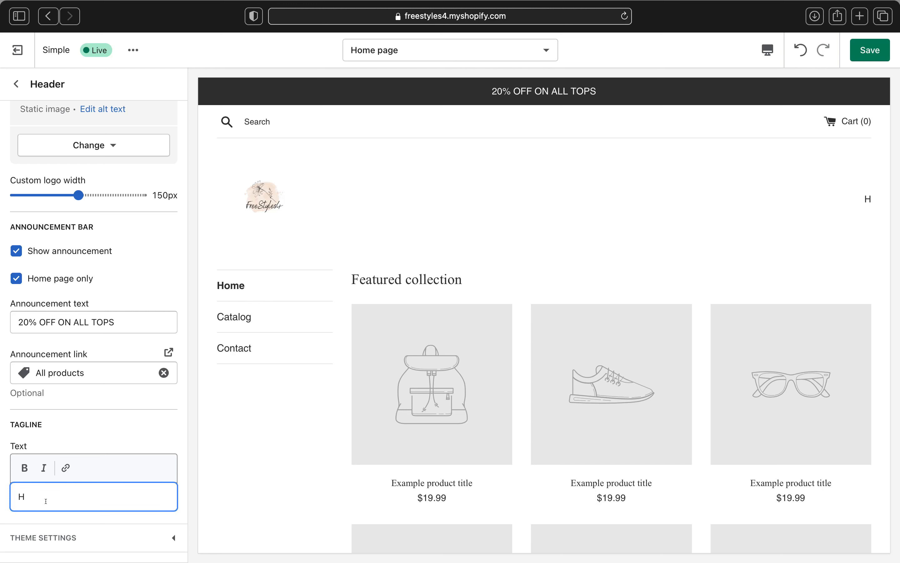
{"action": "type", "text": "ey there welcom"}
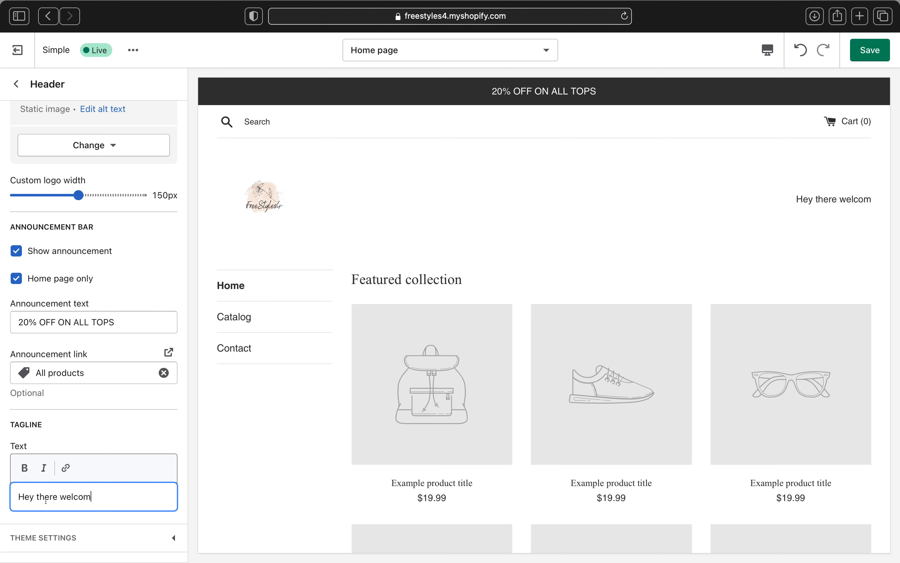
{"action": "type", "text": "e to my store."}
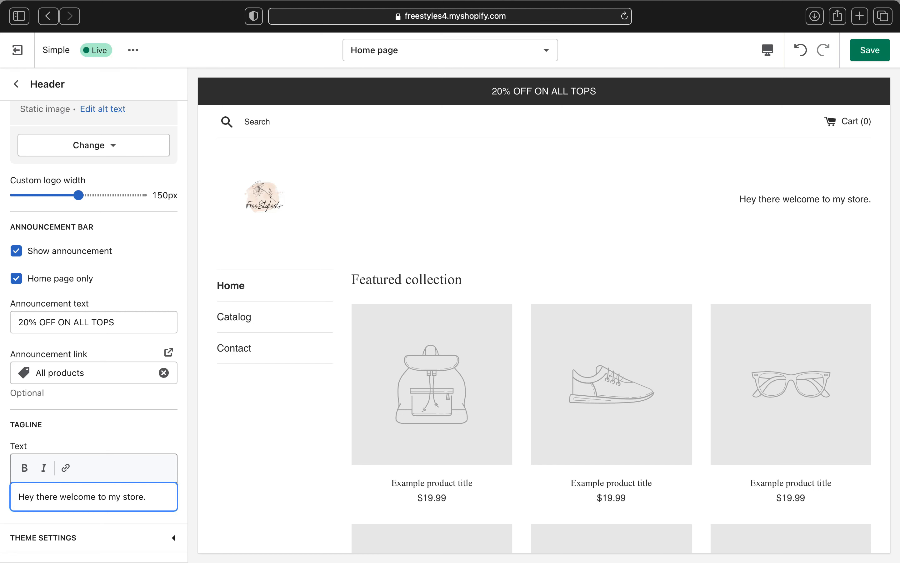
Delete the whole tagline text from the header.
{"action": "mouse_move", "coordinate": [1, 540]}
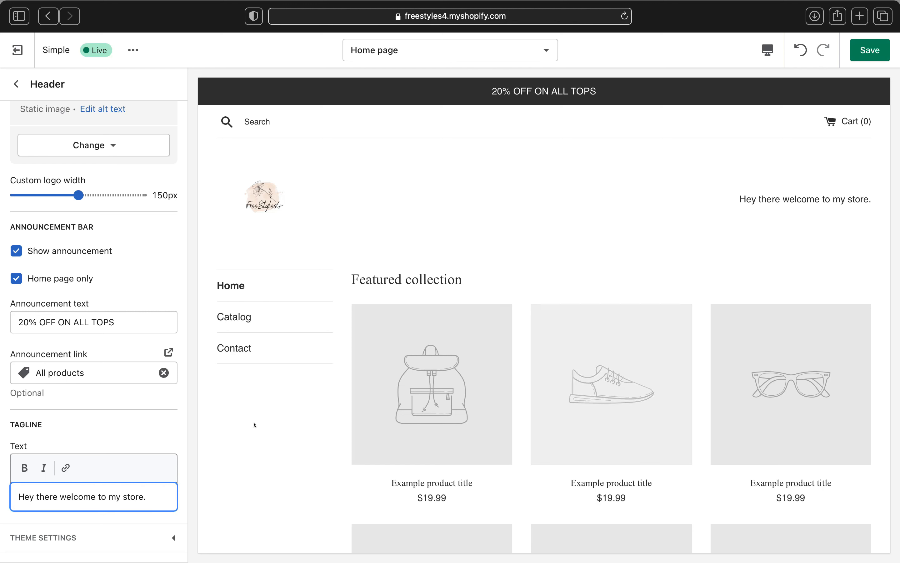
{"action": "left_click_drag", "start_coordinate": [153, 496], "coordinate": [4, 487]}
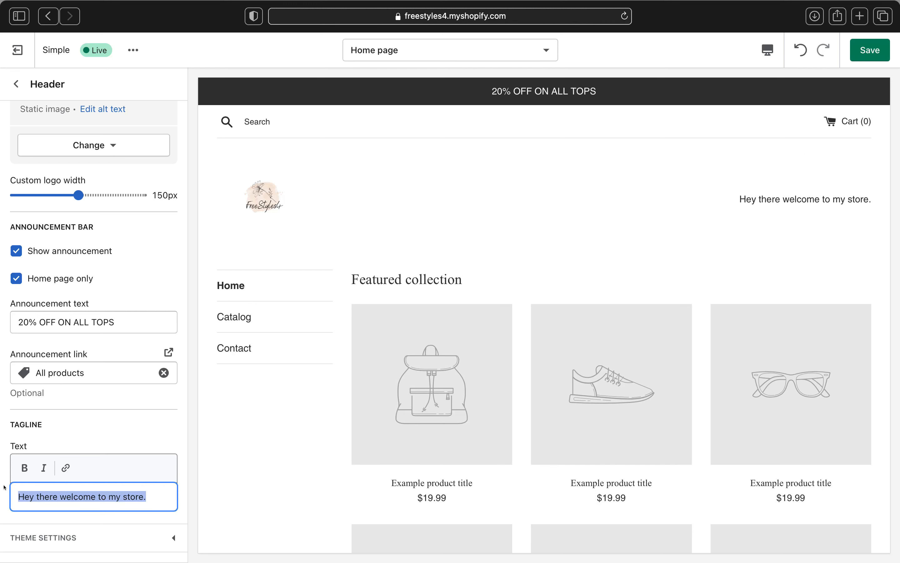
{"action": "key", "text": "BackSpace"}
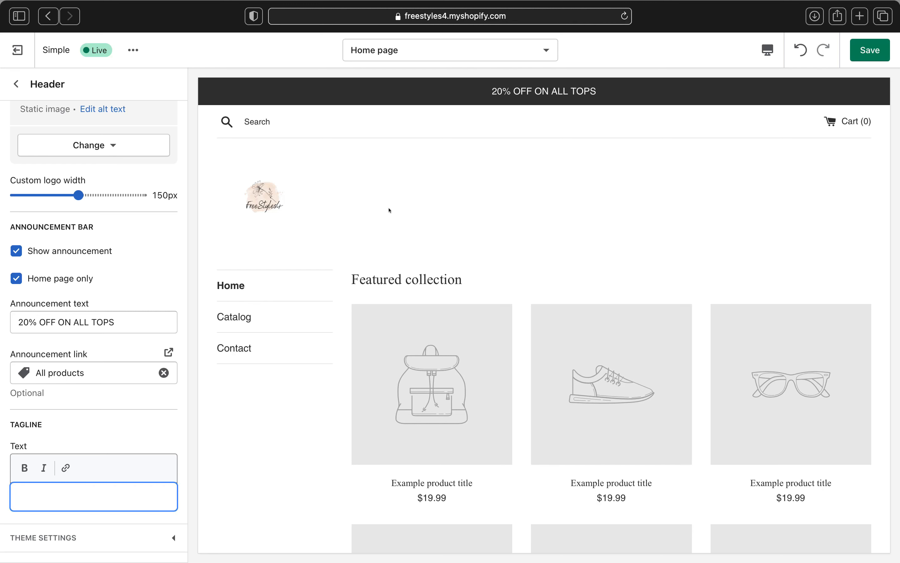
{"action": "scroll", "coordinate": [126, 230], "scroll_direction": "up", "scroll_amount": 5}
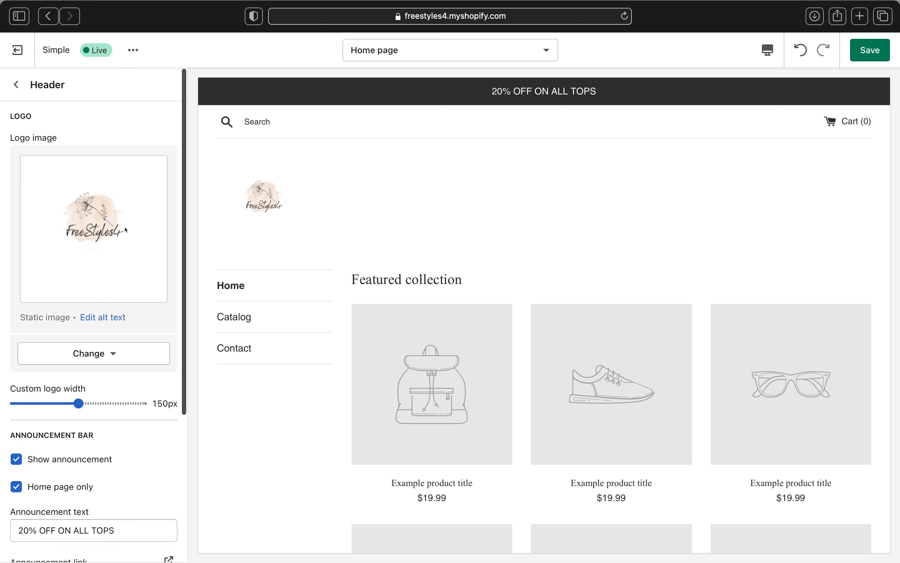
Save the header customizations and return to the home page's section list.
{"action": "left_click", "coordinate": [869, 51]}
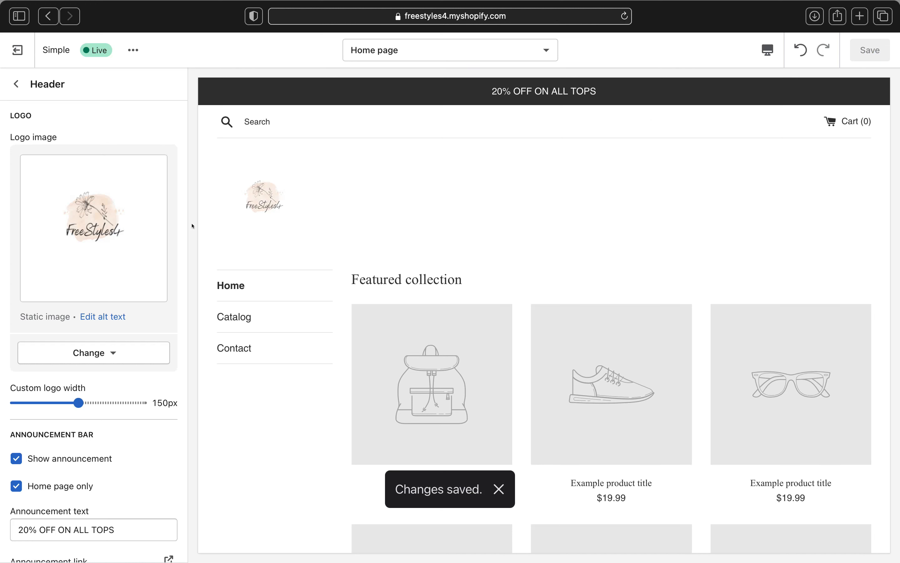
{"action": "left_click", "coordinate": [11, 86]}
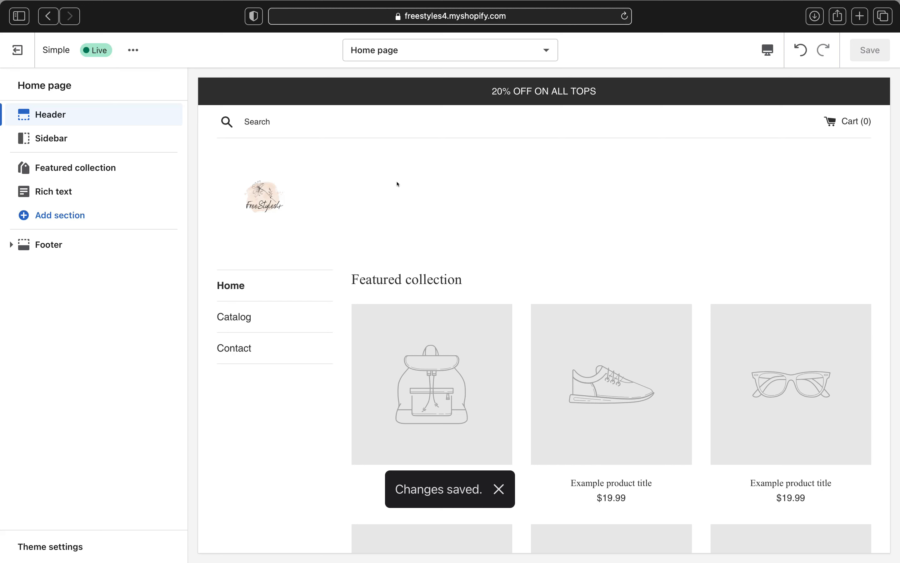
Select the Sidebar section and look through the home page preview, from the header to the placeholder products and brand text.
{"action": "left_click", "coordinate": [59, 138]}
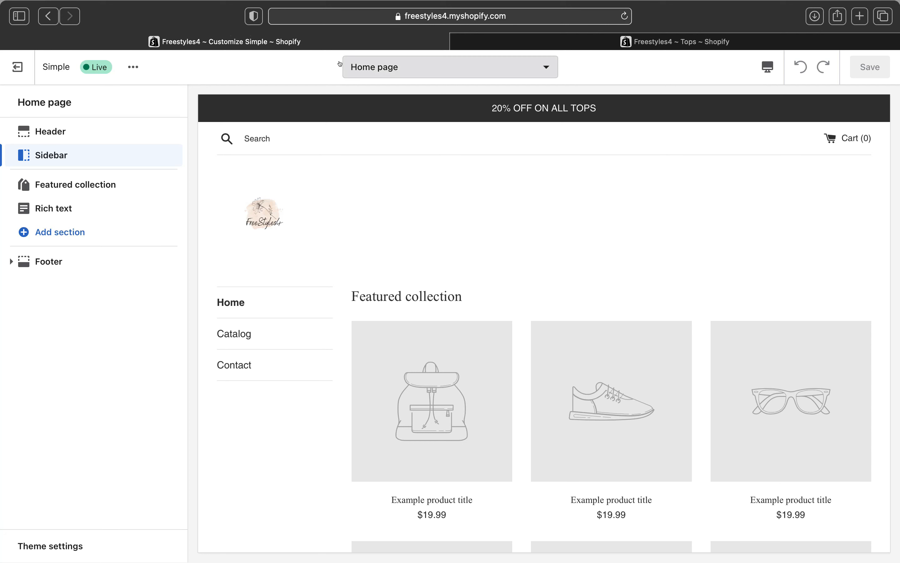
{"action": "scroll", "coordinate": [493, 410], "scroll_direction": "down", "scroll_amount": 5}
{"action": "scroll", "coordinate": [493, 411], "scroll_direction": "down", "scroll_amount": 3}
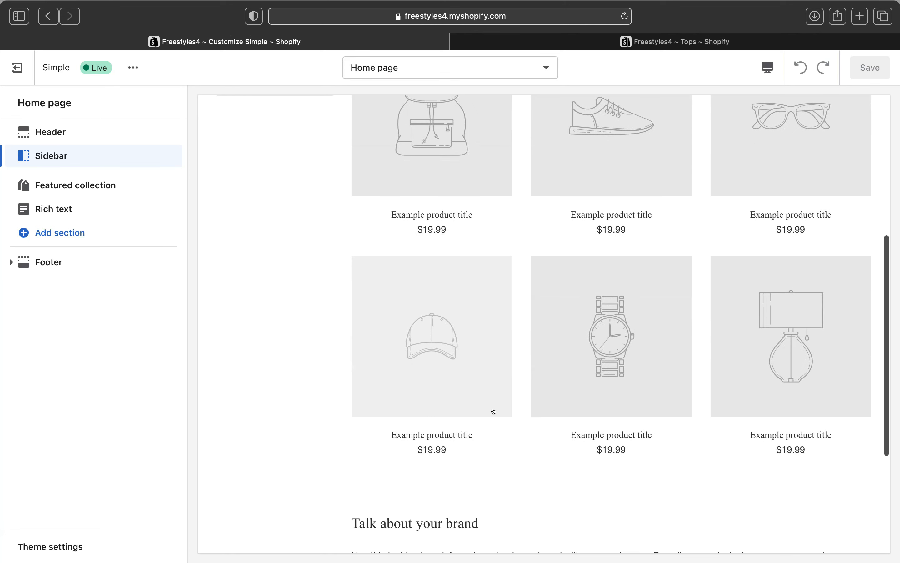
{"action": "scroll", "coordinate": [494, 411], "scroll_direction": "up", "scroll_amount": 8}
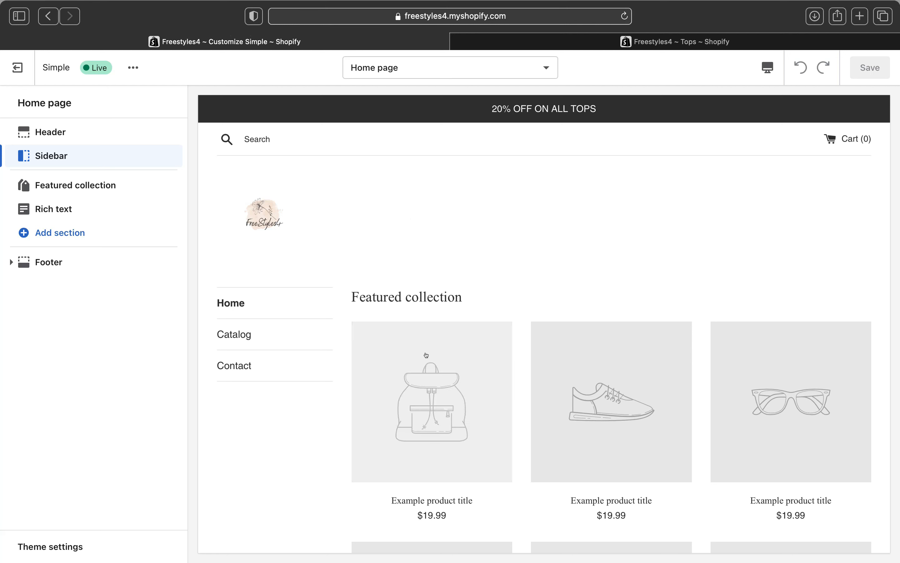
{"action": "scroll", "coordinate": [443, 327], "scroll_direction": "down", "scroll_amount": 5}
{"action": "scroll", "coordinate": [427, 355], "scroll_direction": "down", "scroll_amount": 1}
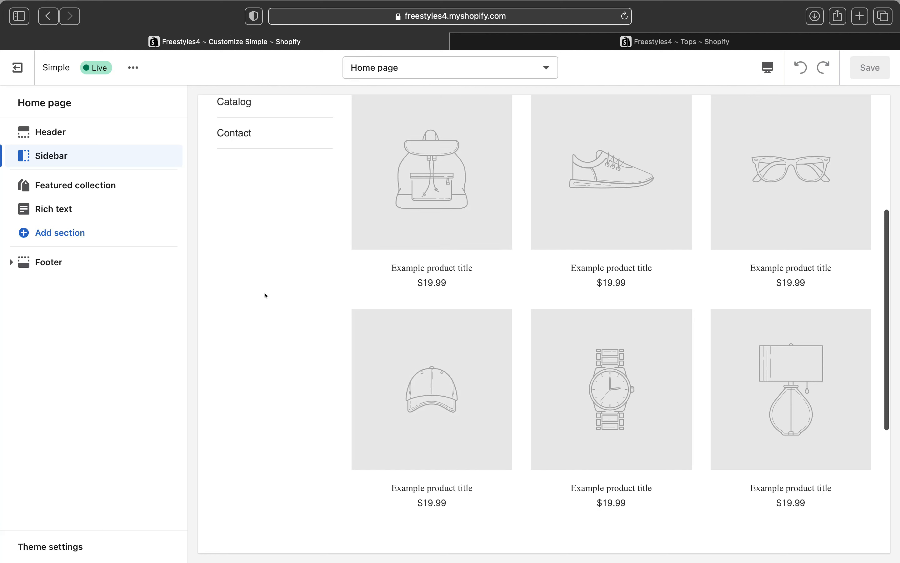
{"action": "scroll", "coordinate": [311, 293], "scroll_direction": "up", "scroll_amount": 5}
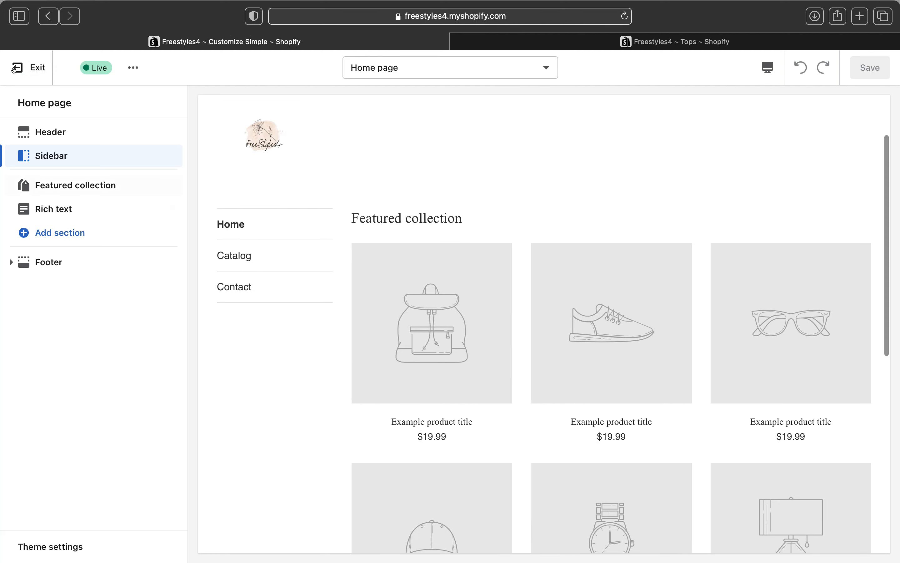
Exit the theme editor and start adding a new product to the store's product list.
{"action": "left_click", "coordinate": [14, 69]}
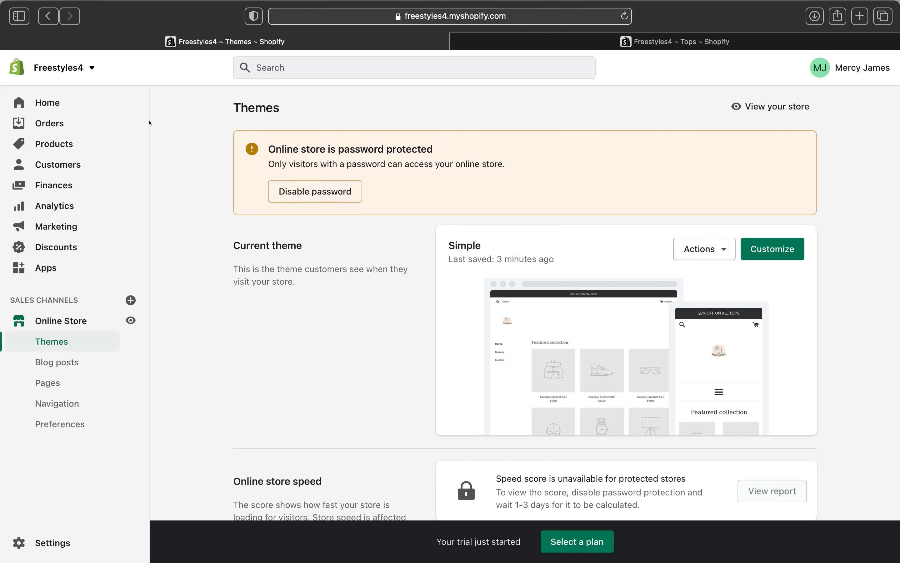
{"action": "left_click", "coordinate": [57, 144]}
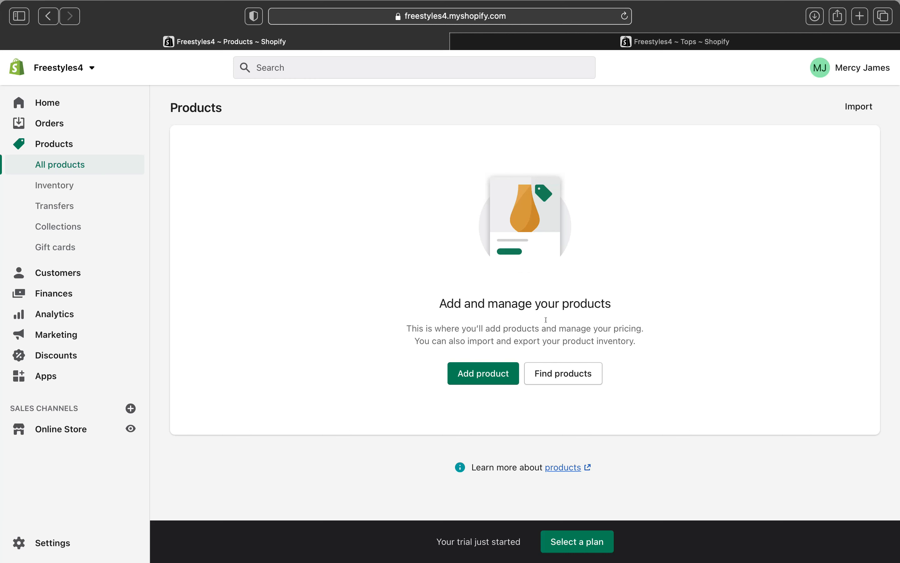
{"action": "left_click", "coordinate": [483, 375]}
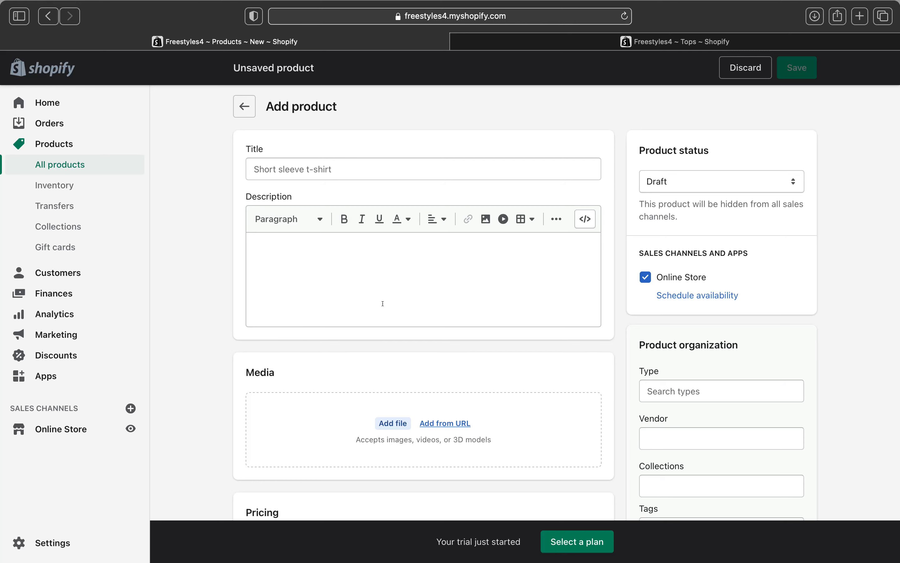
Look over the new product form and title the product "Chic Mini Dress".
{"action": "scroll", "coordinate": [427, 331], "scroll_direction": "down", "scroll_amount": 20}
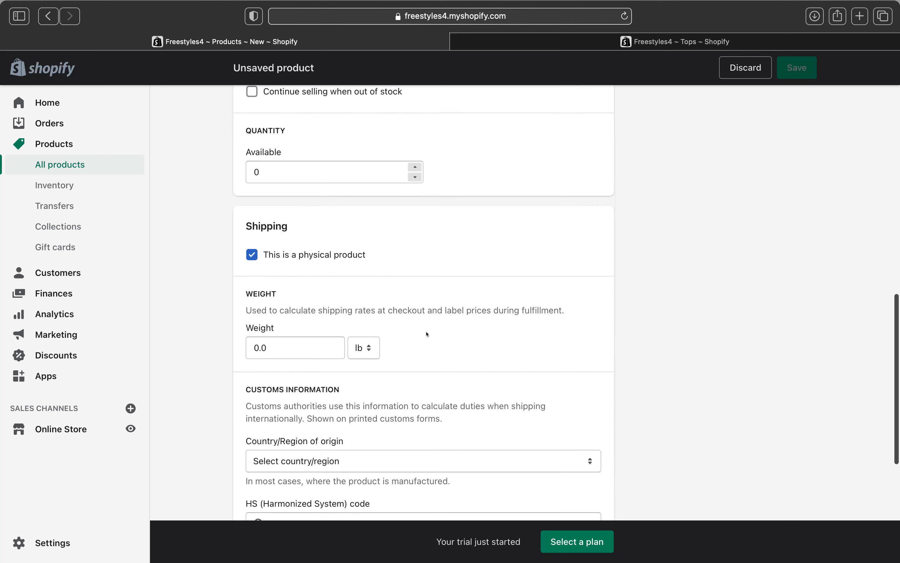
{"action": "scroll", "coordinate": [427, 332], "scroll_direction": "up", "scroll_amount": 15}
{"action": "scroll", "coordinate": [426, 332], "scroll_direction": "up", "scroll_amount": 10}
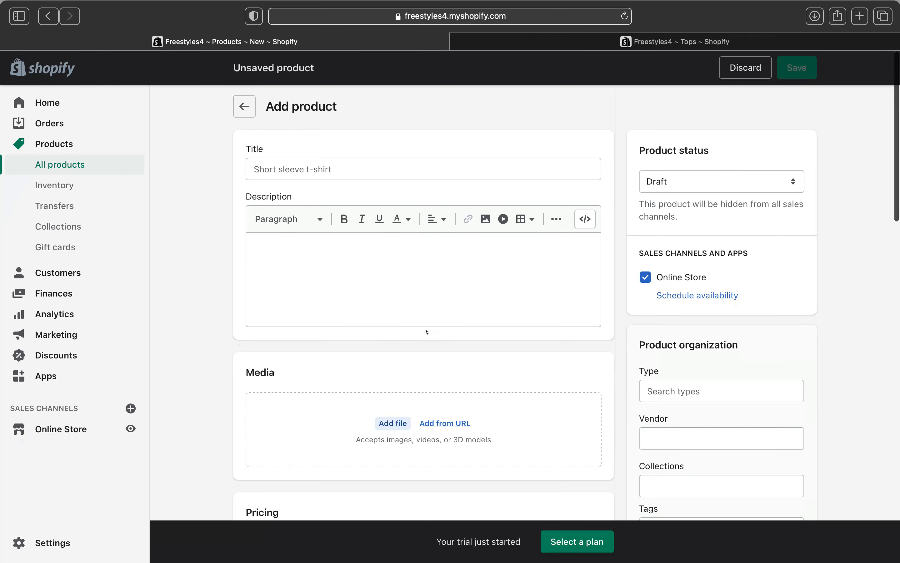
{"action": "left_click", "coordinate": [362, 166]}
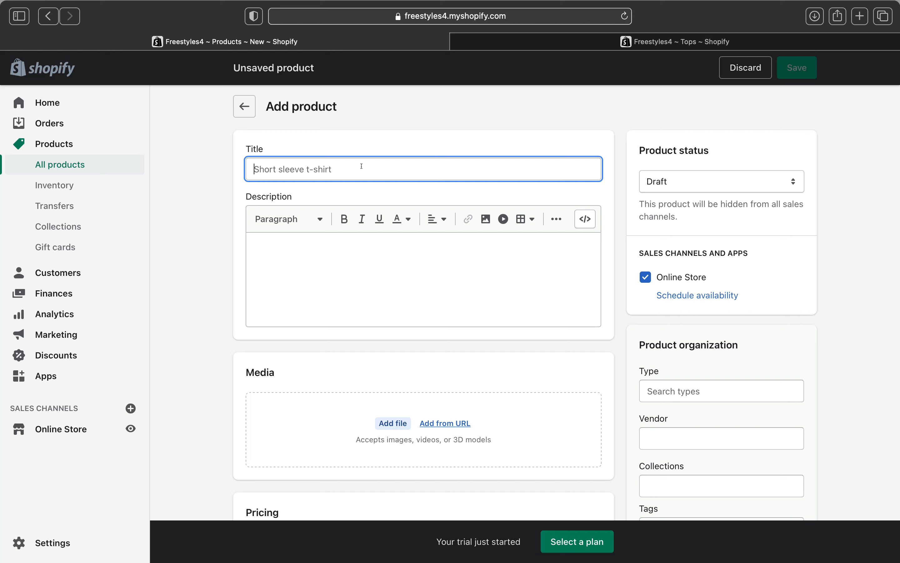
{"action": "type", "text": "Chic Min"}
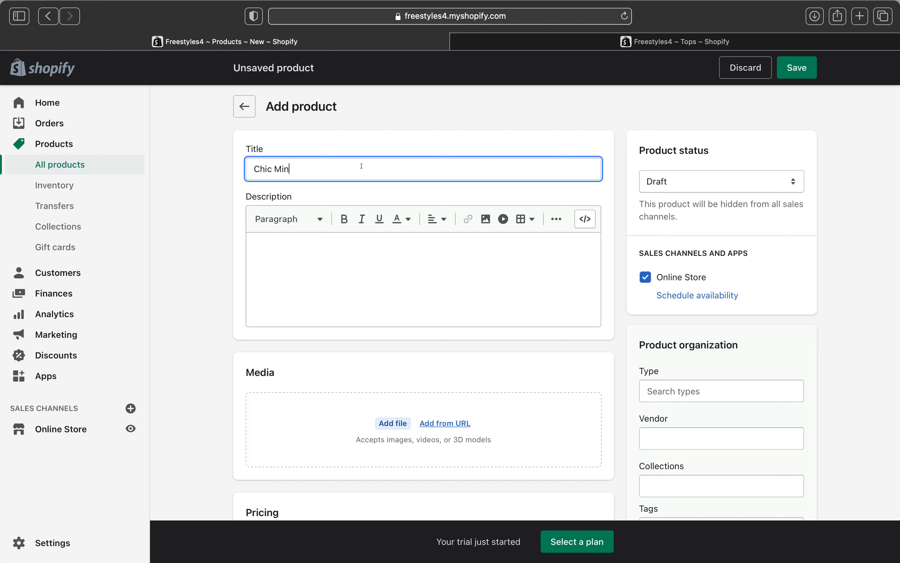
{"action": "type", "text": "i Dress"}
Paste the copied Product Details bullet list into the product's description.
{"action": "left_click", "coordinate": [322, 243]}
{"action": "right_click", "coordinate": [322, 242]}
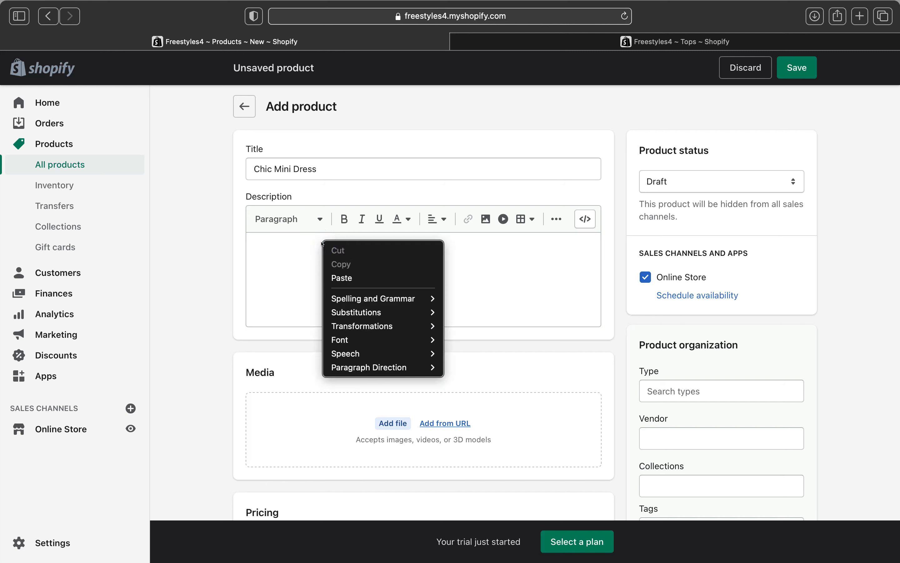
{"action": "left_click", "coordinate": [335, 274]}
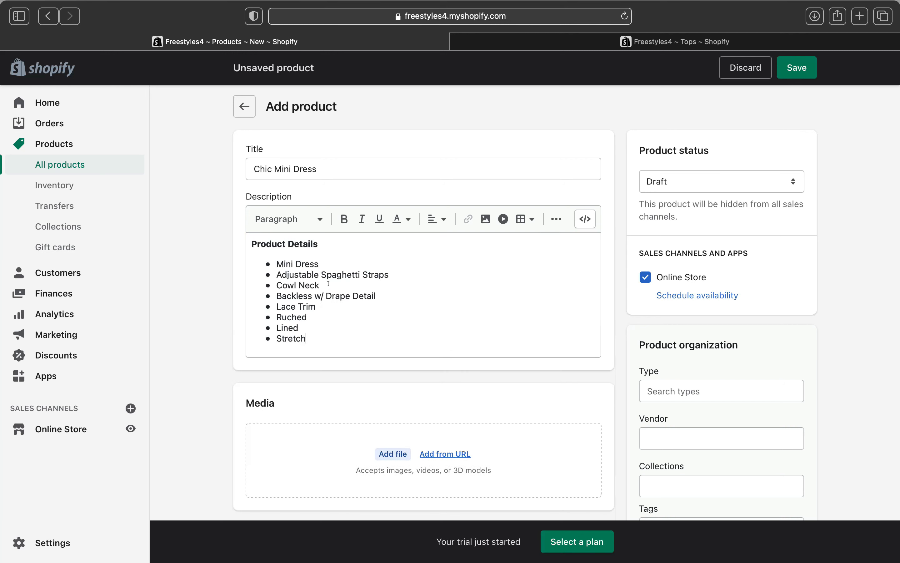
Upload the photo of the black mini dress to the product's media.
{"action": "scroll", "coordinate": [356, 311], "scroll_direction": "down", "scroll_amount": 5}
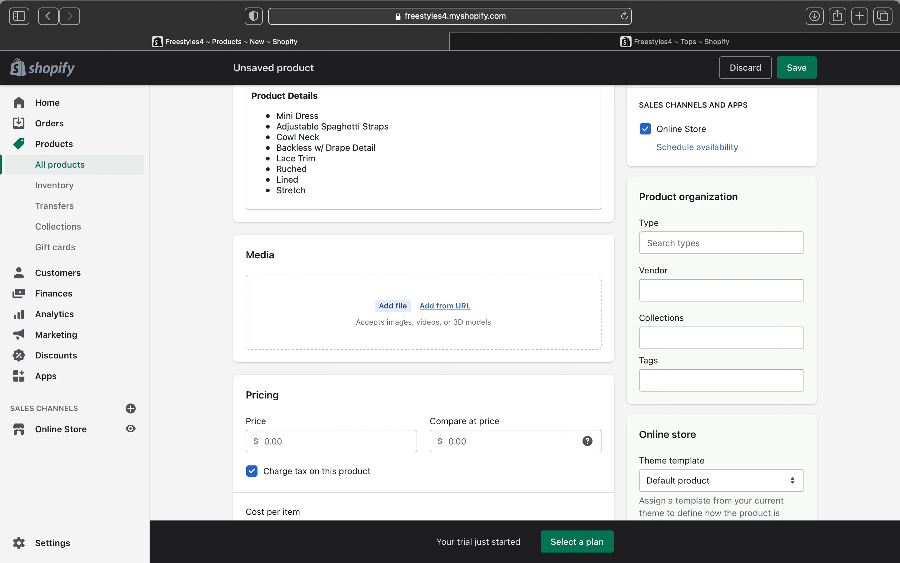
{"action": "left_click_drag", "start_coordinate": [338, 313], "coordinate": [338, 316]}
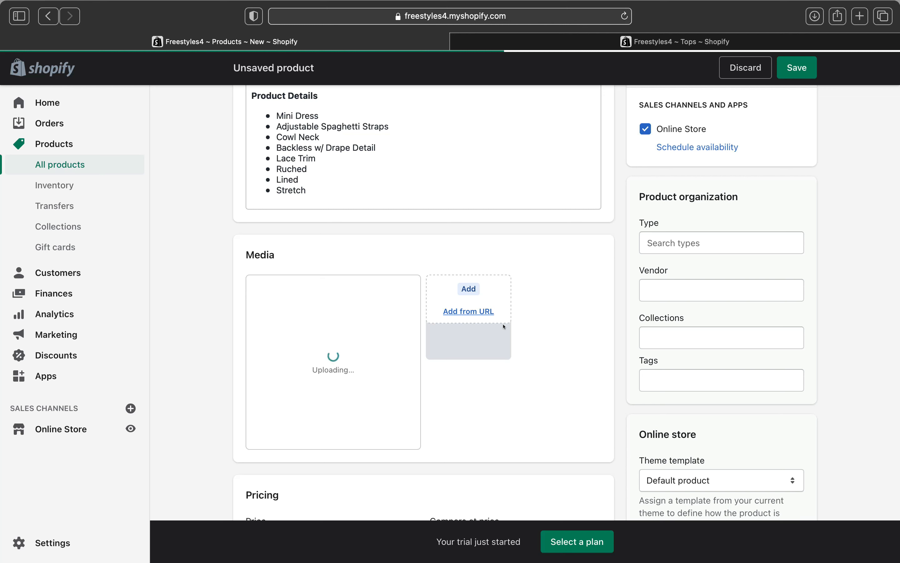
{"action": "scroll", "coordinate": [503, 331], "scroll_direction": "down", "scroll_amount": 3}
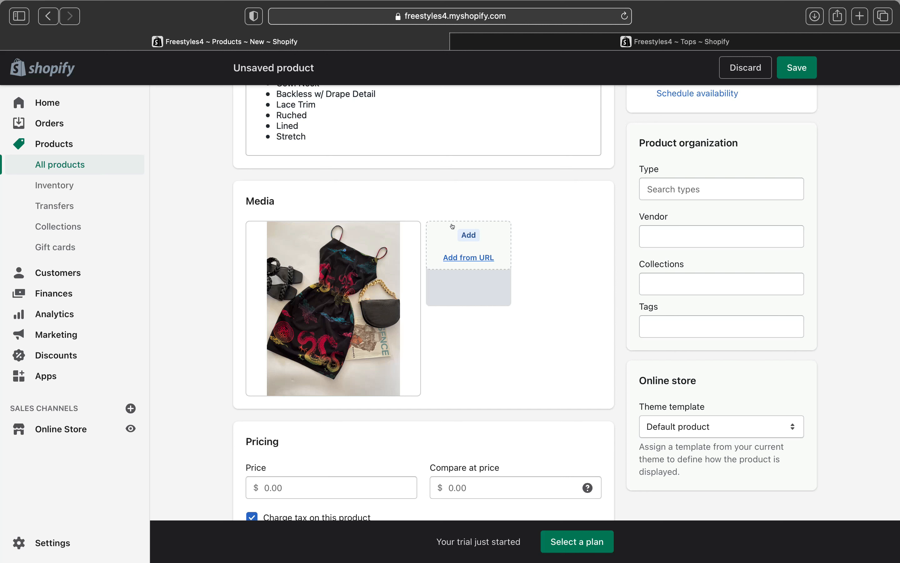
Set the product's price to $24.99.
{"action": "scroll", "coordinate": [473, 315], "scroll_direction": "down", "scroll_amount": 5}
{"action": "left_click", "coordinate": [329, 327]}
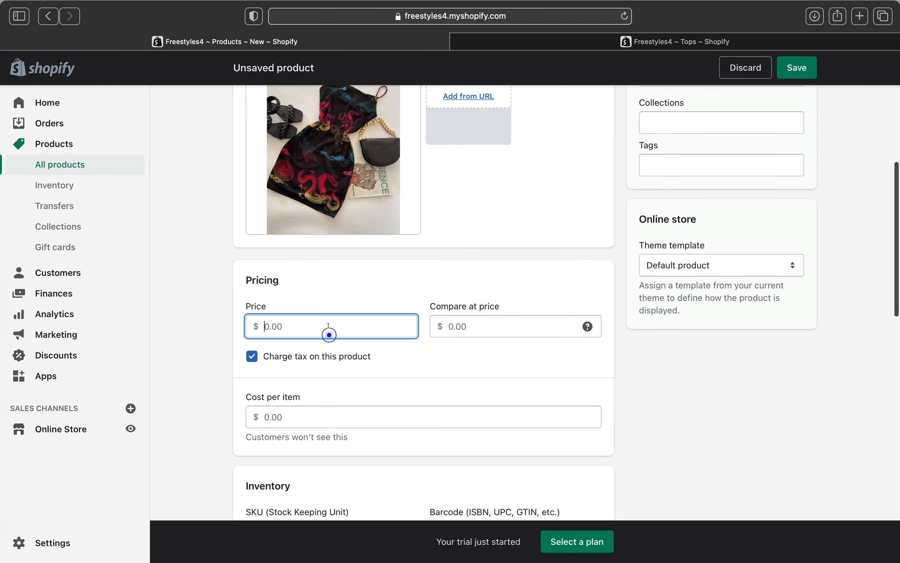
{"action": "type", "text": "2"}
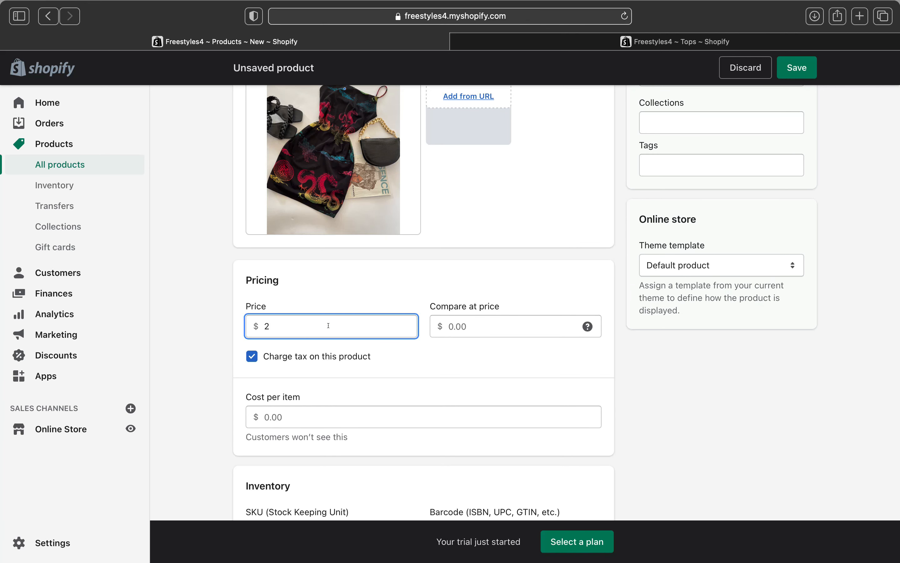
{"action": "type", "text": "4.99"}
{"action": "scroll", "coordinate": [319, 389], "scroll_direction": "down", "scroll_amount": 4}
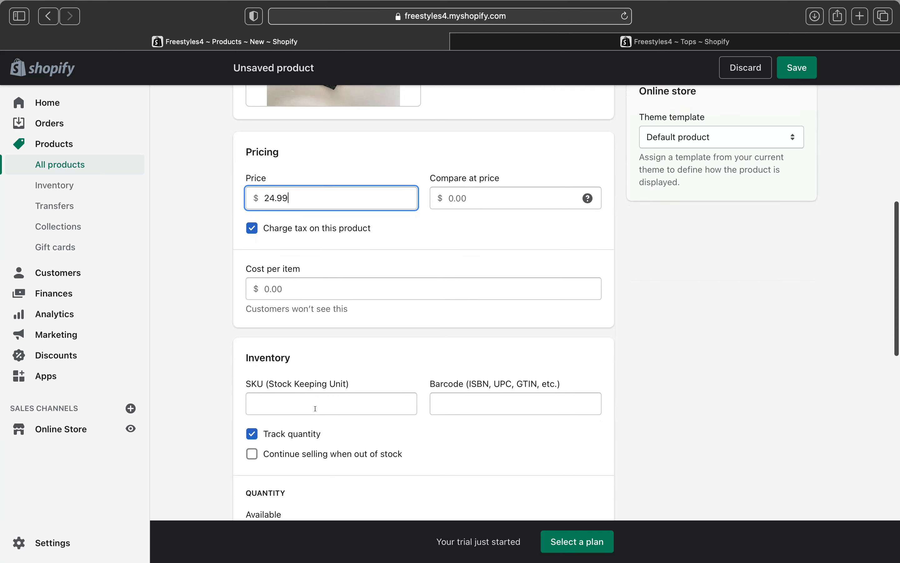
{"action": "left_click", "coordinate": [349, 153]}
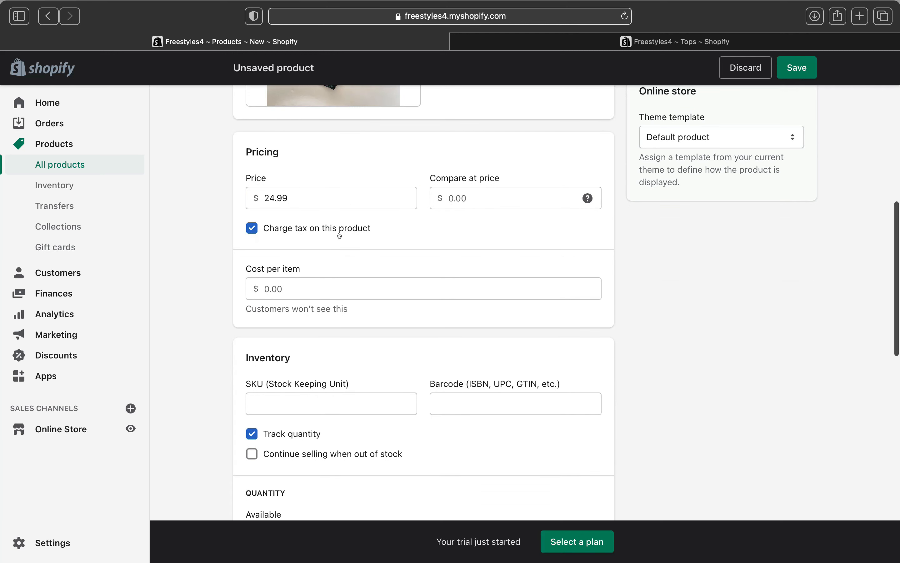
Set the product's cost per item to $9.00.
{"action": "left_click", "coordinate": [288, 292]}
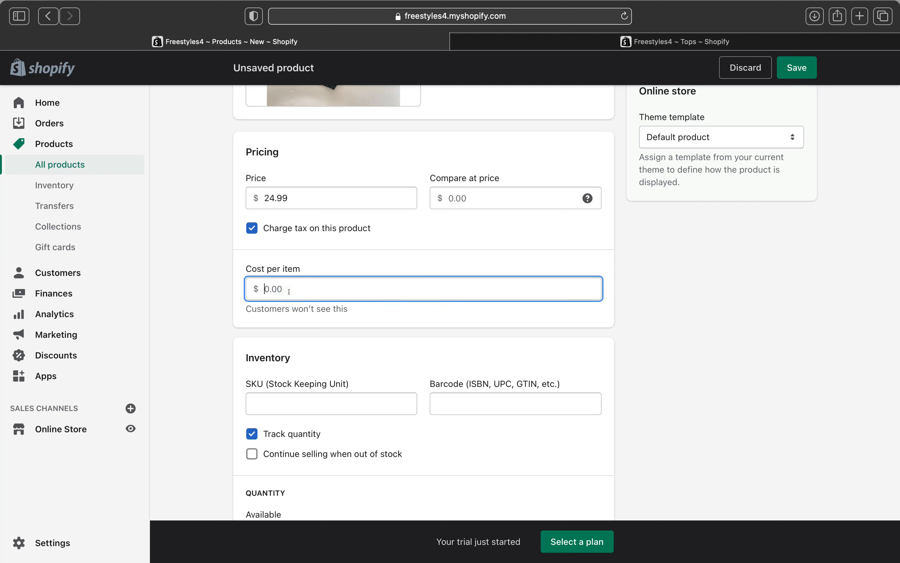
{"action": "type", "text": "9.00"}
{"action": "left_click", "coordinate": [378, 249]}
{"action": "scroll", "coordinate": [343, 319], "scroll_direction": "up", "scroll_amount": 3}
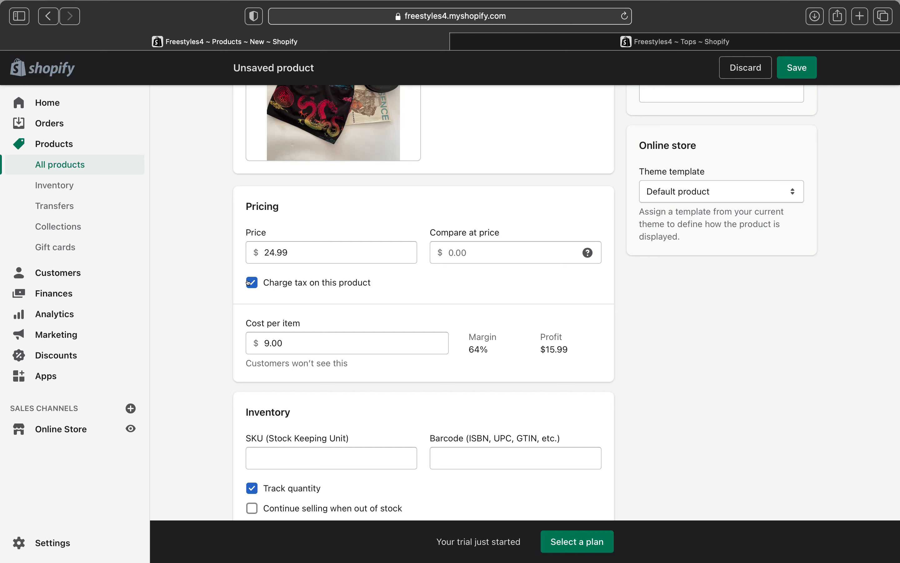
Try unmarking the dress as a physical product in its shipping settings, and restore the physical product setting.
{"action": "scroll", "coordinate": [256, 298], "scroll_direction": "down", "scroll_amount": 5}
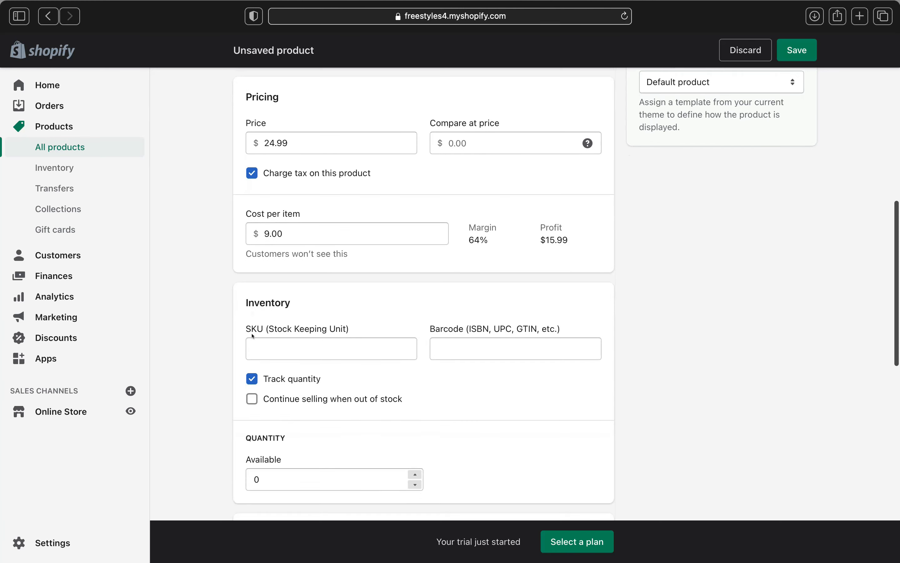
{"action": "scroll", "coordinate": [242, 345], "scroll_direction": "down", "scroll_amount": 20}
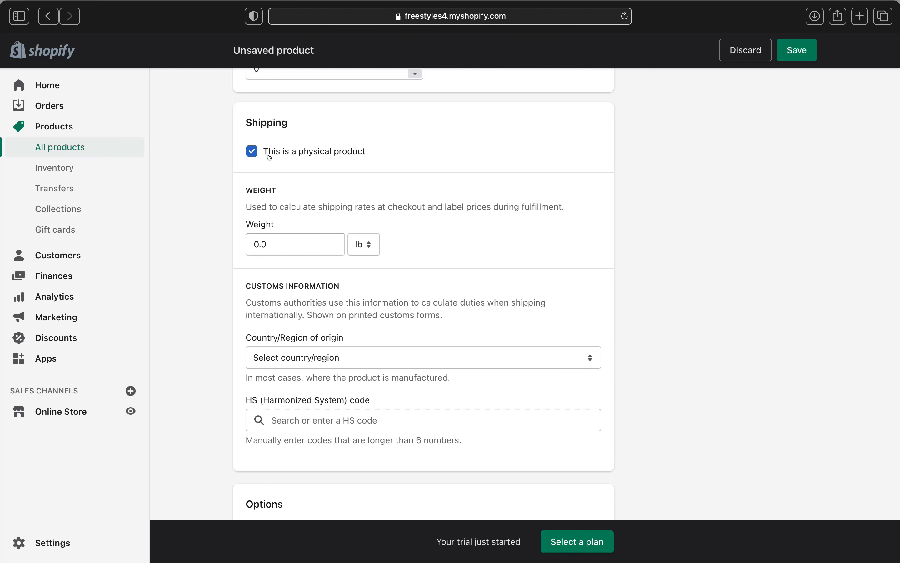
{"action": "left_click", "coordinate": [253, 153]}
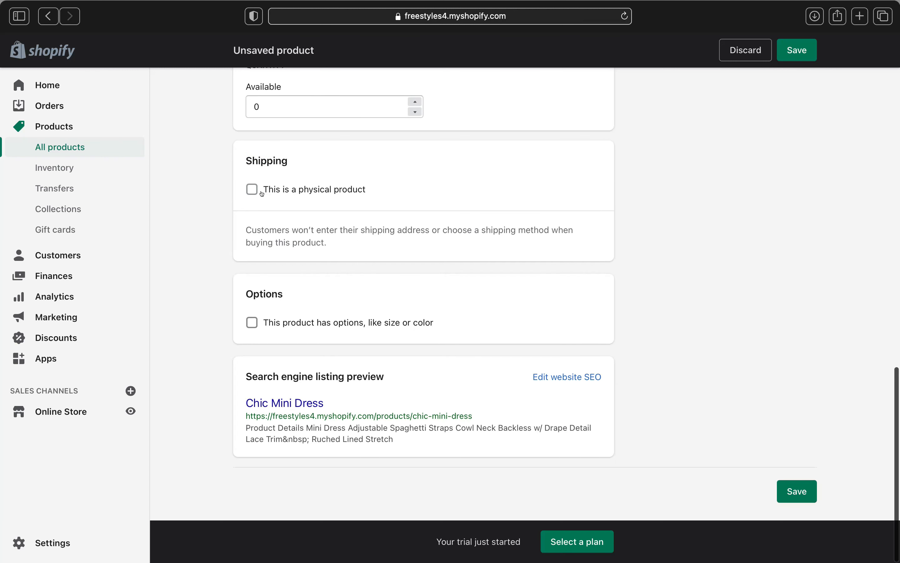
{"action": "left_click", "coordinate": [249, 191]}
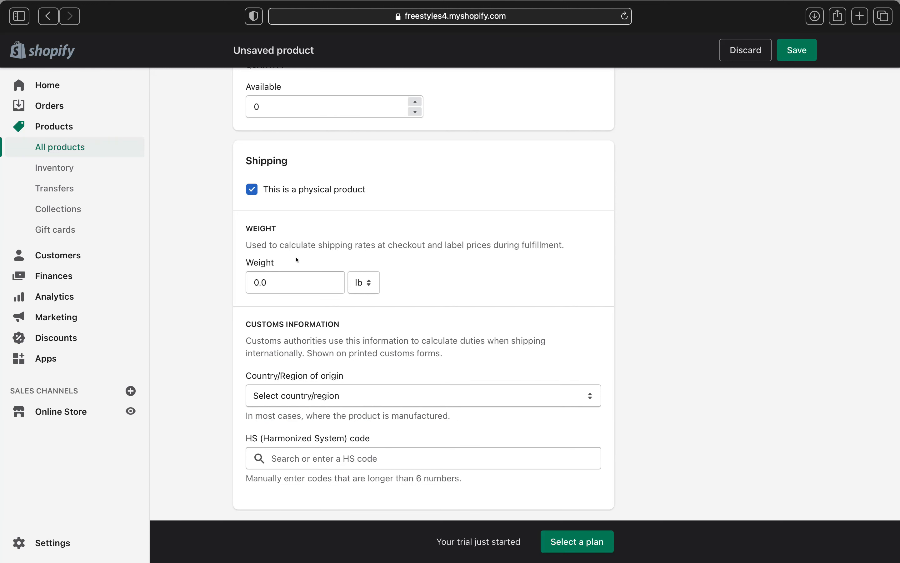
Enable options for the product and name the first option "Size".
{"action": "scroll", "coordinate": [296, 259], "scroll_direction": "down", "scroll_amount": 3}
{"action": "scroll", "coordinate": [298, 260], "scroll_direction": "down", "scroll_amount": 3}
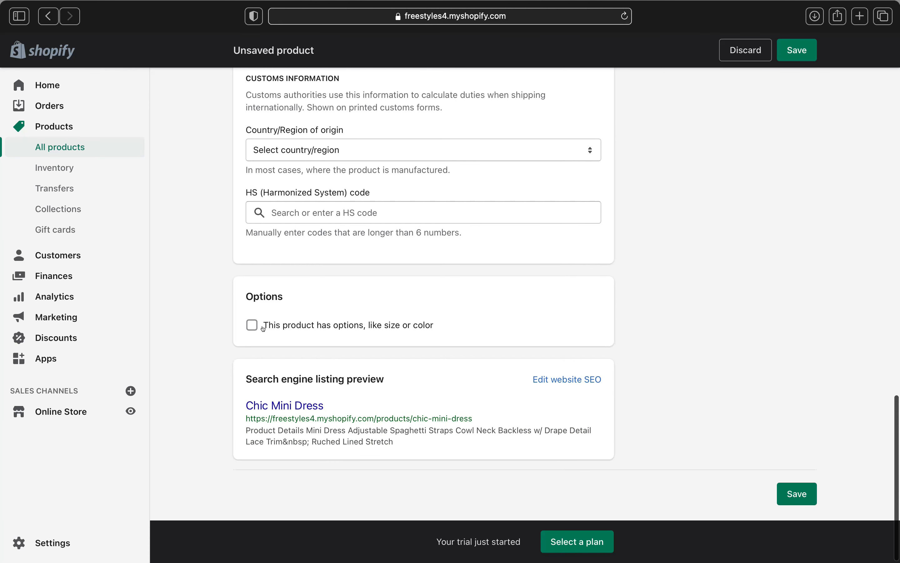
{"action": "left_click", "coordinate": [247, 330]}
{"action": "scroll", "coordinate": [247, 332], "scroll_direction": "down", "scroll_amount": 2}
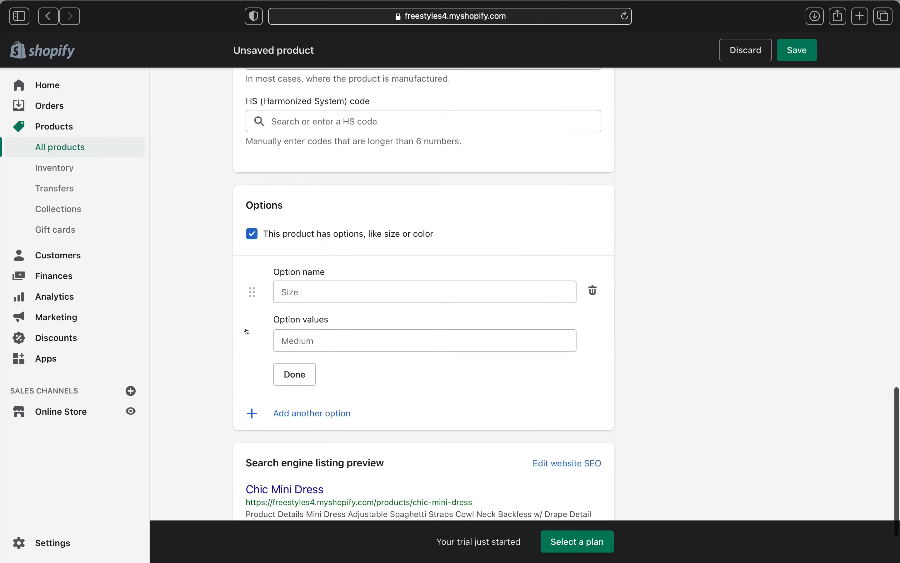
{"action": "scroll", "coordinate": [247, 331], "scroll_direction": "down", "scroll_amount": 1}
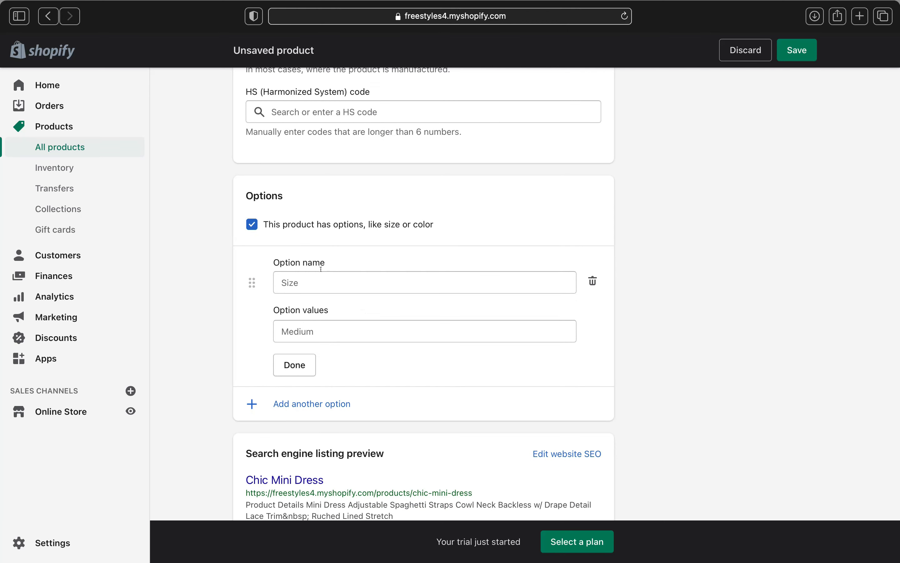
{"action": "left_click", "coordinate": [321, 279]}
{"action": "left_click", "coordinate": [296, 318]}
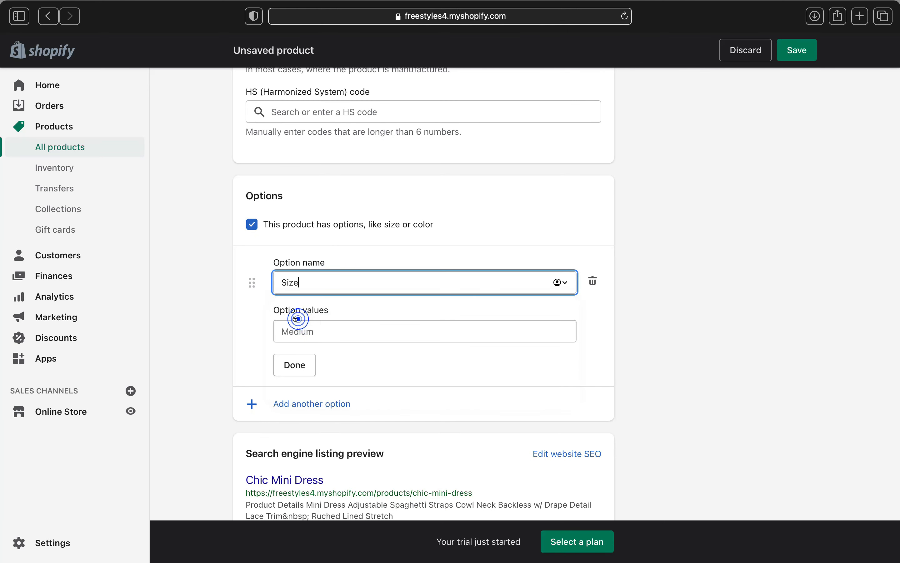
Add Small, Medium and Large as the Size option's values and finish editing the option.
{"action": "left_click", "coordinate": [298, 331]}
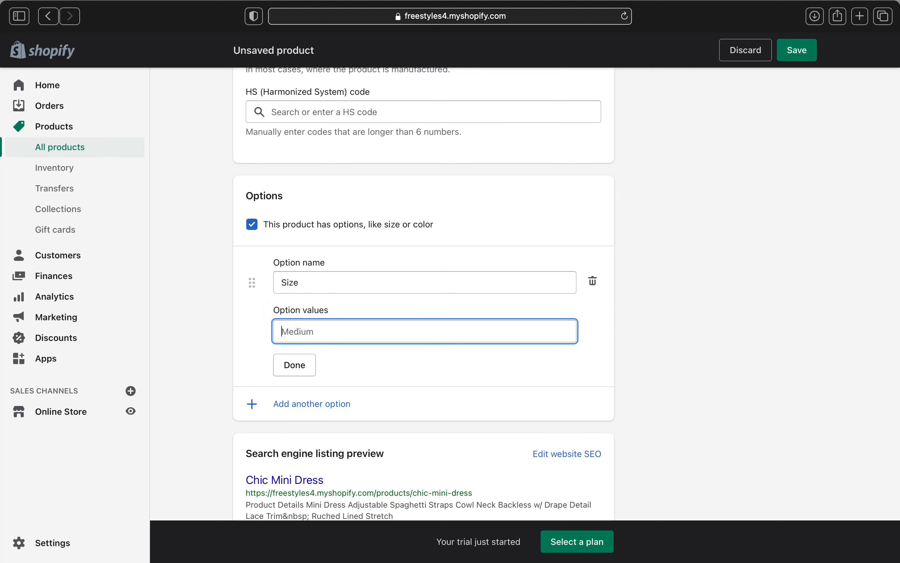
{"action": "type", "text": "Small"}
{"action": "key", "text": "Return"}
{"action": "type", "text": "Medium"}
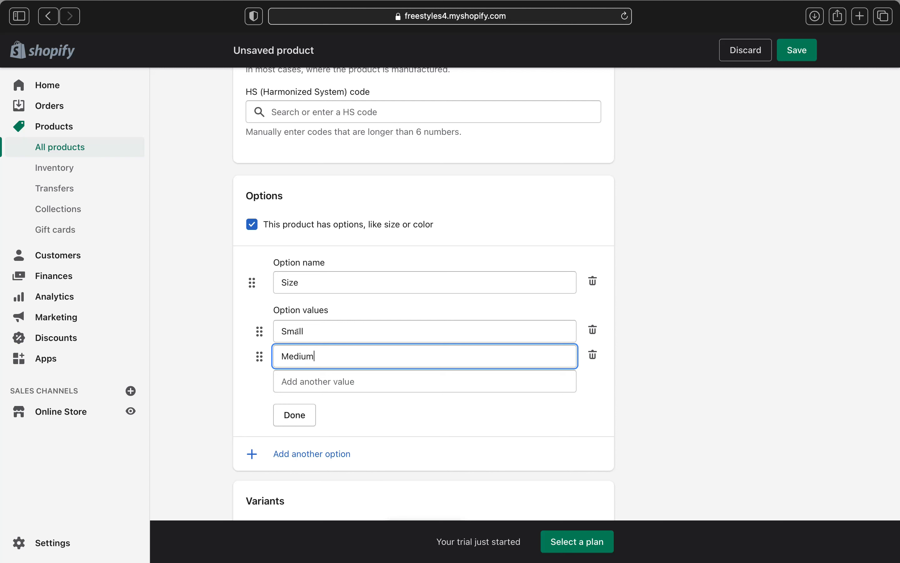
{"action": "key", "text": "Return"}
{"action": "type", "text": "Large"}
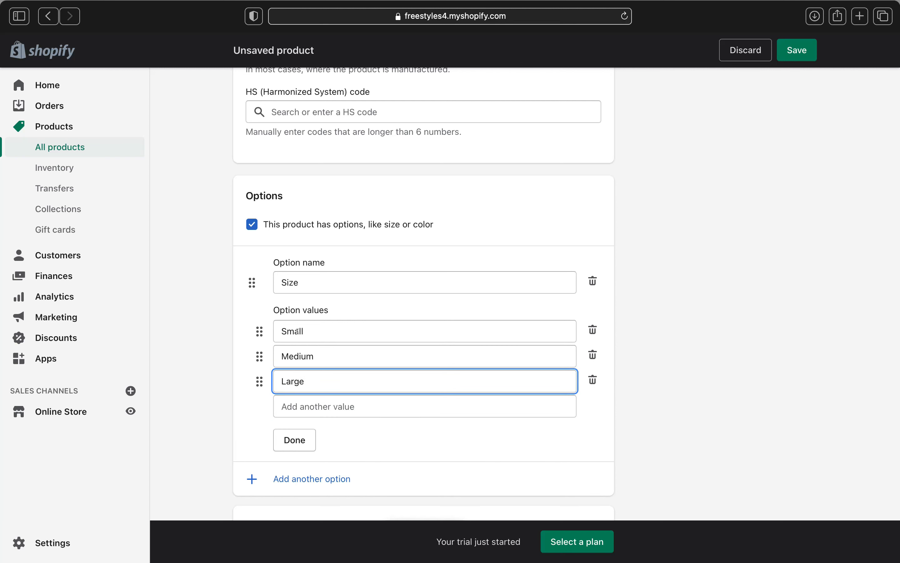
{"action": "key", "text": "Return"}
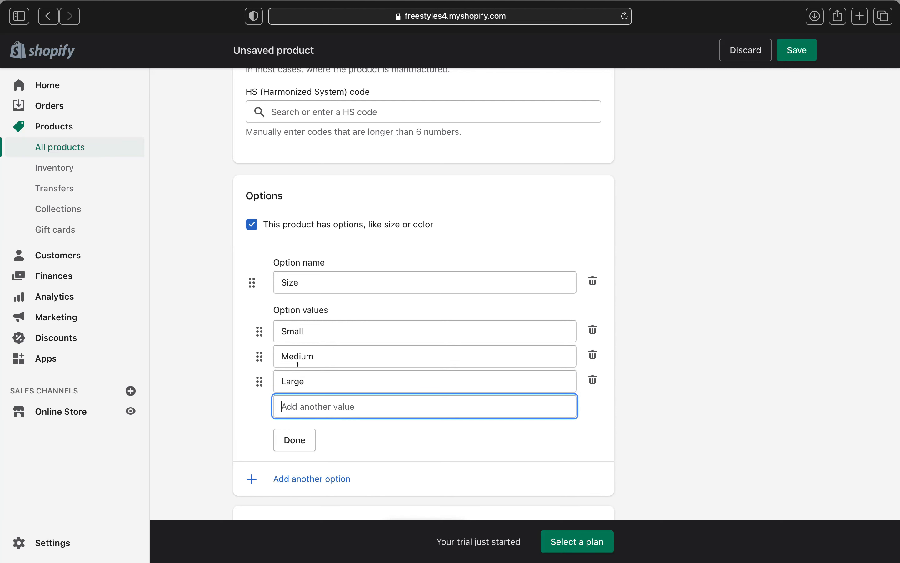
{"action": "left_click", "coordinate": [295, 440]}
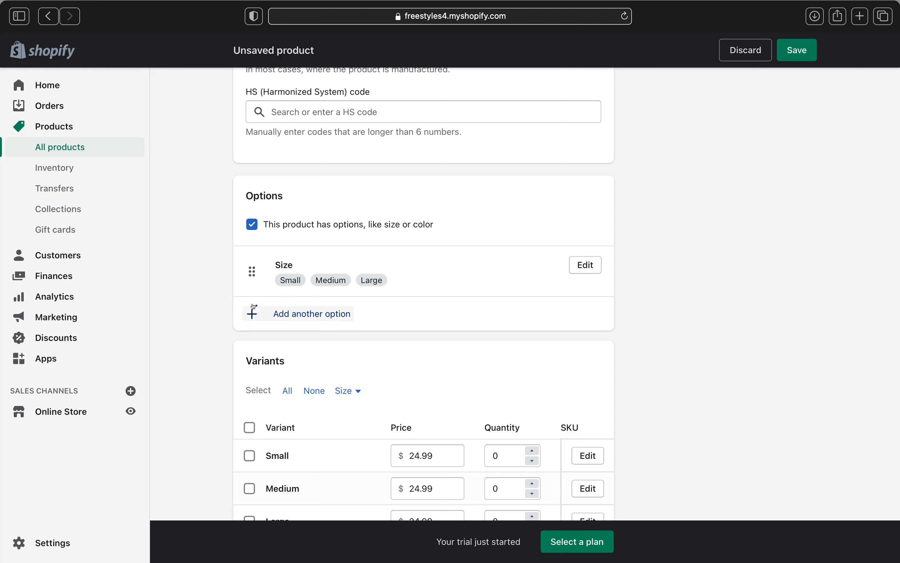
Add a second product option named Color with the value Black.
{"action": "left_click", "coordinate": [294, 314]}
{"action": "left_click", "coordinate": [304, 336]}
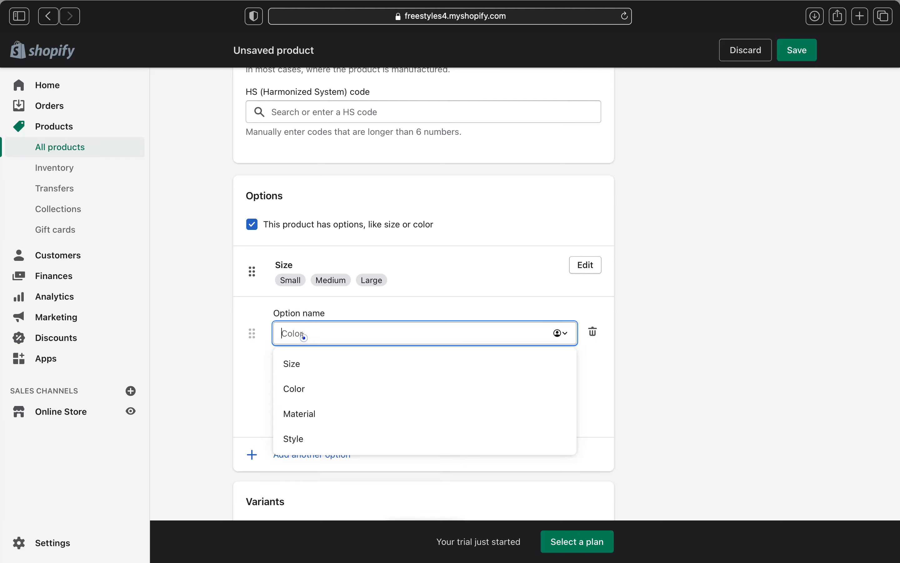
{"action": "left_click", "coordinate": [294, 389]}
{"action": "left_click", "coordinate": [316, 386]}
{"action": "type", "text": "Black"}
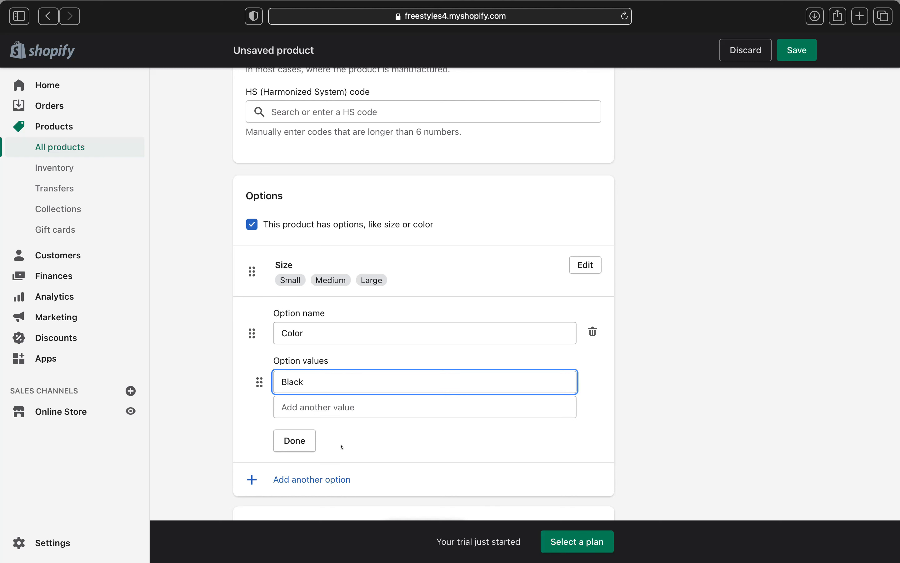
{"action": "left_click", "coordinate": [294, 441]}
Set the quantity to 2 for each of the Small, Medium and Large black variants.
{"action": "scroll", "coordinate": [294, 443], "scroll_direction": "down", "scroll_amount": 5}
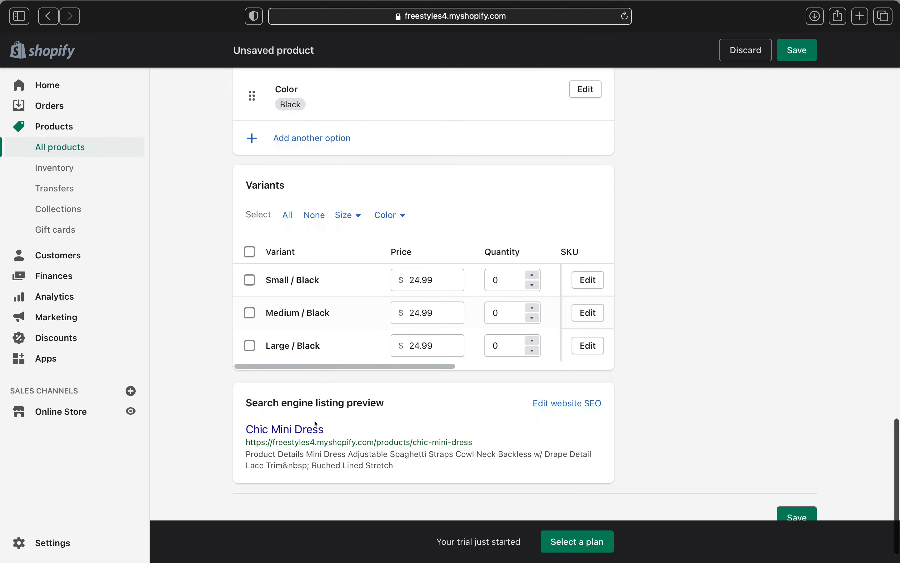
{"action": "scroll", "coordinate": [316, 424], "scroll_direction": "down", "scroll_amount": 2}
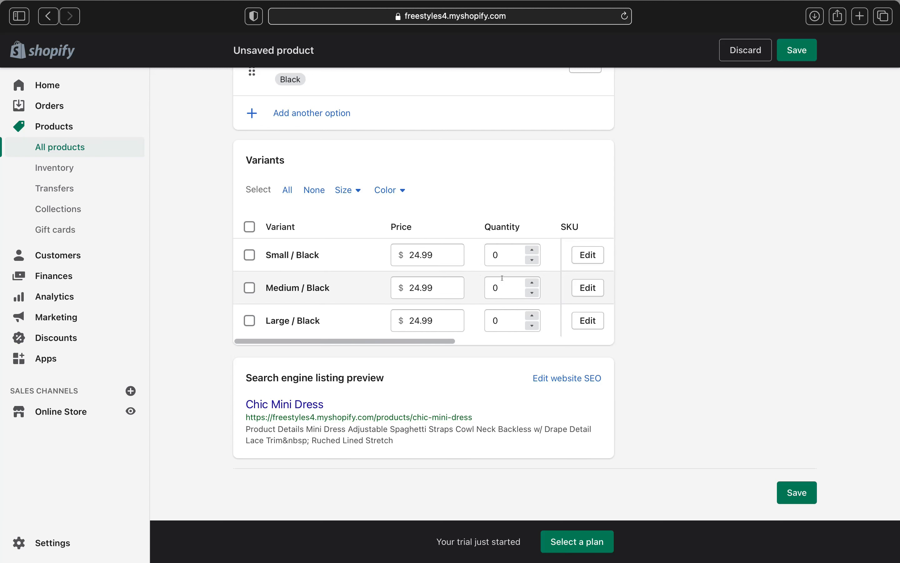
{"action": "left_click", "coordinate": [532, 250]}
{"action": "left_click", "coordinate": [532, 250]}
{"action": "left_click", "coordinate": [532, 283]}
{"action": "left_click", "coordinate": [532, 283]}
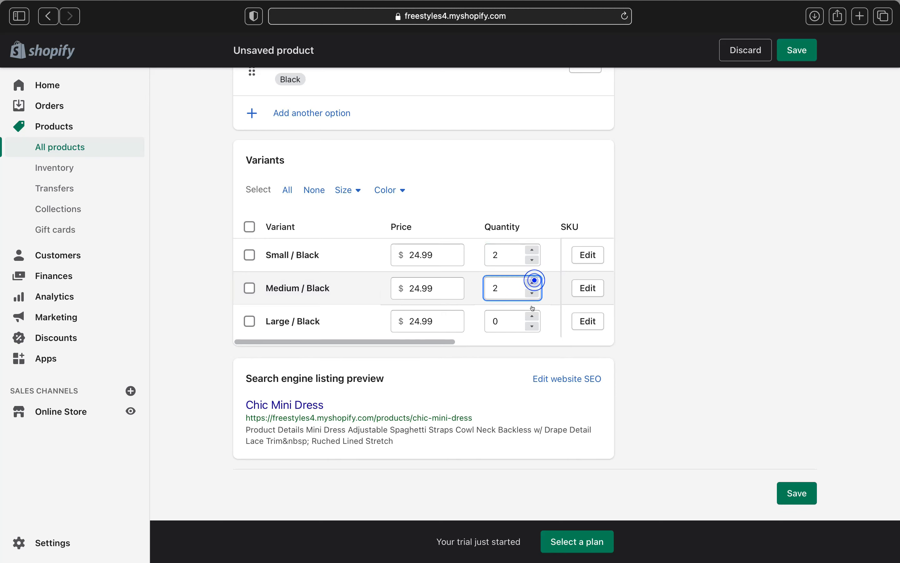
{"action": "left_click", "coordinate": [532, 315]}
{"action": "left_click", "coordinate": [532, 316]}
Set the product status to Active.
{"action": "scroll", "coordinate": [553, 349], "scroll_direction": "up", "scroll_amount": 20}
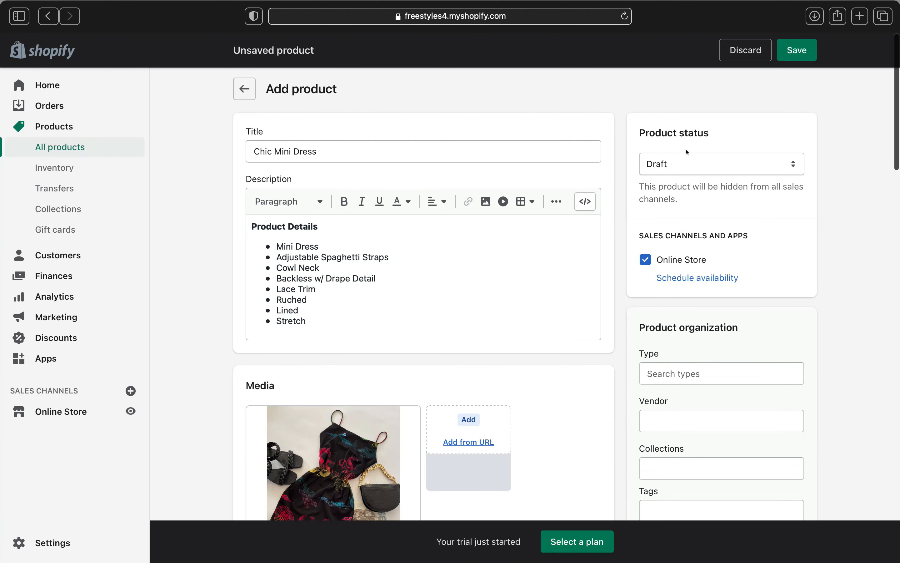
{"action": "left_click", "coordinate": [791, 166]}
{"action": "left_click", "coordinate": [754, 146]}
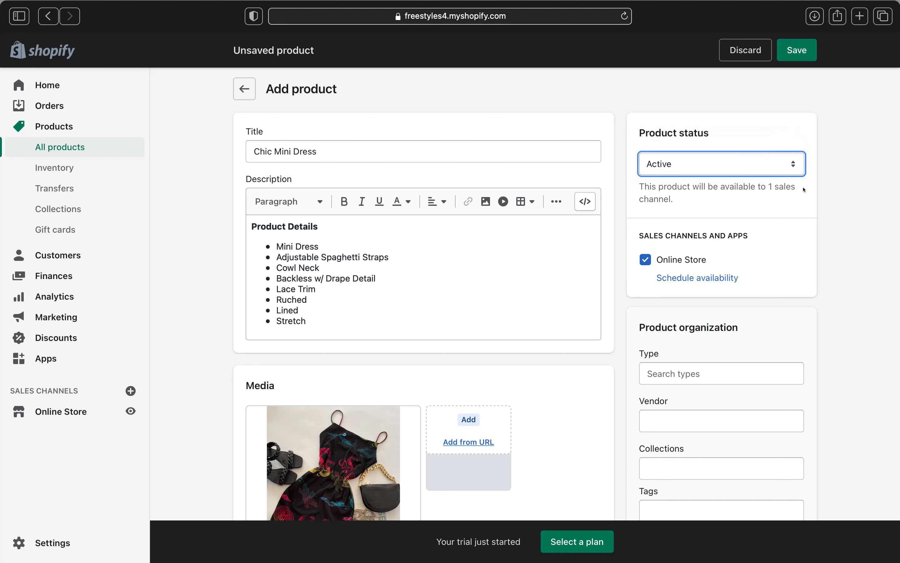
{"action": "left_click", "coordinate": [785, 166]}
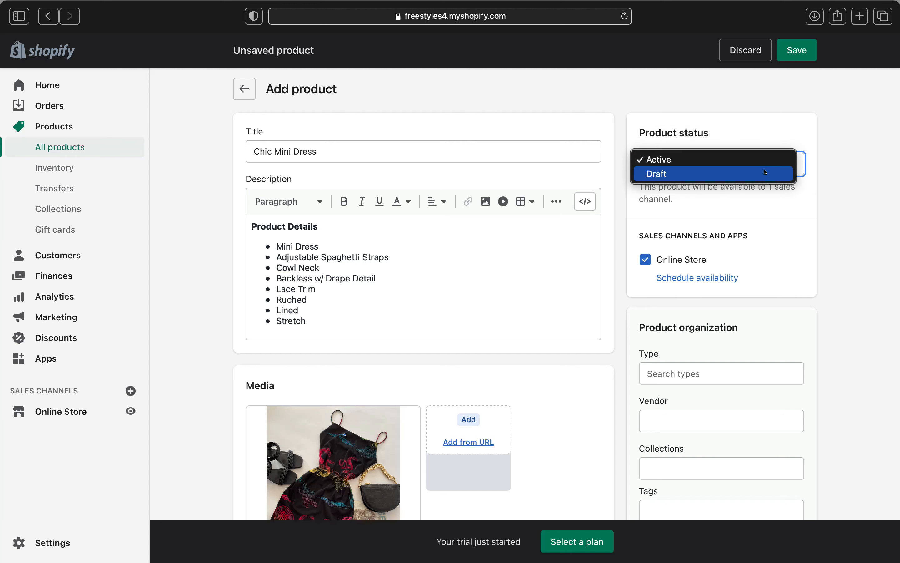
{"action": "left_click", "coordinate": [733, 196]}
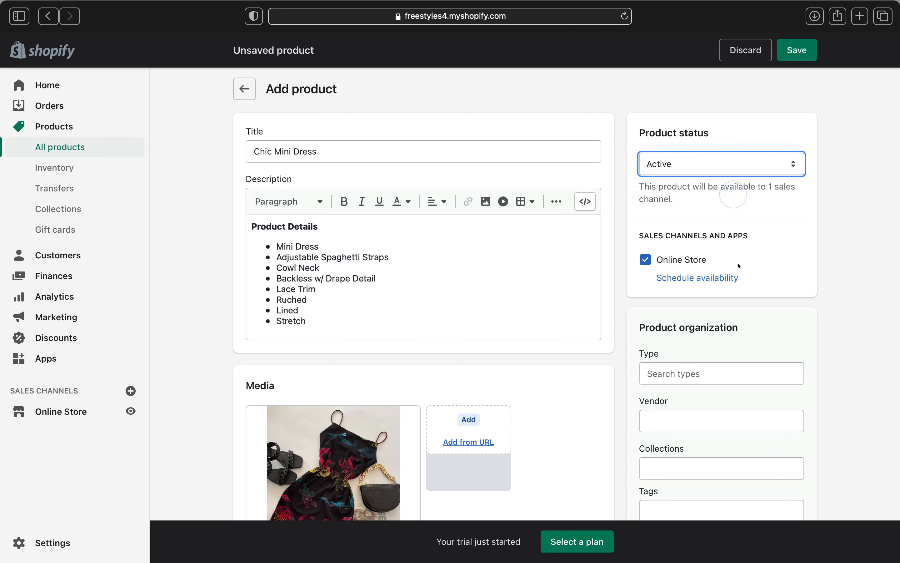
View the scheduling options for the product's Online Store availability and close them without scheduling a date.
{"action": "scroll", "coordinate": [738, 264], "scroll_direction": "down", "scroll_amount": 2}
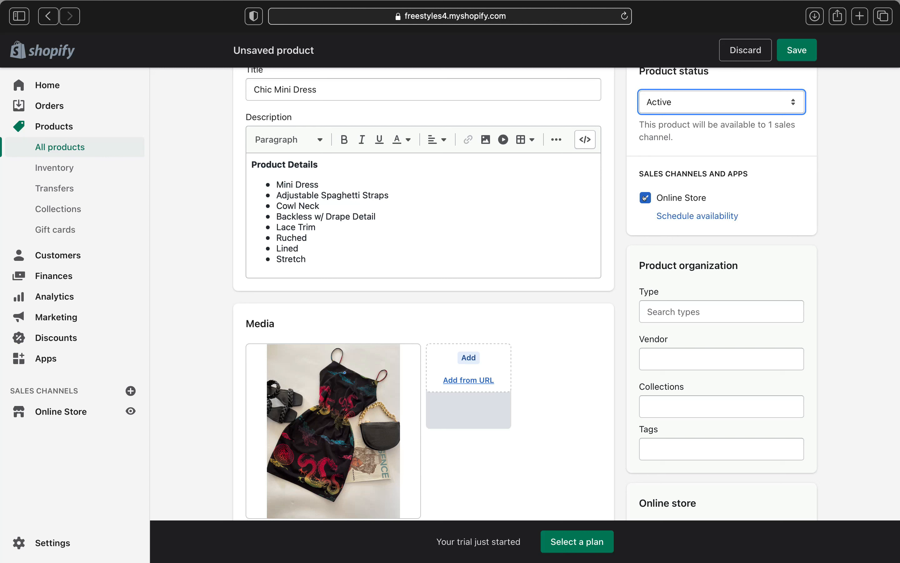
{"action": "left_click", "coordinate": [681, 220]}
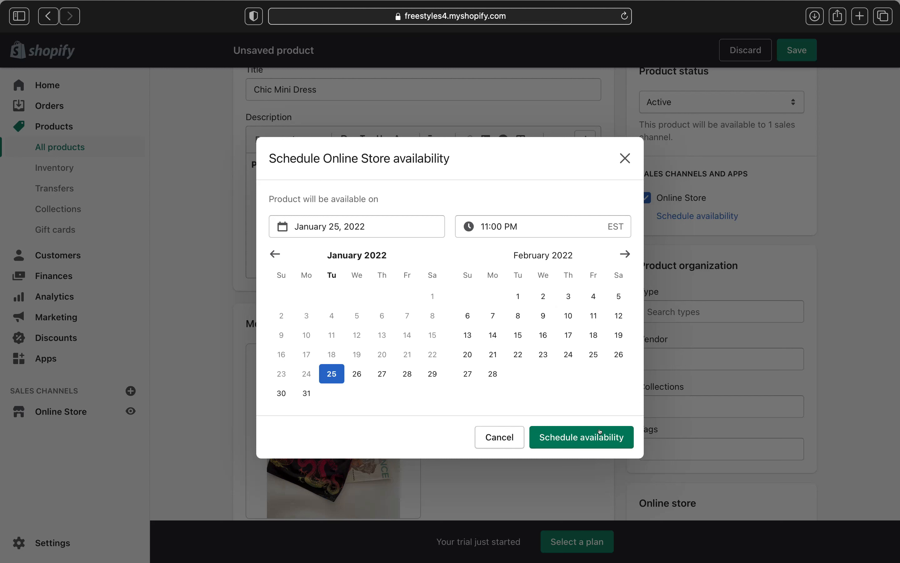
{"action": "left_click", "coordinate": [624, 157]}
Add a custom product type named "Dress" in the product organization settings.
{"action": "scroll", "coordinate": [671, 298], "scroll_direction": "down", "scroll_amount": 2}
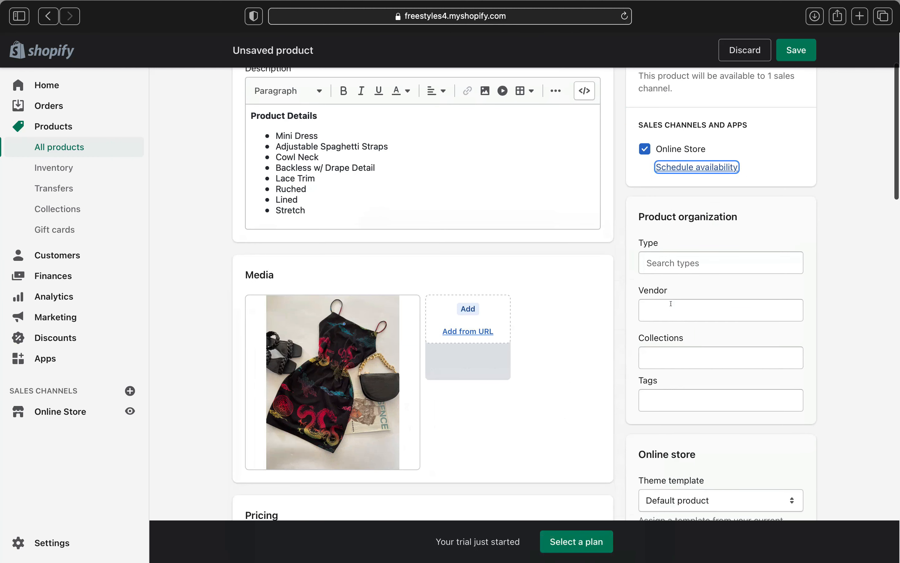
{"action": "left_click", "coordinate": [672, 258]}
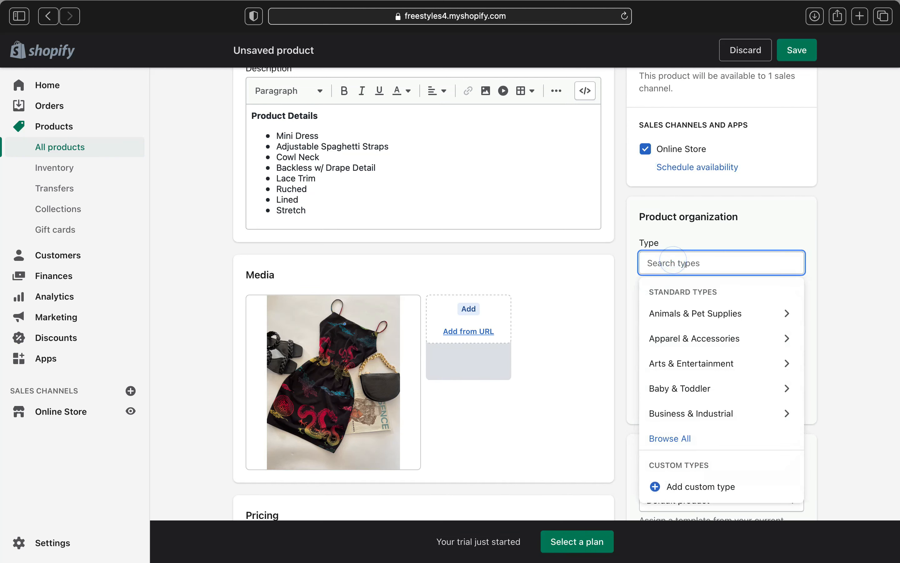
{"action": "left_click", "coordinate": [657, 487]}
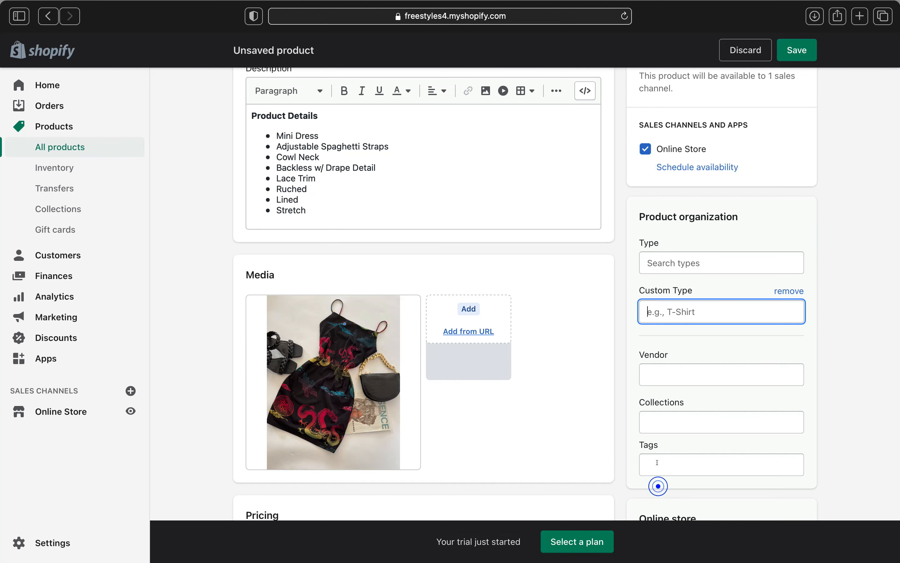
{"action": "left_click", "coordinate": [675, 309]}
{"action": "type", "text": "D"}
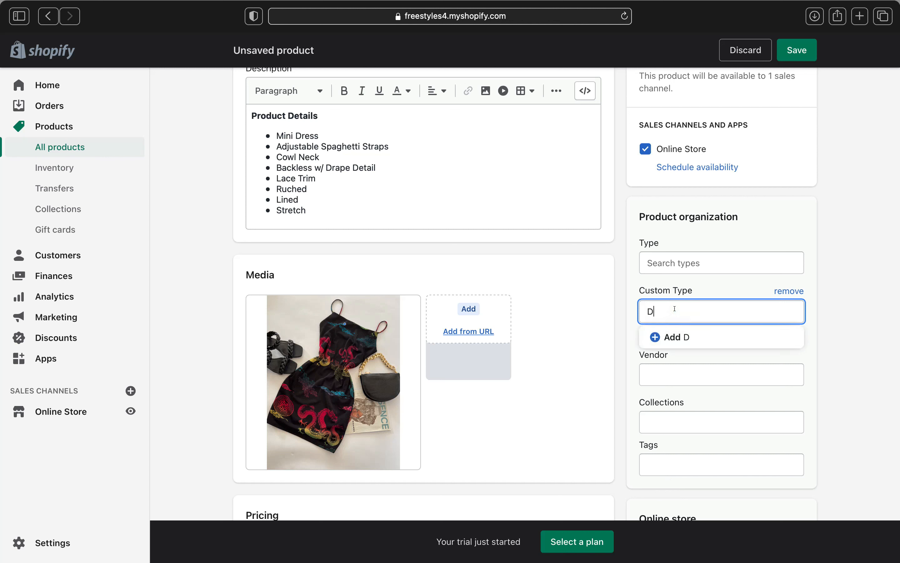
{"action": "type", "text": "ress"}
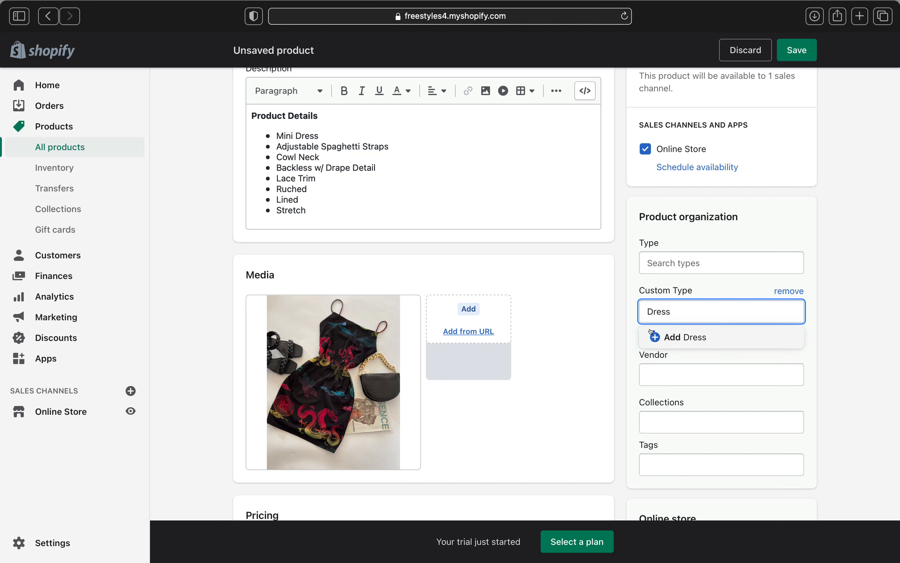
{"action": "left_click", "coordinate": [654, 334]}
Check the vendor field and the collections available for the product without entering or selecting anything.
{"action": "scroll", "coordinate": [685, 374], "scroll_direction": "down", "scroll_amount": 3}
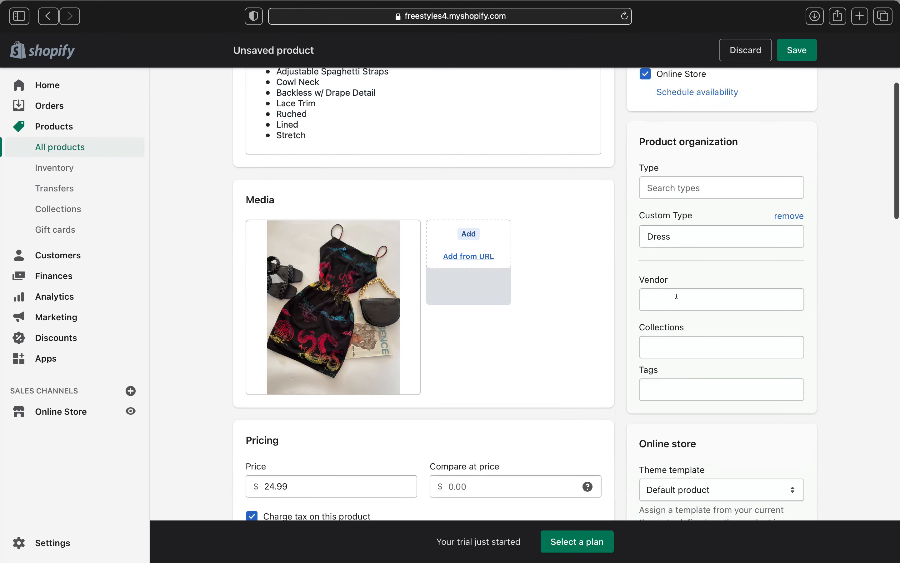
{"action": "left_click", "coordinate": [676, 302]}
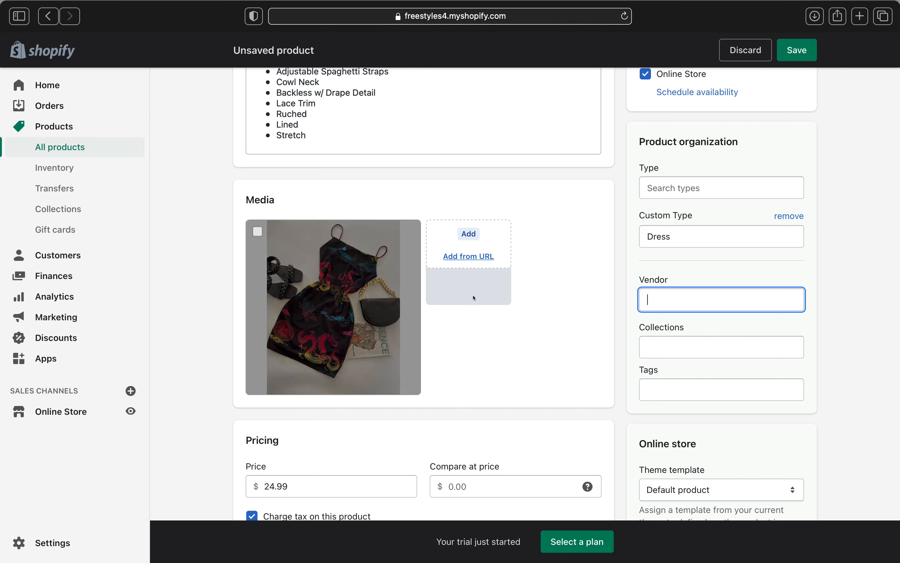
{"action": "left_click", "coordinate": [672, 347]}
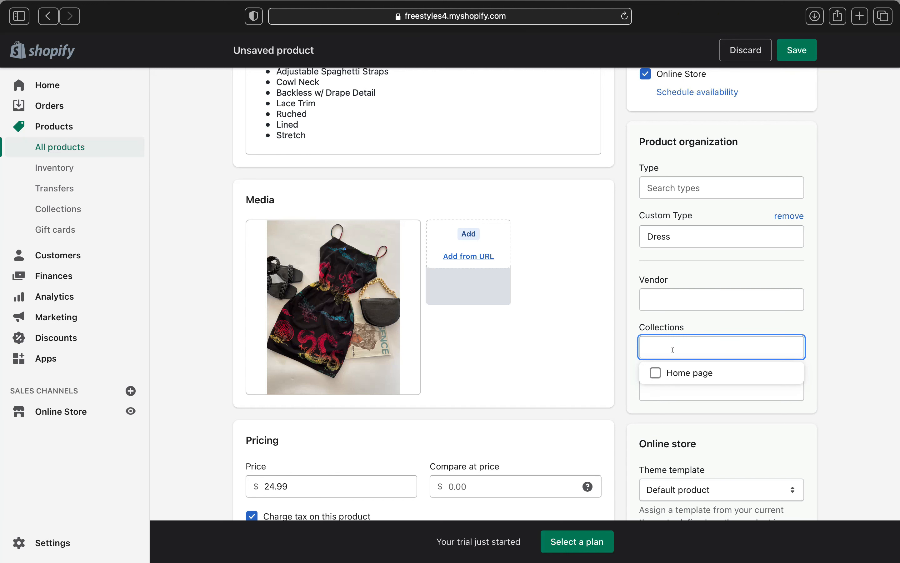
{"action": "left_click", "coordinate": [844, 406]}
Add the tags "dress" and "Dresses" to the product.
{"action": "scroll", "coordinate": [693, 357], "scroll_direction": "down", "scroll_amount": 2}
{"action": "left_click", "coordinate": [693, 357]}
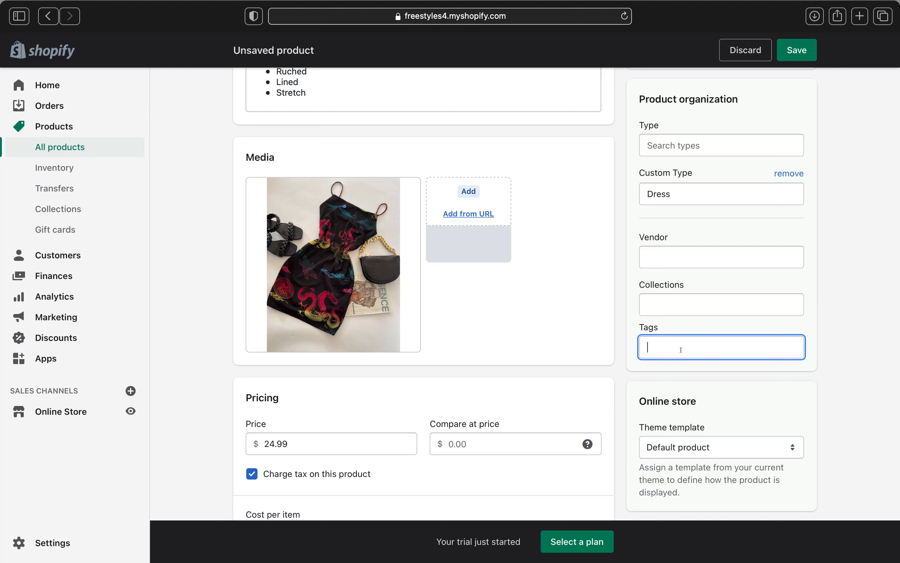
{"action": "type", "text": "dress"}
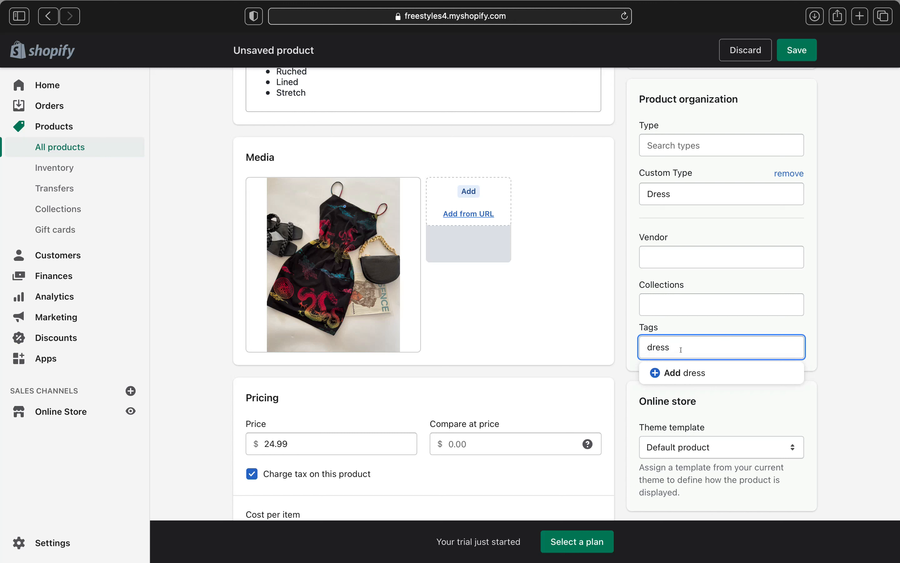
{"action": "key", "text": "Return"}
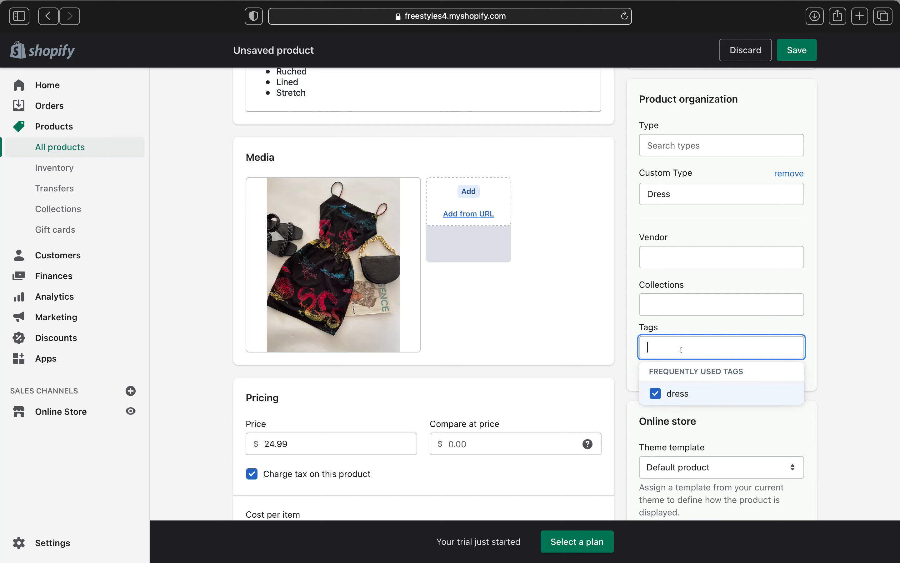
{"action": "type", "text": "Dre"}
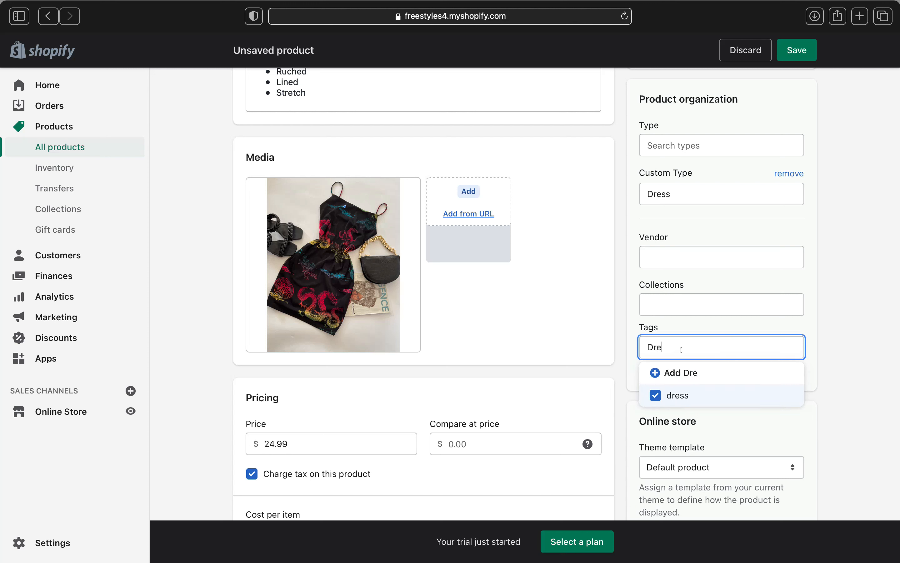
{"action": "type", "text": "sses"}
{"action": "key", "text": "Return"}
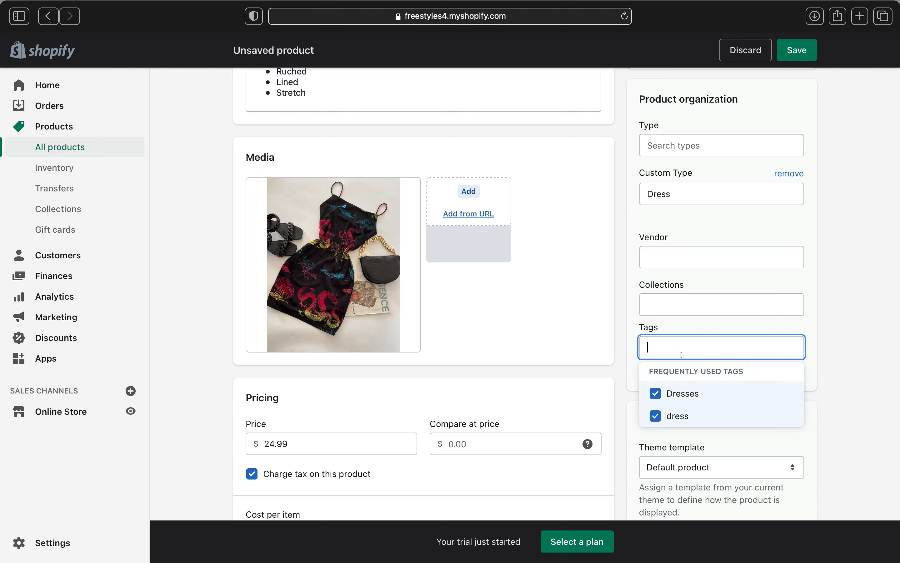
{"action": "left_click", "coordinate": [834, 387]}
Review the product's pricing, options and variants, and save the product.
{"action": "scroll", "coordinate": [746, 403], "scroll_direction": "down", "scroll_amount": 5}
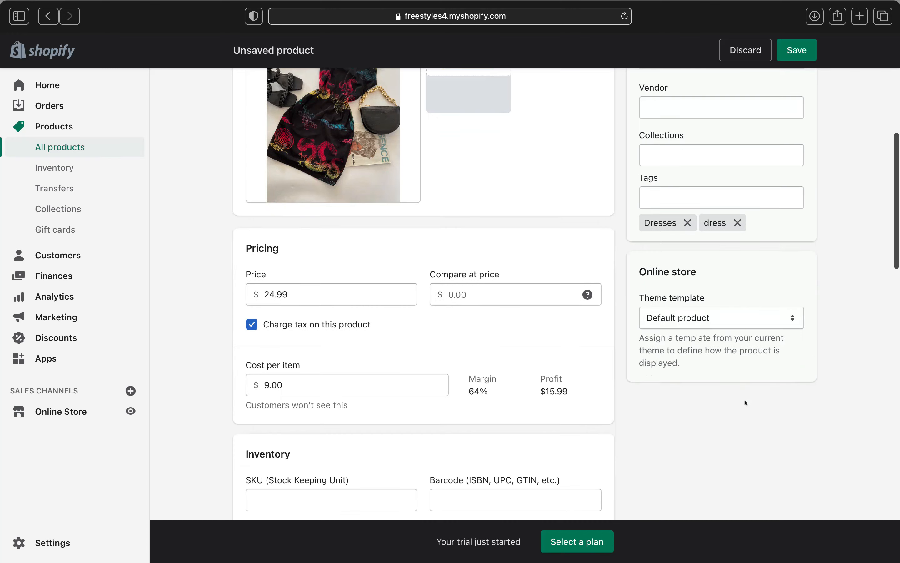
{"action": "scroll", "coordinate": [745, 403], "scroll_direction": "down", "scroll_amount": 15}
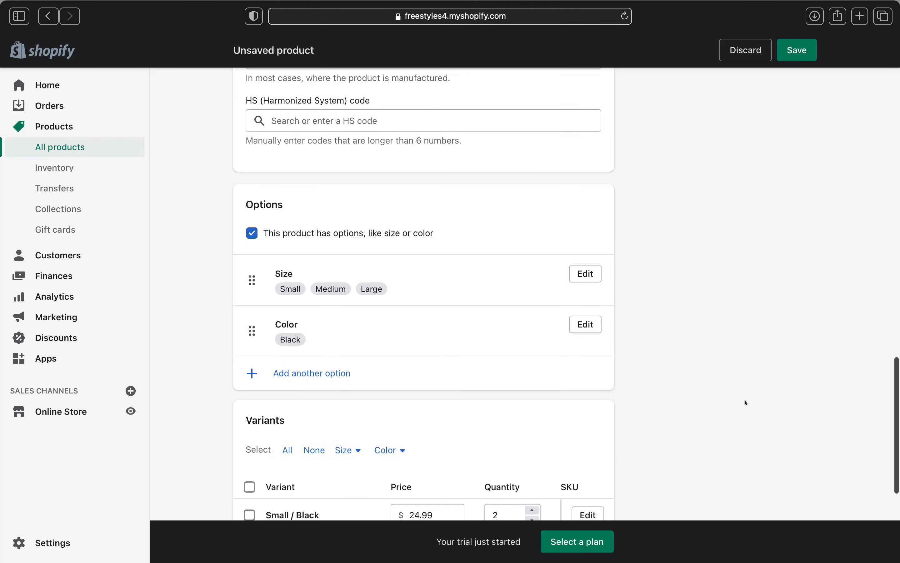
{"action": "scroll", "coordinate": [746, 403], "scroll_direction": "up", "scroll_amount": 20}
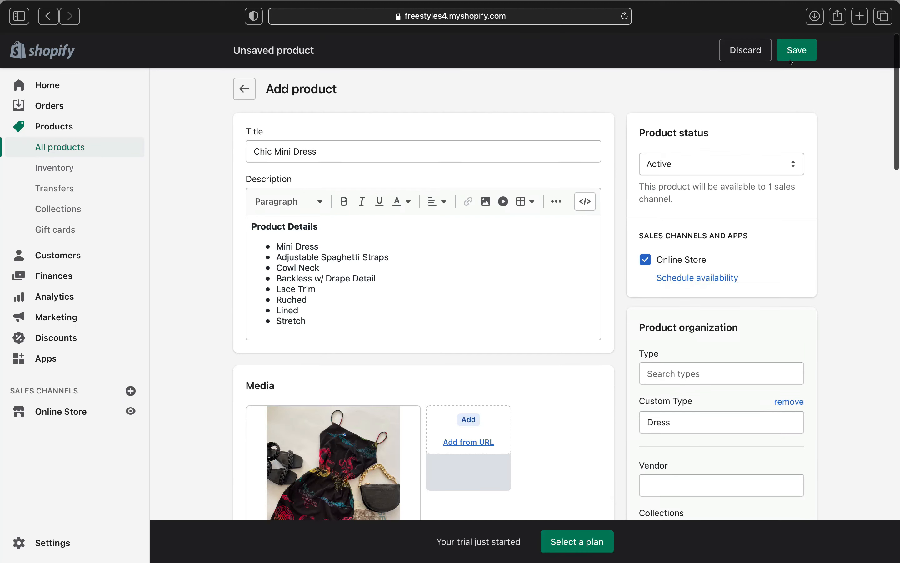
{"action": "left_click", "coordinate": [791, 54]}
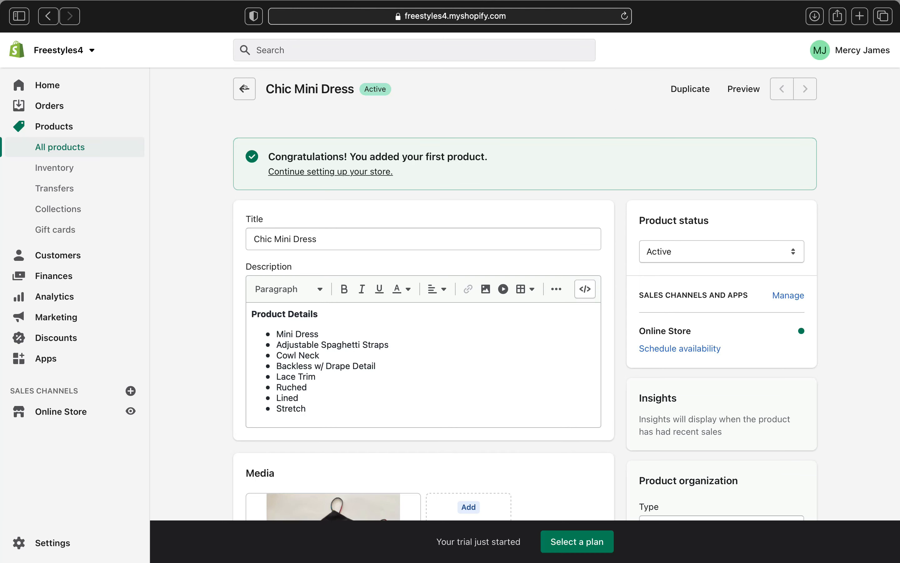
Return to the product list and open the store's collections page.
{"action": "left_click", "coordinate": [245, 88]}
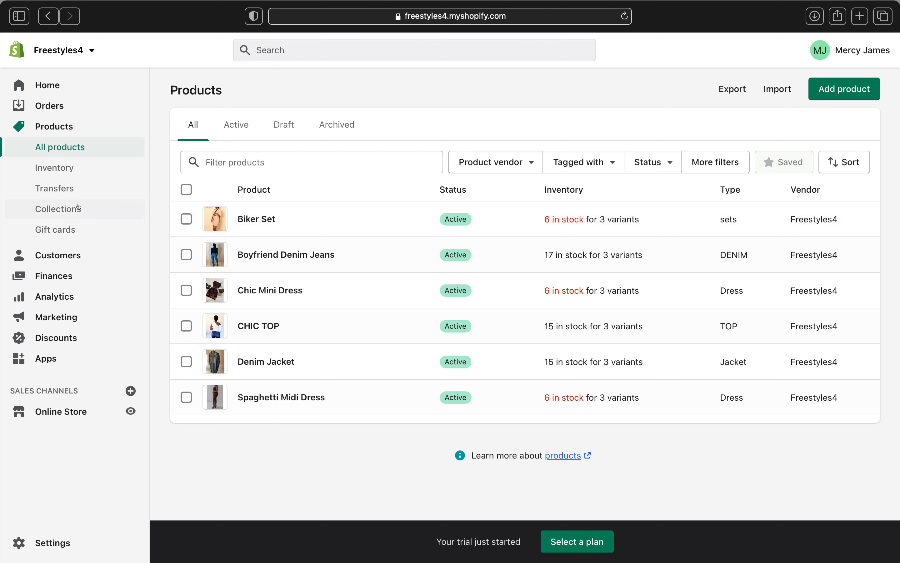
{"action": "left_click", "coordinate": [62, 210]}
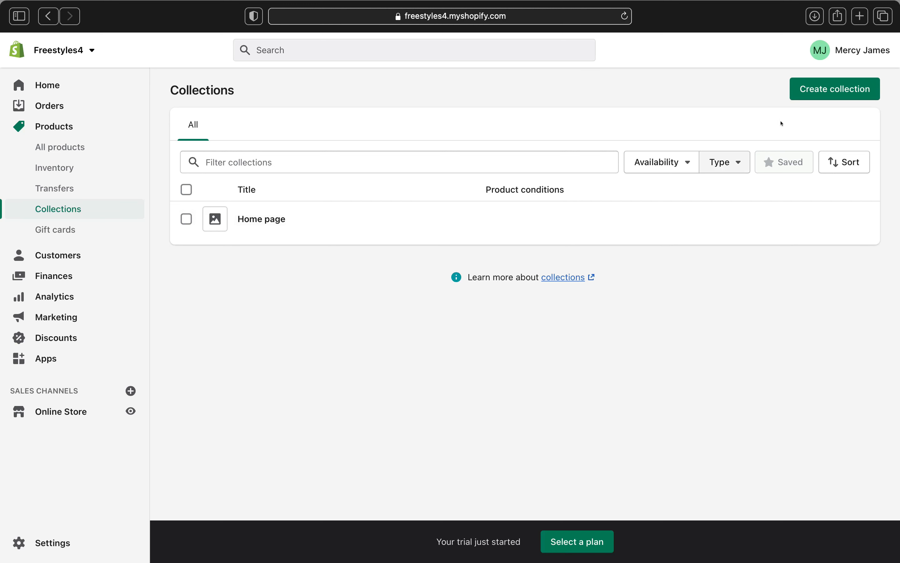
Create a new collection titled "TOPS" and leave its description empty.
{"action": "left_click", "coordinate": [837, 88]}
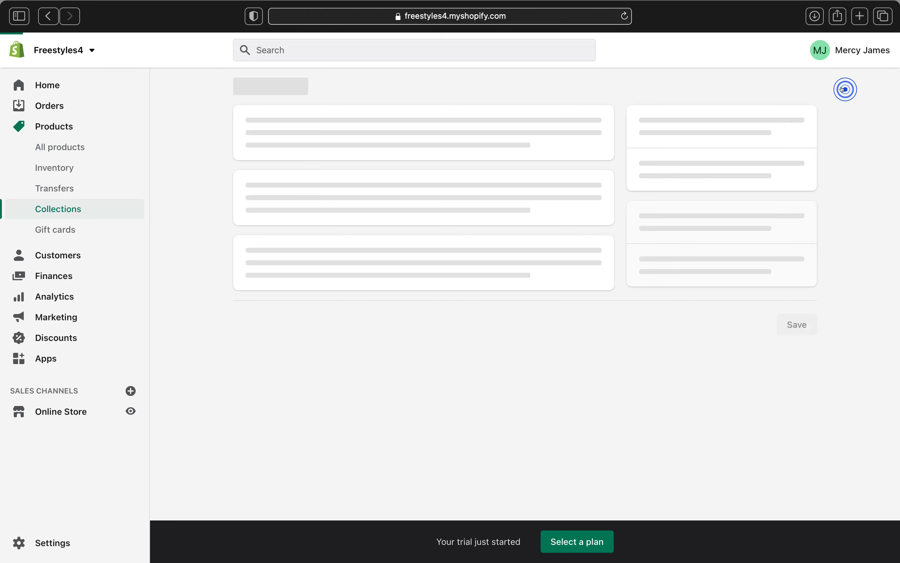
{"action": "left_click", "coordinate": [373, 142]}
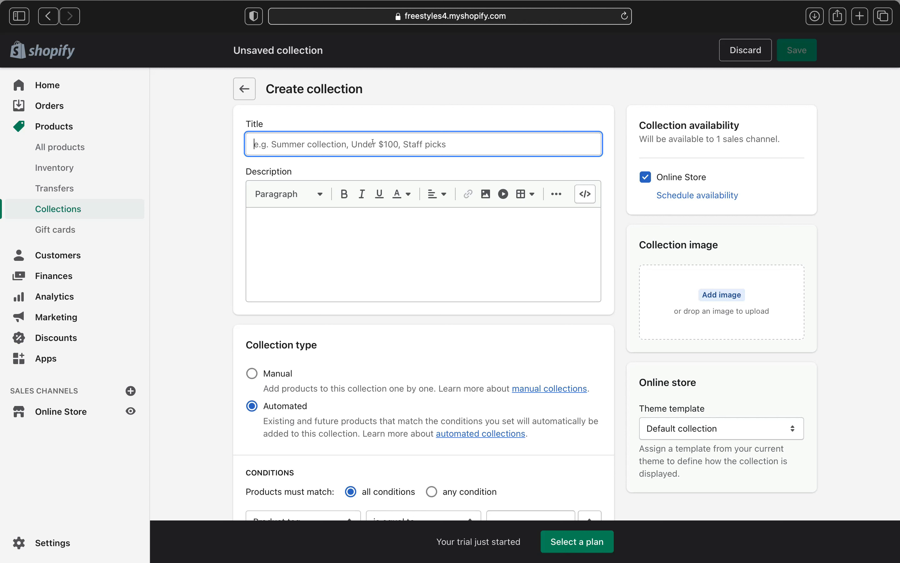
{"action": "type", "text": "TOPS"}
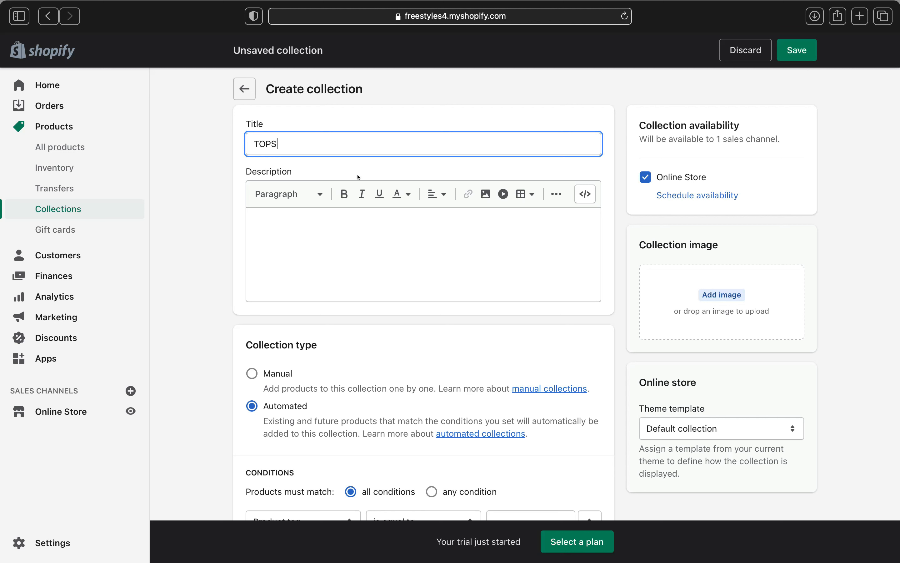
{"action": "left_click", "coordinate": [342, 244]}
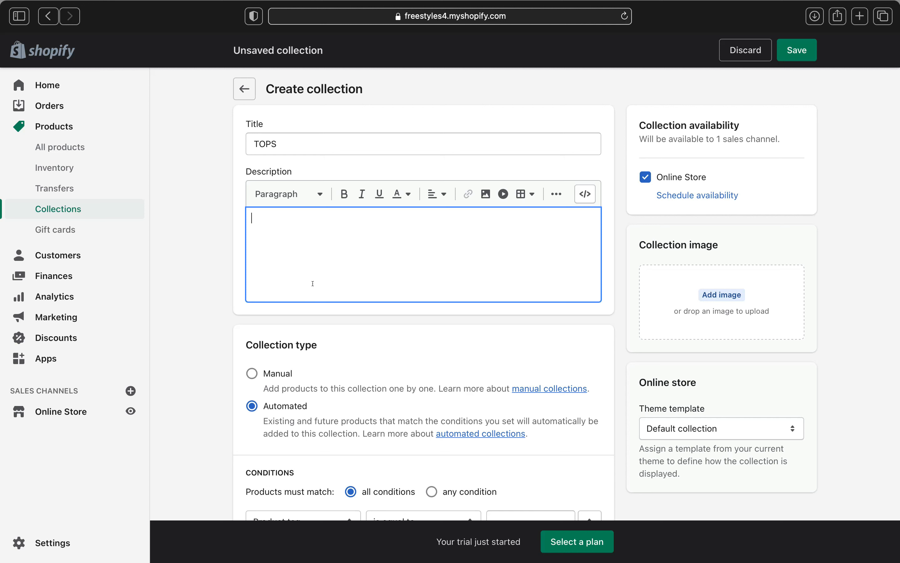
Keep the collection automated and set its first condition to product tag is equal to "TOP".
{"action": "scroll", "coordinate": [290, 331], "scroll_direction": "down", "scroll_amount": 3}
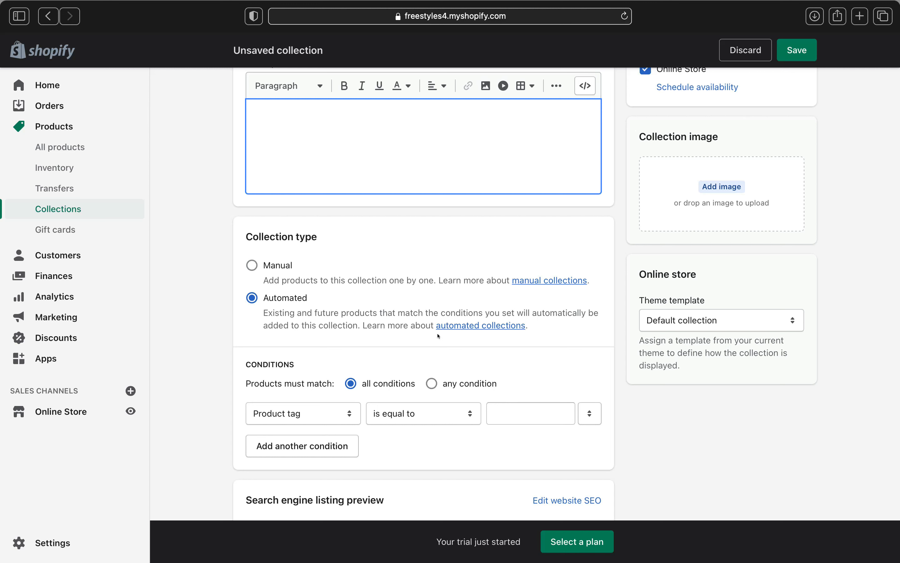
{"action": "scroll", "coordinate": [298, 324], "scroll_direction": "up", "scroll_amount": 2}
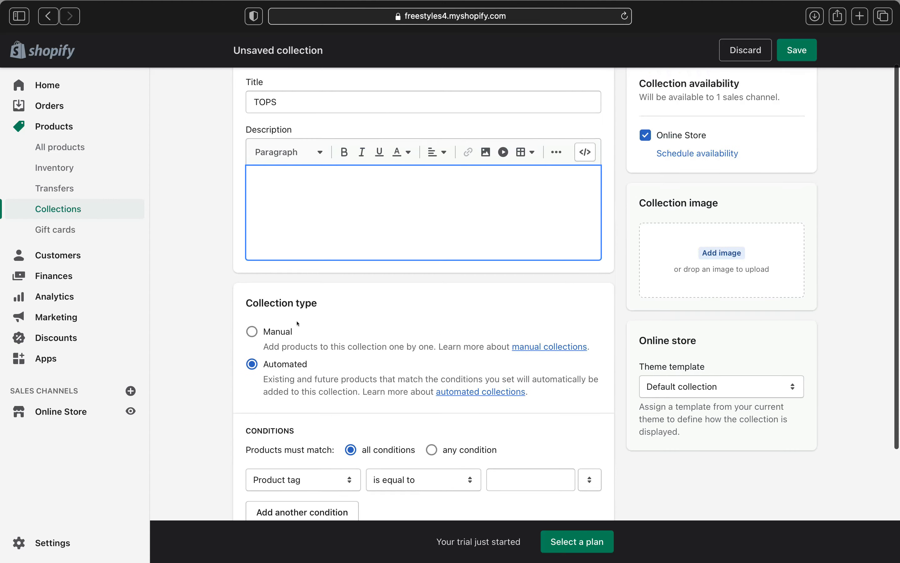
{"action": "scroll", "coordinate": [298, 324], "scroll_direction": "up", "scroll_amount": 1}
{"action": "scroll", "coordinate": [298, 324], "scroll_direction": "down", "scroll_amount": 4}
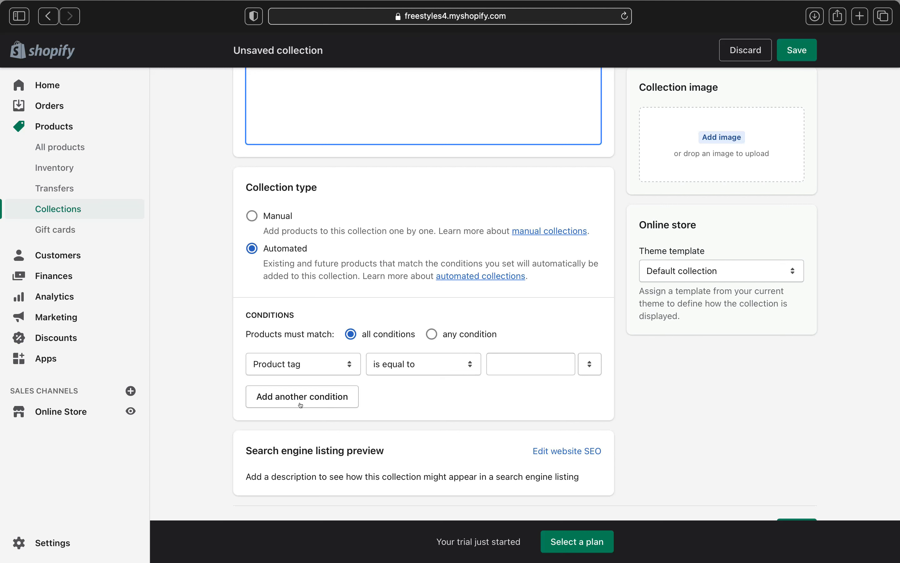
{"action": "scroll", "coordinate": [269, 306], "scroll_direction": "down", "scroll_amount": 2}
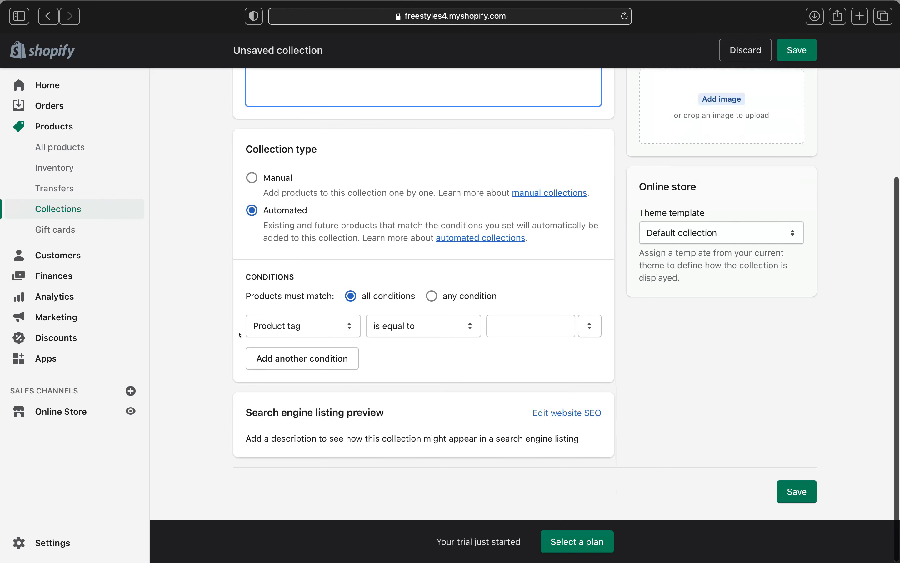
{"action": "left_click", "coordinate": [347, 332]}
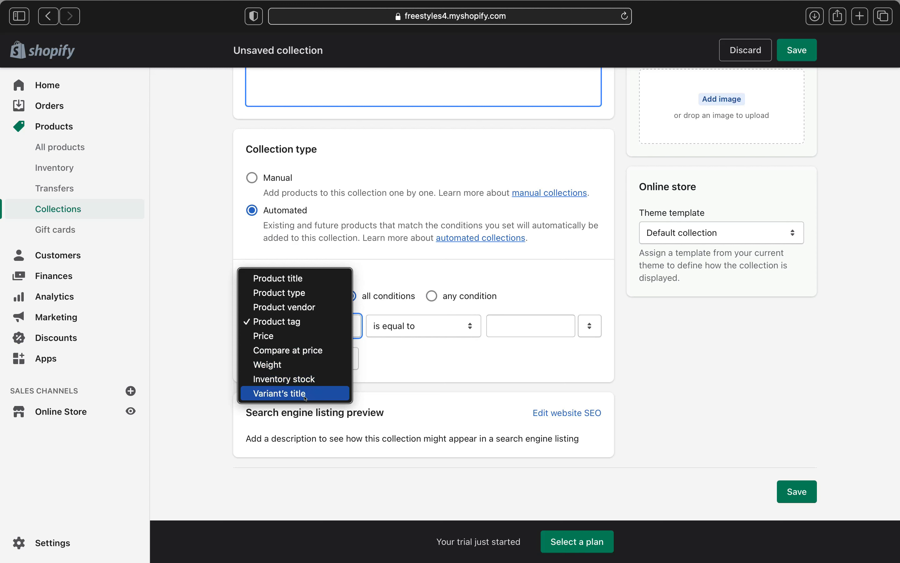
{"action": "left_click", "coordinate": [388, 361]}
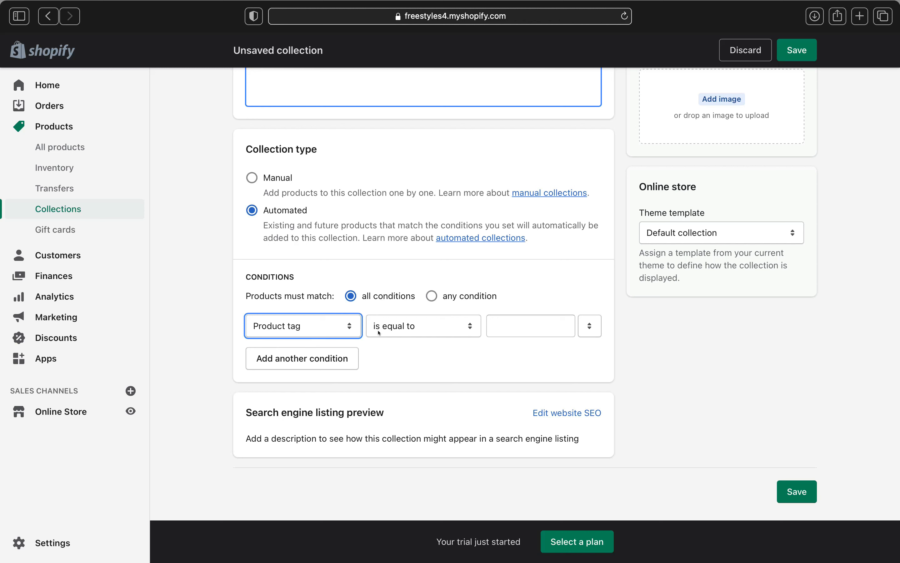
{"action": "left_click", "coordinate": [516, 320]}
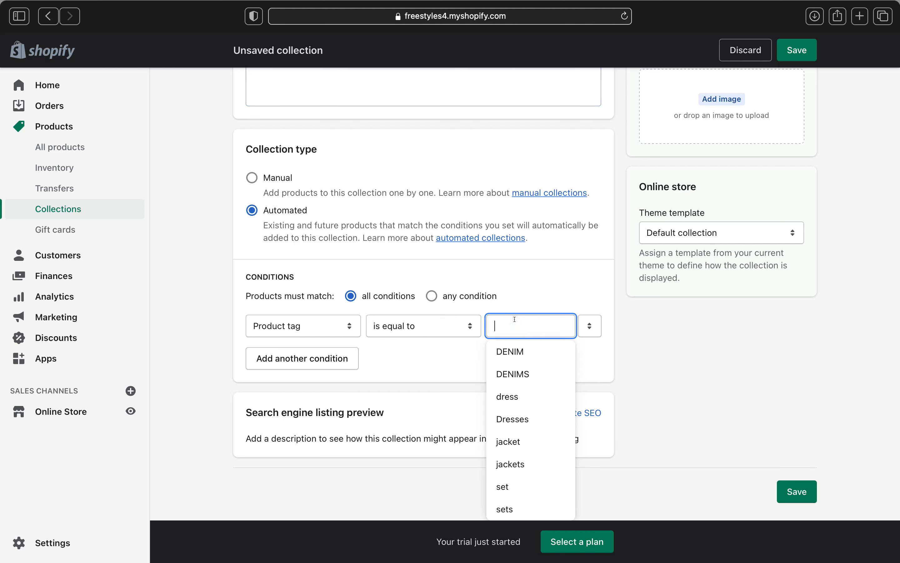
{"action": "type", "text": "TOP"}
{"action": "left_click", "coordinate": [475, 343]}
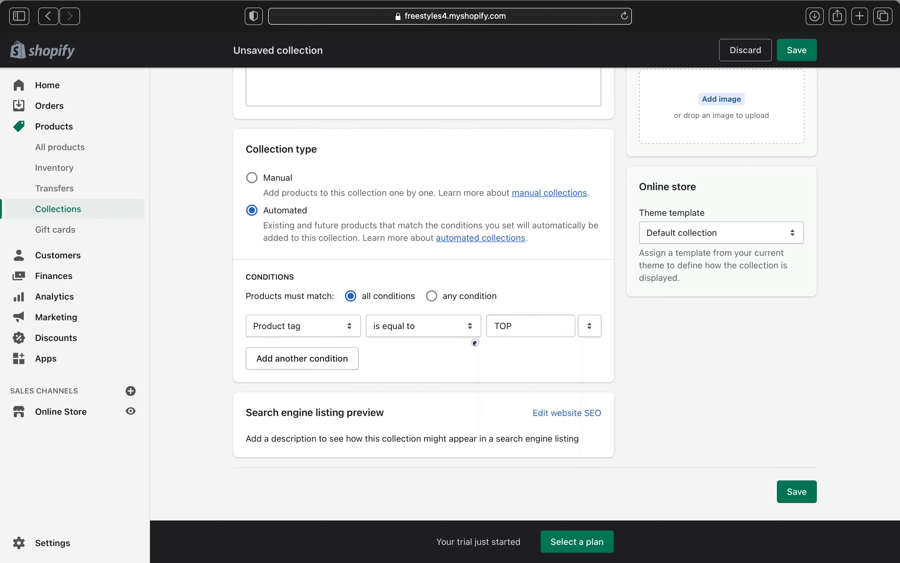
Add a second condition to the collection: product tag is equal to "TOPS".
{"action": "left_click", "coordinate": [331, 356]}
{"action": "left_click", "coordinate": [507, 351]}
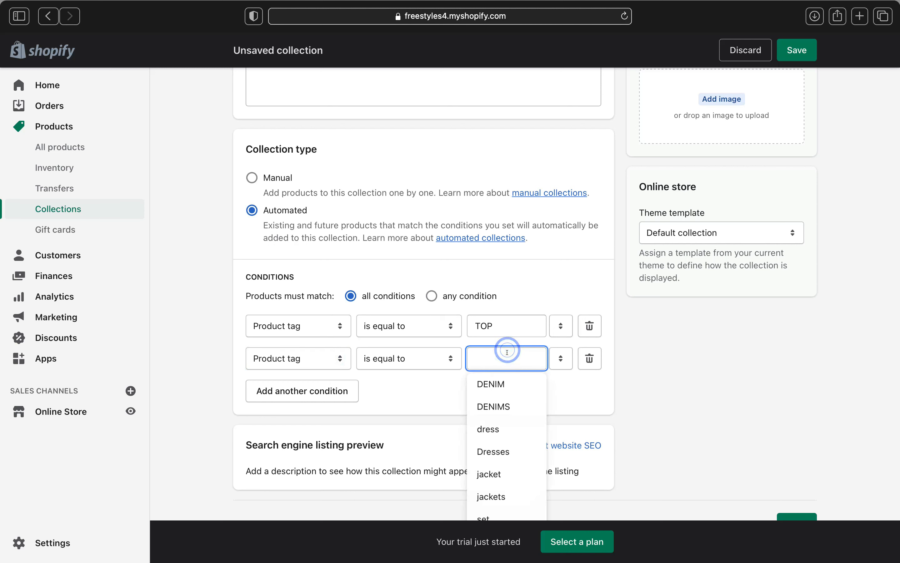
{"action": "type", "text": "TOPS"}
{"action": "left_click", "coordinate": [467, 405]}
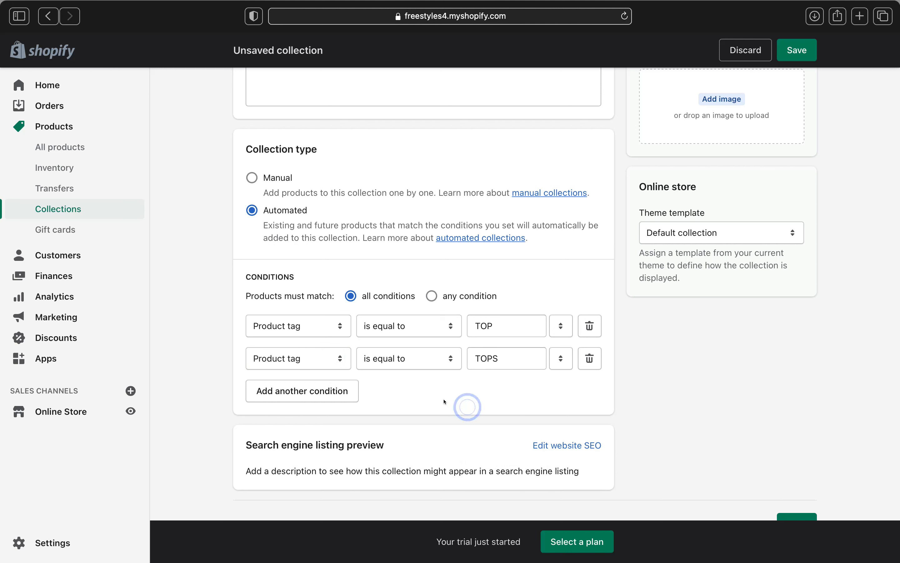
Set the collection's products to match any condition instead of all conditions.
{"action": "scroll", "coordinate": [403, 334], "scroll_direction": "up", "scroll_amount": 5}
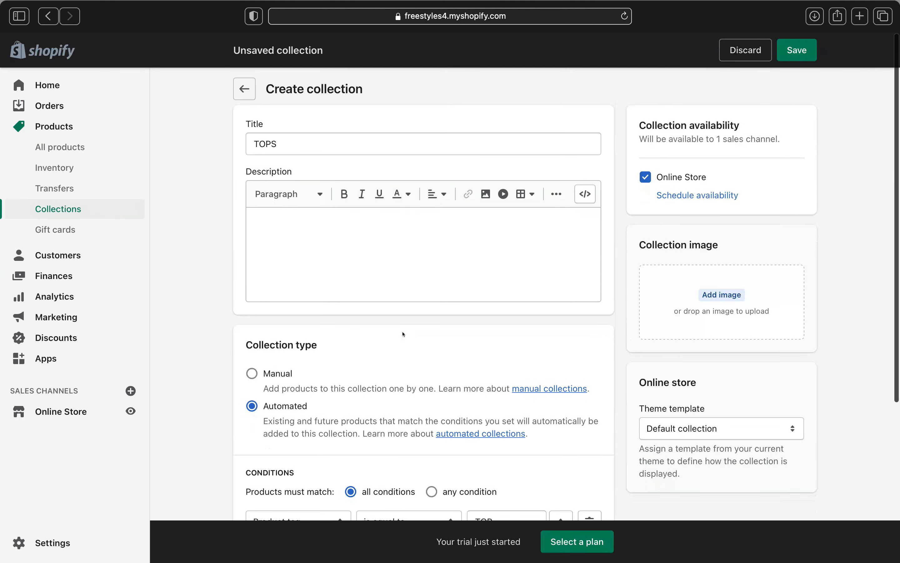
{"action": "scroll", "coordinate": [401, 320], "scroll_direction": "down", "scroll_amount": 3}
{"action": "scroll", "coordinate": [401, 314], "scroll_direction": "down", "scroll_amount": 1}
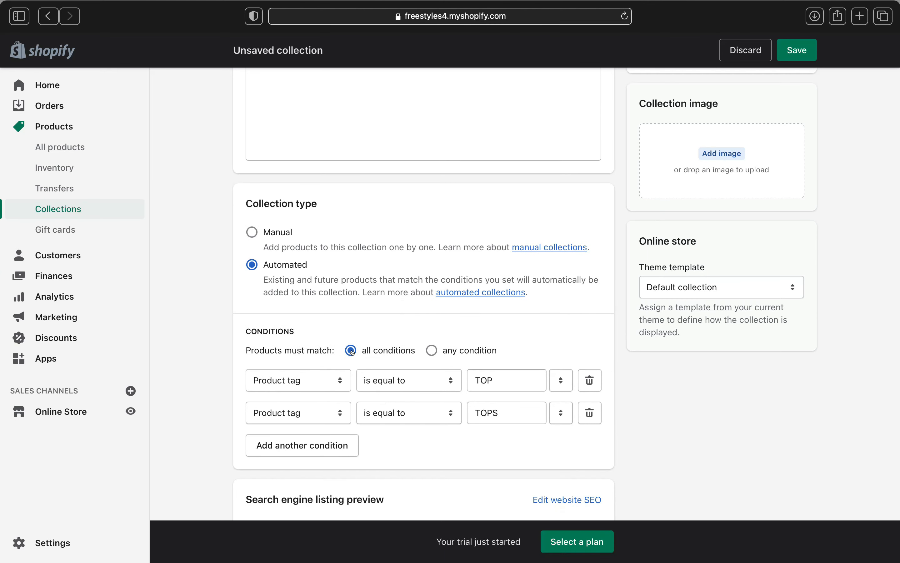
{"action": "scroll", "coordinate": [397, 348], "scroll_direction": "up", "scroll_amount": 6}
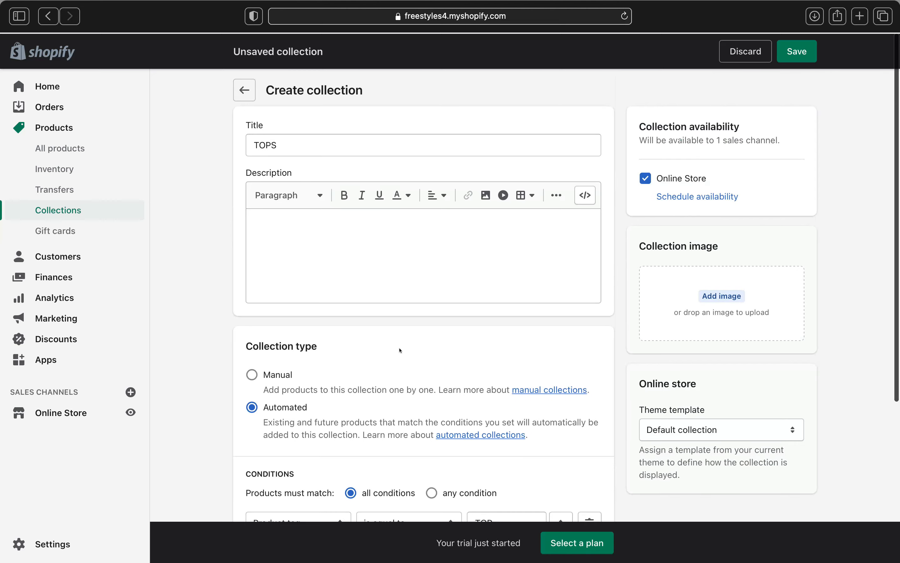
{"action": "scroll", "coordinate": [400, 350], "scroll_direction": "down", "scroll_amount": 6}
{"action": "scroll", "coordinate": [401, 350], "scroll_direction": "down", "scroll_amount": 2}
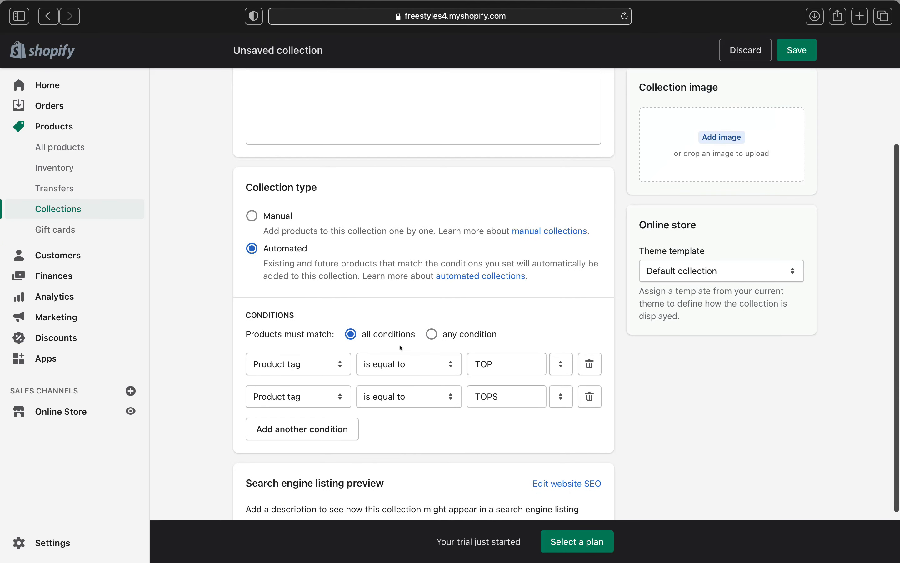
{"action": "left_click", "coordinate": [432, 333]}
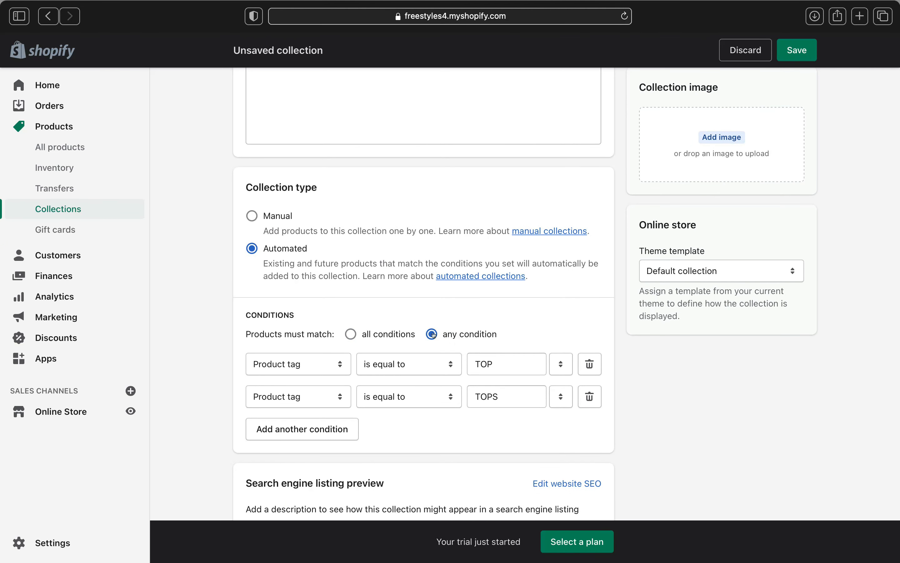
{"action": "scroll", "coordinate": [504, 382], "scroll_direction": "down", "scroll_amount": 5}
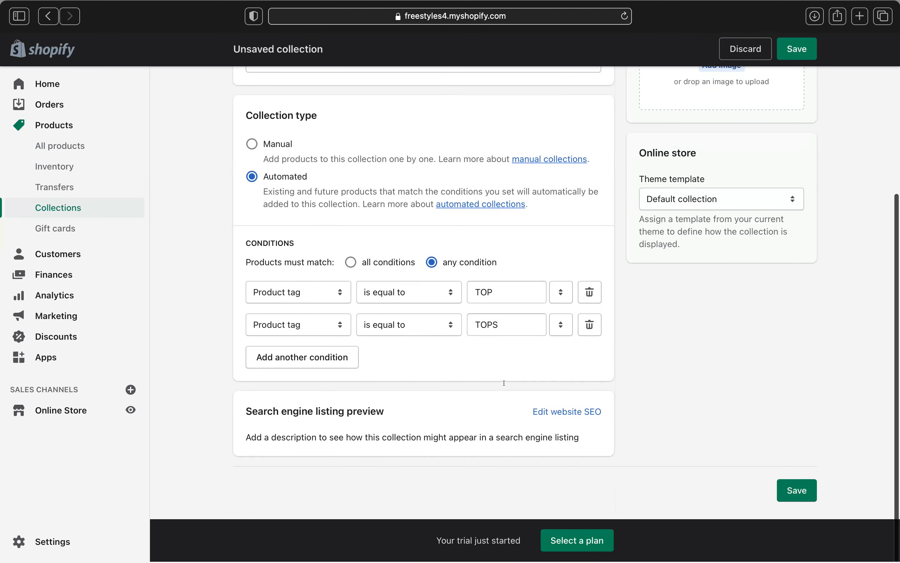
Add the photo of the white one-shoulder top as the collection image and save the collection.
{"action": "scroll", "coordinate": [504, 386], "scroll_direction": "up", "scroll_amount": 10}
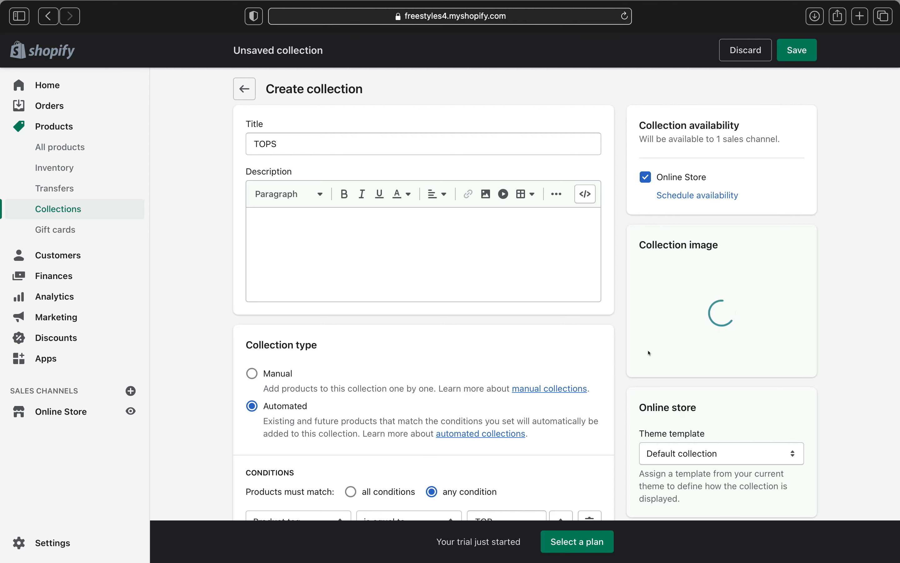
{"action": "scroll", "coordinate": [432, 430], "scroll_direction": "down", "scroll_amount": 5}
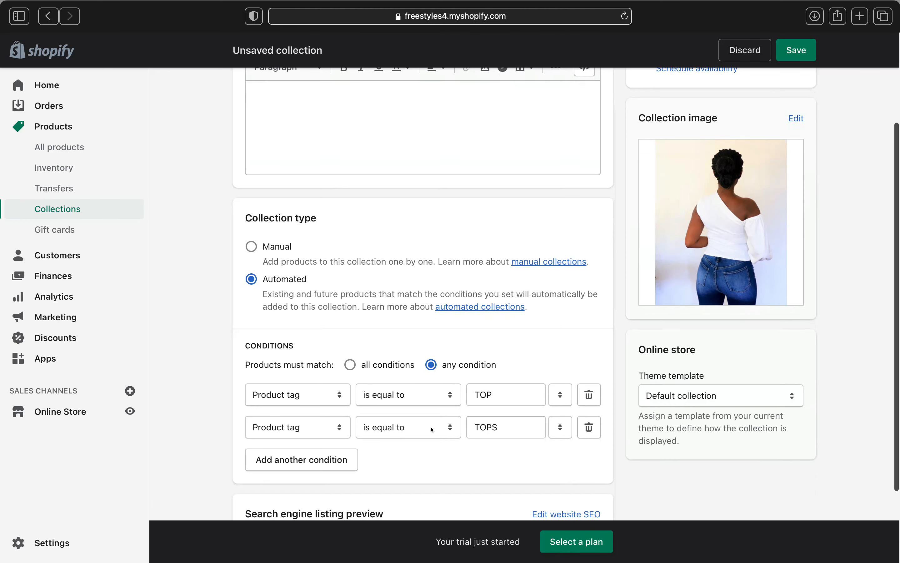
{"action": "scroll", "coordinate": [733, 252], "scroll_direction": "up", "scroll_amount": 5}
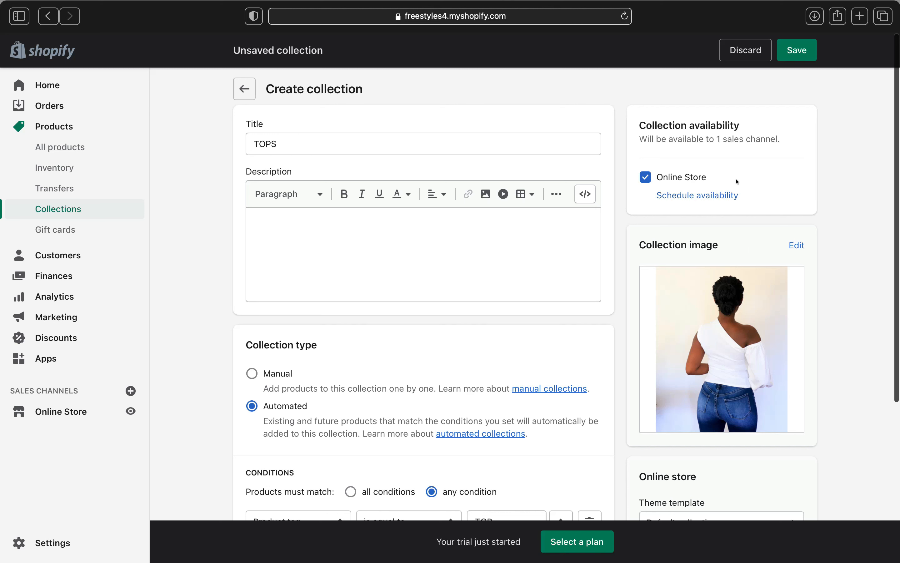
{"action": "left_click", "coordinate": [792, 54]}
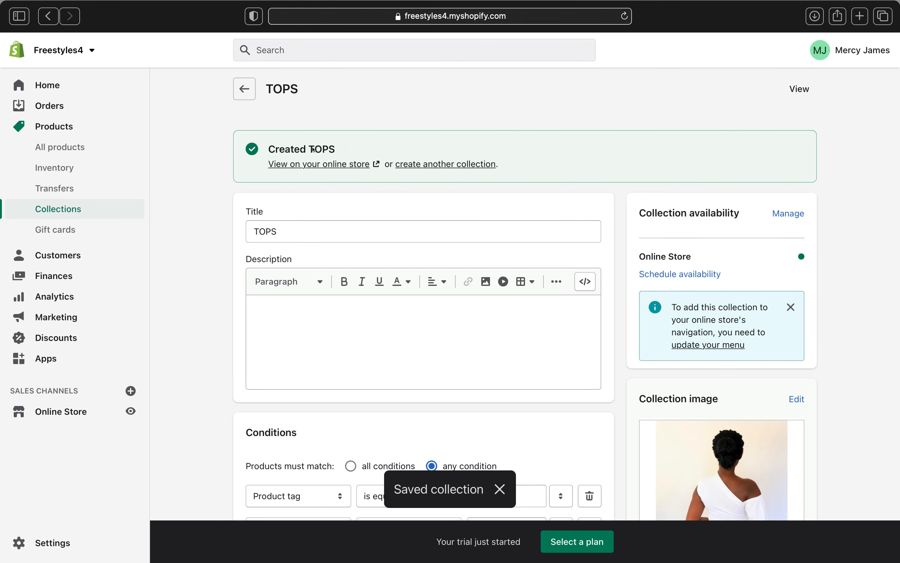
Return to the collections list, then open the online store's Simple theme for customization.
{"action": "left_click", "coordinate": [252, 94]}
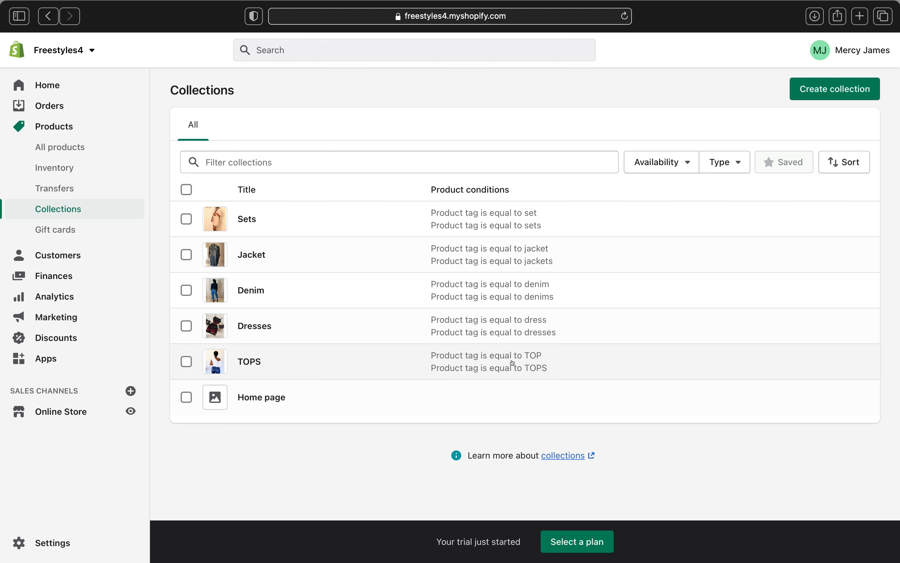
{"action": "left_click", "coordinate": [67, 410]}
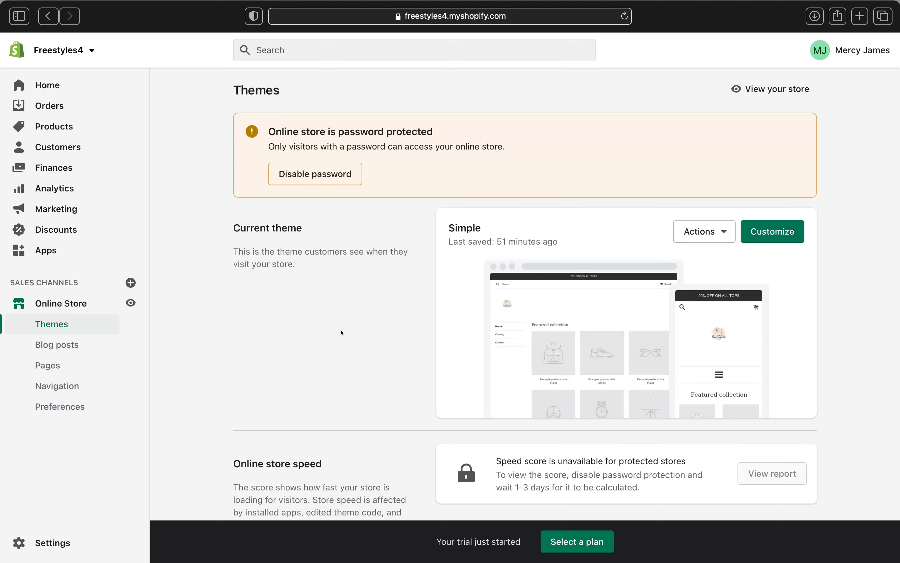
{"action": "left_click", "coordinate": [781, 231]}
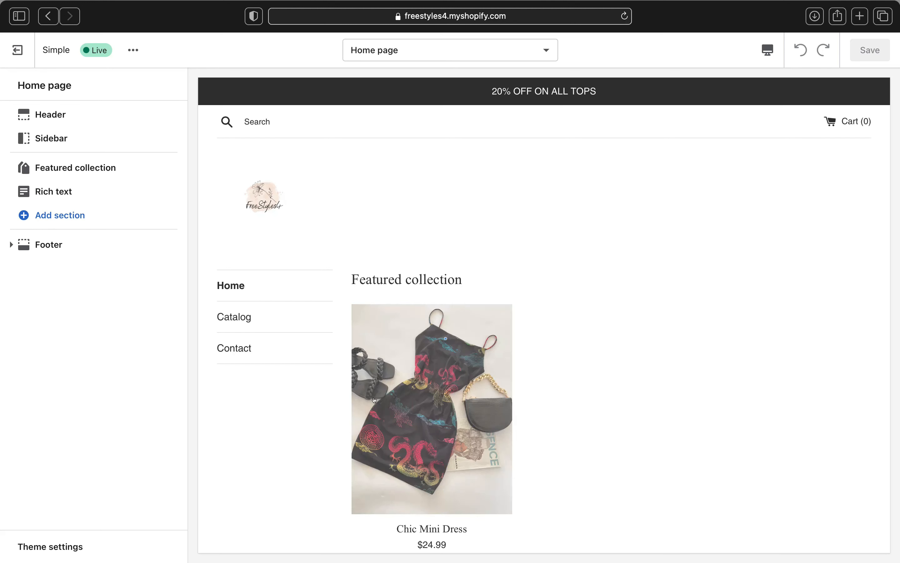
Examine the theme preview of the home page and the Catalog page with all its products.
{"action": "scroll", "coordinate": [367, 442], "scroll_direction": "down", "scroll_amount": 3}
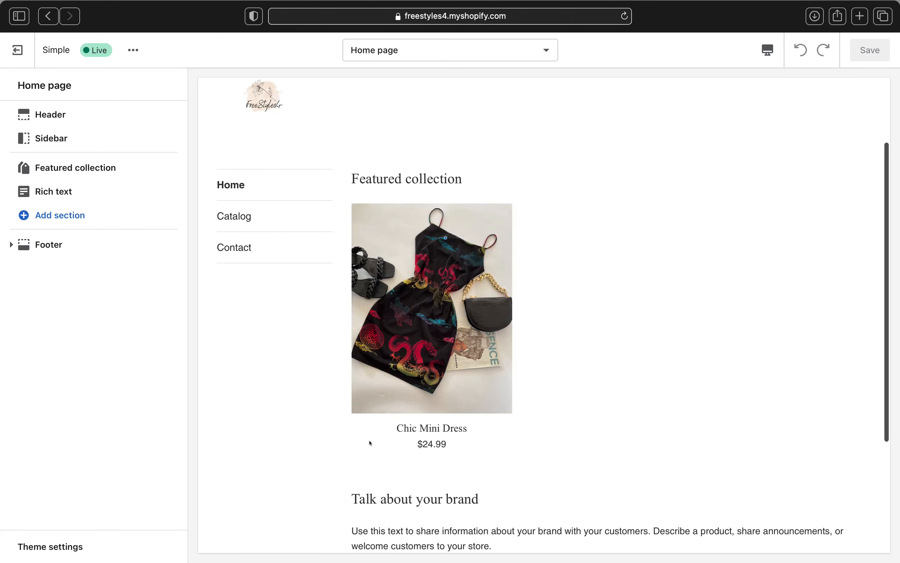
{"action": "scroll", "coordinate": [408, 260], "scroll_direction": "down", "scroll_amount": 2}
{"action": "scroll", "coordinate": [408, 260], "scroll_direction": "down", "scroll_amount": 2}
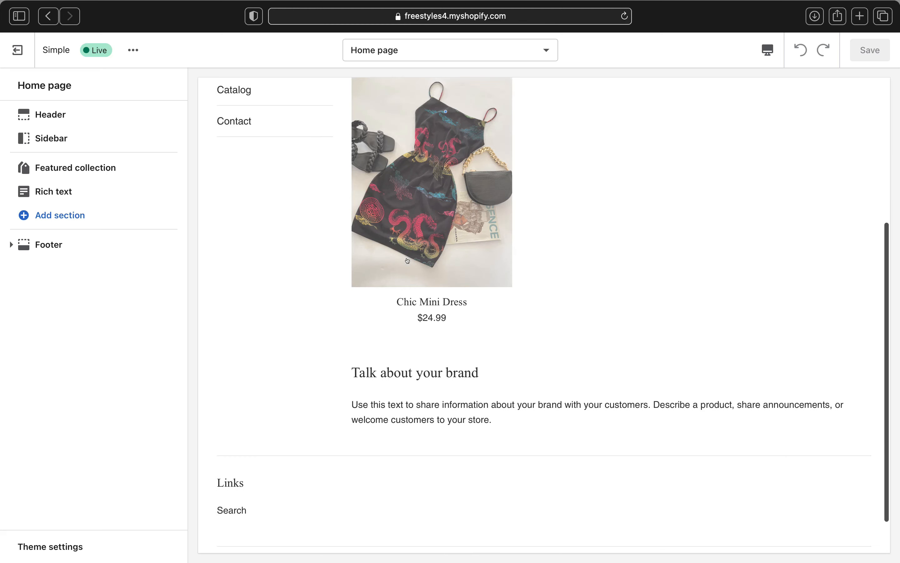
{"action": "scroll", "coordinate": [409, 261], "scroll_direction": "up", "scroll_amount": 6}
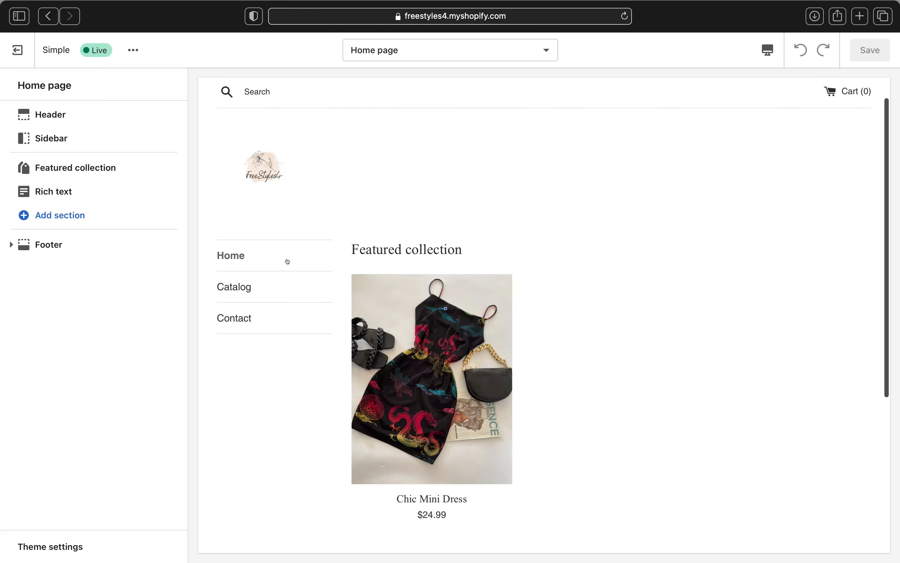
{"action": "scroll", "coordinate": [289, 261], "scroll_direction": "up", "scroll_amount": 1}
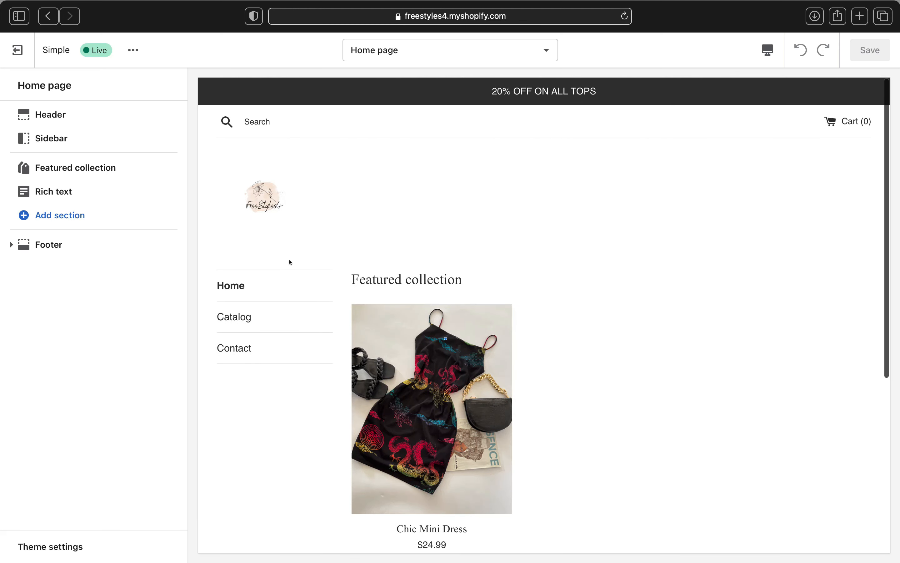
{"action": "scroll", "coordinate": [290, 262], "scroll_direction": "down", "scroll_amount": 3}
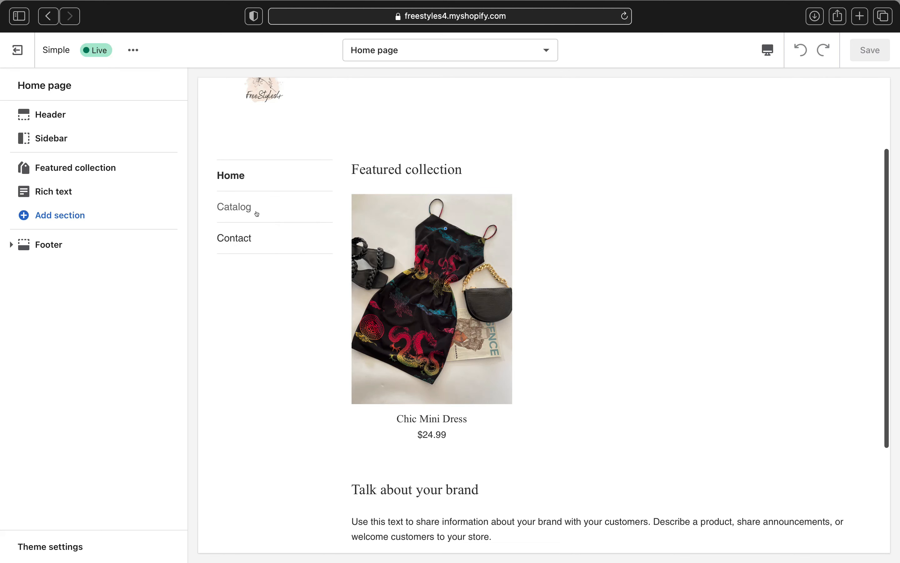
{"action": "left_click", "coordinate": [249, 215]}
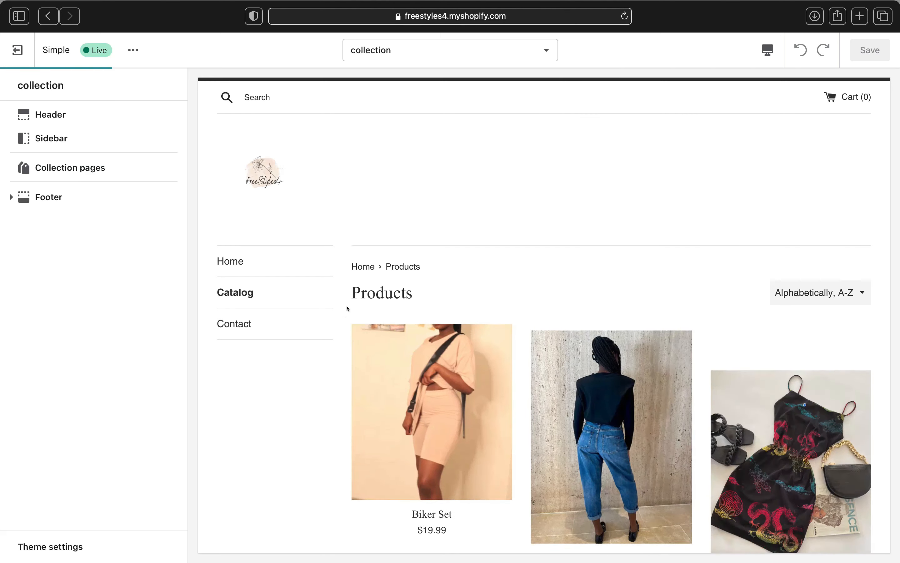
{"action": "scroll", "coordinate": [570, 402], "scroll_direction": "down", "scroll_amount": 7}
{"action": "scroll", "coordinate": [570, 403], "scroll_direction": "down", "scroll_amount": 6}
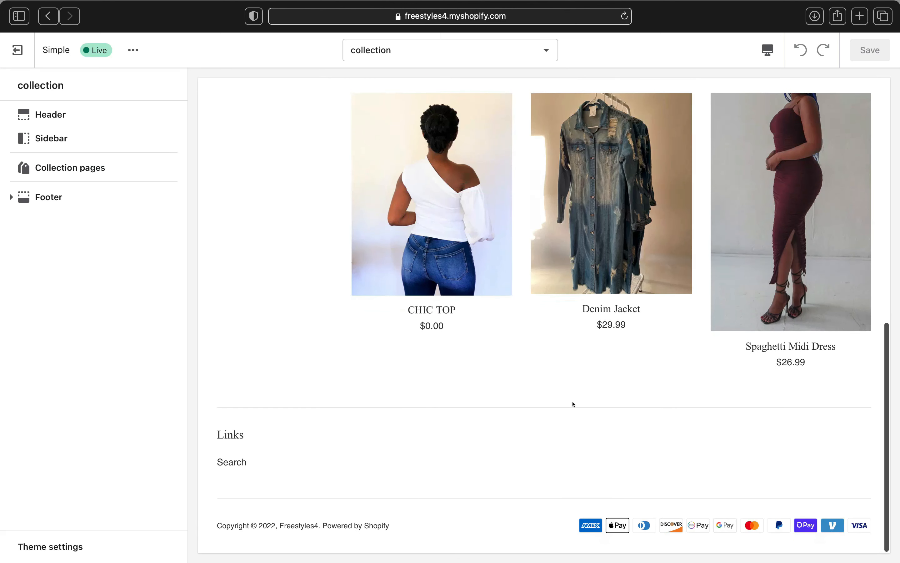
{"action": "scroll", "coordinate": [570, 402], "scroll_direction": "up", "scroll_amount": 5}
{"action": "scroll", "coordinate": [570, 403], "scroll_direction": "up", "scroll_amount": 6}
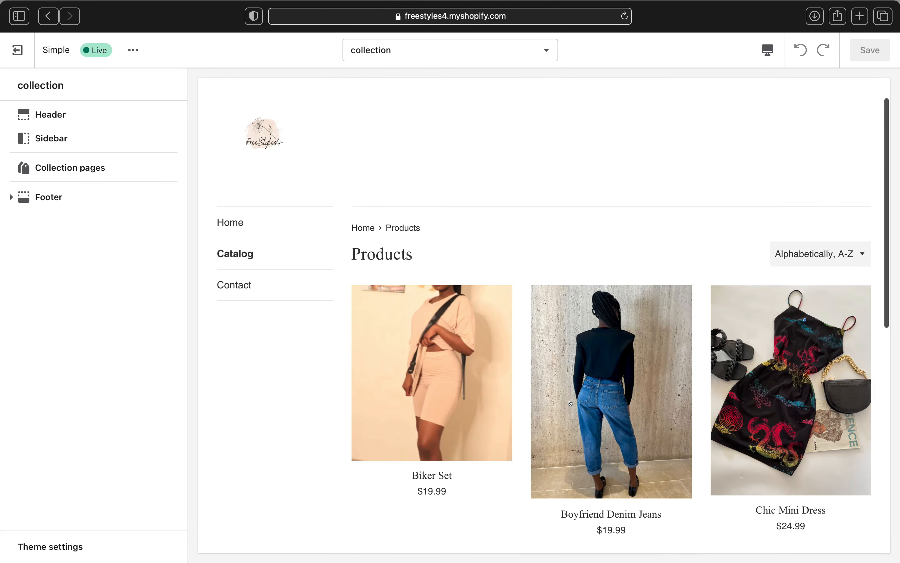
Change the heading of the home page's featured collection section to "Featured collections".
{"action": "left_click", "coordinate": [256, 223]}
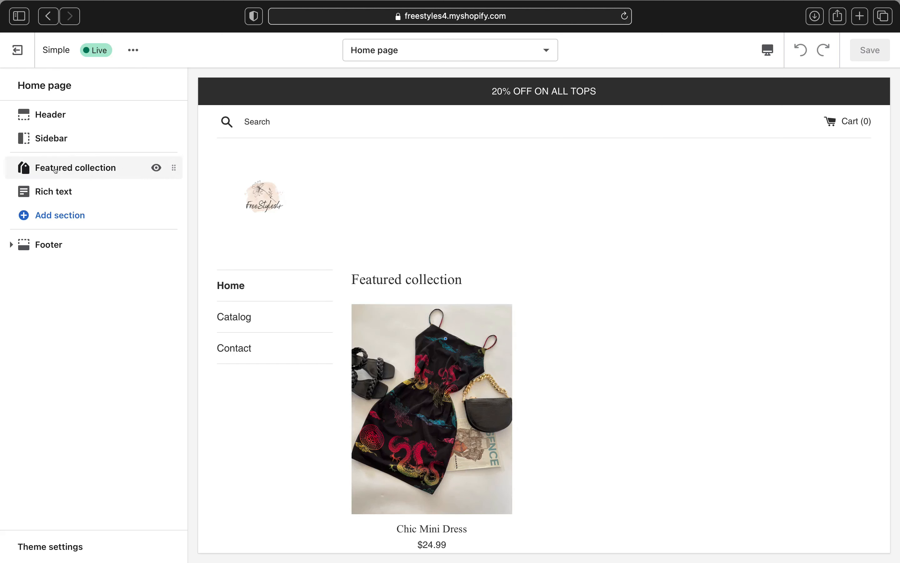
{"action": "left_click", "coordinate": [86, 166]}
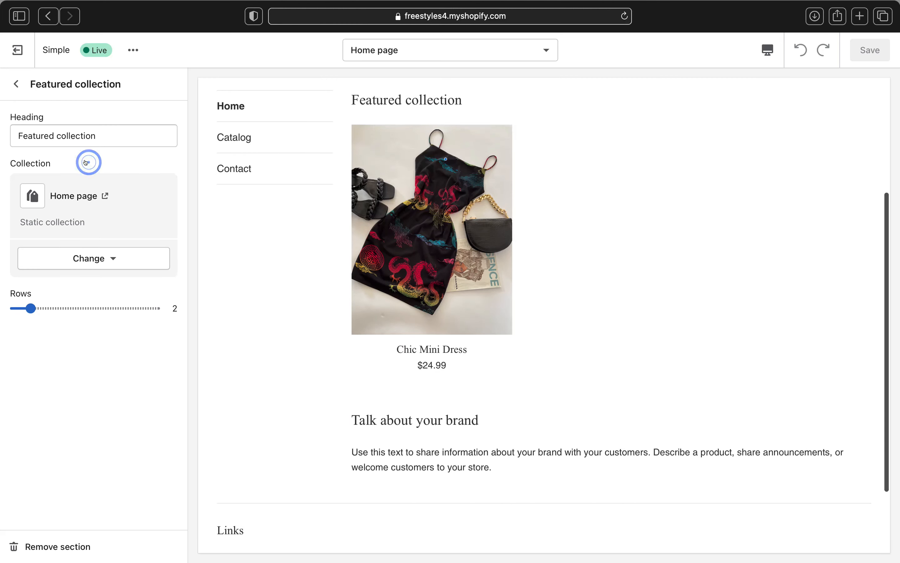
{"action": "left_click", "coordinate": [105, 125]}
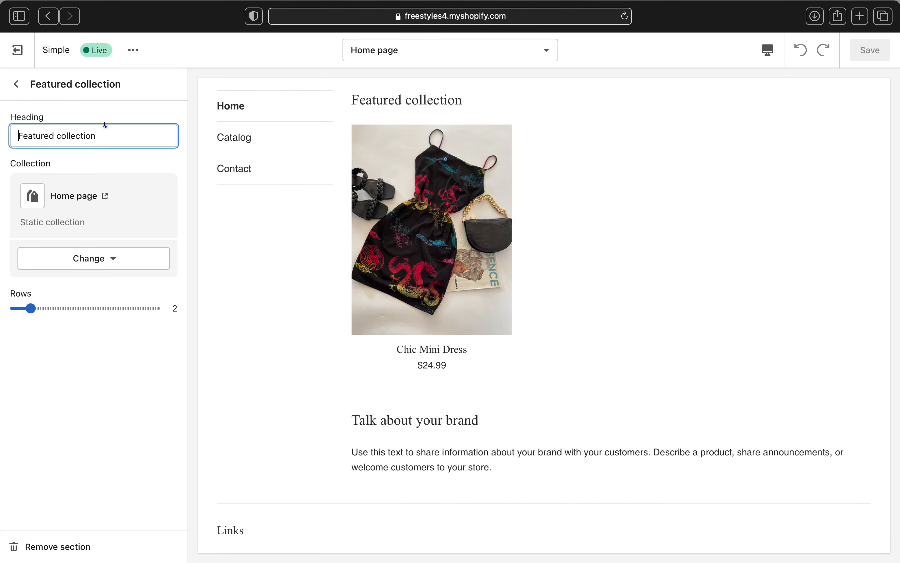
{"action": "left_click", "coordinate": [126, 140]}
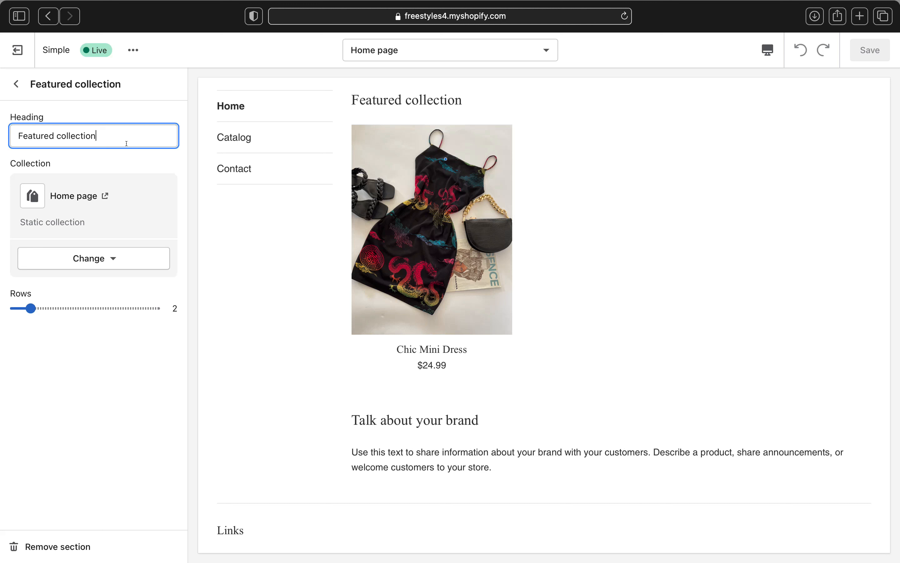
{"action": "key", "text": "BackSpace"}
{"action": "key", "text": "BackSpace"}
{"action": "key", "text": "BackSpace"}
{"action": "key", "text": "BackSpace"}
{"action": "key", "text": "BackSpace"}
{"action": "key", "text": "BackSpace"}
{"action": "key", "text": "BackSpace"}
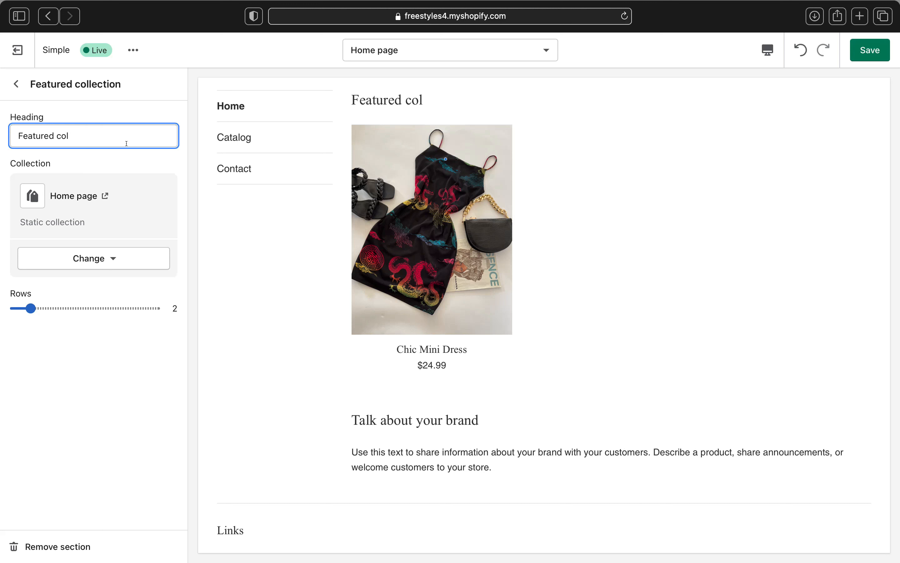
{"action": "type", "text": "lectio"}
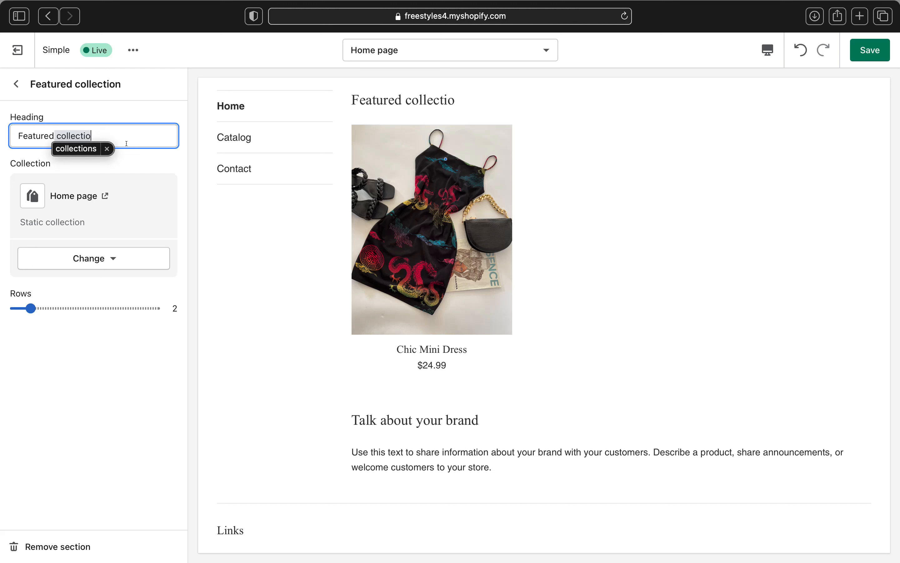
{"action": "type", "text": "ns"}
{"action": "left_click", "coordinate": [264, 256]}
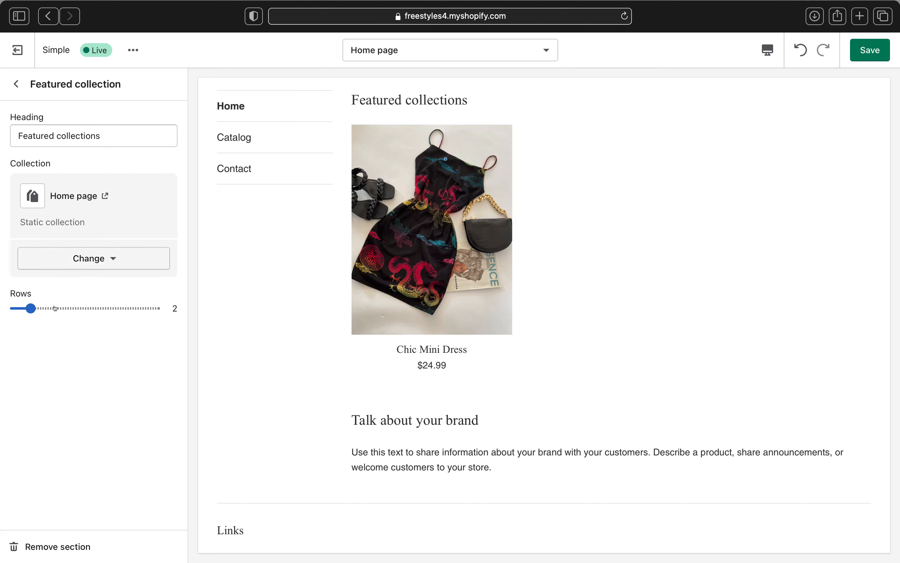
Try 4 and 6 rows for the featured collection section and return it to 2.
{"action": "left_click_drag", "start_coordinate": [25, 303], "coordinate": [61, 308]}
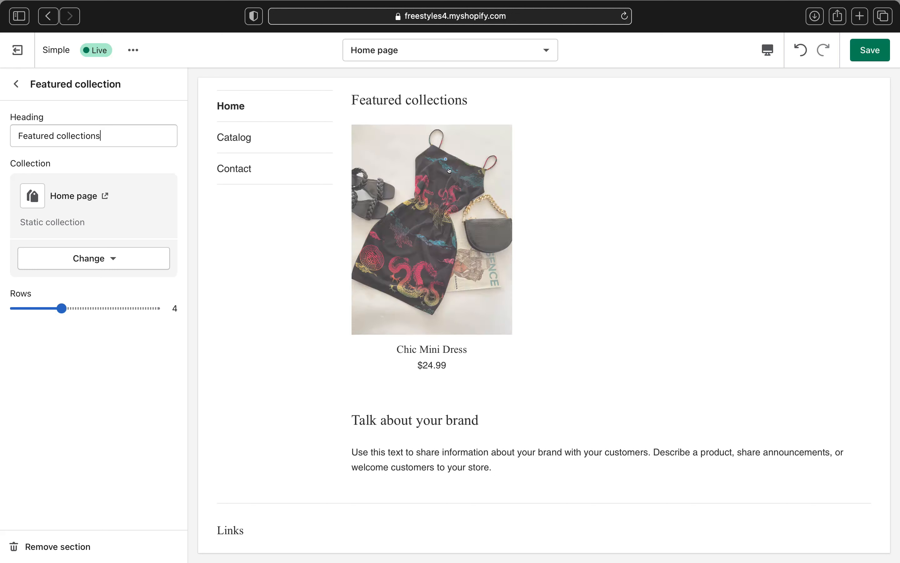
{"action": "left_click_drag", "start_coordinate": [79, 309], "coordinate": [93, 308]}
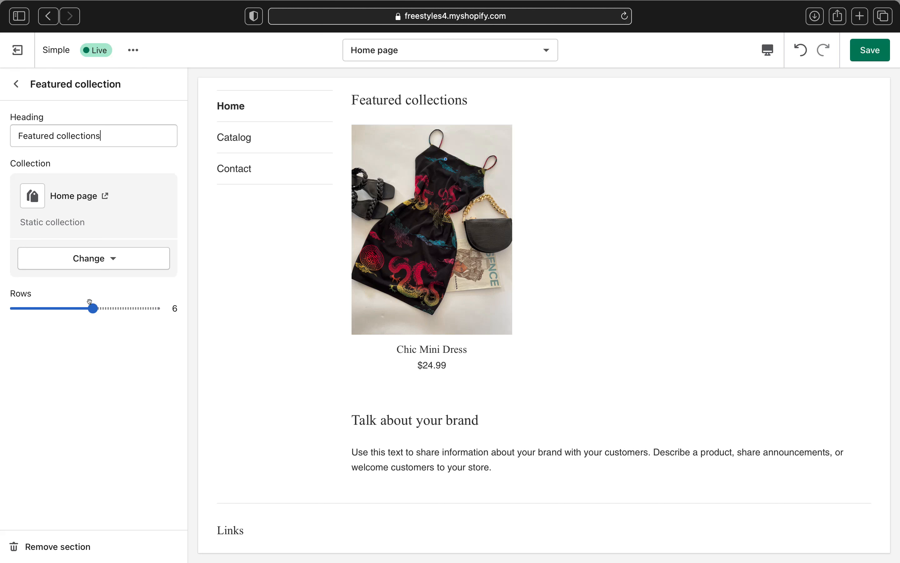
{"action": "left_click_drag", "start_coordinate": [89, 301], "coordinate": [58, 306]}
{"action": "left_click_drag", "start_coordinate": [56, 303], "coordinate": [30, 306]}
Save the heading change to the home page.
{"action": "scroll", "coordinate": [635, 177], "scroll_direction": "up", "scroll_amount": 5}
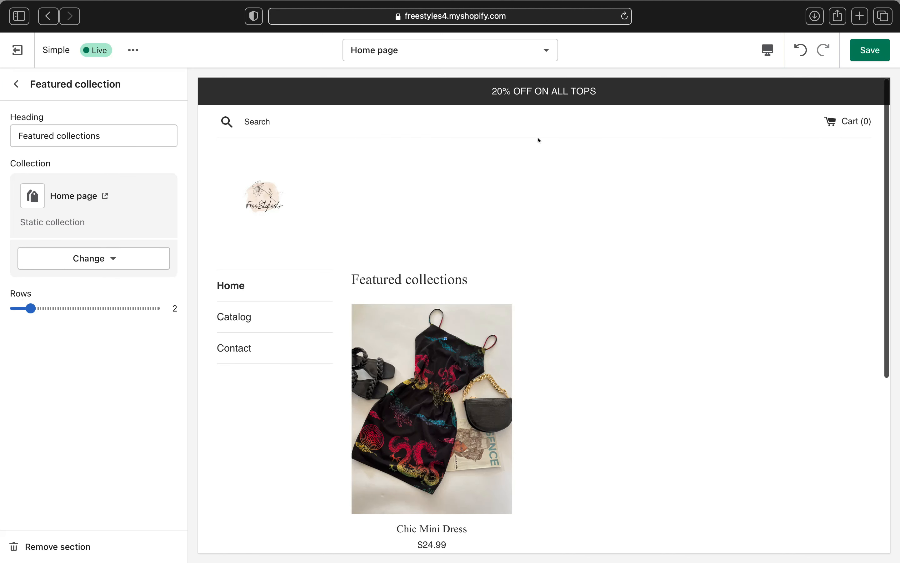
{"action": "left_click", "coordinate": [32, 121]}
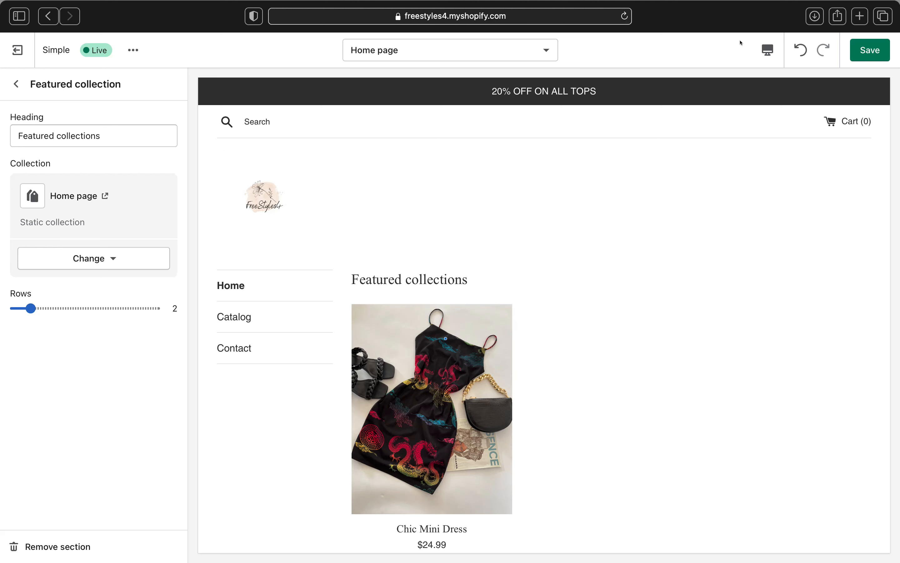
{"action": "left_click", "coordinate": [109, 257]}
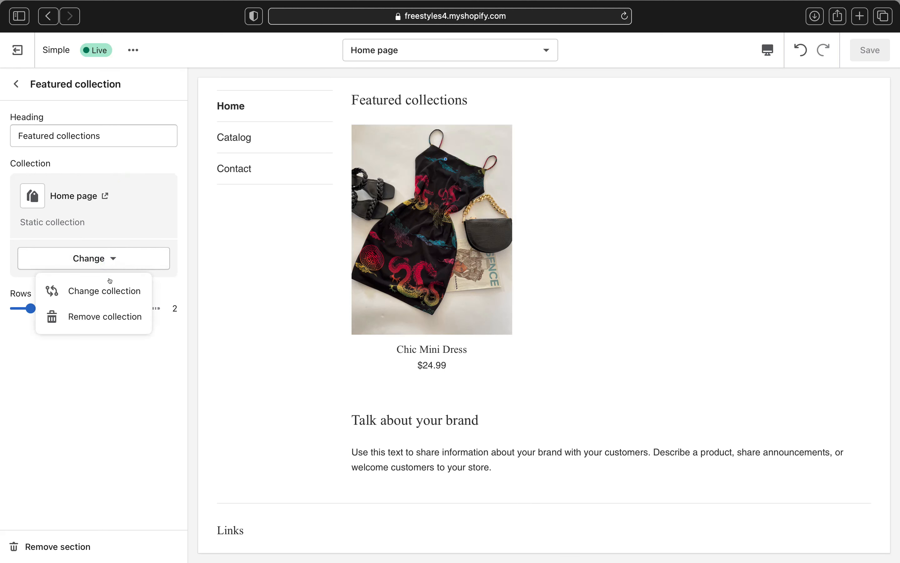
{"action": "left_click", "coordinate": [120, 291]}
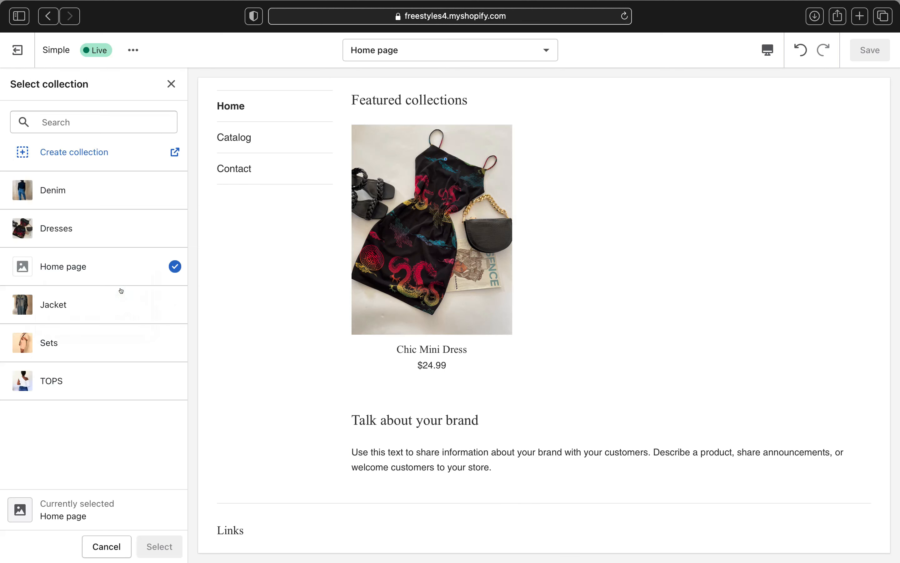
{"action": "left_click", "coordinate": [171, 84]}
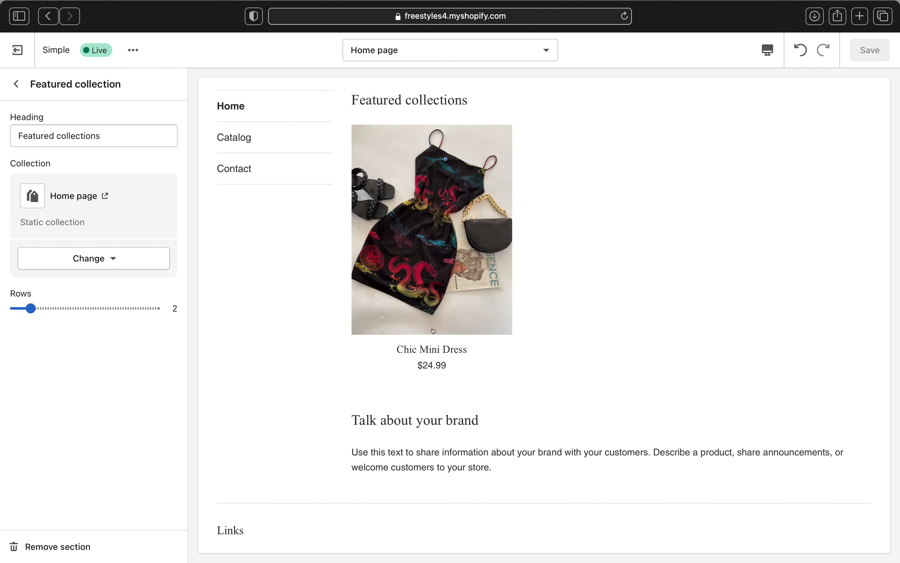
Open the collection choices for the featured section and preview Sets, Denim and TOPS.
{"action": "left_click", "coordinate": [116, 258]}
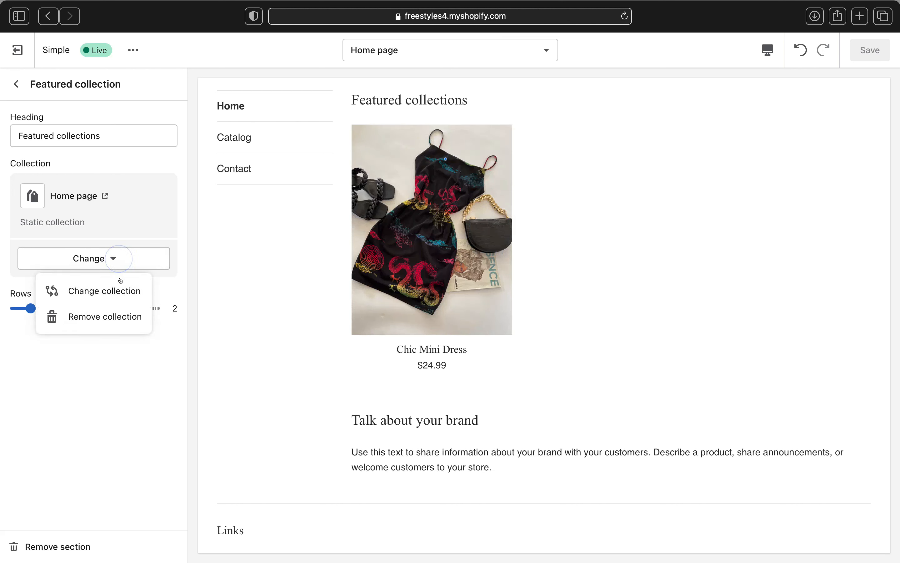
{"action": "left_click", "coordinate": [123, 293]}
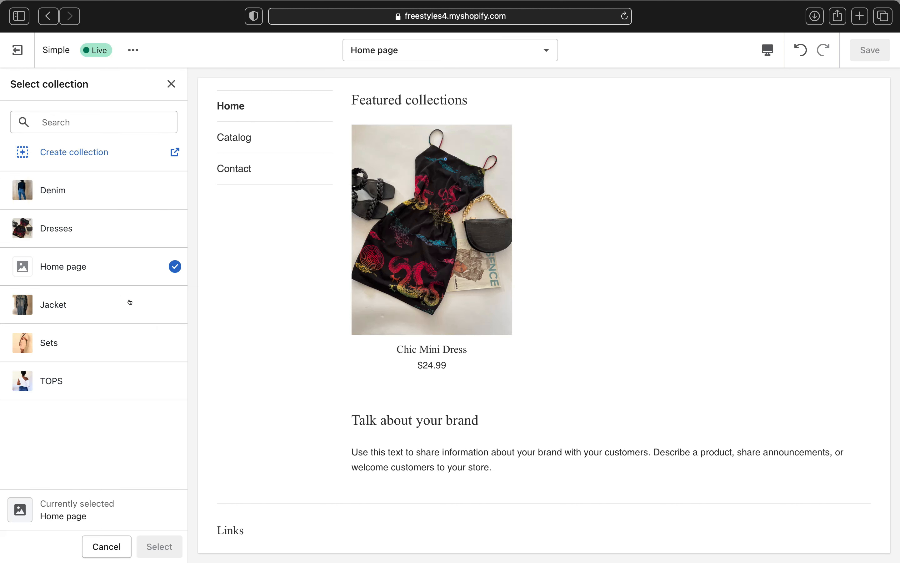
{"action": "left_click", "coordinate": [89, 360]}
{"action": "left_click", "coordinate": [87, 349]}
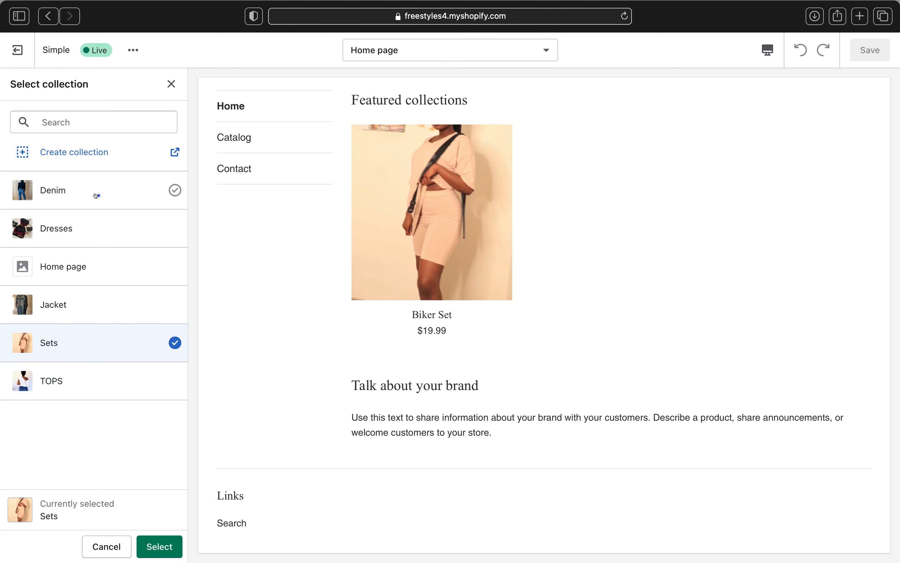
{"action": "left_click", "coordinate": [96, 195]}
{"action": "left_click", "coordinate": [98, 381]}
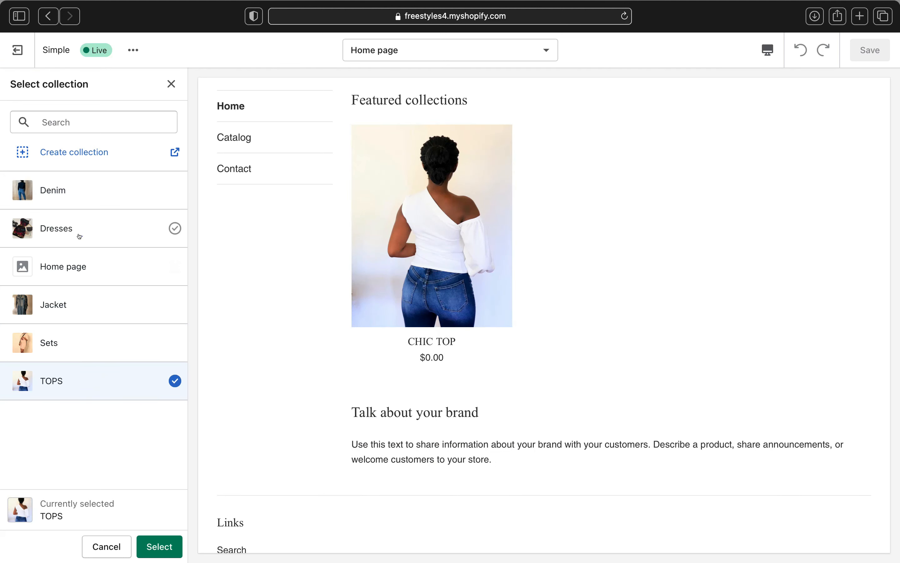
Select Dresses as the home page's featured collection and save the theme changes.
{"action": "left_click", "coordinate": [79, 236]}
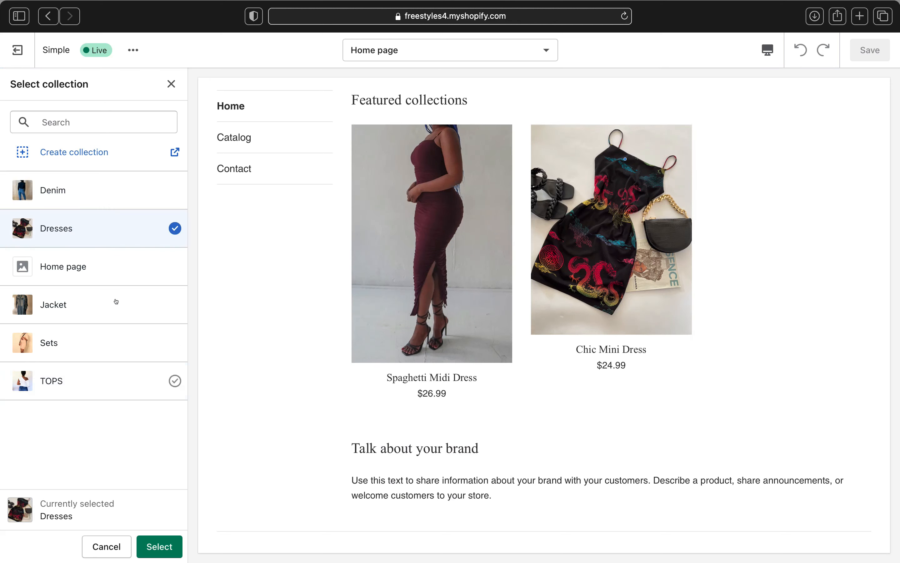
{"action": "scroll", "coordinate": [493, 292], "scroll_direction": "up", "scroll_amount": 5}
{"action": "scroll", "coordinate": [495, 293], "scroll_direction": "down", "scroll_amount": 6}
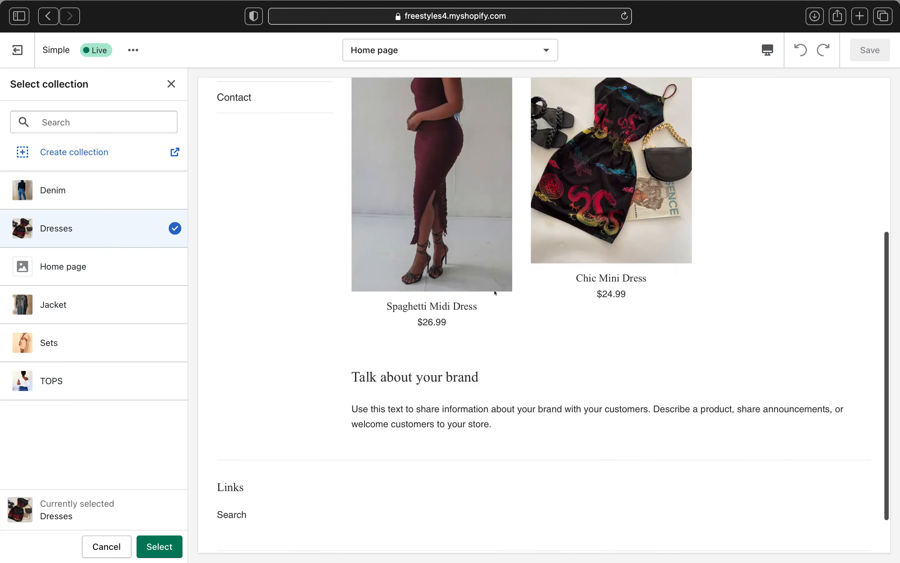
{"action": "scroll", "coordinate": [495, 292], "scroll_direction": "up", "scroll_amount": 6}
{"action": "scroll", "coordinate": [496, 293], "scroll_direction": "down", "scroll_amount": 3}
{"action": "scroll", "coordinate": [492, 293], "scroll_direction": "down", "scroll_amount": 5}
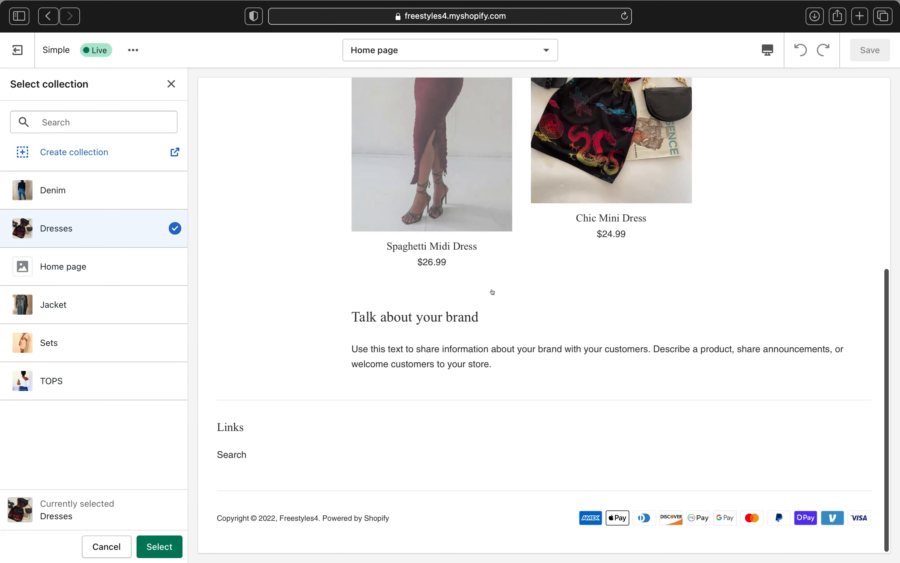
{"action": "scroll", "coordinate": [492, 293], "scroll_direction": "up", "scroll_amount": 5}
{"action": "left_click", "coordinate": [166, 539]}
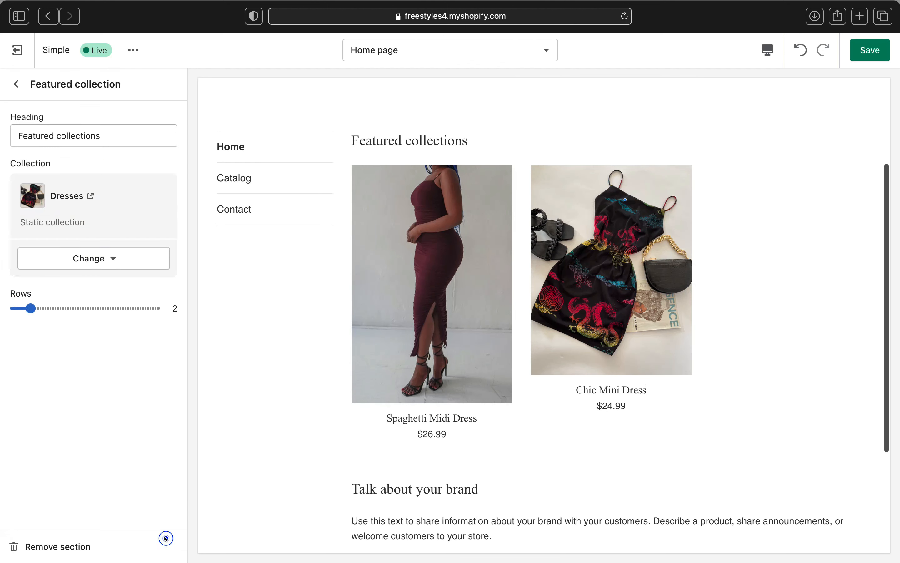
{"action": "scroll", "coordinate": [363, 302], "scroll_direction": "up", "scroll_amount": 3}
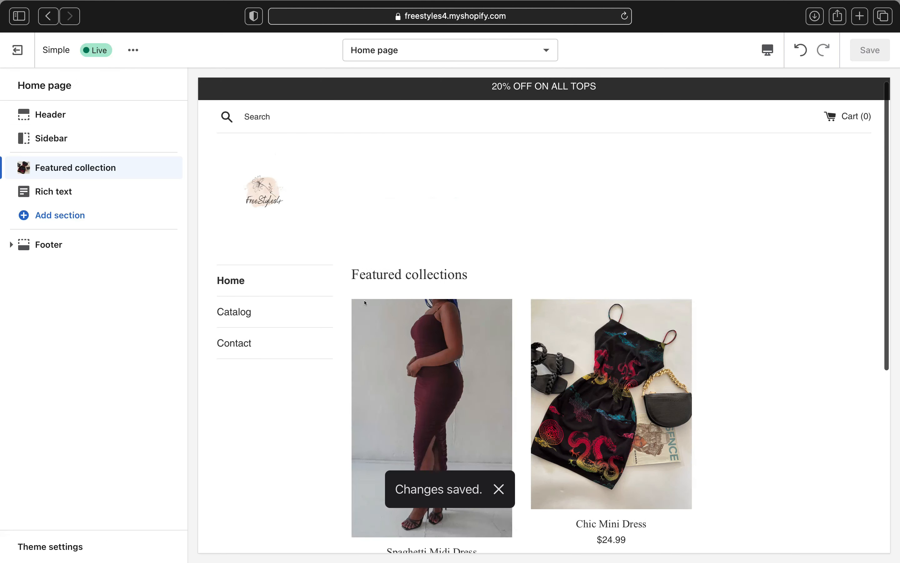
Examine the home page preview down to the footer and the Sidebar section's menu setting.
{"action": "scroll", "coordinate": [365, 303], "scroll_direction": "down", "scroll_amount": 5}
{"action": "scroll", "coordinate": [363, 302], "scroll_direction": "down", "scroll_amount": 3}
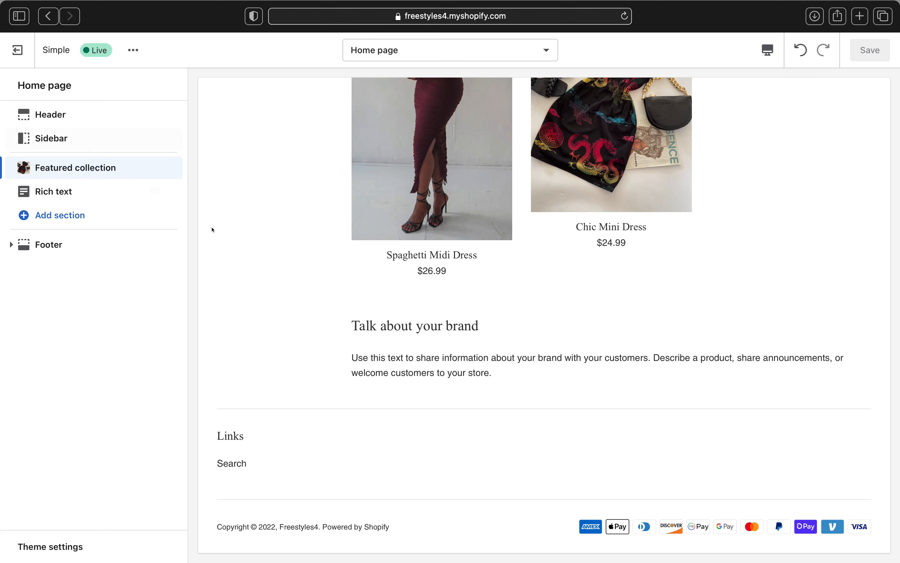
{"action": "scroll", "coordinate": [213, 229], "scroll_direction": "up", "scroll_amount": 8}
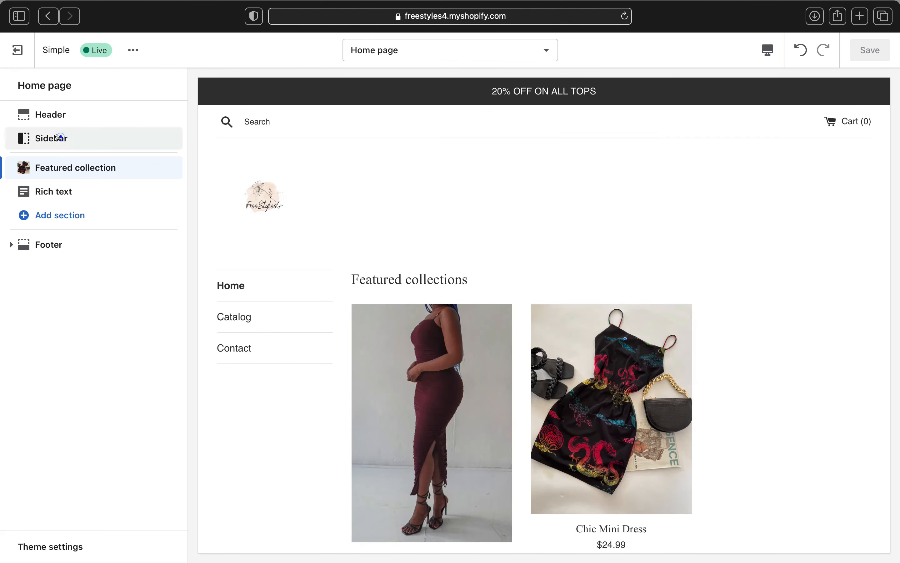
{"action": "left_click", "coordinate": [56, 138]}
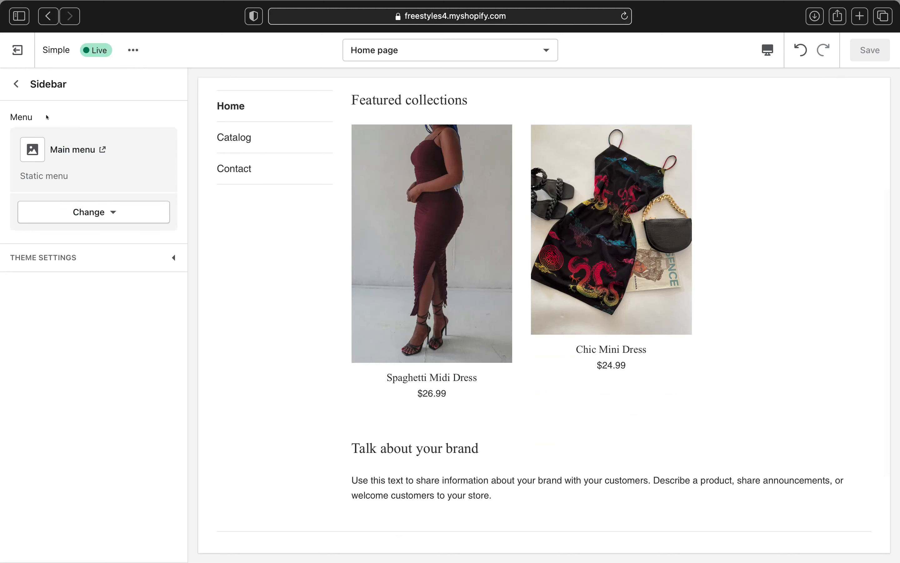
{"action": "left_click", "coordinate": [16, 82]}
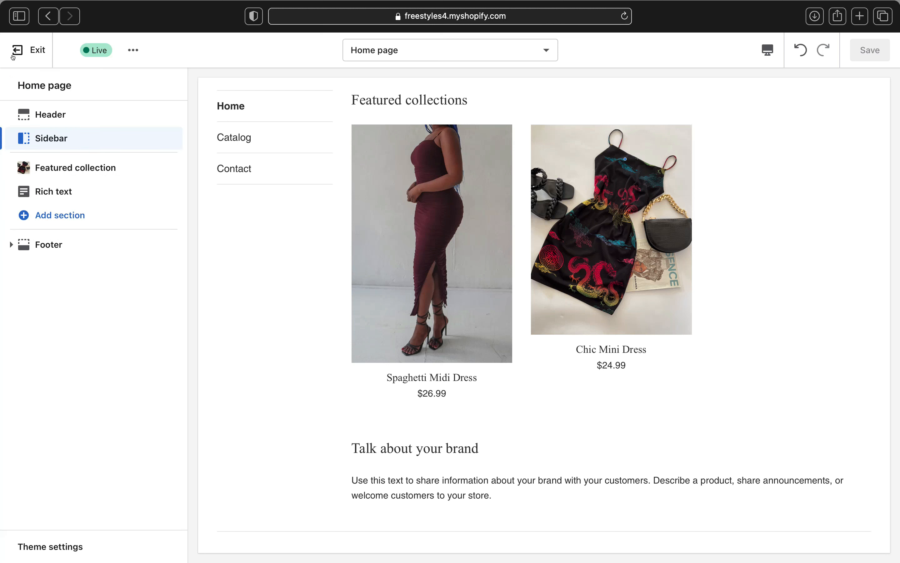
Leave the theme editor and open the Main menu in the online store's navigation.
{"action": "left_click", "coordinate": [12, 53]}
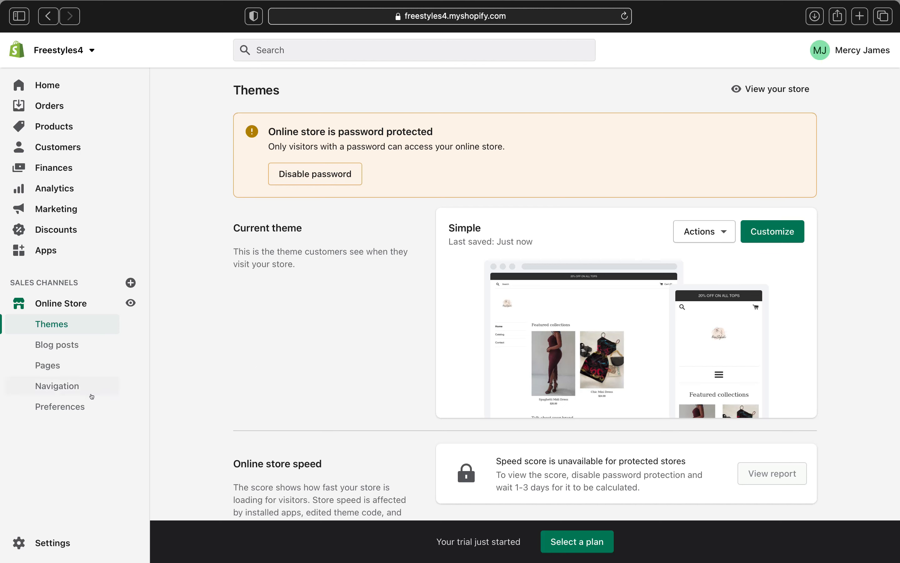
{"action": "left_click", "coordinate": [71, 386]}
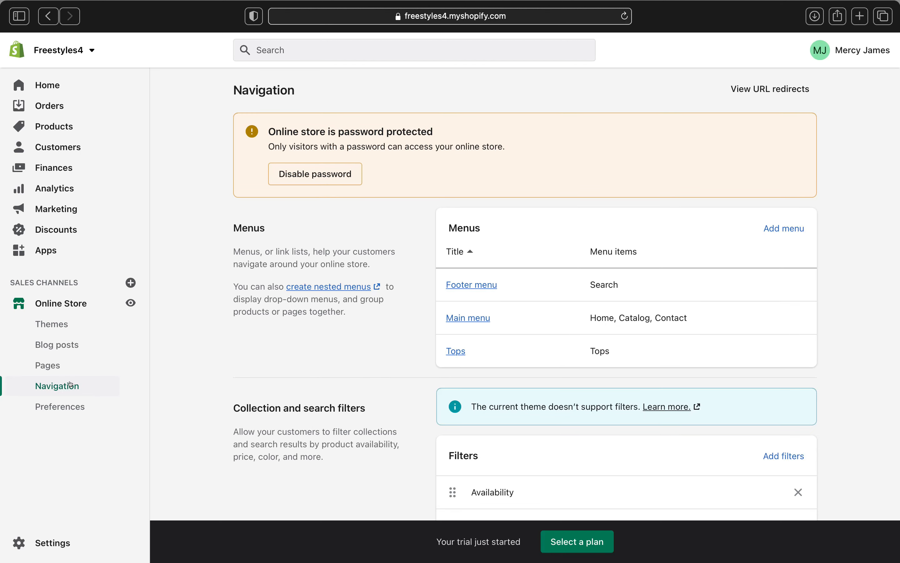
{"action": "scroll", "coordinate": [418, 395], "scroll_direction": "down", "scroll_amount": 3}
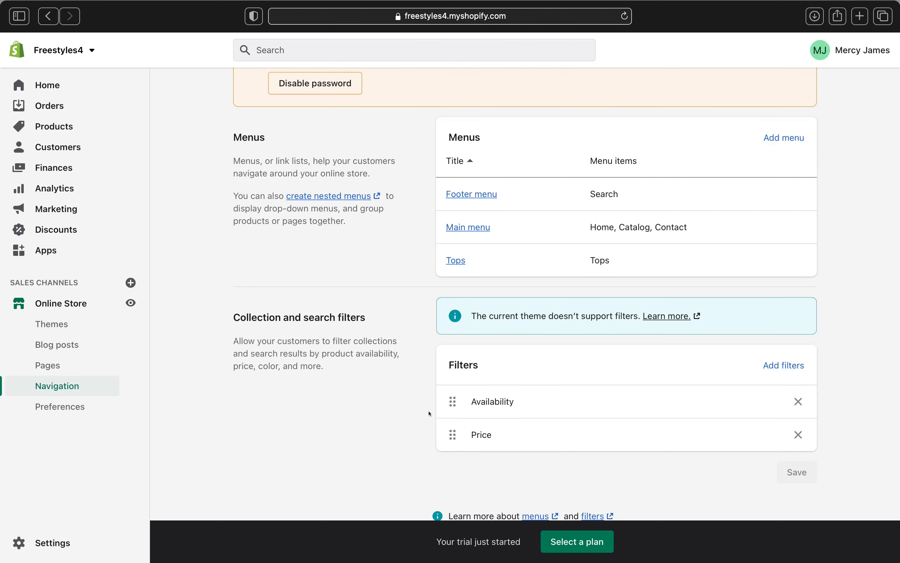
{"action": "scroll", "coordinate": [430, 414], "scroll_direction": "down", "scroll_amount": 1}
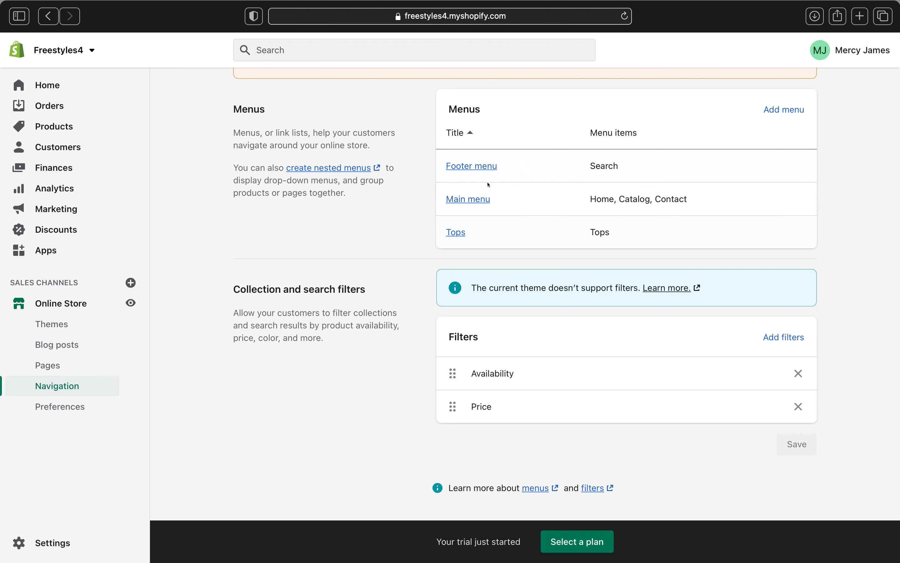
{"action": "left_click", "coordinate": [470, 199]}
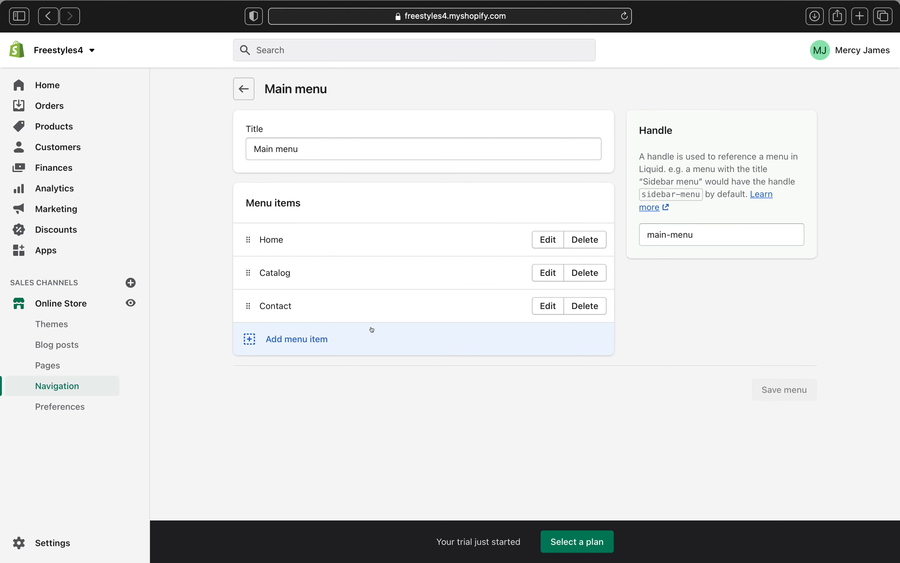
Add a menu item named Tops to the main menu, linked to the CHIC TOP product.
{"action": "left_click", "coordinate": [244, 339]}
{"action": "left_click", "coordinate": [720, 133]}
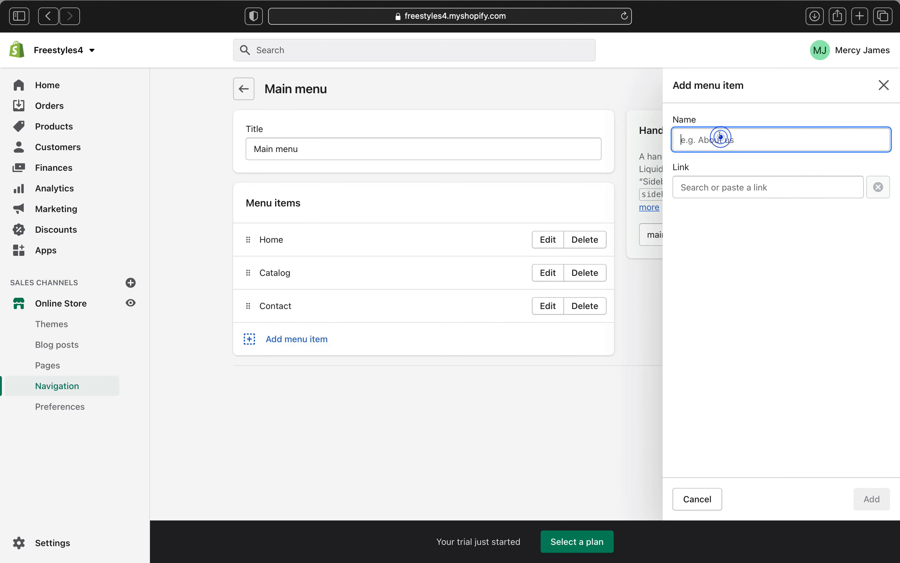
{"action": "type", "text": "Tops"}
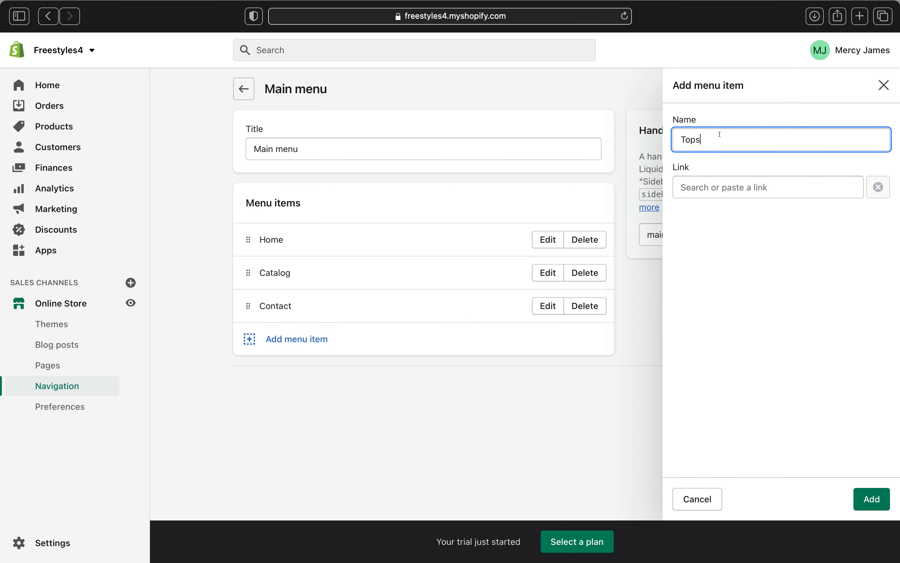
{"action": "left_click", "coordinate": [740, 188]}
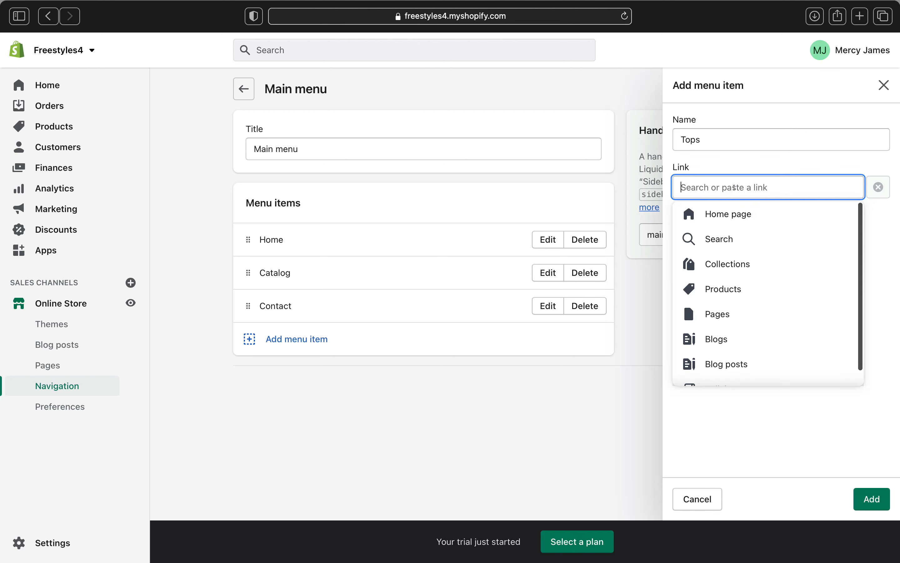
{"action": "left_click", "coordinate": [724, 288]}
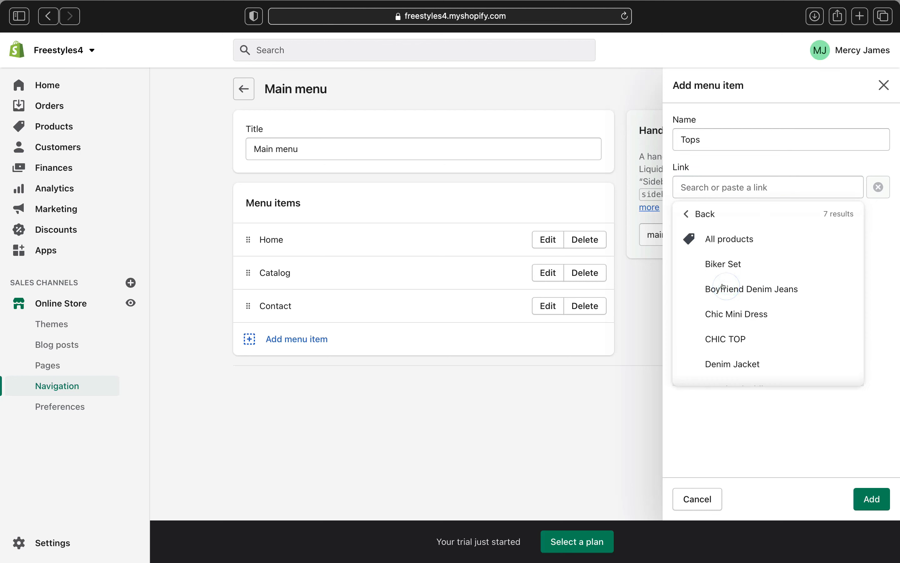
{"action": "left_click", "coordinate": [730, 338]}
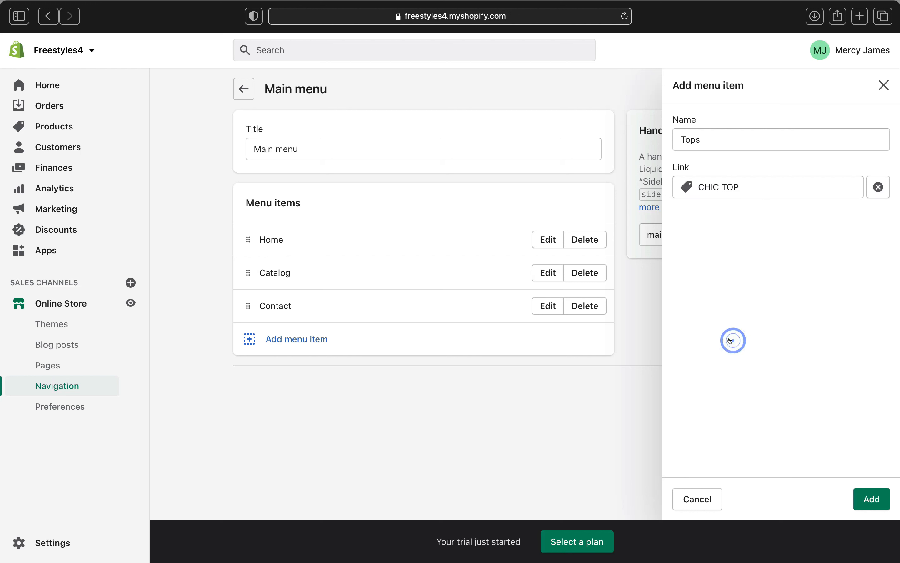
{"action": "left_click", "coordinate": [872, 498]}
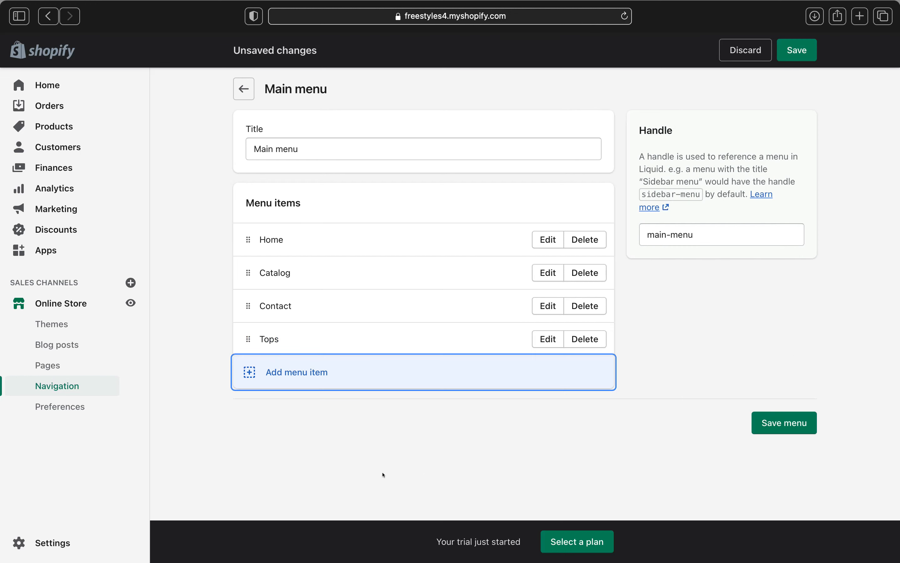
Add a menu item named Dresses to the main menu, linked to the Dresses collection.
{"action": "left_click", "coordinate": [244, 374]}
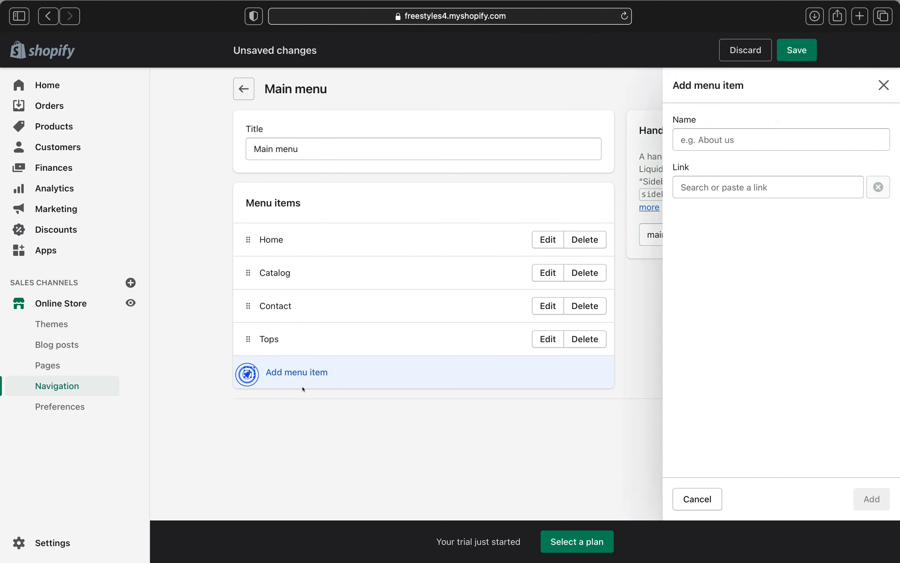
{"action": "left_click", "coordinate": [731, 139]}
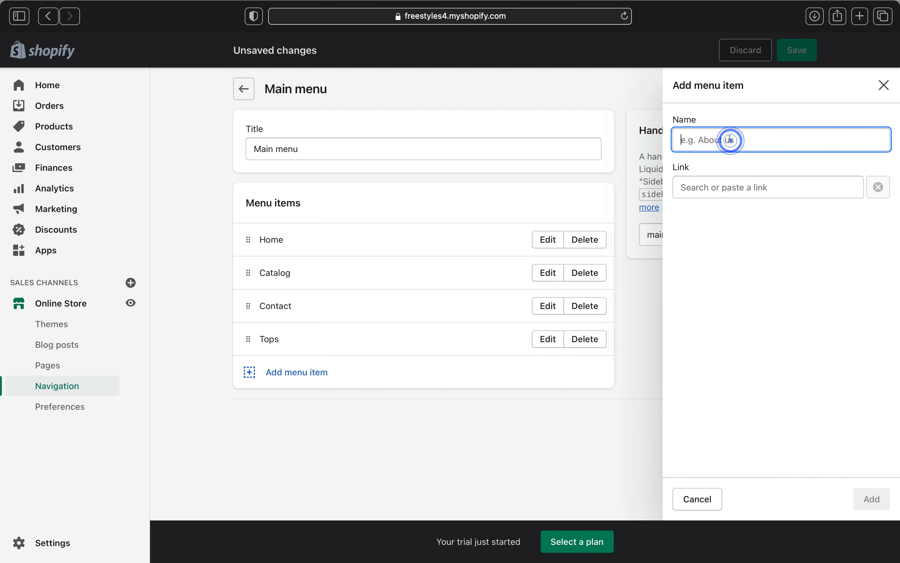
{"action": "type", "text": "Dresses"}
{"action": "left_click", "coordinate": [749, 231]}
{"action": "left_click", "coordinate": [748, 186]}
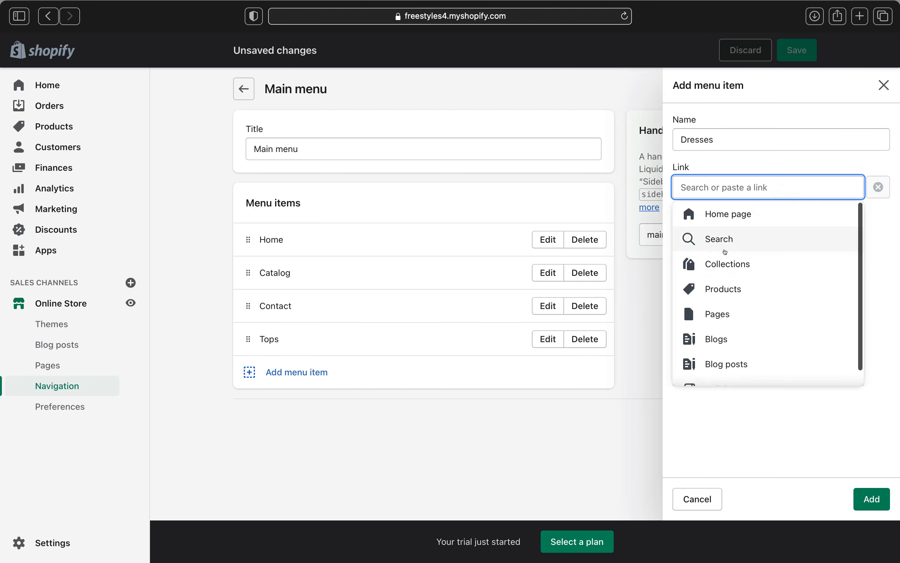
{"action": "left_click", "coordinate": [728, 262]}
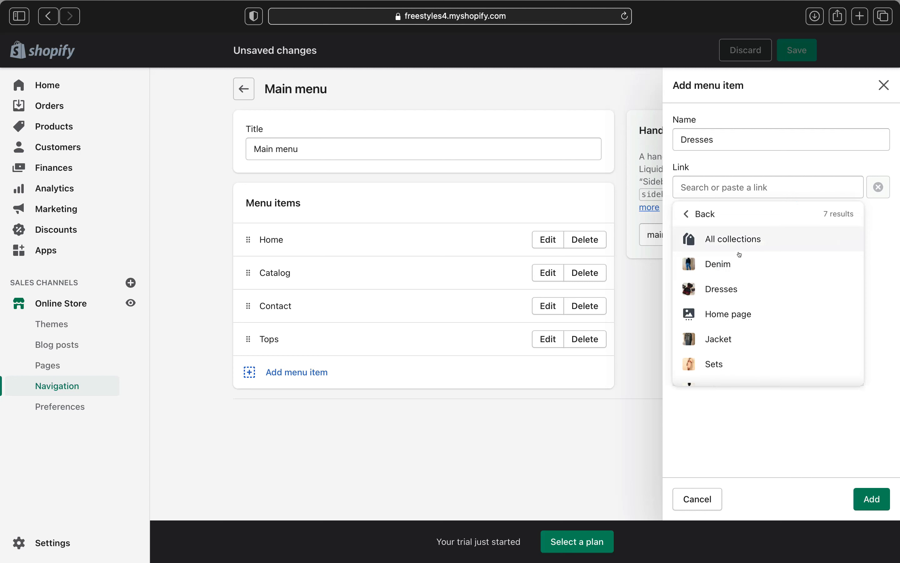
{"action": "left_click", "coordinate": [724, 289]}
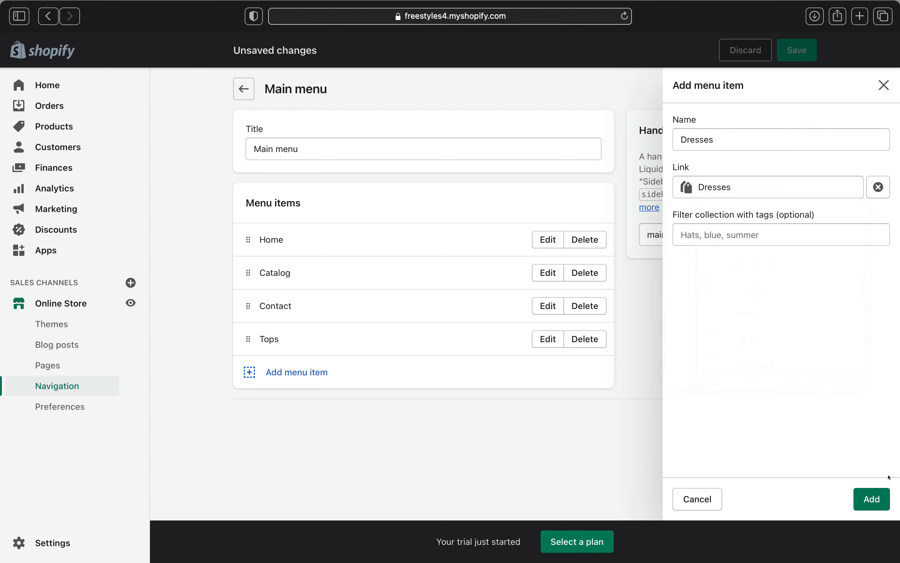
{"action": "left_click", "coordinate": [877, 491]}
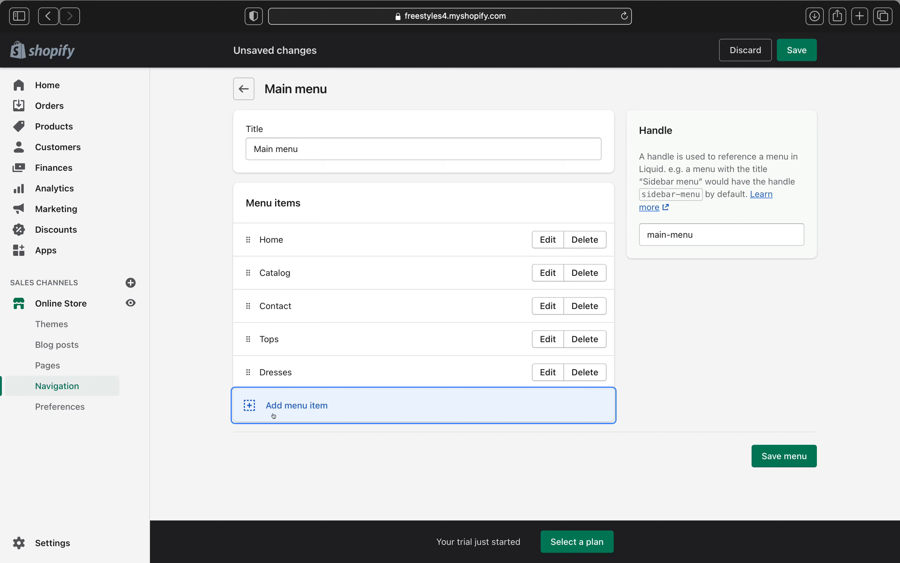
Add a menu item named Button to the main menu, linked to the Denim collection.
{"action": "left_click", "coordinate": [248, 410]}
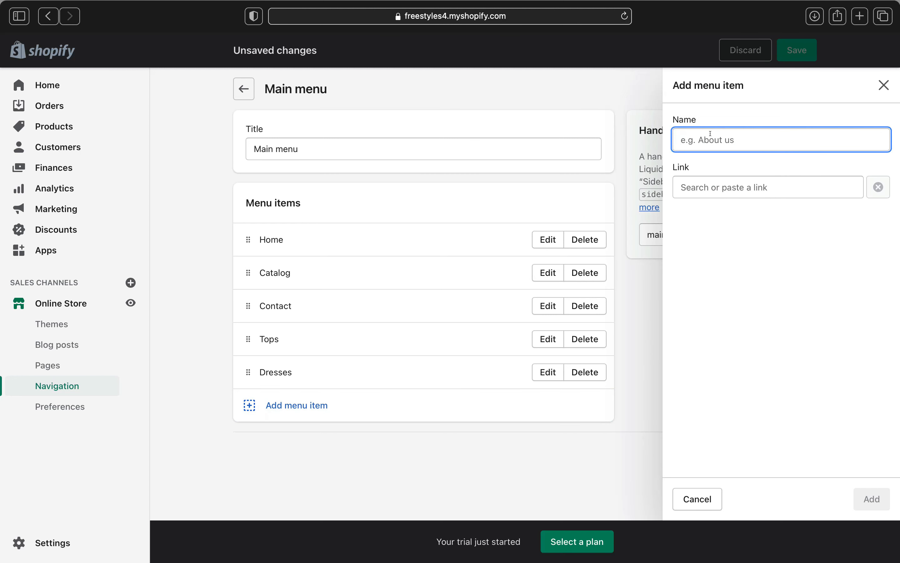
{"action": "type", "text": "Button"}
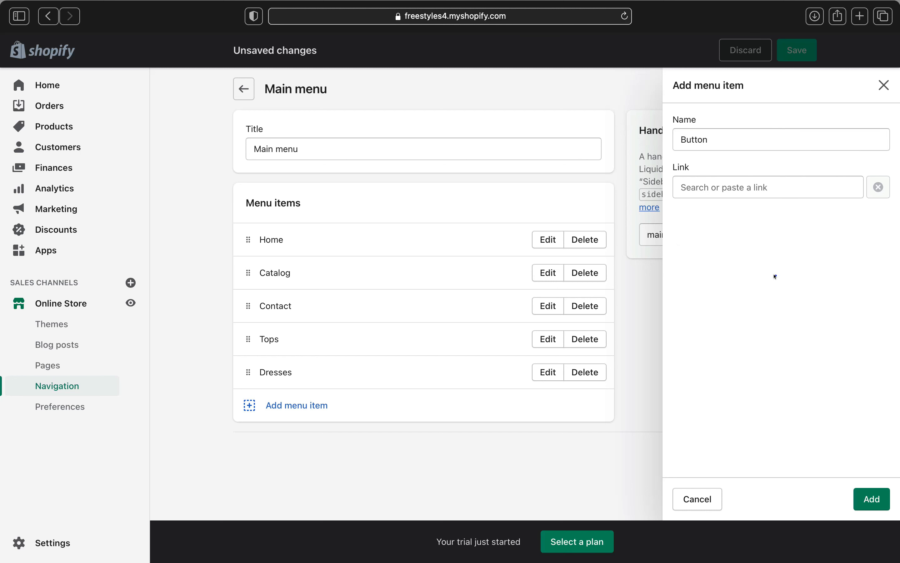
{"action": "left_click", "coordinate": [723, 187]}
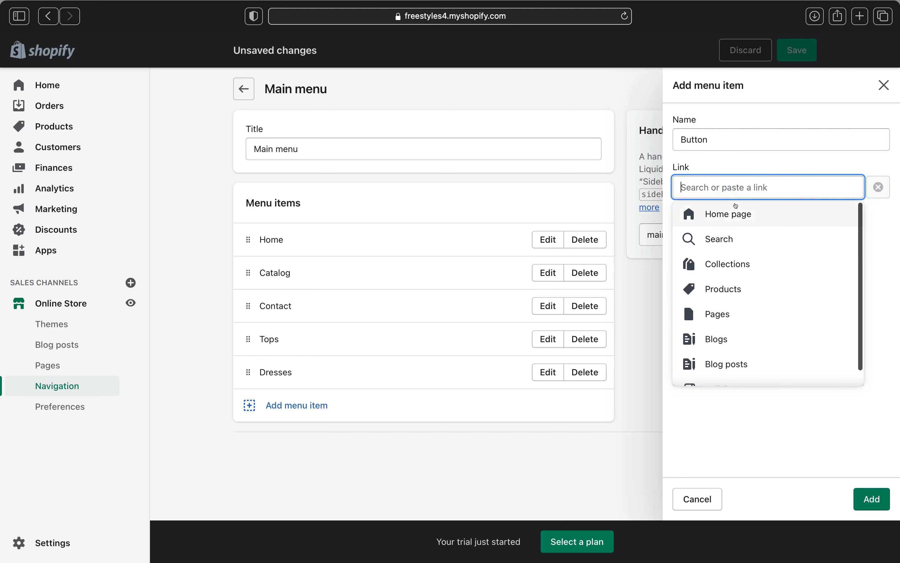
{"action": "left_click", "coordinate": [739, 263]}
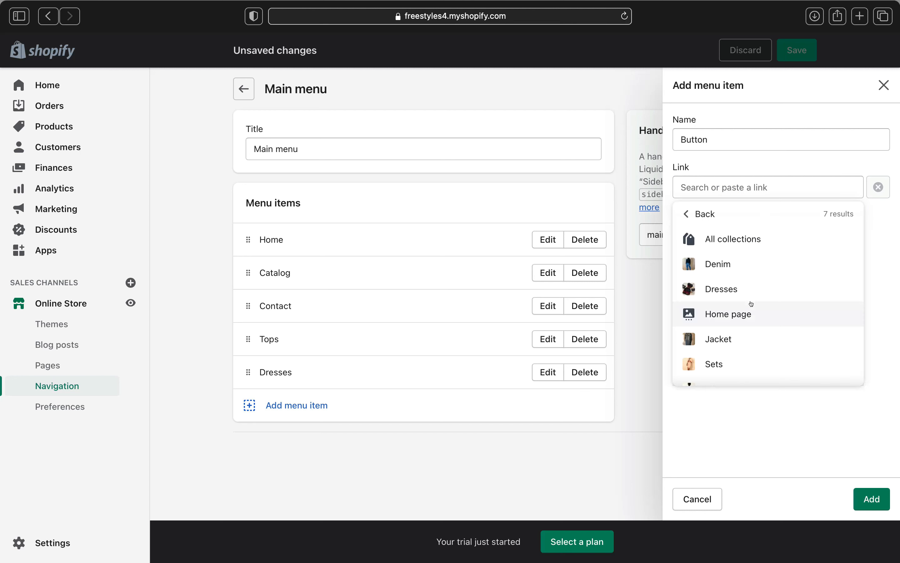
{"action": "left_click", "coordinate": [723, 262]}
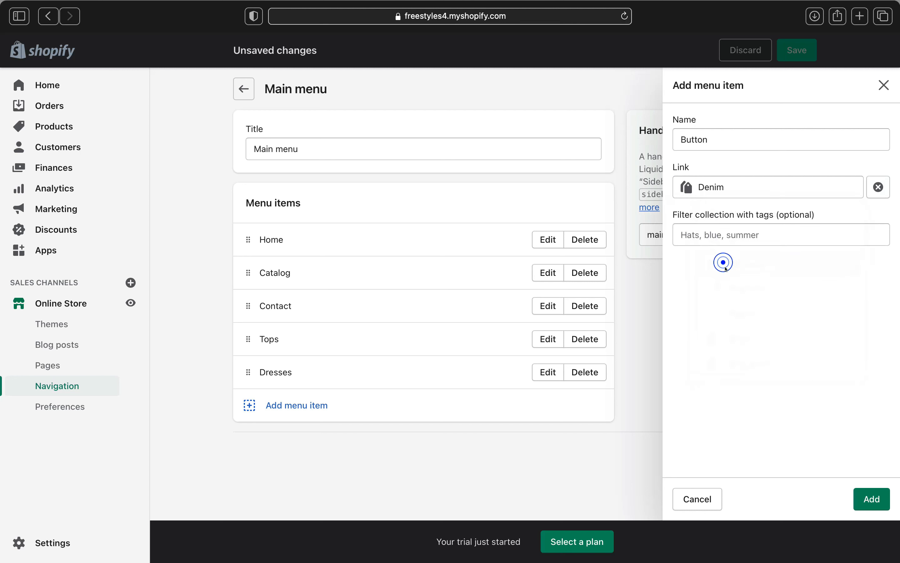
{"action": "left_click", "coordinate": [868, 497]}
Add a menu item named Jackets to the main menu, linked to the Jacket collection.
{"action": "left_click", "coordinate": [327, 438]}
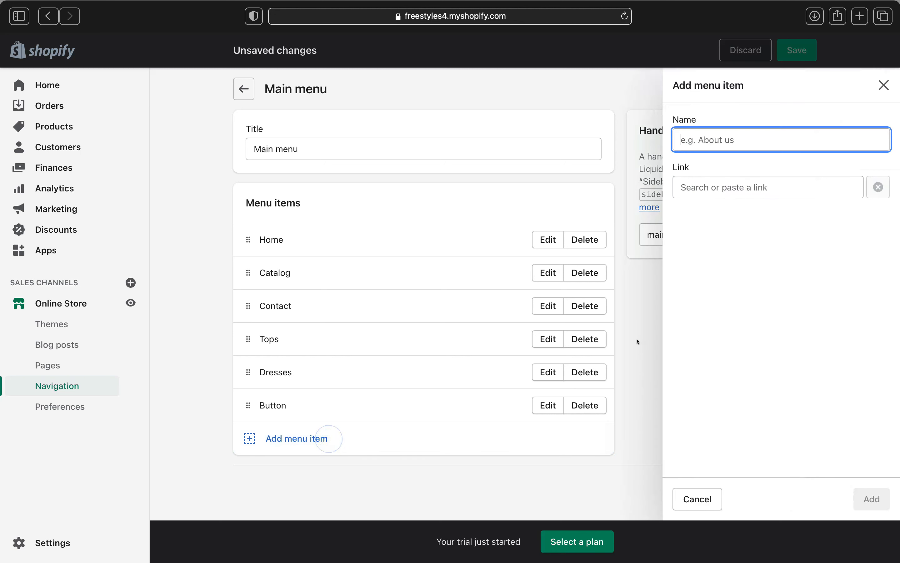
{"action": "type", "text": "Jackets"}
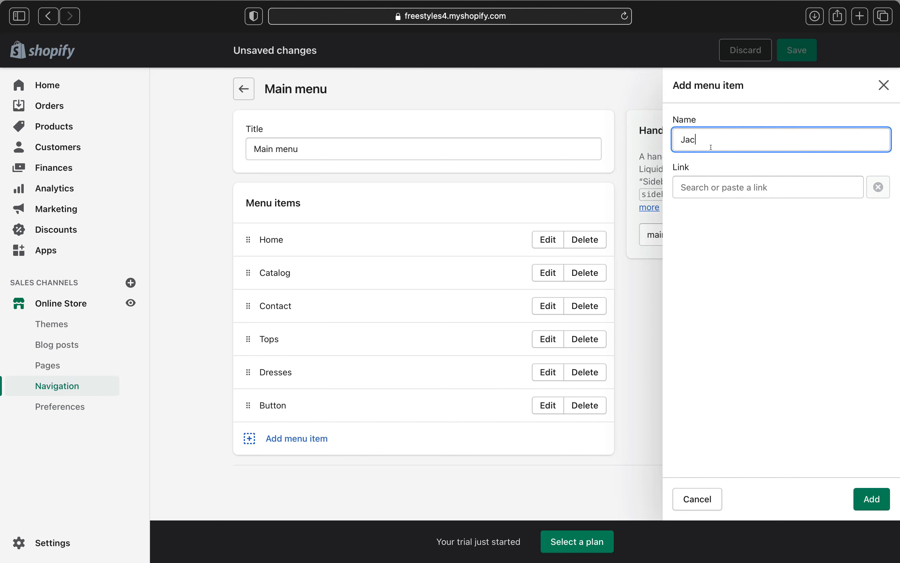
{"action": "left_click", "coordinate": [712, 198]}
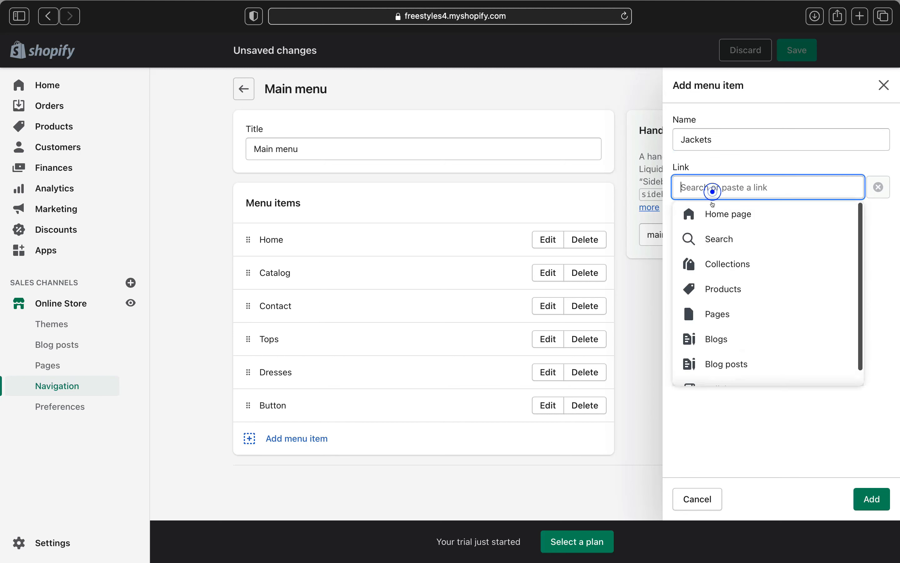
{"action": "left_click", "coordinate": [726, 259]}
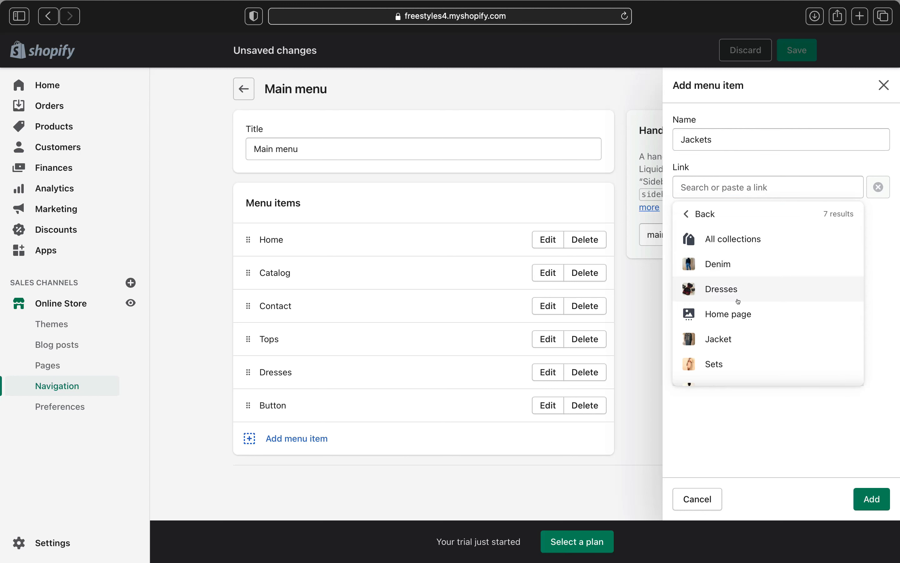
{"action": "left_click", "coordinate": [720, 336]}
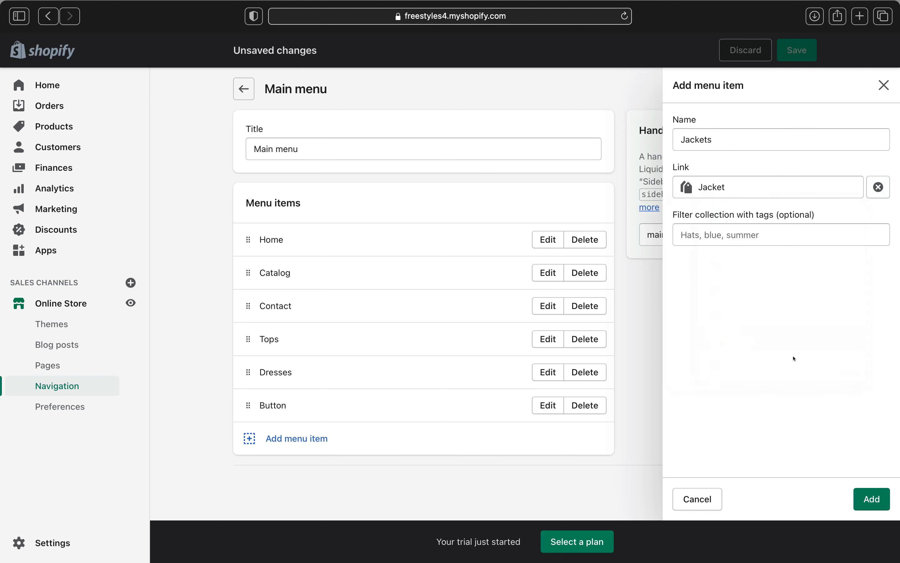
{"action": "left_click", "coordinate": [869, 491]}
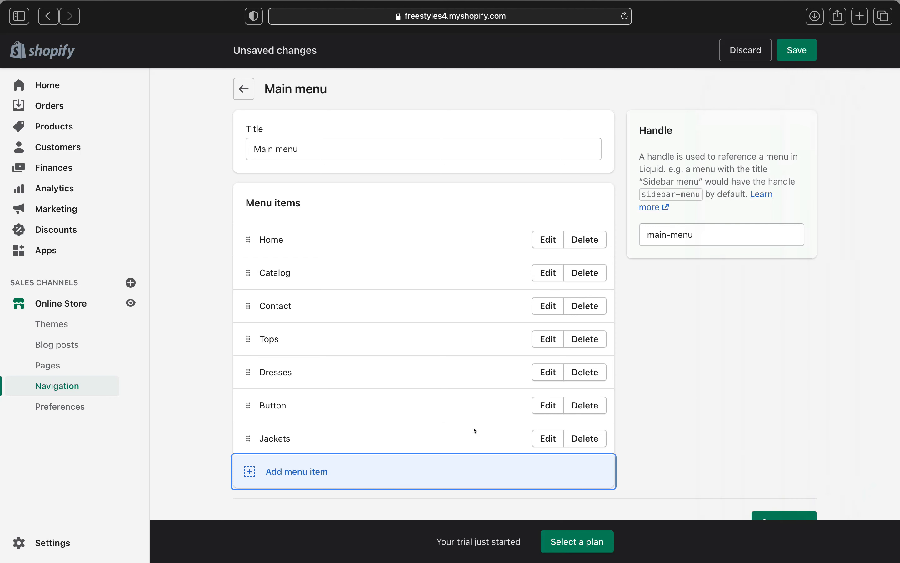
Reorder the menu items to Home, Tops, Button, Dresses, Jackets, Contact, Catalog and save the menu.
{"action": "scroll", "coordinate": [475, 430], "scroll_direction": "down", "scroll_amount": 2}
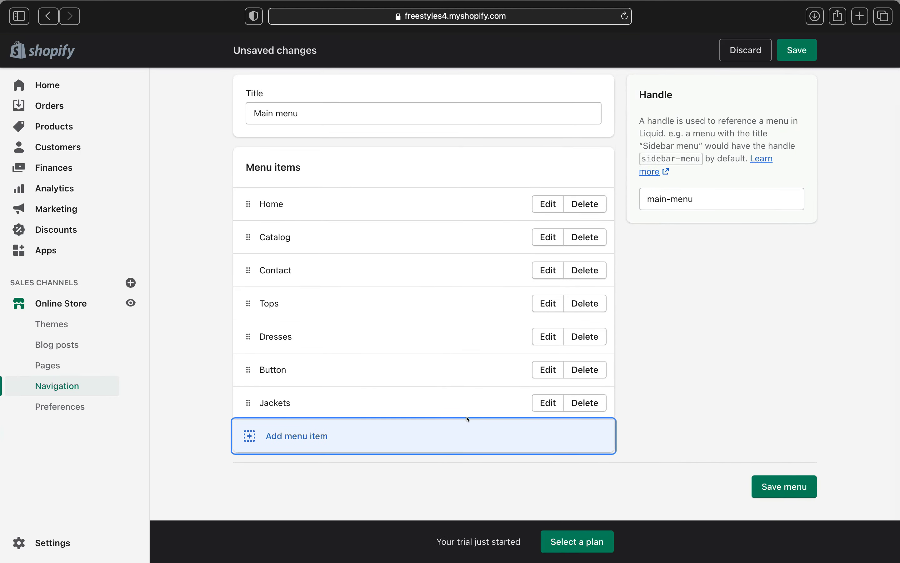
{"action": "scroll", "coordinate": [469, 422], "scroll_direction": "up", "scroll_amount": 2}
{"action": "scroll", "coordinate": [468, 419], "scroll_direction": "down", "scroll_amount": 1}
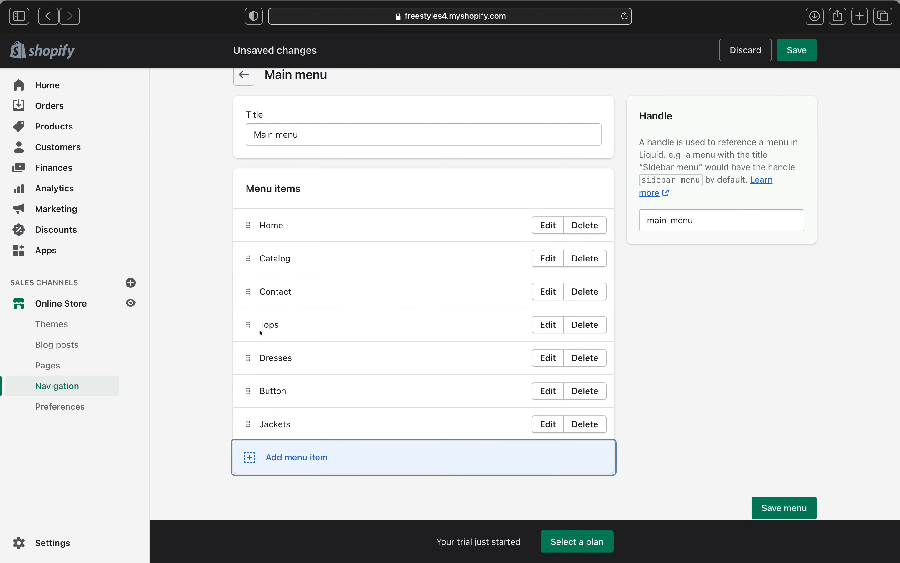
{"action": "left_click_drag", "start_coordinate": [246, 324], "coordinate": [258, 283]}
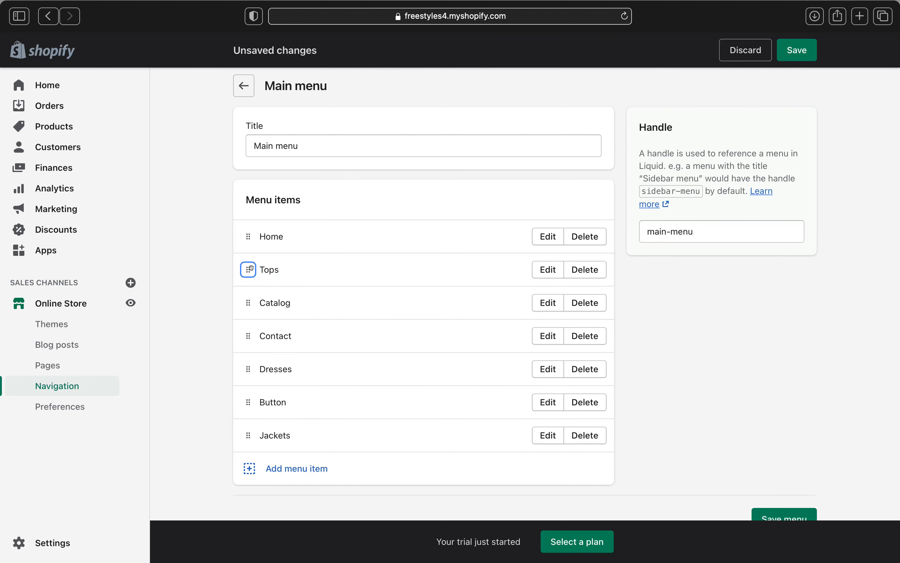
{"action": "left_click_drag", "start_coordinate": [247, 269], "coordinate": [253, 312]}
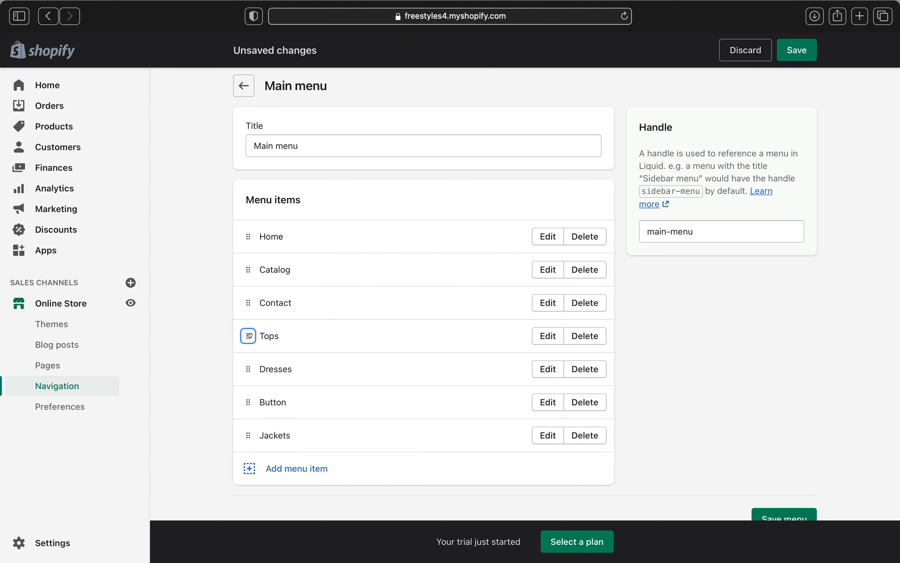
{"action": "left_click_drag", "start_coordinate": [249, 344], "coordinate": [250, 313]}
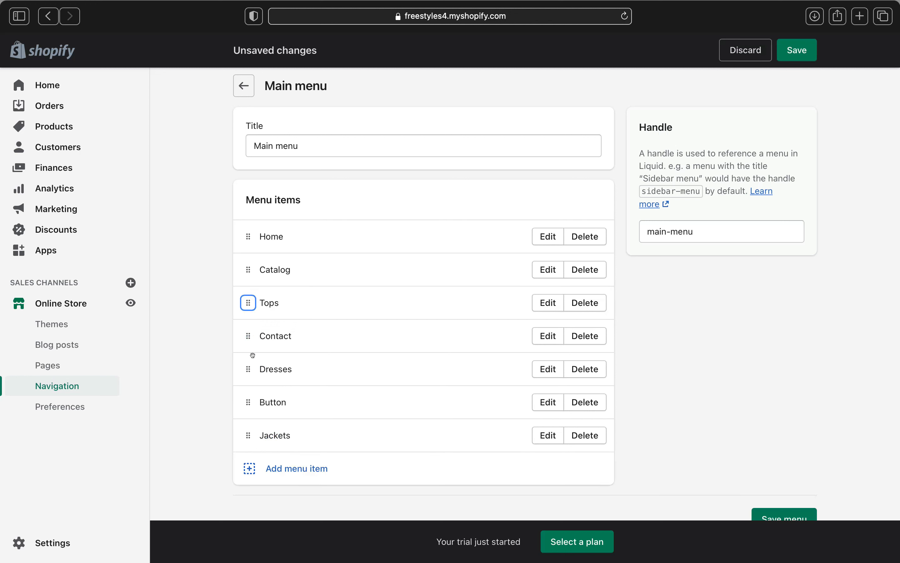
{"action": "left_click_drag", "start_coordinate": [245, 336], "coordinate": [251, 287]}
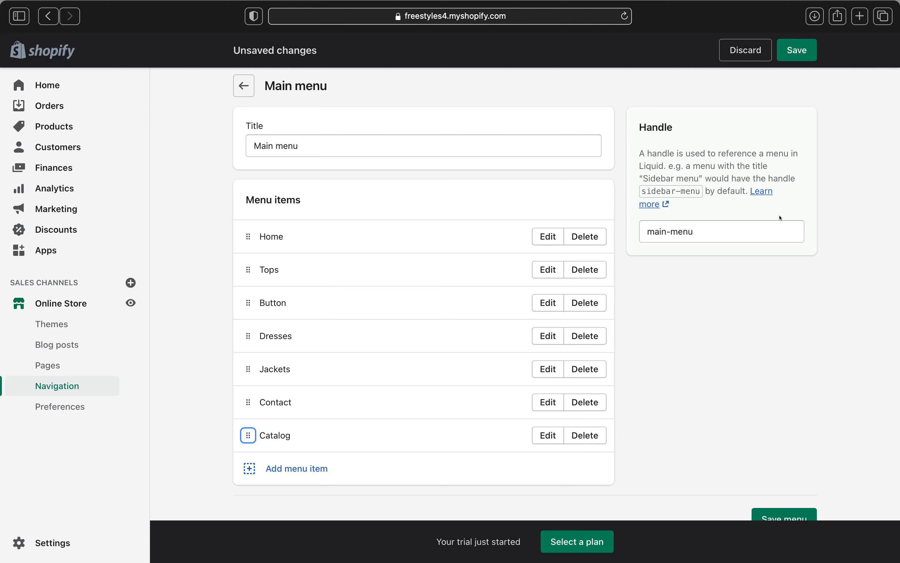
{"action": "left_click", "coordinate": [796, 50]}
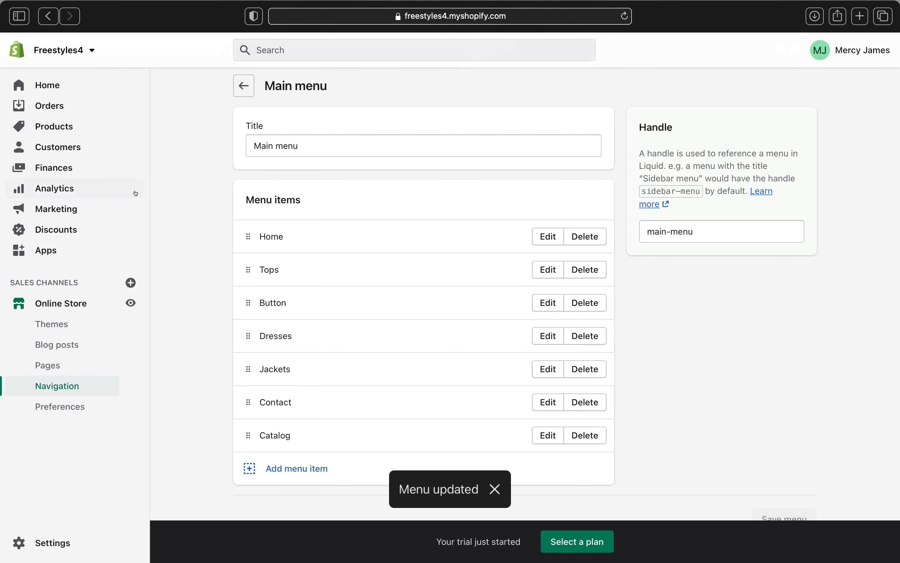
Open the Simple theme for customization, examine the home page's sidebar menu and follow its Tops link in the preview.
{"action": "left_click", "coordinate": [60, 324]}
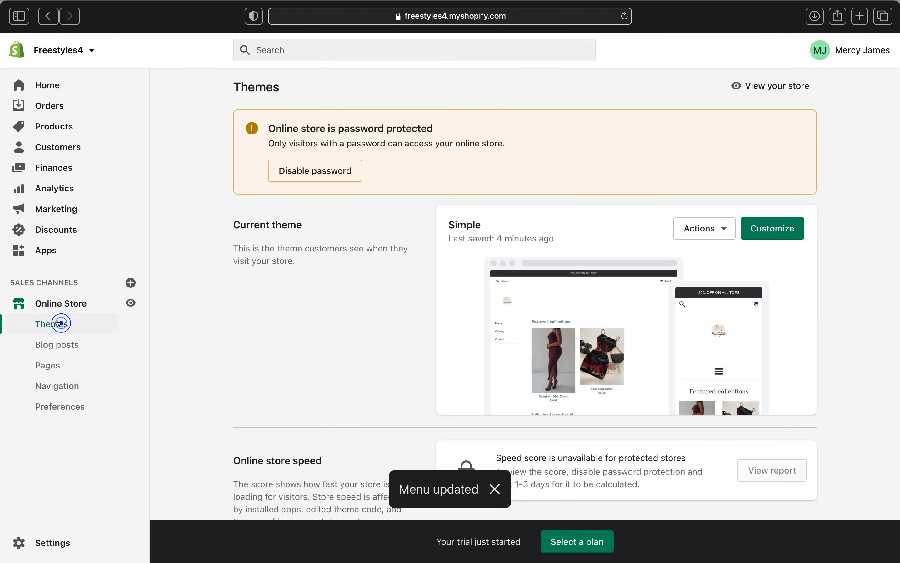
{"action": "left_click", "coordinate": [777, 228]}
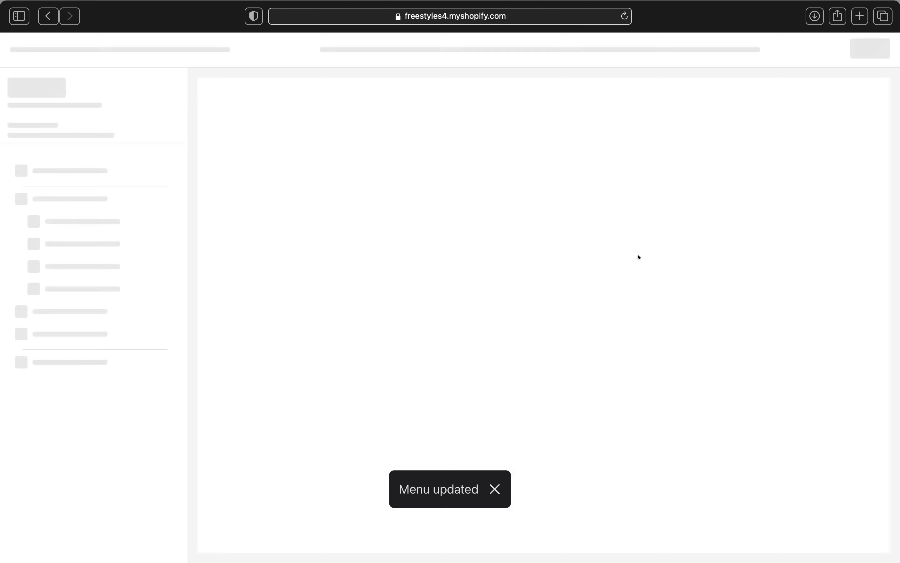
{"action": "scroll", "coordinate": [338, 300], "scroll_direction": "down", "scroll_amount": 2}
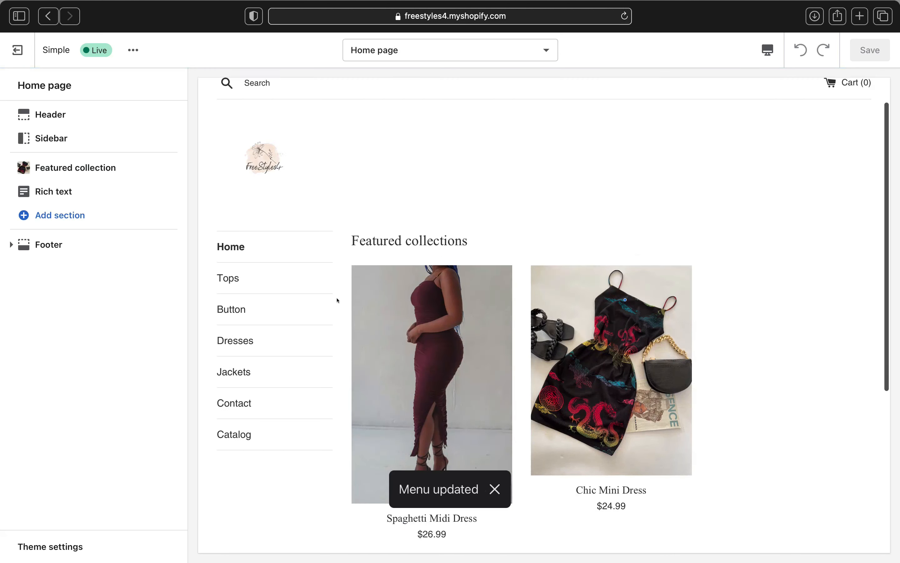
{"action": "scroll", "coordinate": [338, 300], "scroll_direction": "down", "scroll_amount": 3}
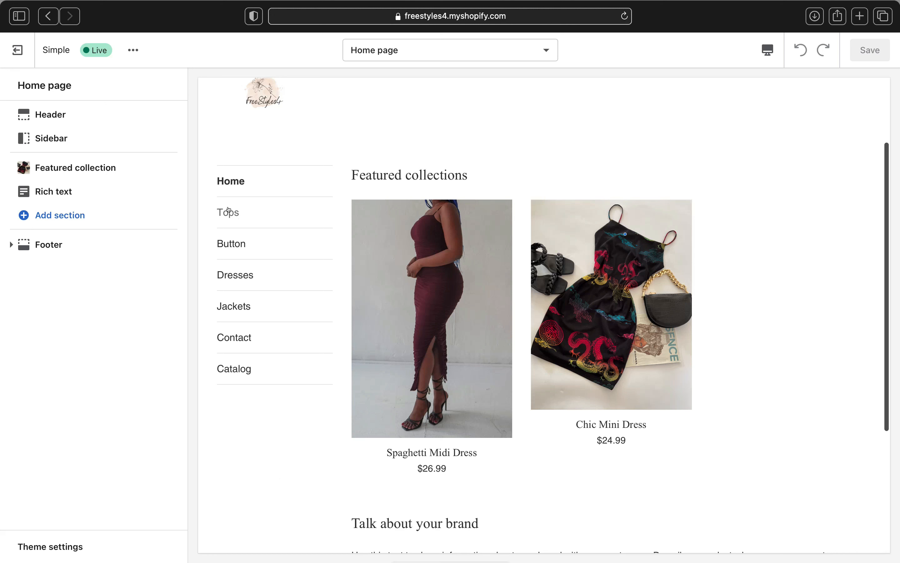
{"action": "left_click", "coordinate": [229, 210]}
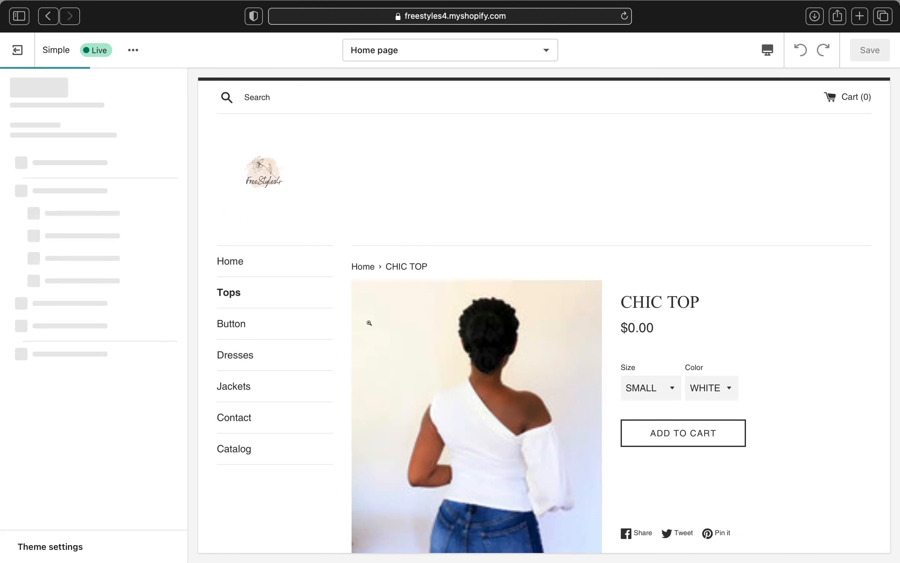
Check the Dresses and Jackets links in the preview's sidebar menu and examine the menu on the home page.
{"action": "scroll", "coordinate": [548, 311], "scroll_direction": "down", "scroll_amount": 4}
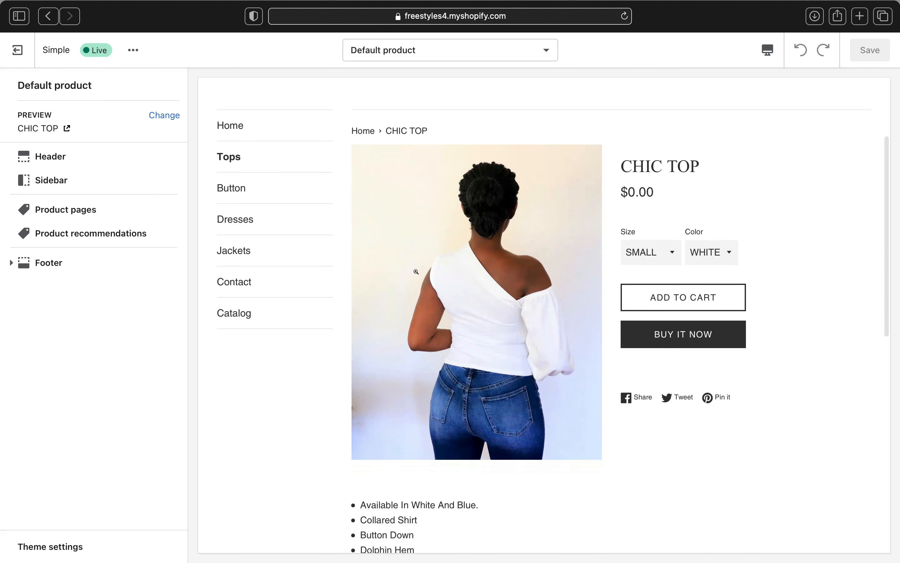
{"action": "left_click", "coordinate": [243, 225]}
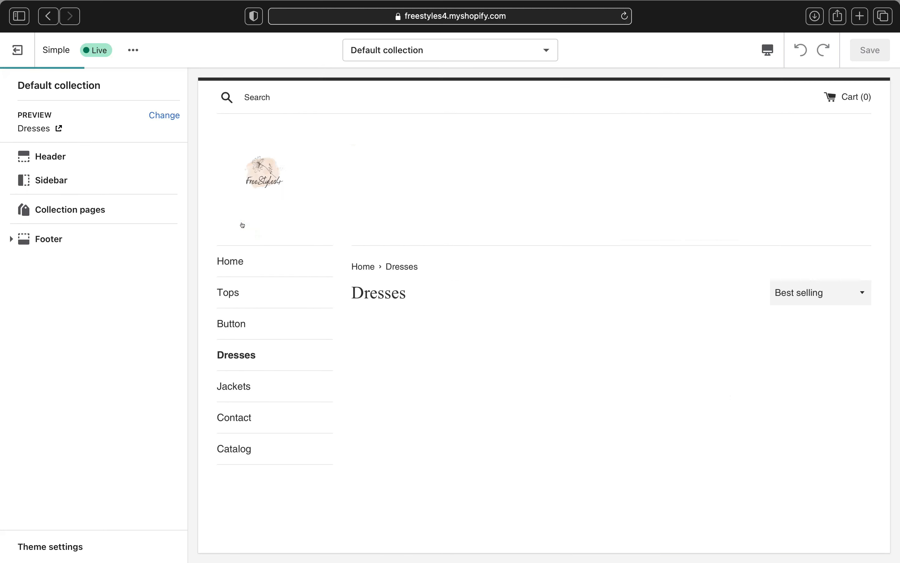
{"action": "scroll", "coordinate": [330, 326], "scroll_direction": "down", "scroll_amount": 5}
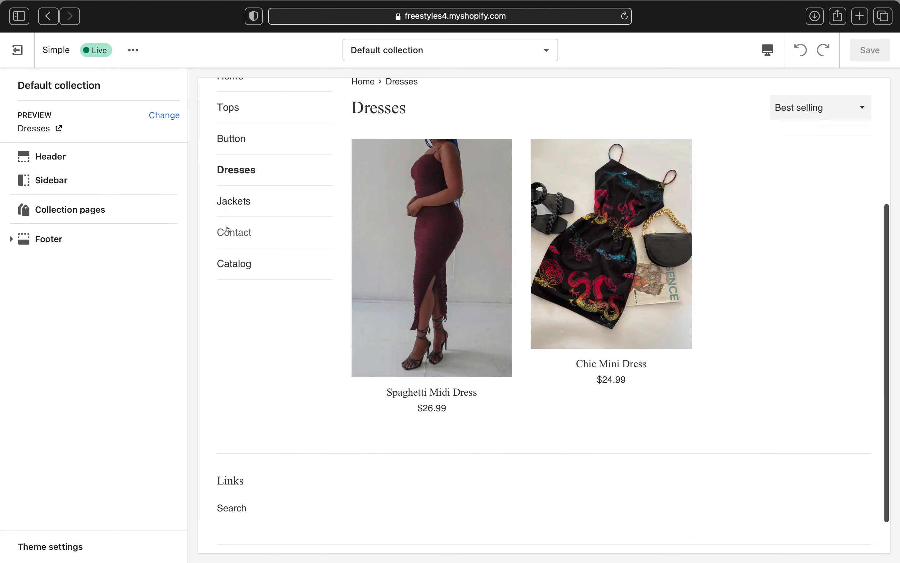
{"action": "left_click", "coordinate": [240, 201]}
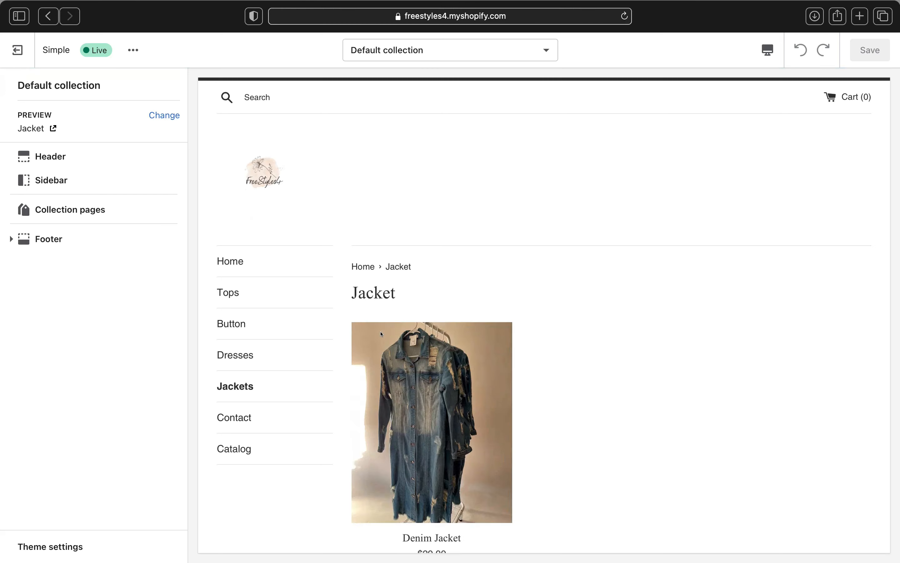
{"action": "scroll", "coordinate": [381, 334], "scroll_direction": "down", "scroll_amount": 3}
{"action": "left_click", "coordinate": [244, 270]}
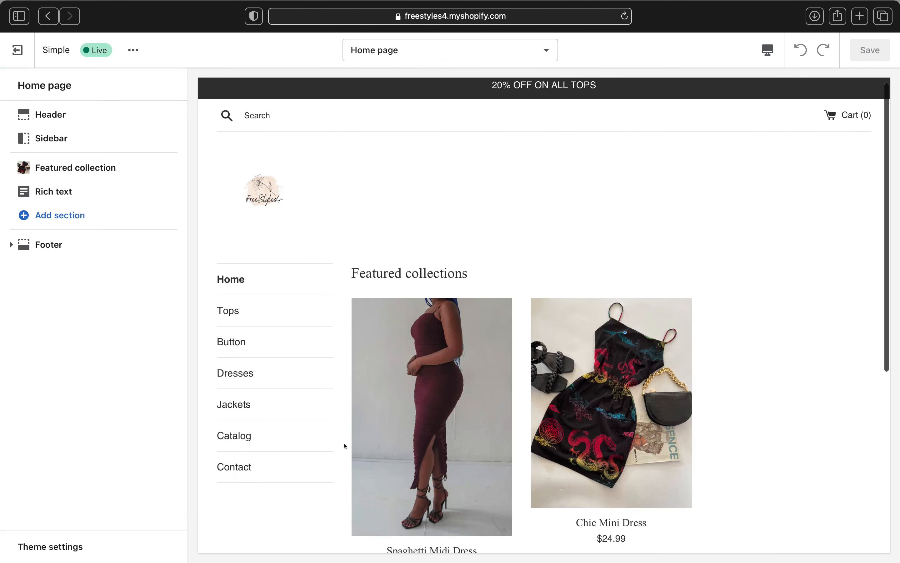
{"action": "scroll", "coordinate": [345, 445], "scroll_direction": "down", "scroll_amount": 2}
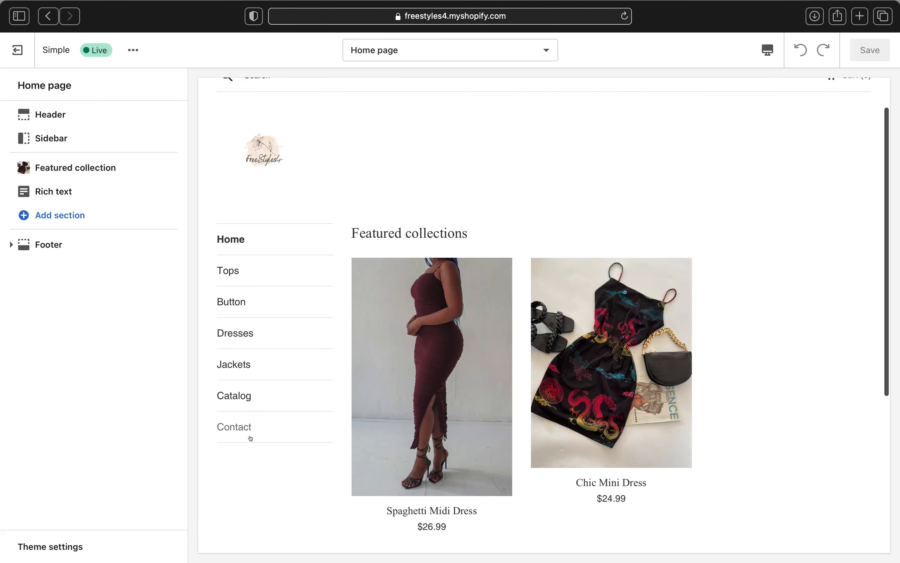
{"action": "scroll", "coordinate": [259, 261], "scroll_direction": "up", "scroll_amount": 2}
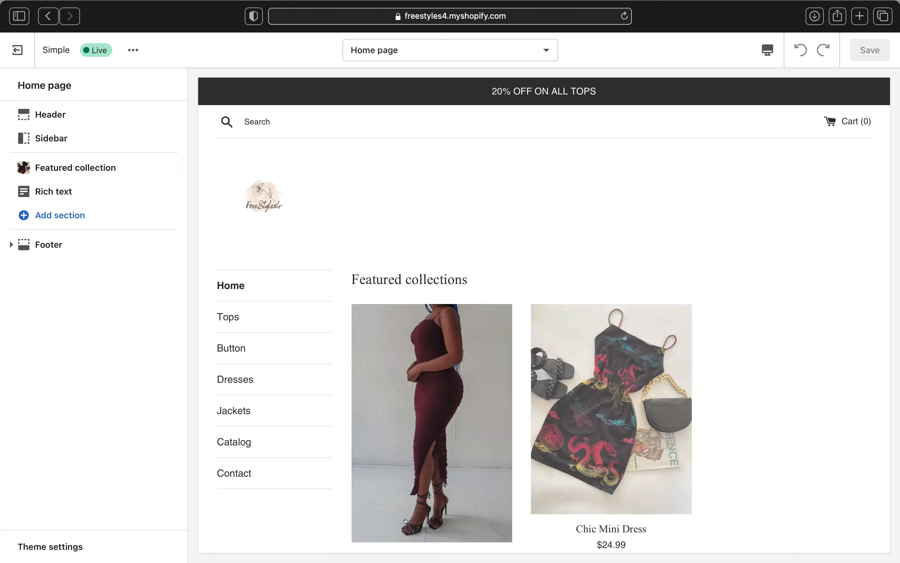
Set the heading of the home page's Rich text section to "About Us".
{"action": "left_click", "coordinate": [68, 193]}
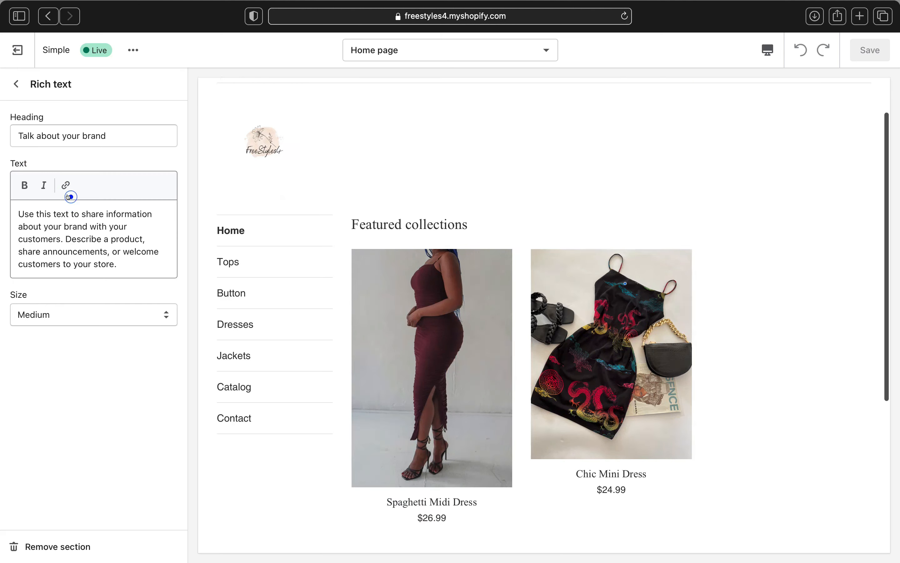
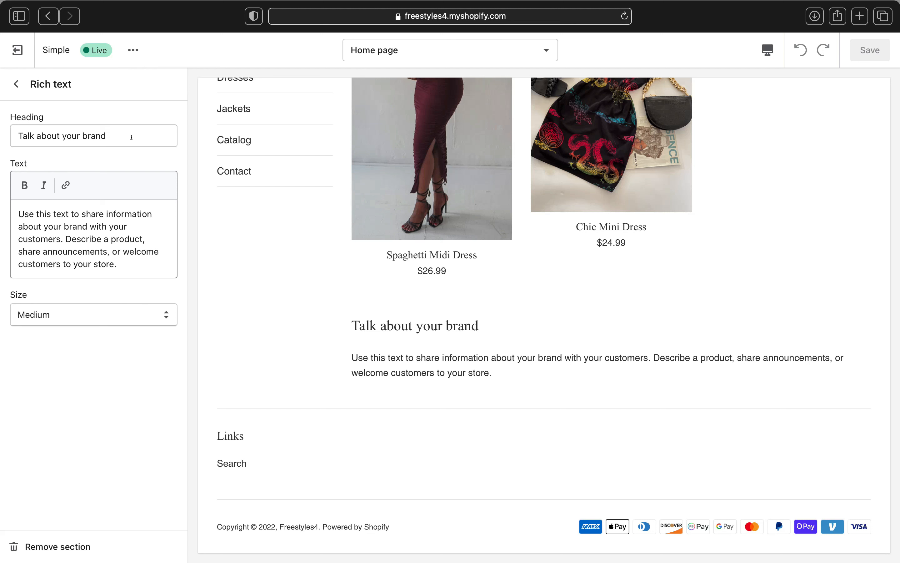
{"action": "left_click", "coordinate": [132, 137]}
{"action": "key", "text": "BackSpace"}
{"action": "key", "text": "BackSpace"}
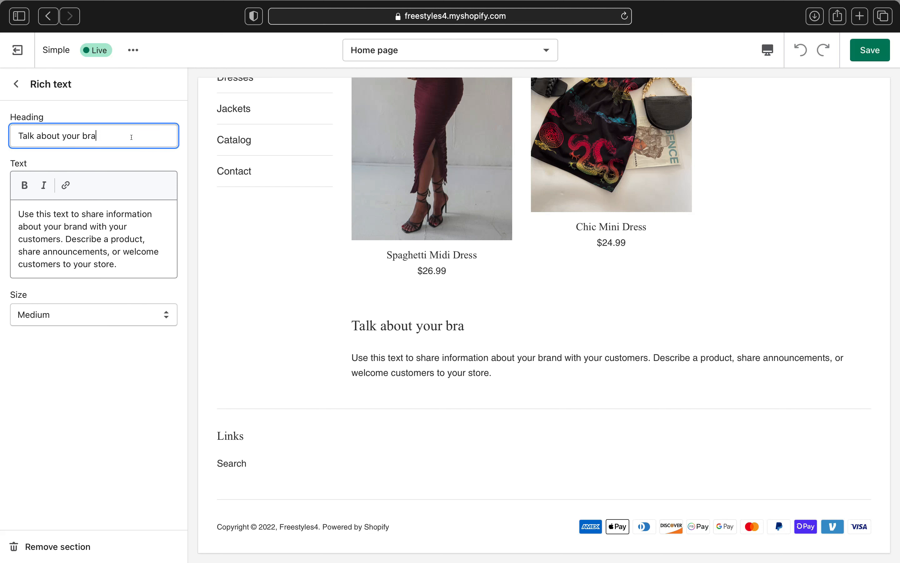
{"action": "key", "text": "BackSpace"}
{"action": "key", "text": "BackSpace"}
{"action": "key", "text": "BackSpace"}
{"action": "key", "text": "BackSpace"}
{"action": "key", "text": "BackSpace"}
{"action": "key", "text": "BackSpace"}
{"action": "key", "text": "BackSpace"}
{"action": "key", "text": "BackSpace"}
{"action": "key", "text": "BackSpace"}
{"action": "key", "text": "BackSpace"}
{"action": "key", "text": "BackSpace"}
{"action": "key", "text": "BackSpace"}
{"action": "key", "text": "BackSpace"}
{"action": "key", "text": "BackSpace"}
{"action": "key", "text": "BackSpace"}
{"action": "key", "text": "BackSpace"}
{"action": "key", "text": "BackSpace"}
{"action": "key", "text": "BackSpace"}
{"action": "key", "text": "BackSpace"}
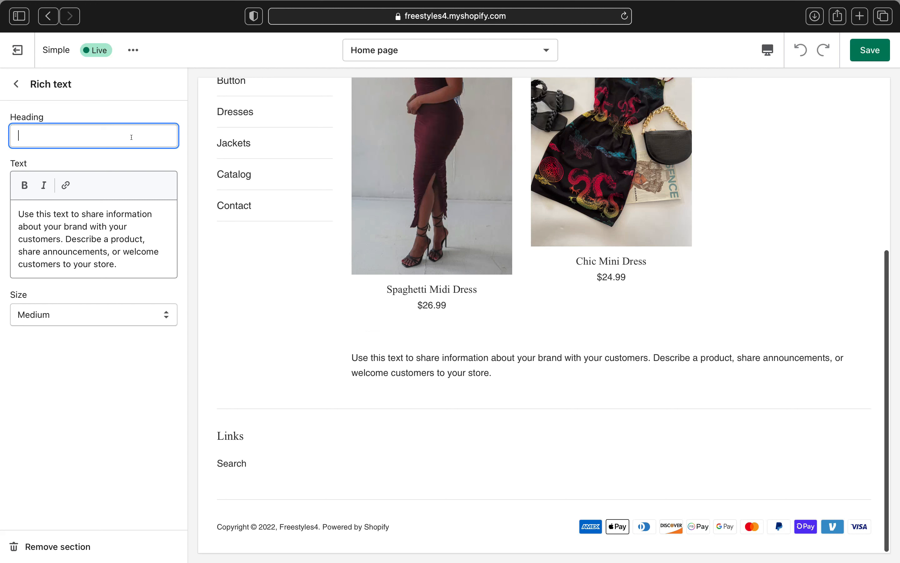
{"action": "type", "text": "Abou"}
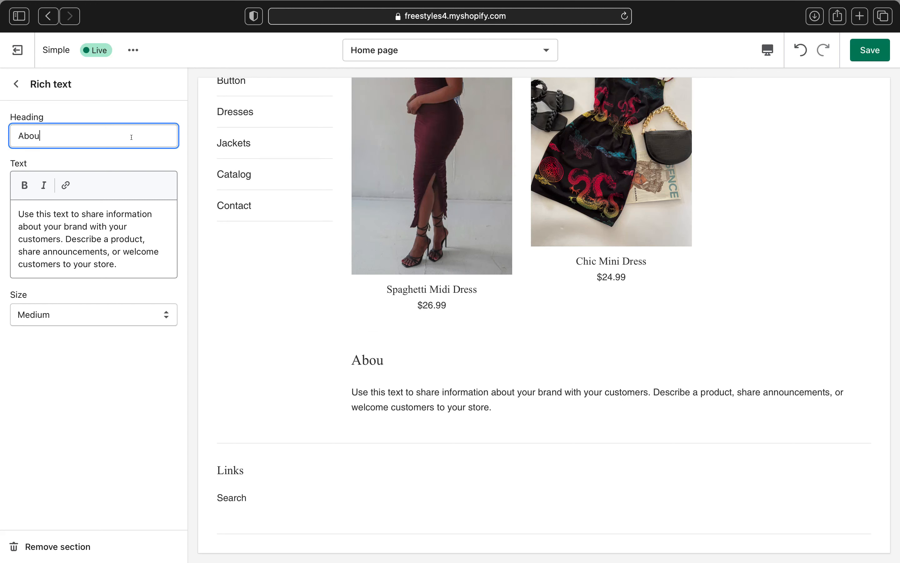
{"action": "type", "text": "t Us"}
Replace the body text of the About Us section with "Tell your about your brand.".
{"action": "left_click_drag", "start_coordinate": [22, 212], "coordinate": [139, 271]}
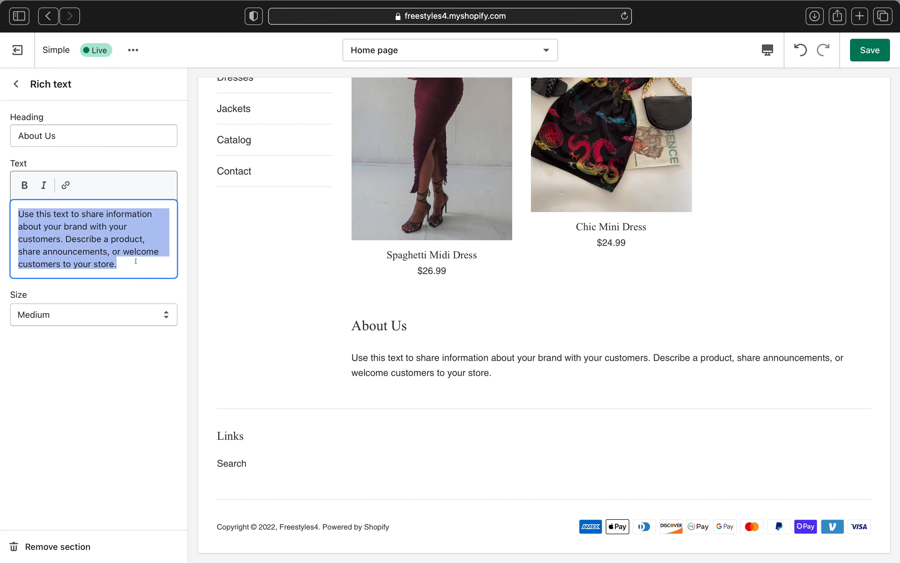
{"action": "type", "text": "Tel"}
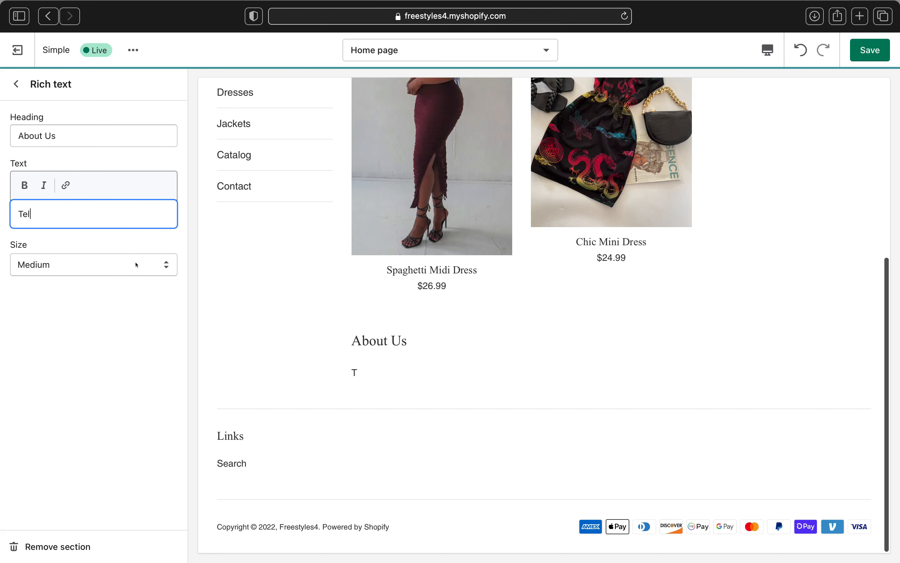
{"action": "type", "text": "l your "}
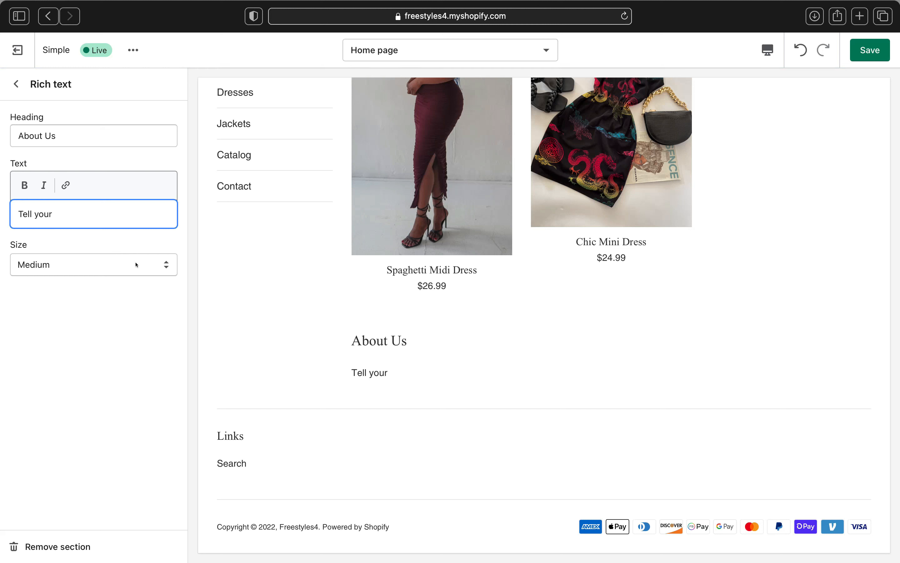
{"action": "type", "text": "about your brand."}
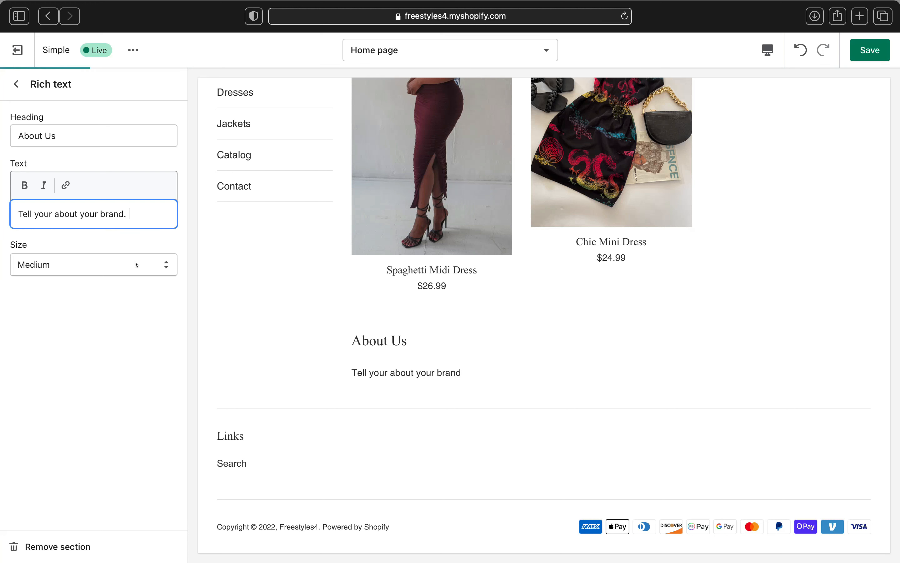
Try the Small and Large sizes on the About Us section and set its size back to Medium.
{"action": "left_click", "coordinate": [153, 270]}
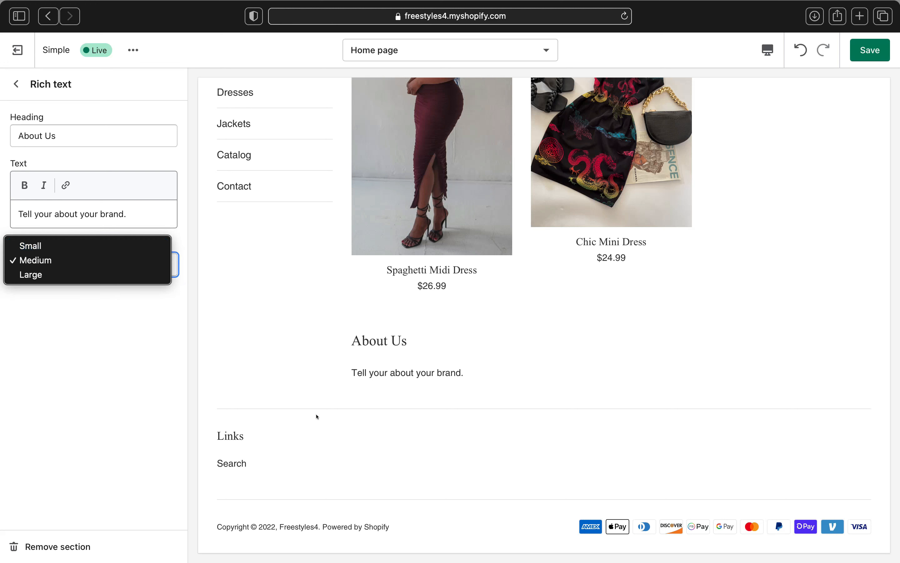
{"action": "left_click", "coordinate": [71, 243]}
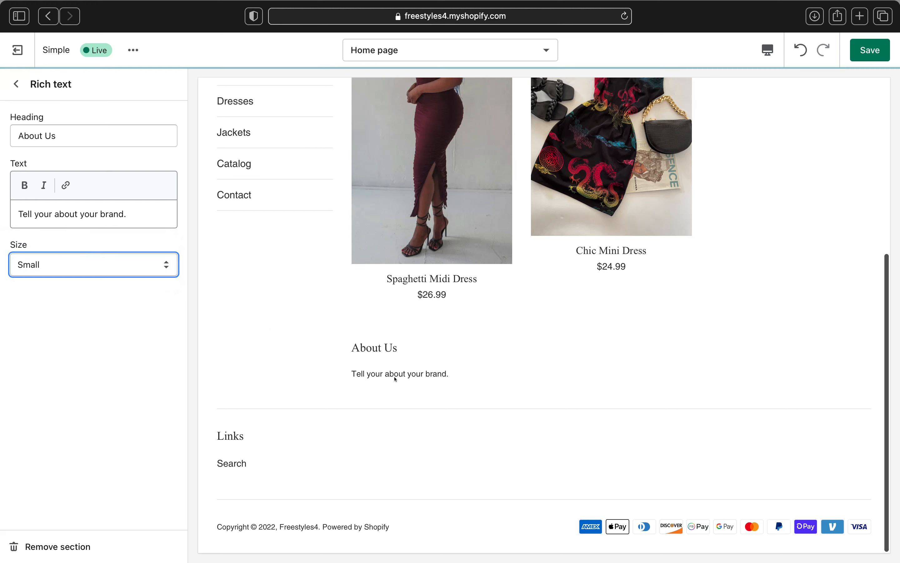
{"action": "left_click", "coordinate": [167, 264]}
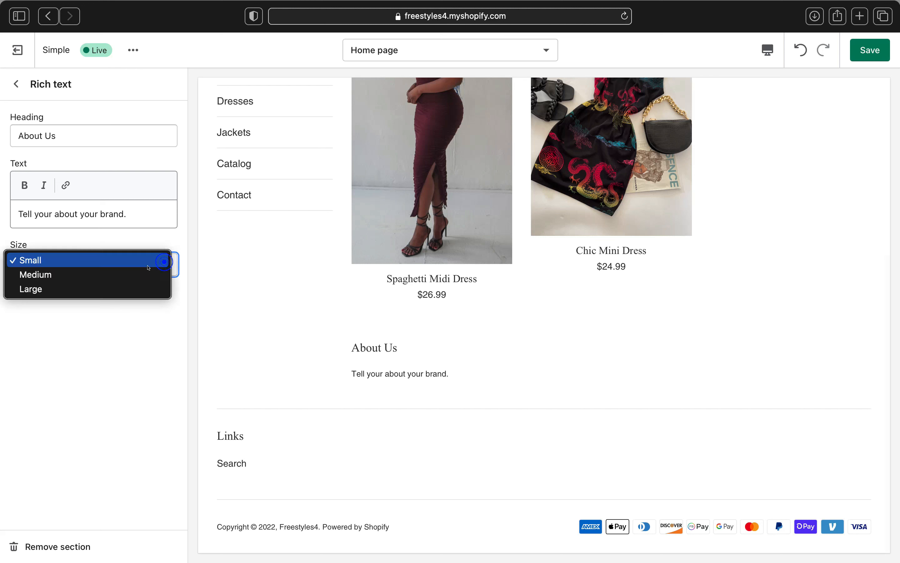
{"action": "left_click", "coordinate": [119, 290]}
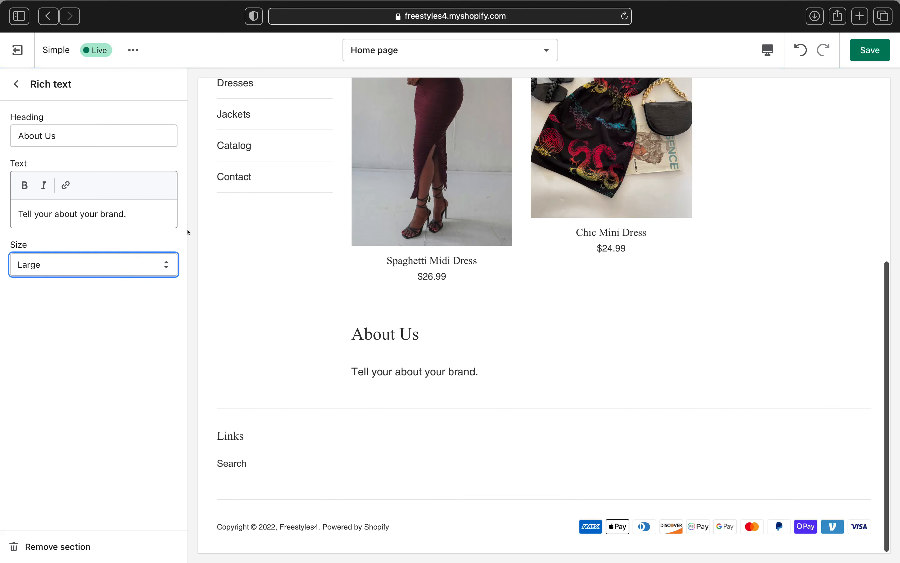
{"action": "left_click", "coordinate": [167, 264]}
{"action": "left_click", "coordinate": [111, 243]}
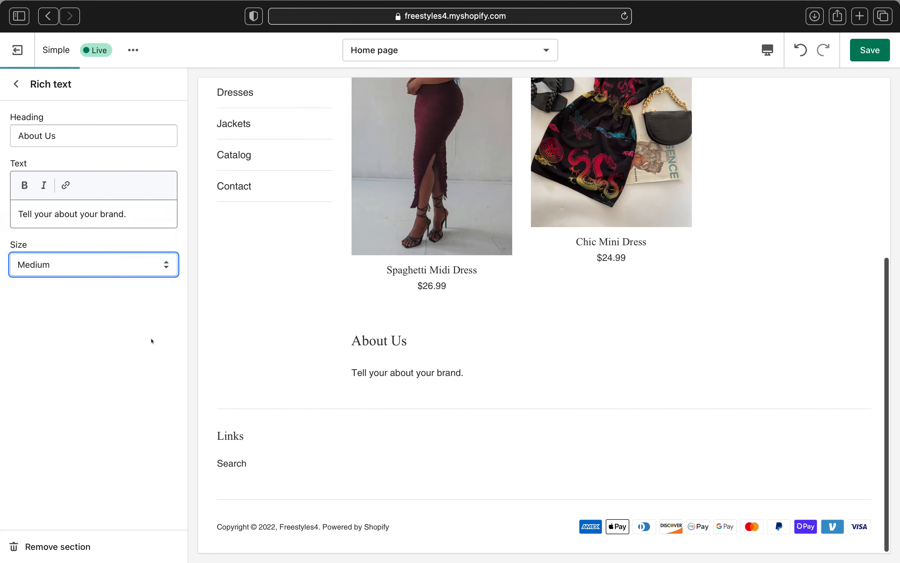
Save the theme changes and check the About Us section in the home page preview.
{"action": "scroll", "coordinate": [492, 361], "scroll_direction": "up", "scroll_amount": 10}
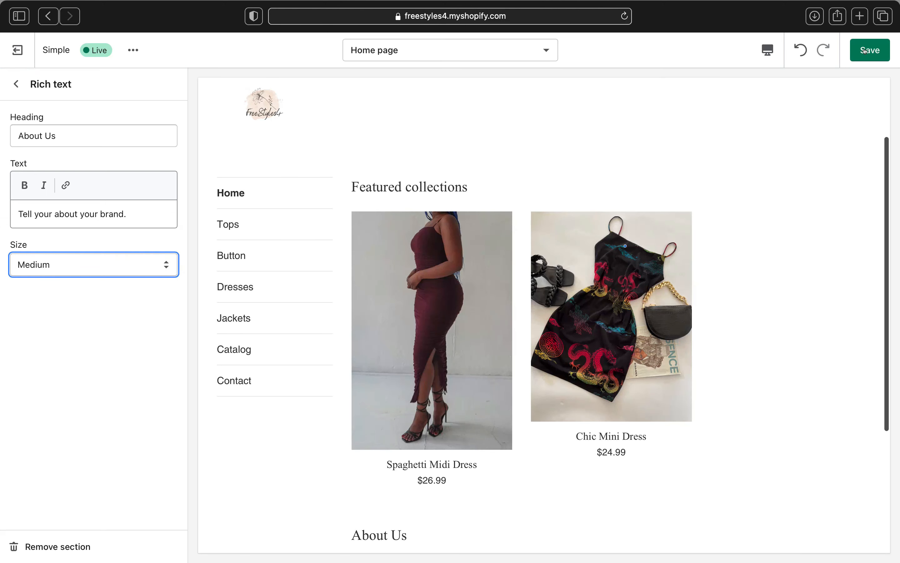
{"action": "left_click", "coordinate": [869, 50]}
{"action": "scroll", "coordinate": [413, 154], "scroll_direction": "down", "scroll_amount": 5}
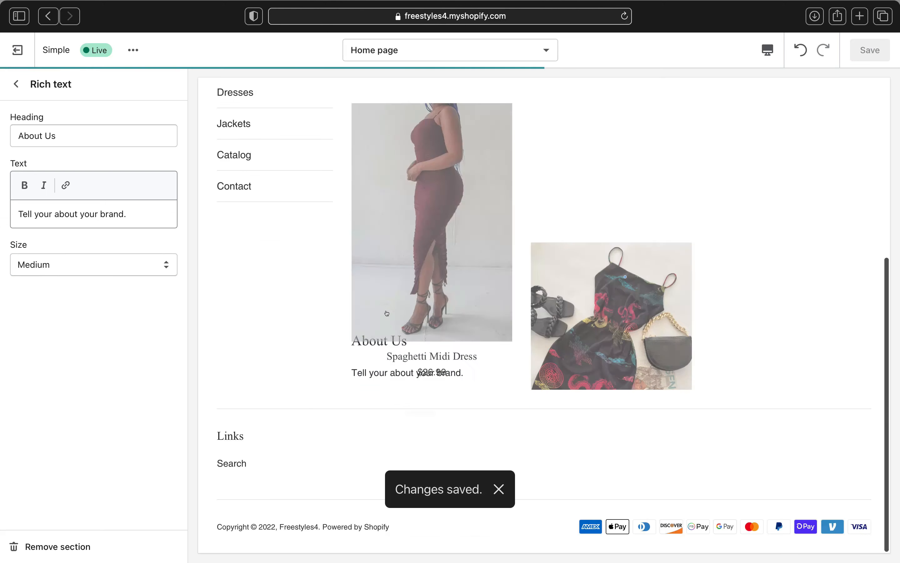
Add a Newsletter section to the home page below the Rich text section and open its settings.
{"action": "left_click", "coordinate": [11, 88]}
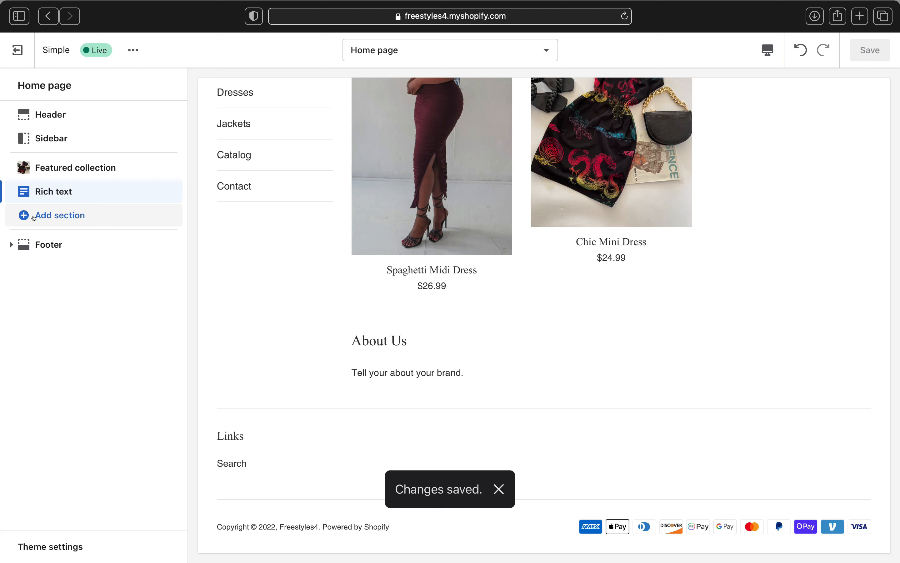
{"action": "left_click", "coordinate": [24, 216]}
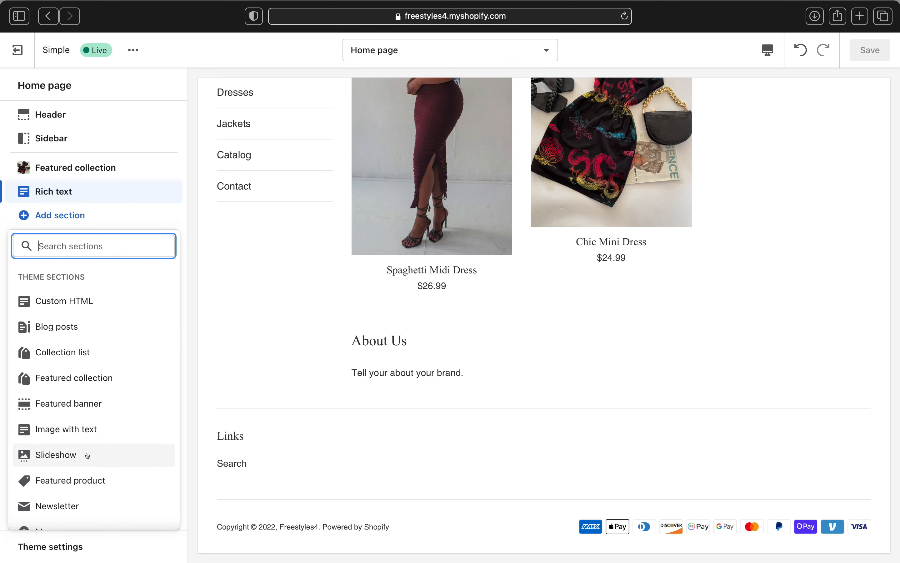
{"action": "scroll", "coordinate": [88, 455], "scroll_direction": "down", "scroll_amount": 2}
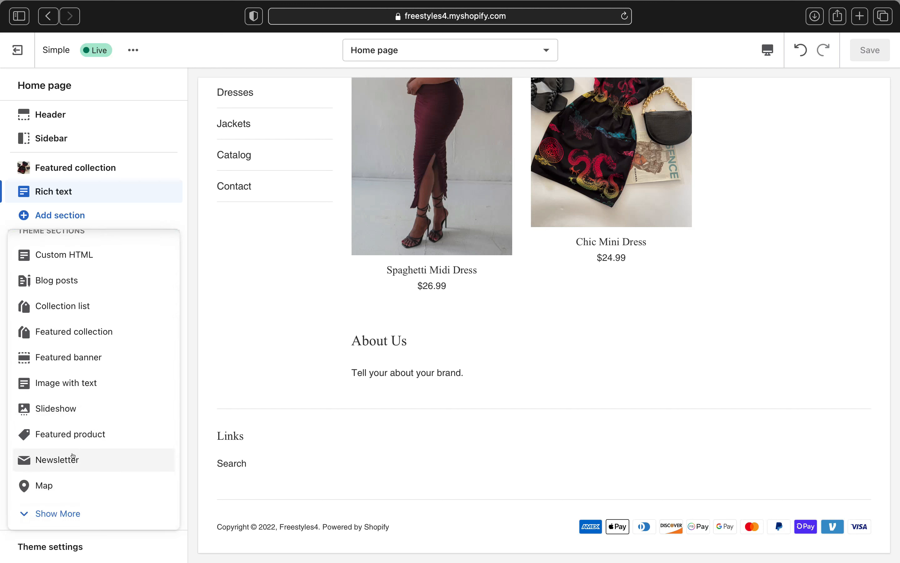
{"action": "left_click", "coordinate": [73, 457]}
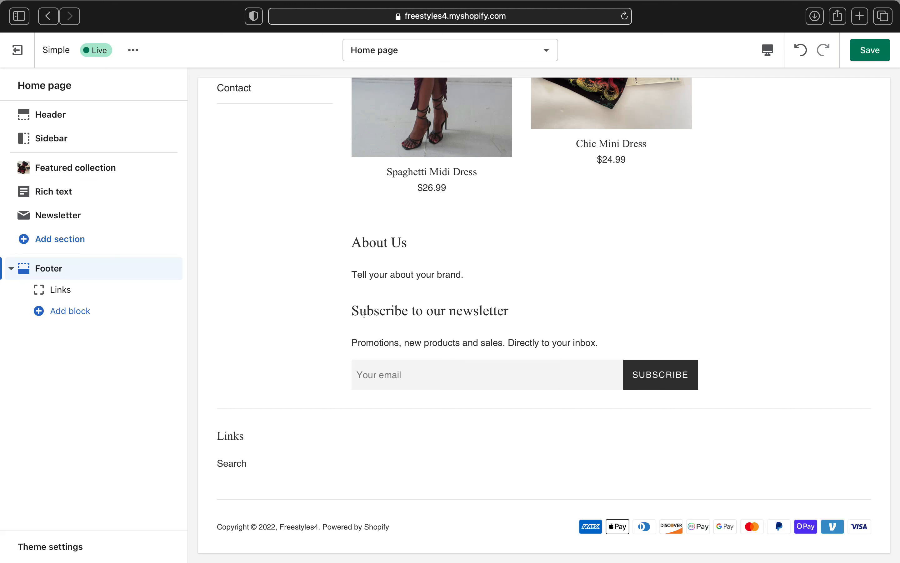
{"action": "left_click", "coordinate": [65, 207]}
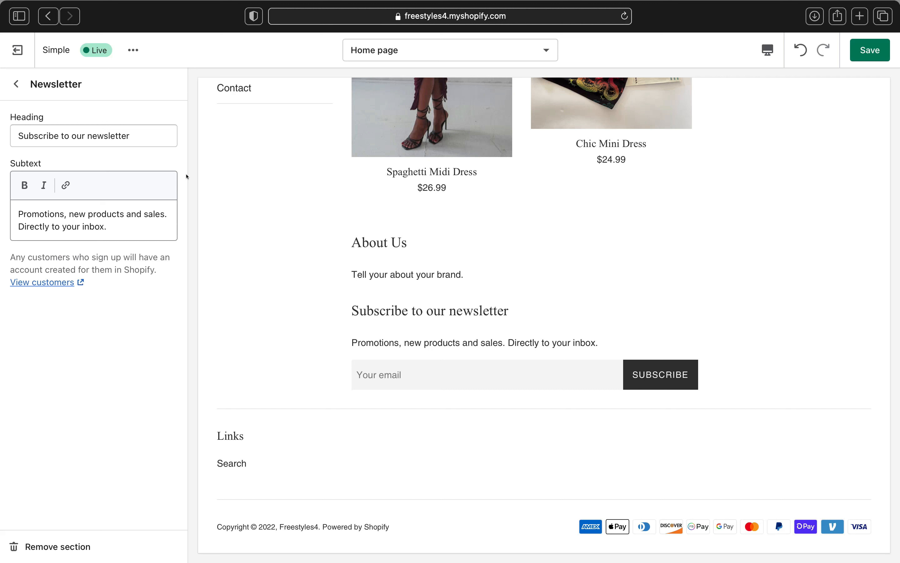
Retype the end of the newsletter heading so that it reads "Subscribe to our newsletter".
{"action": "left_click", "coordinate": [148, 136]}
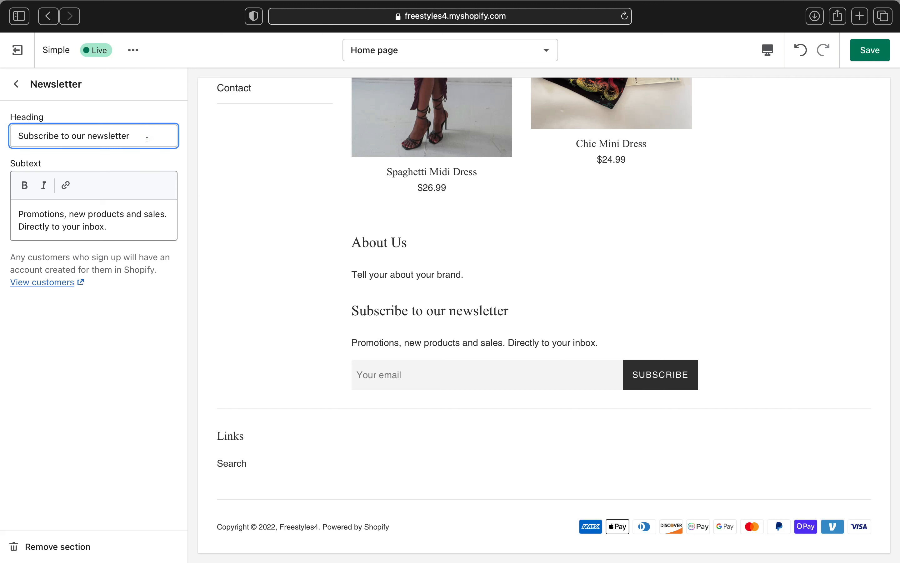
{"action": "key", "text": "BackSpace"}
{"action": "key", "text": "BackSpace"}
{"action": "key", "text": "BackSpace"}
{"action": "key", "text": "BackSpace"}
{"action": "key", "text": "BackSpace"}
{"action": "key", "text": "BackSpace"}
{"action": "key", "text": "BackSpace"}
{"action": "type", "text": "sl"}
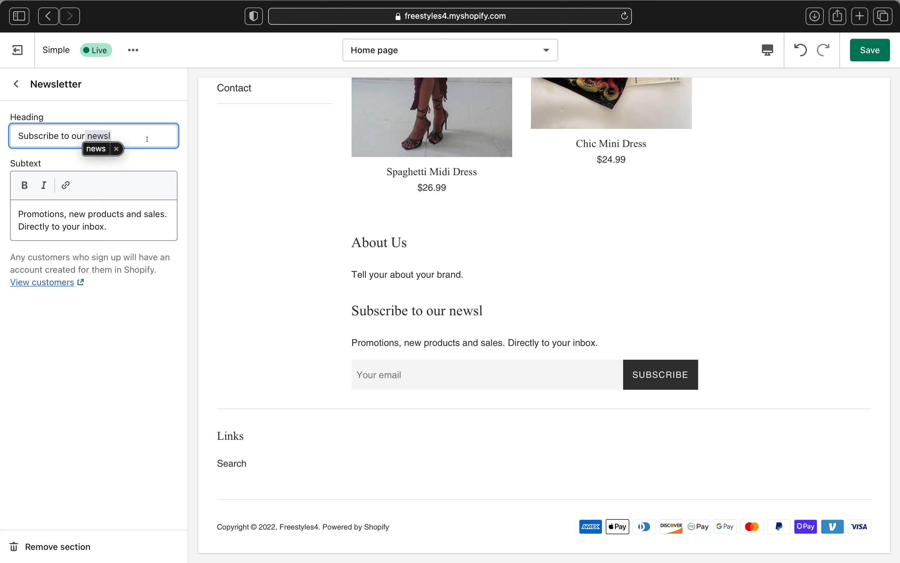
{"action": "type", "text": "etter"}
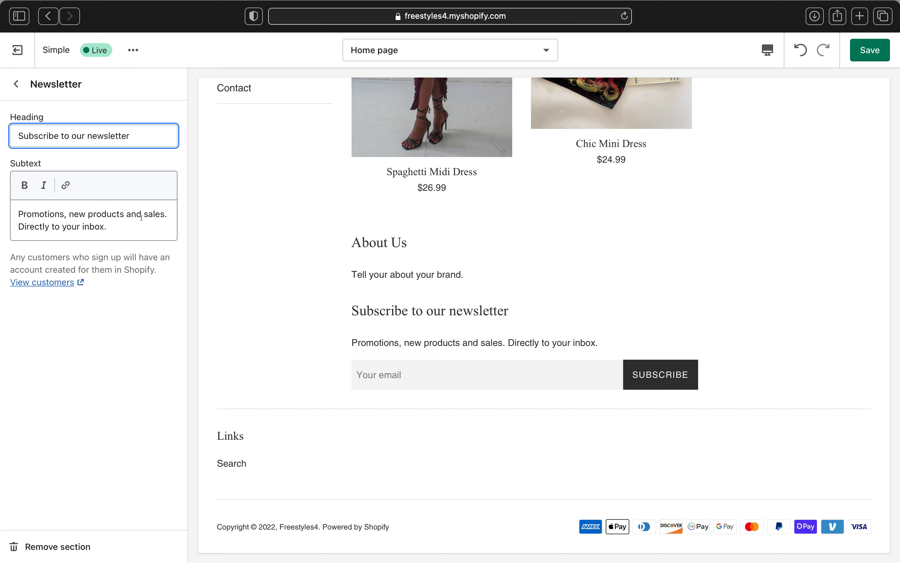
Replace the newsletter subtext with "Subscribe on our newsletter to be the first one to know about our new arrivals".
{"action": "left_click", "coordinate": [116, 187]}
{"action": "left_click", "coordinate": [109, 225]}
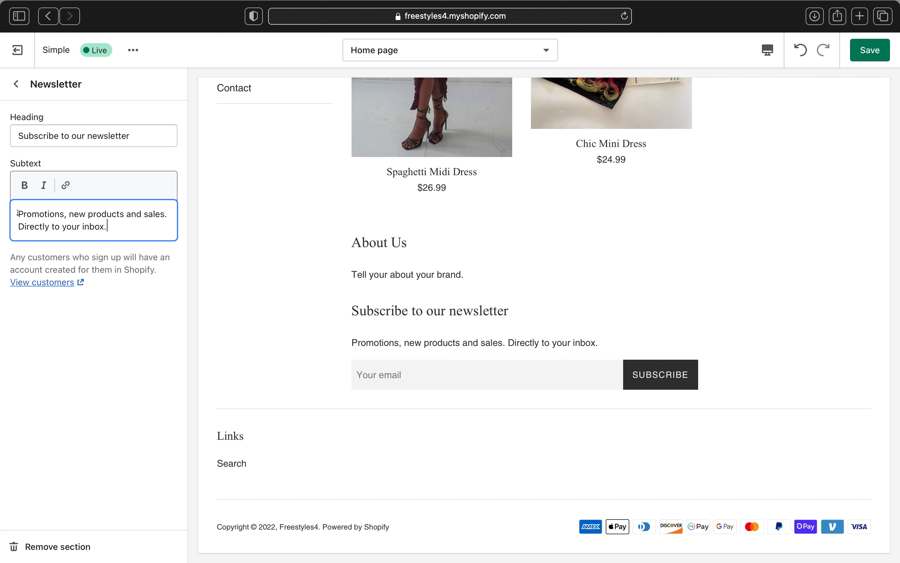
{"action": "left_click", "coordinate": [18, 213], "text": "shift"}
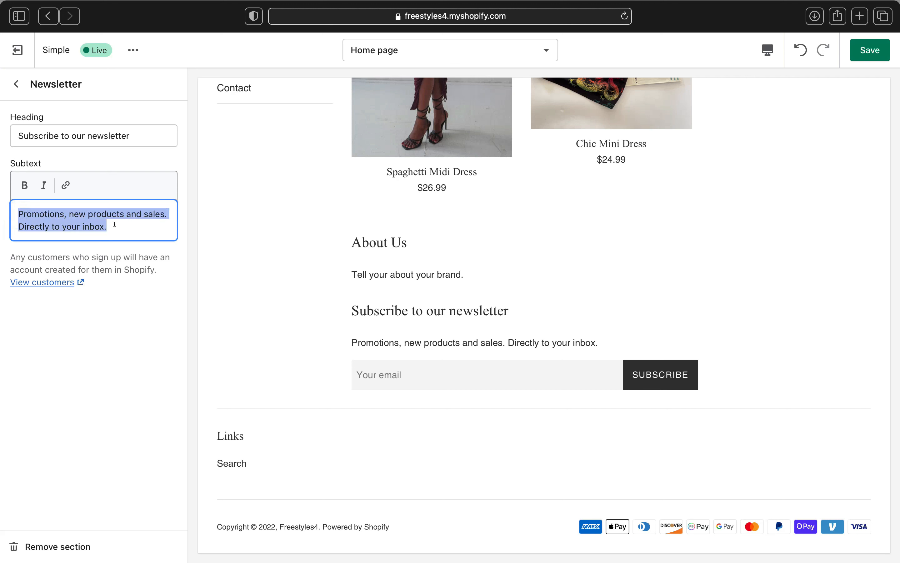
{"action": "type", "text": "Sub"}
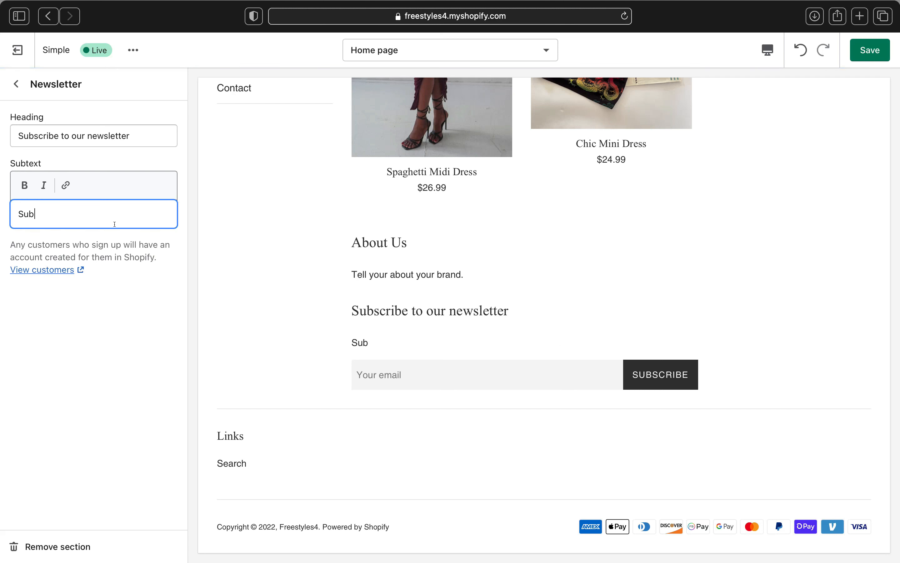
{"action": "type", "text": "scribe on "}
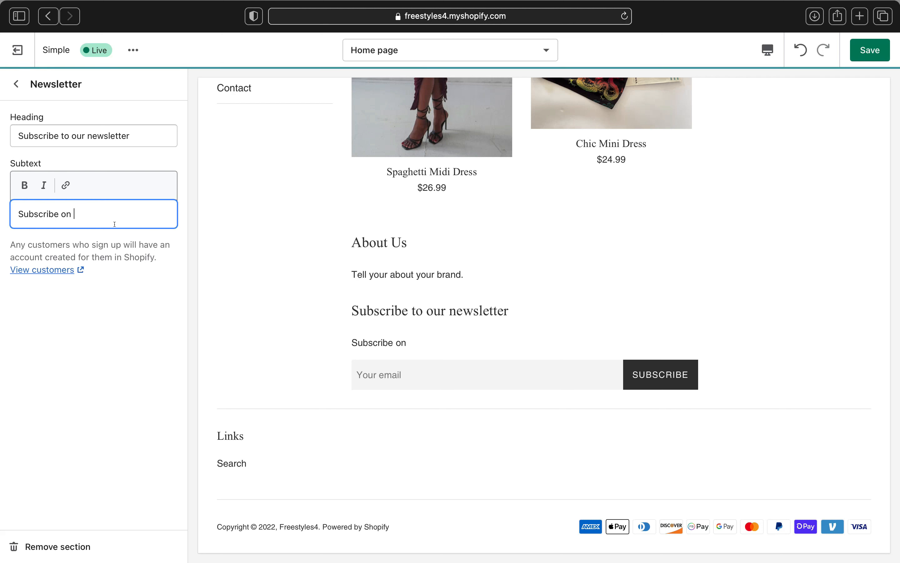
{"action": "type", "text": "our new"}
{"action": "type", "text": "s"}
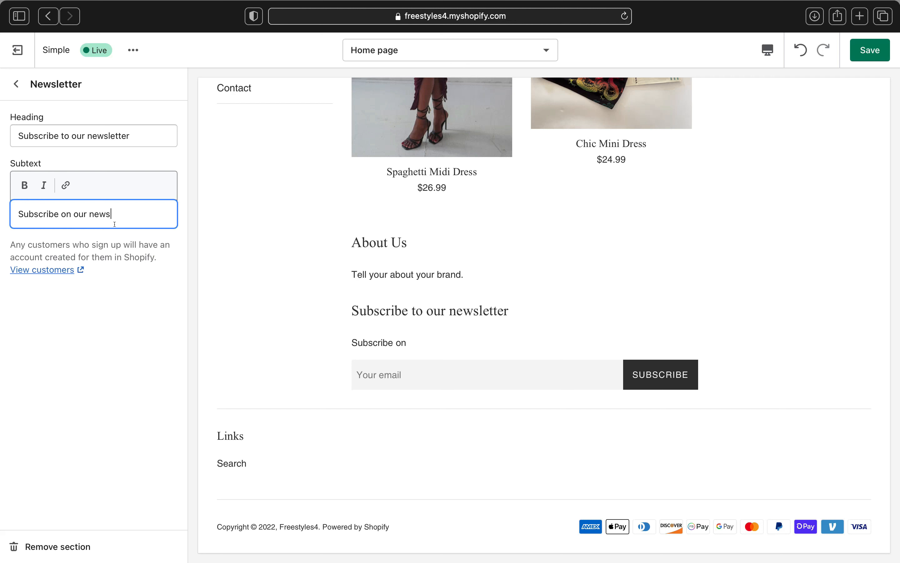
{"action": "type", "text": "let"}
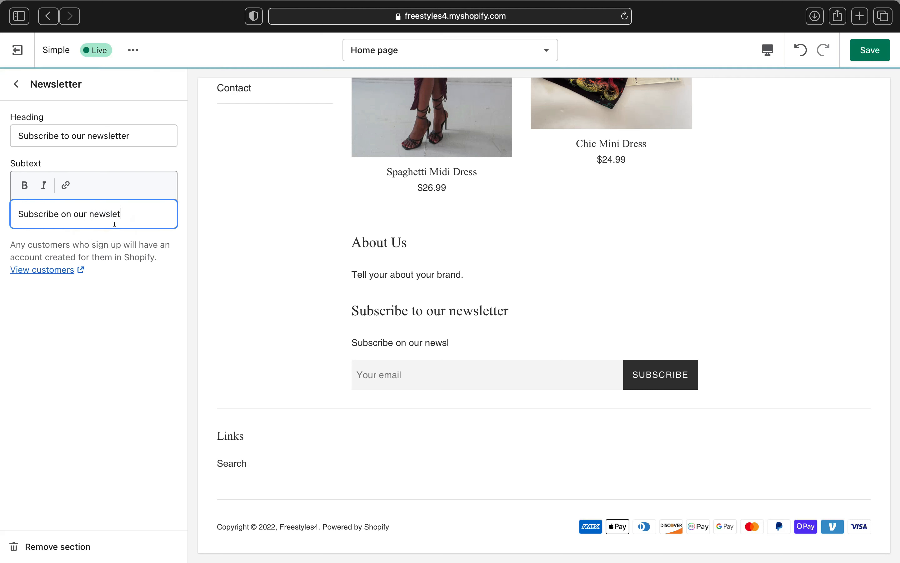
{"action": "type", "text": "ter to be "}
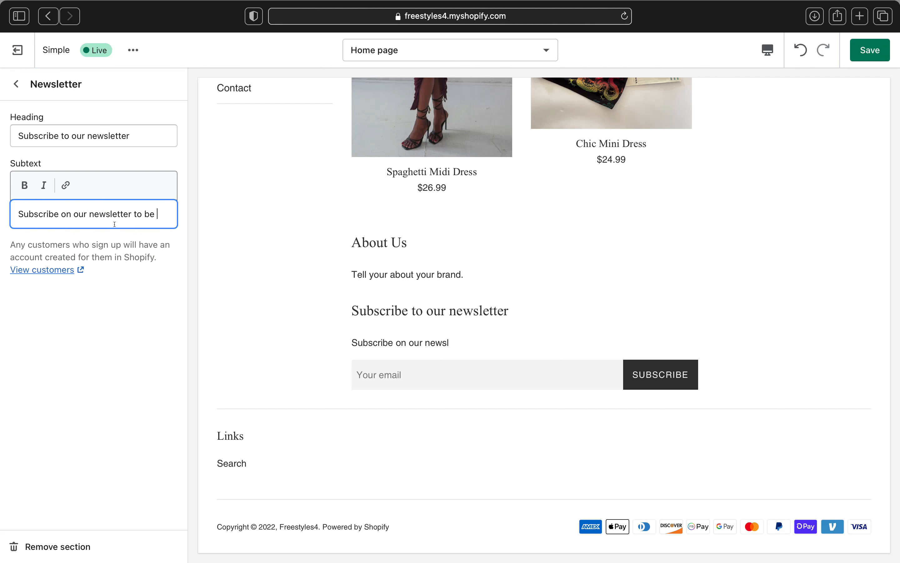
{"action": "type", "text": "the for"}
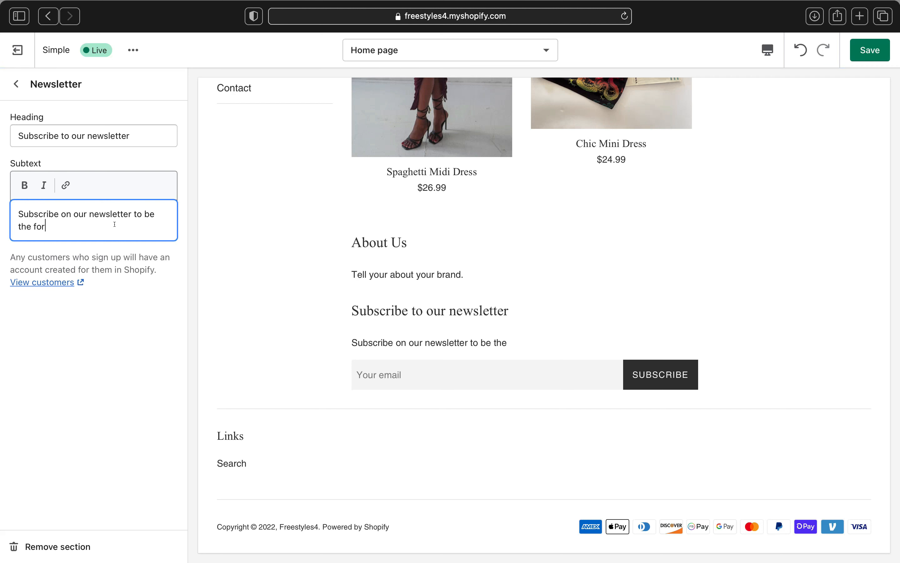
{"action": "type", "text": "st on"}
{"action": "type", "text": "e to kno"}
{"action": "type", "text": "w ab"}
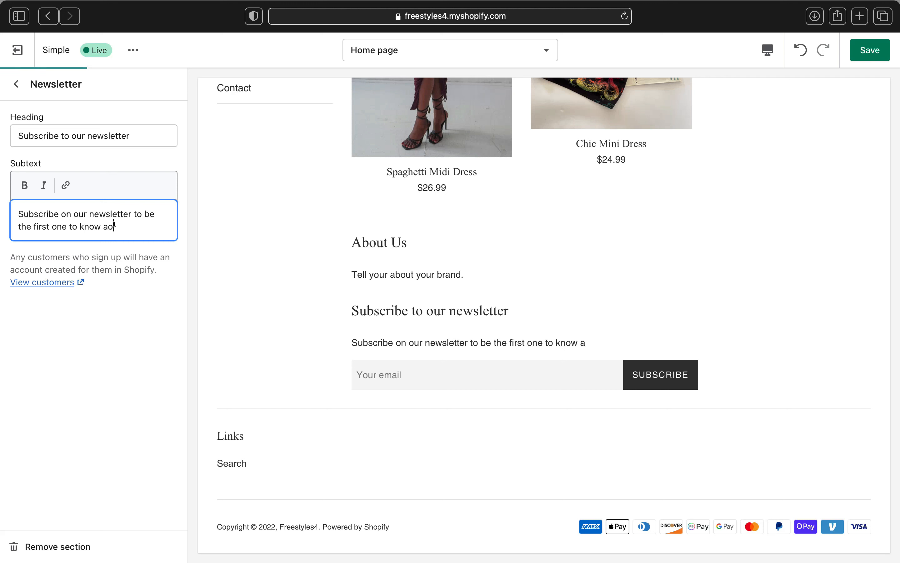
{"action": "type", "text": "out our new"}
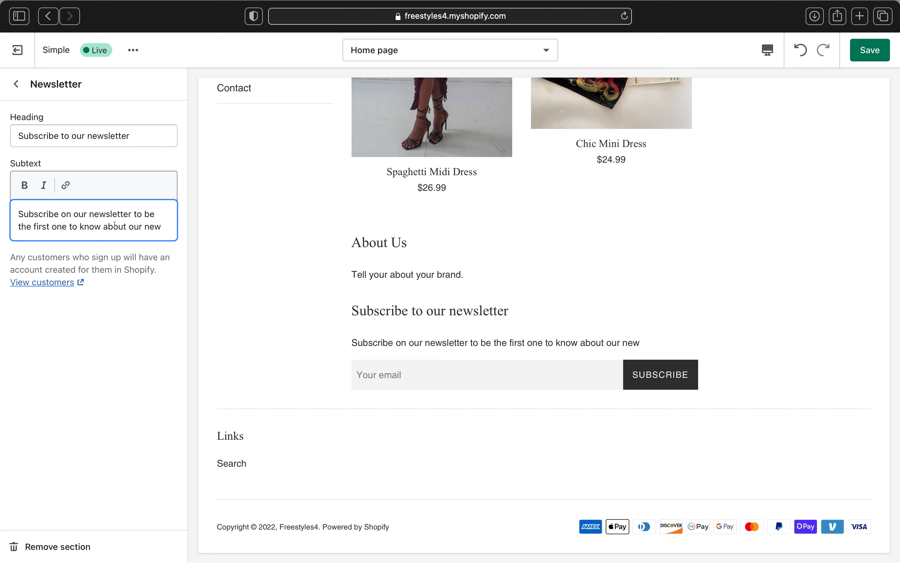
{"action": "type", "text": " arriv"}
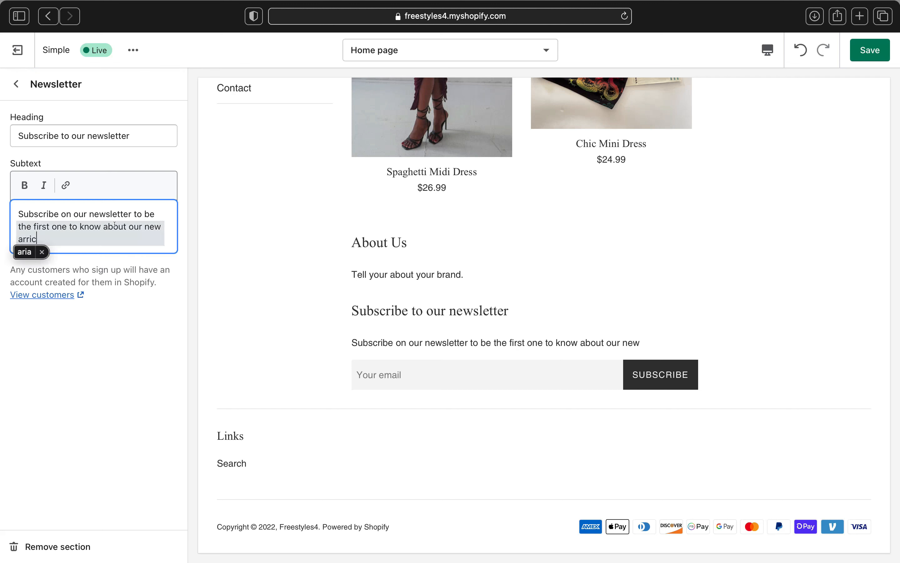
{"action": "type", "text": "als"}
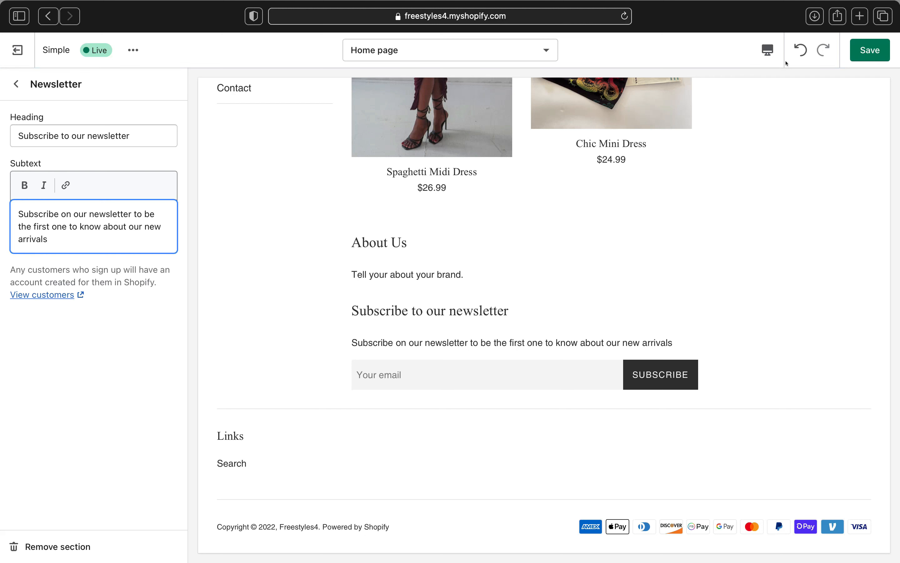
End the newsletter subtext with a period and save the theme changes.
{"action": "left_click", "coordinate": [870, 50]}
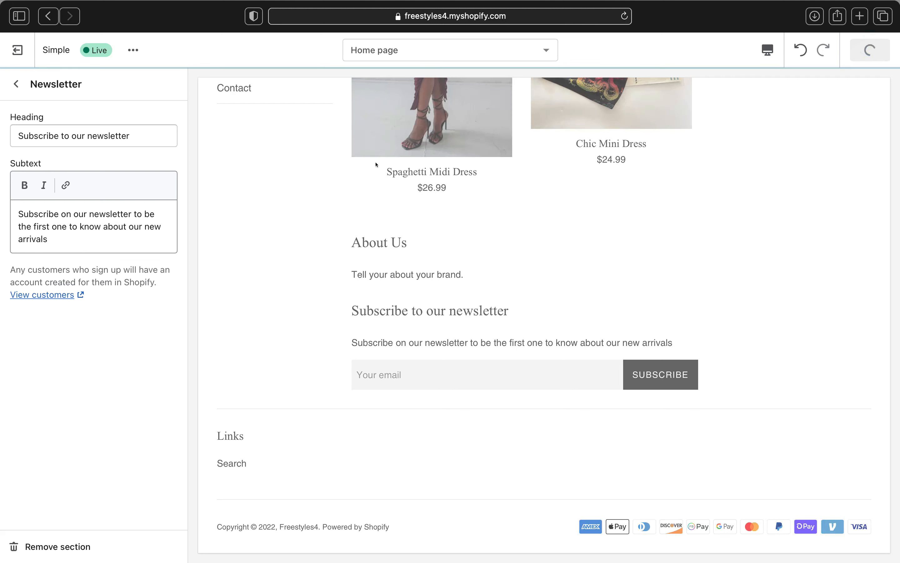
{"action": "left_click", "coordinate": [70, 243]}
{"action": "type", "text": "."}
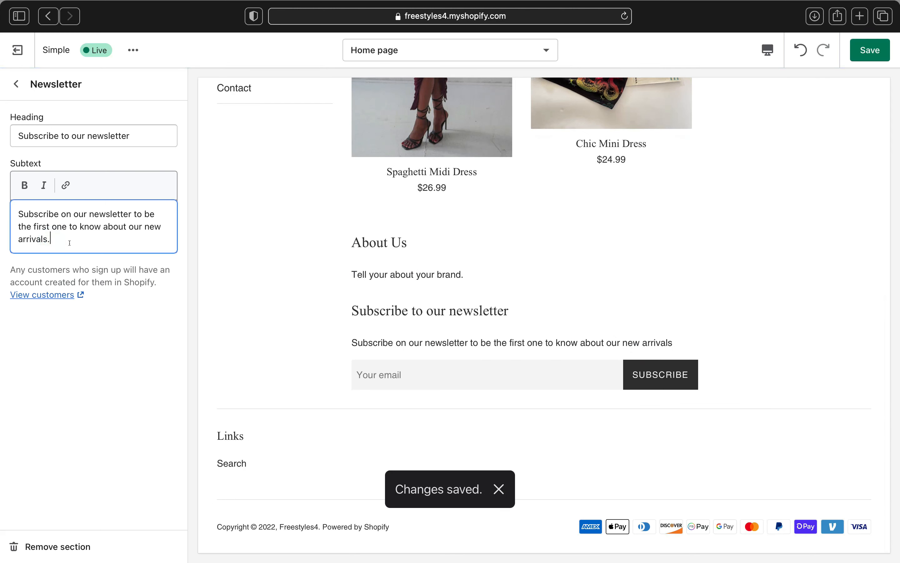
{"action": "left_click", "coordinate": [863, 52]}
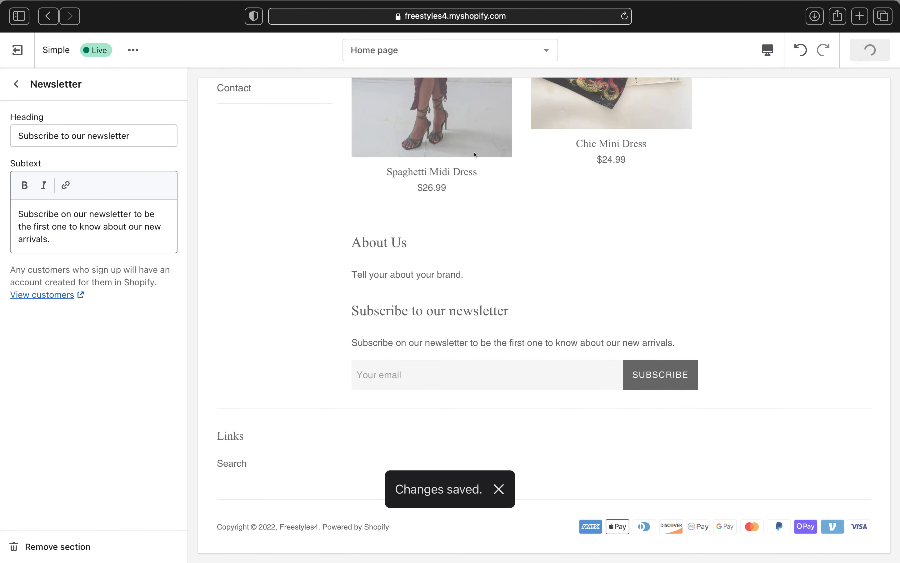
Add a Blog posts section and a Slideshow section to the home page below the Newsletter section.
{"action": "left_click", "coordinate": [12, 86]}
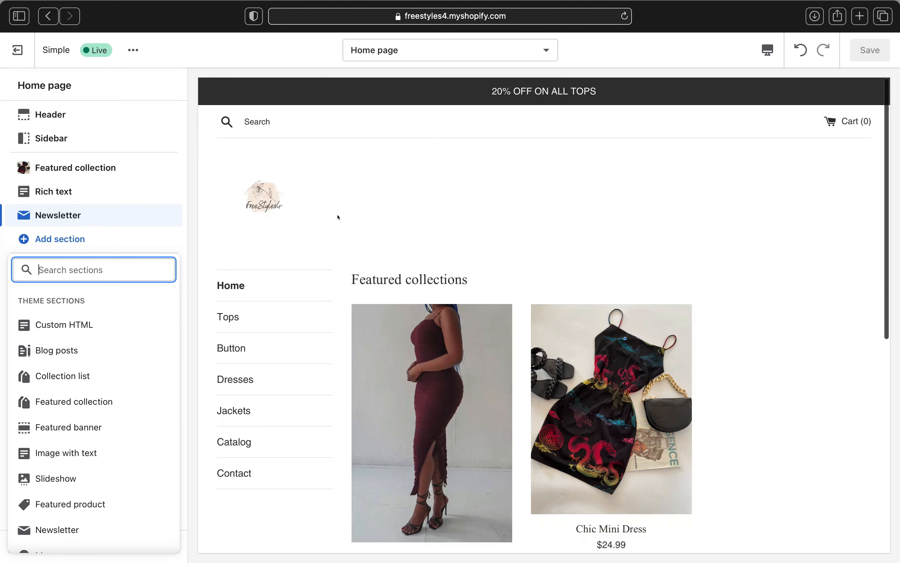
{"action": "left_click", "coordinate": [75, 349]}
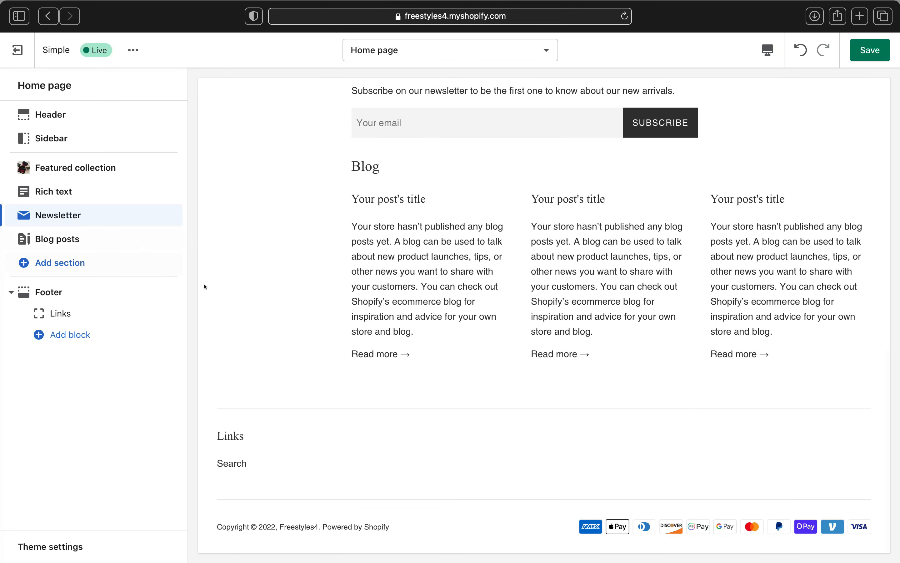
{"action": "left_click", "coordinate": [43, 262]}
{"action": "scroll", "coordinate": [106, 378], "scroll_direction": "down", "scroll_amount": 2}
{"action": "scroll", "coordinate": [106, 378], "scroll_direction": "down", "scroll_amount": 2}
{"action": "left_click", "coordinate": [78, 433]}
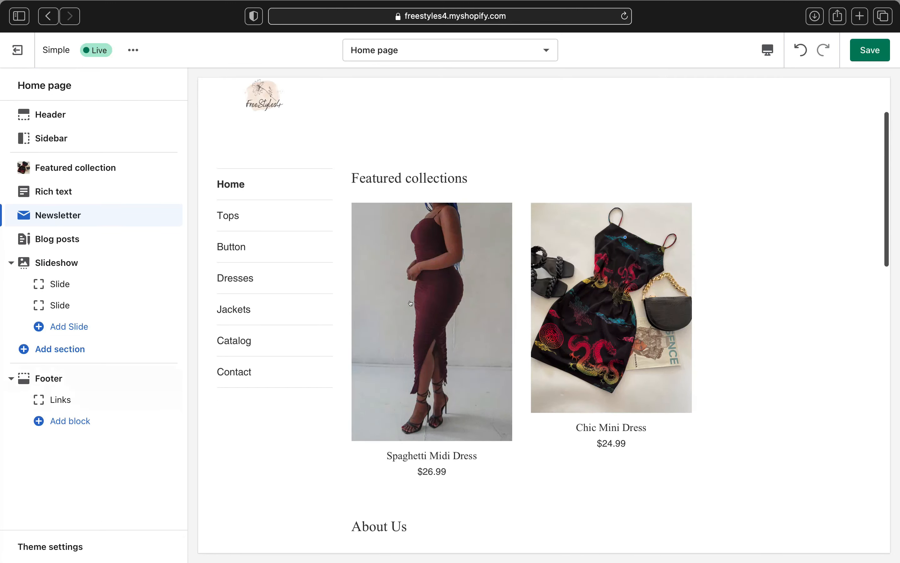
Move the Slideshow section above the Featured collection section on the home page.
{"action": "mouse_move", "coordinate": [164, 214]}
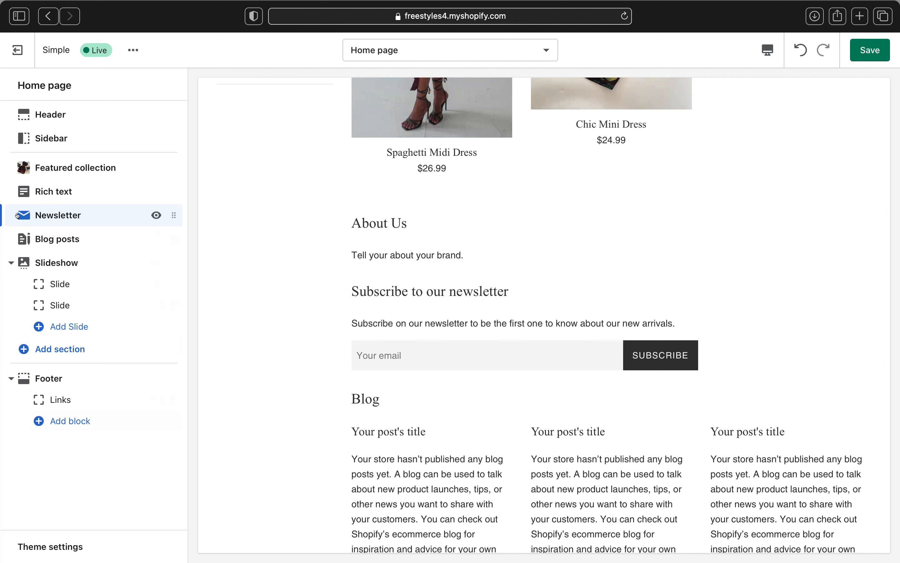
{"action": "mouse_move", "coordinate": [171, 259]}
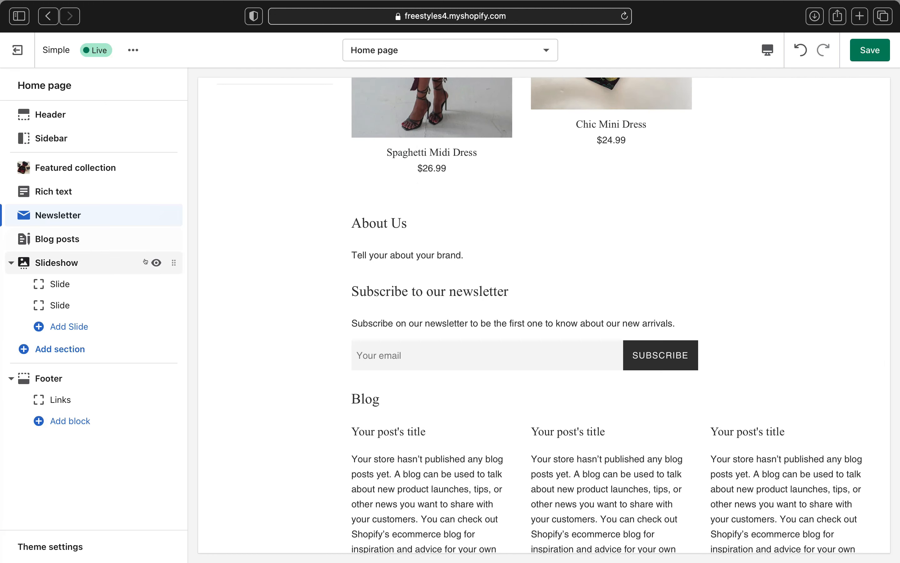
{"action": "left_click_drag", "start_coordinate": [172, 257], "coordinate": [153, 130]}
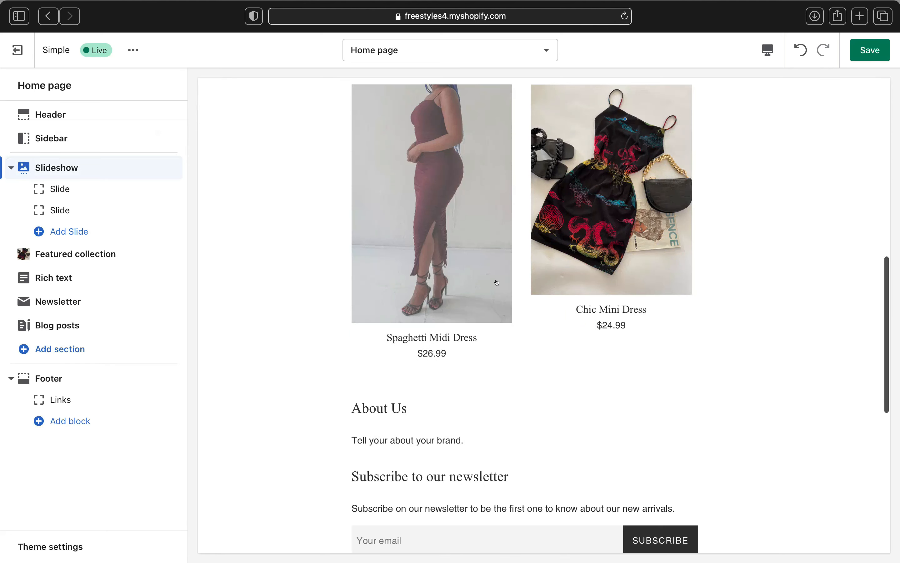
Examine the slideshow in the home page preview and advance it to its next slide.
{"action": "scroll", "coordinate": [497, 283], "scroll_direction": "down", "scroll_amount": 15}
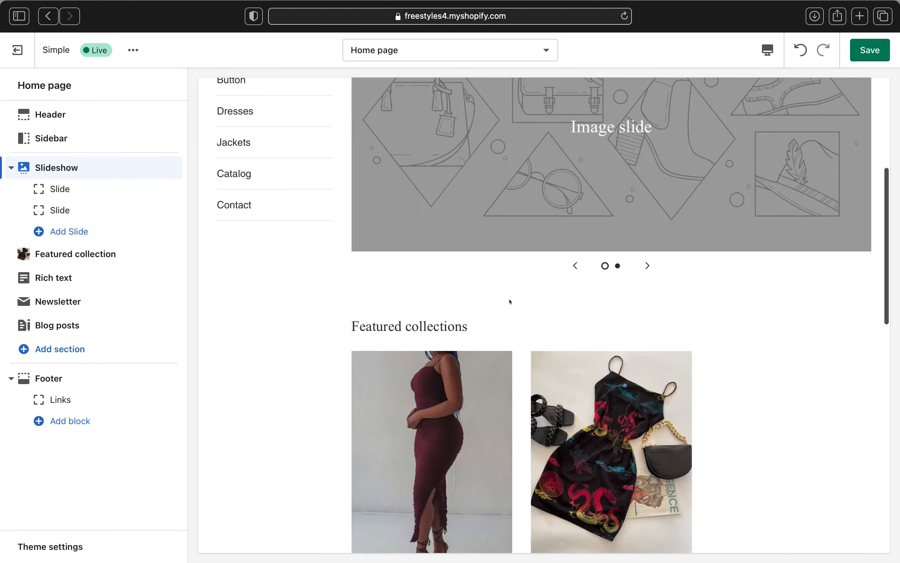
{"action": "scroll", "coordinate": [507, 301], "scroll_direction": "up", "scroll_amount": 10}
{"action": "scroll", "coordinate": [507, 301], "scroll_direction": "down", "scroll_amount": 2}
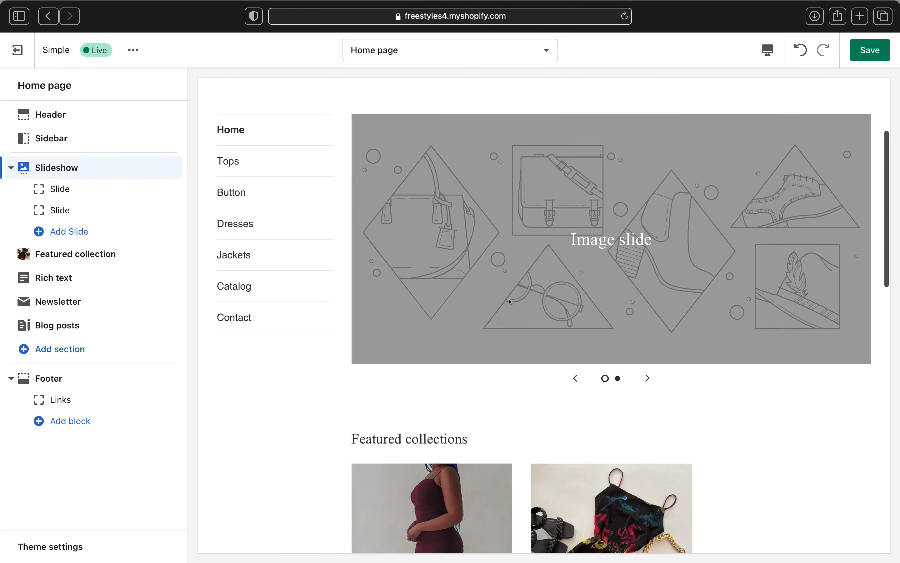
{"action": "scroll", "coordinate": [507, 301], "scroll_direction": "up", "scroll_amount": 5}
{"action": "scroll", "coordinate": [509, 301], "scroll_direction": "down", "scroll_amount": 7}
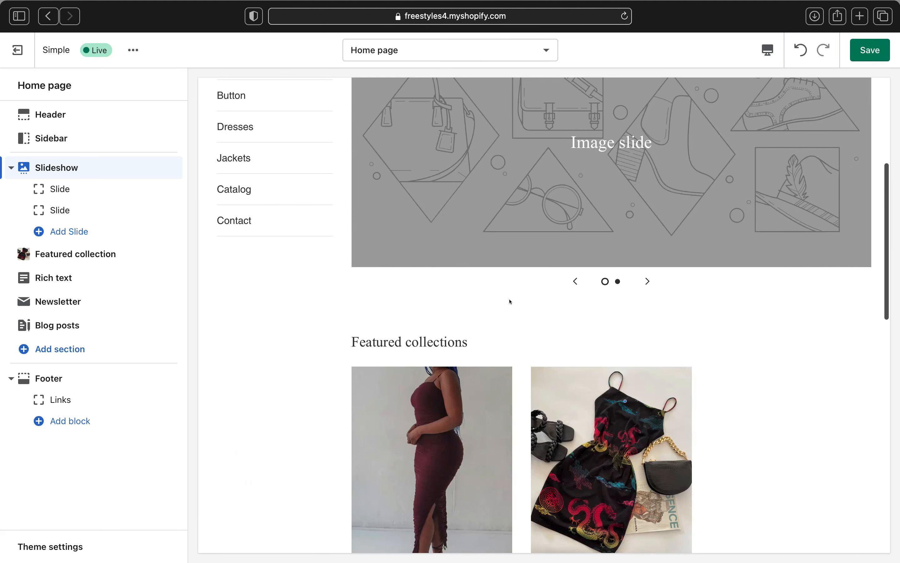
{"action": "left_click", "coordinate": [647, 280]}
{"action": "scroll", "coordinate": [632, 267], "scroll_direction": "up", "scroll_amount": 6}
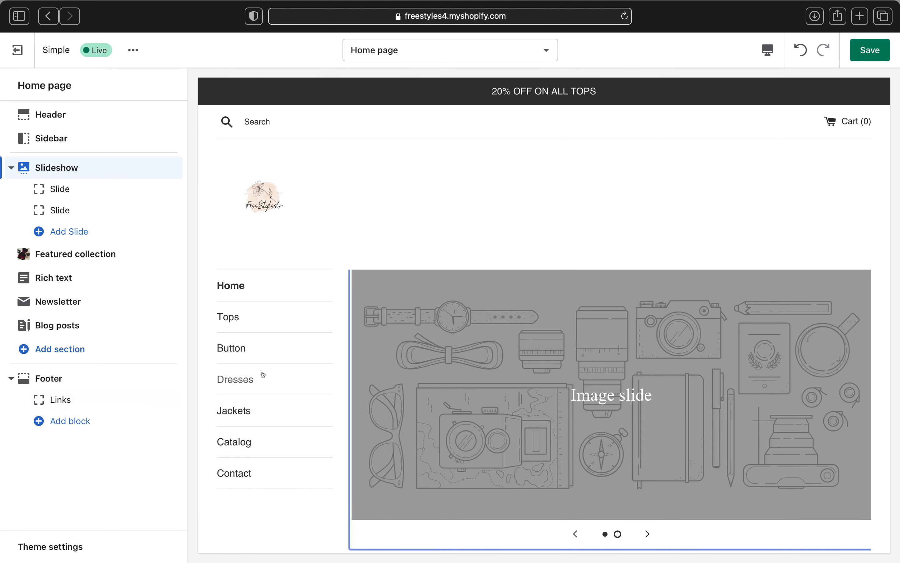
{"action": "scroll", "coordinate": [262, 373], "scroll_direction": "down", "scroll_amount": 8}
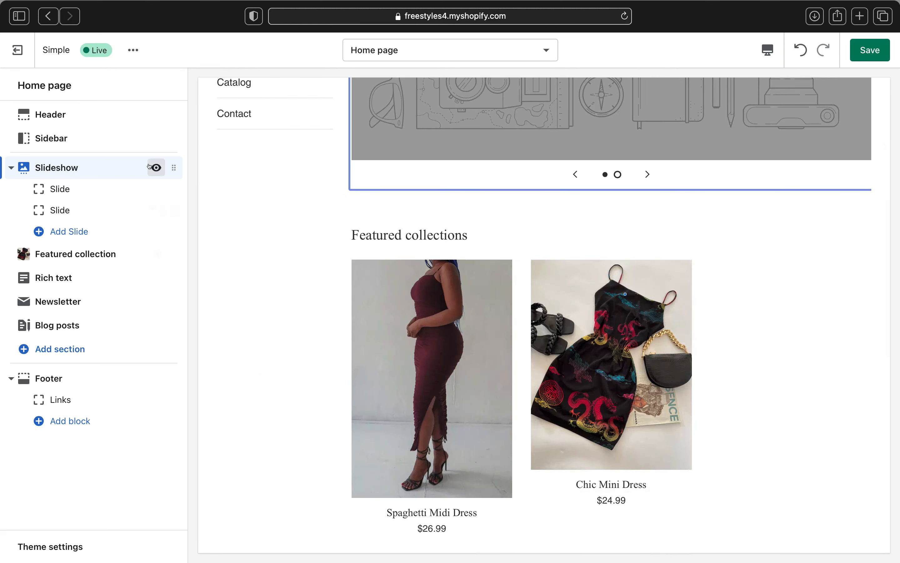
Hide the Slideshow and Blog posts sections and check the home page preview down to the footer.
{"action": "left_click", "coordinate": [156, 167]}
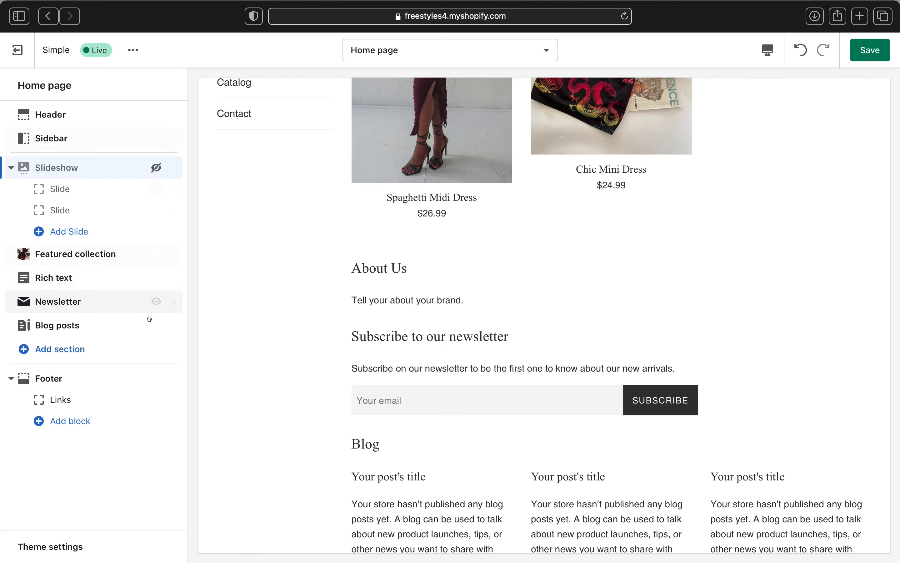
{"action": "left_click", "coordinate": [156, 325]}
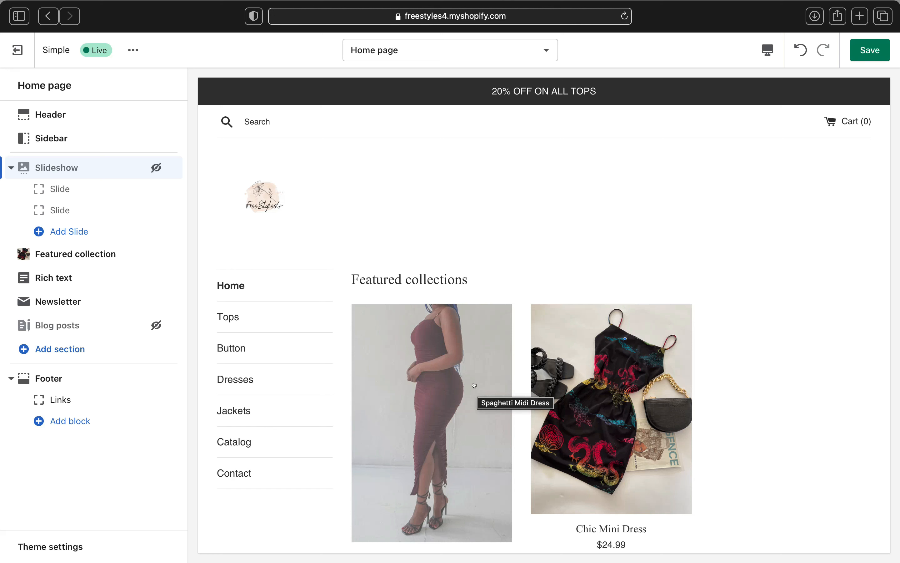
{"action": "scroll", "coordinate": [474, 385], "scroll_direction": "down", "scroll_amount": 10}
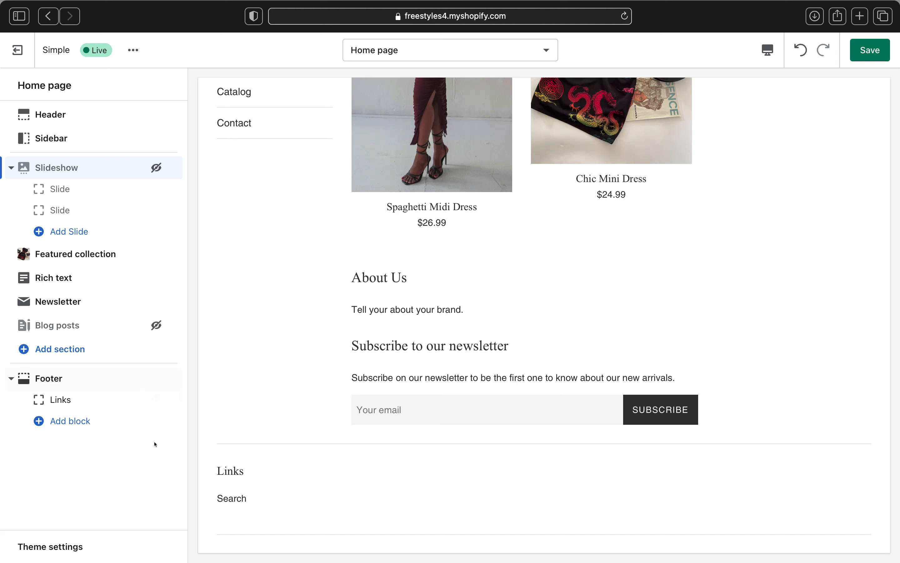
{"action": "scroll", "coordinate": [197, 448], "scroll_direction": "down", "scroll_amount": 2}
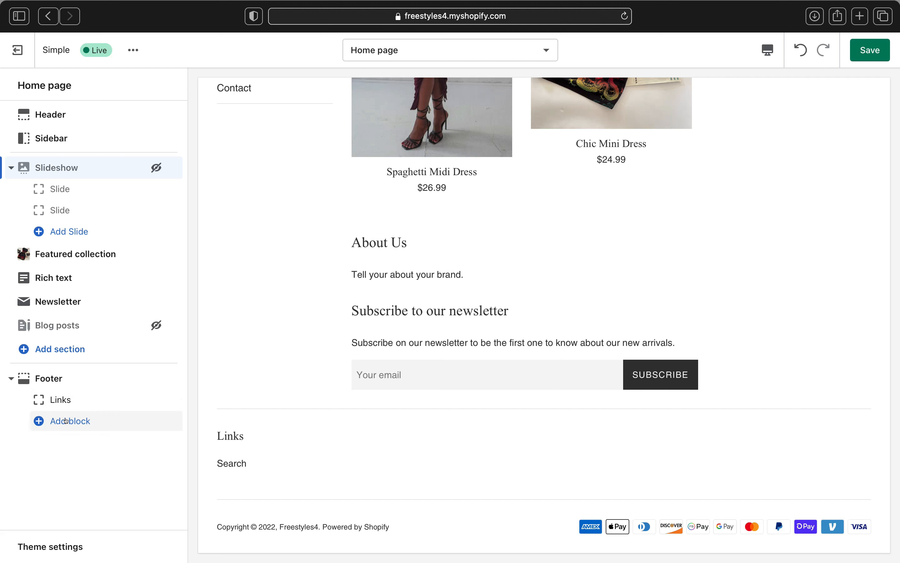
Try hiding the payment icons in the footer settings, show them again, and return to the section list.
{"action": "left_click", "coordinate": [59, 381]}
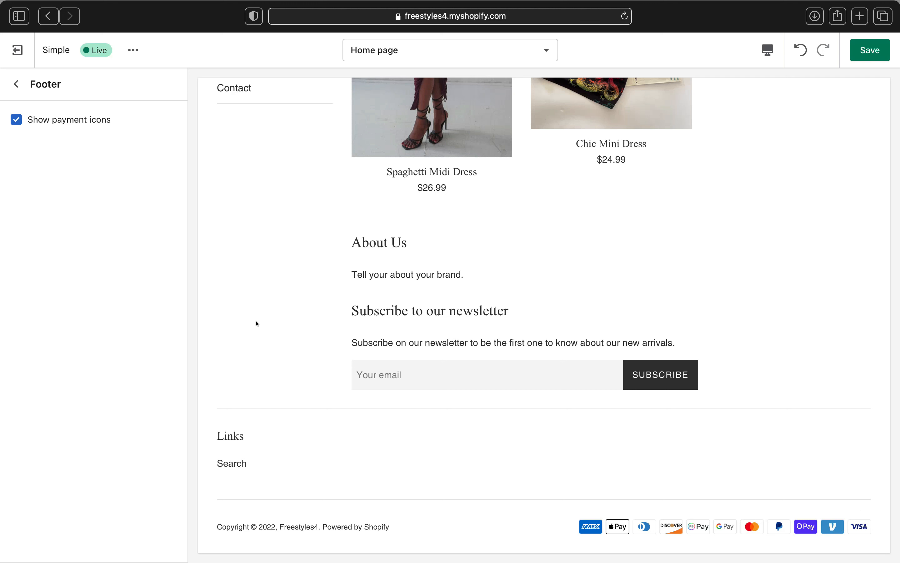
{"action": "left_click", "coordinate": [12, 117]}
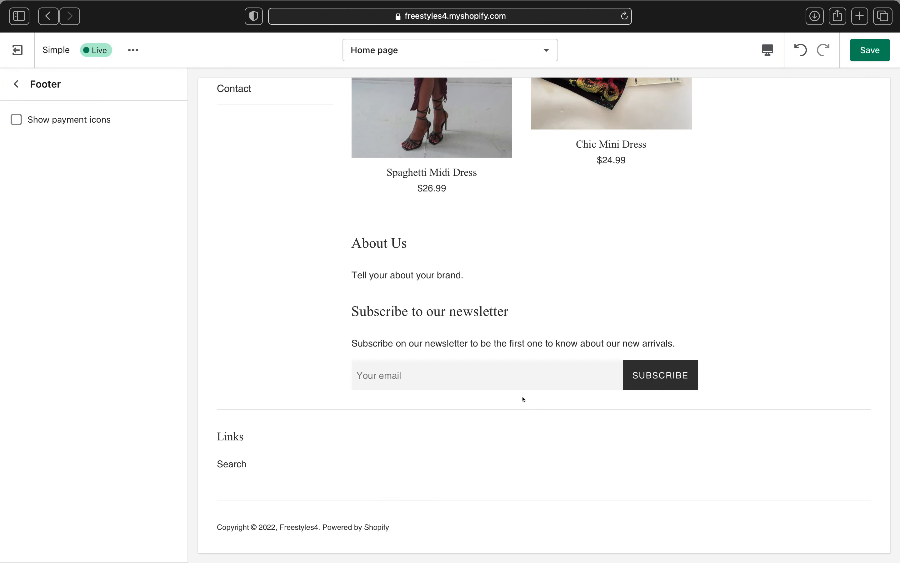
{"action": "left_click", "coordinate": [15, 120]}
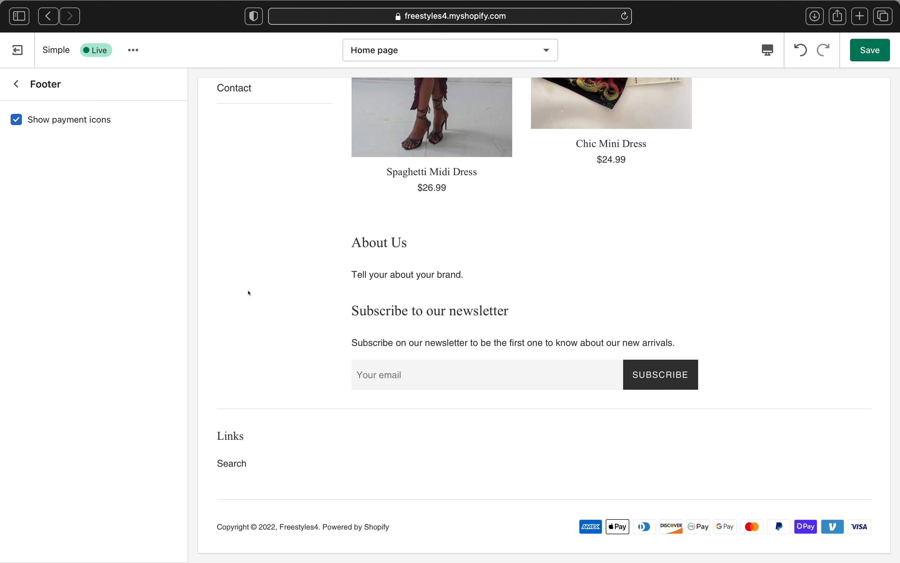
{"action": "left_click", "coordinate": [16, 83]}
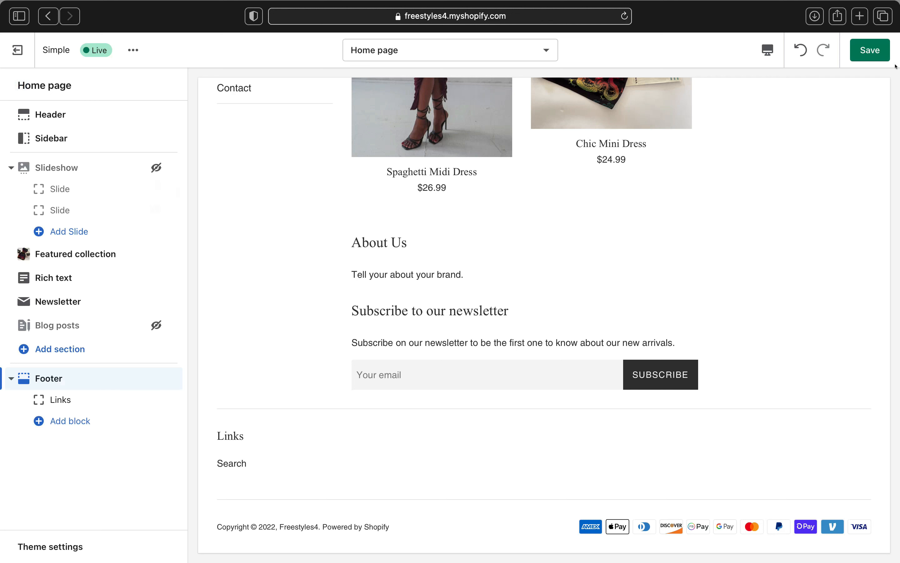
Save the theme changes with the Slideshow and Blog posts sections hidden.
{"action": "left_click", "coordinate": [875, 45]}
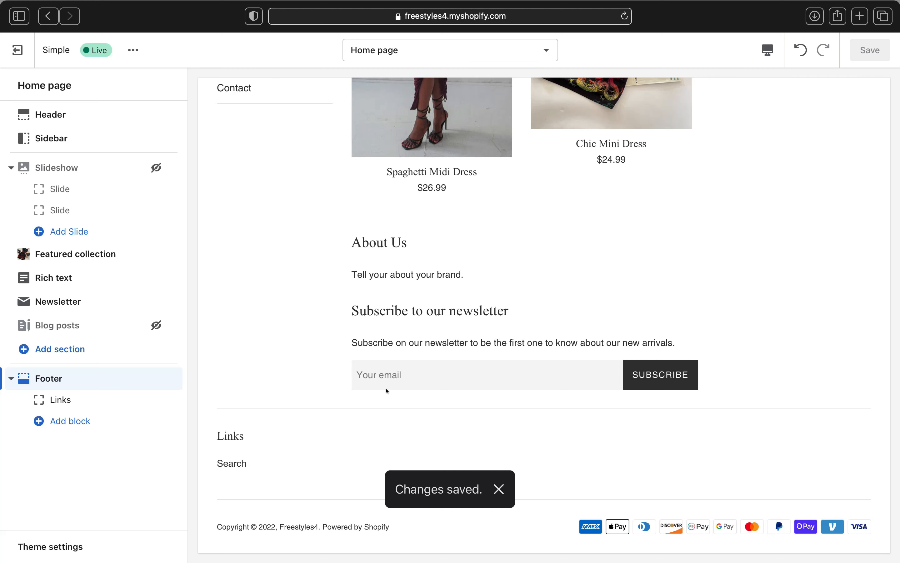
Open the theme settings and review the social media account fields and sharing options.
{"action": "scroll", "coordinate": [387, 391], "scroll_direction": "up", "scroll_amount": 10}
{"action": "scroll", "coordinate": [388, 392], "scroll_direction": "down", "scroll_amount": 5}
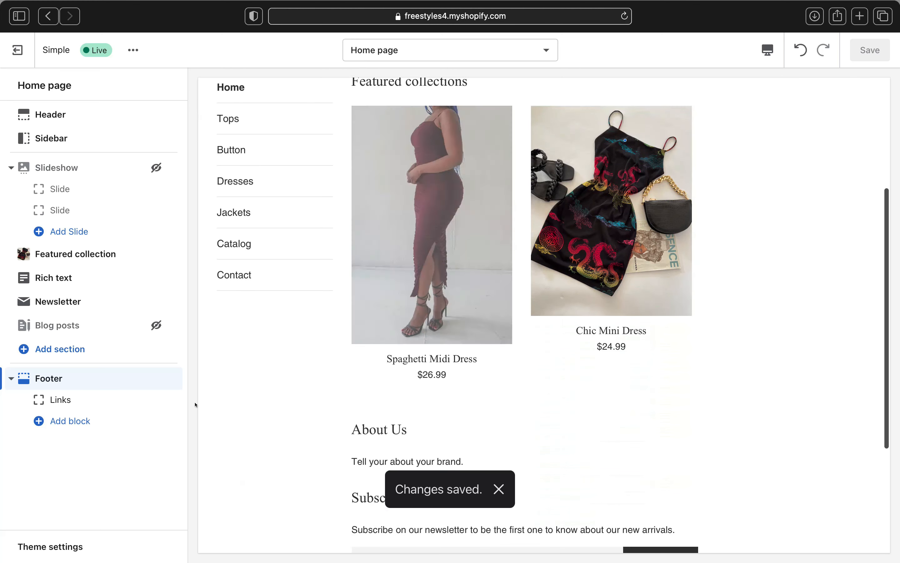
{"action": "left_click", "coordinate": [69, 544]}
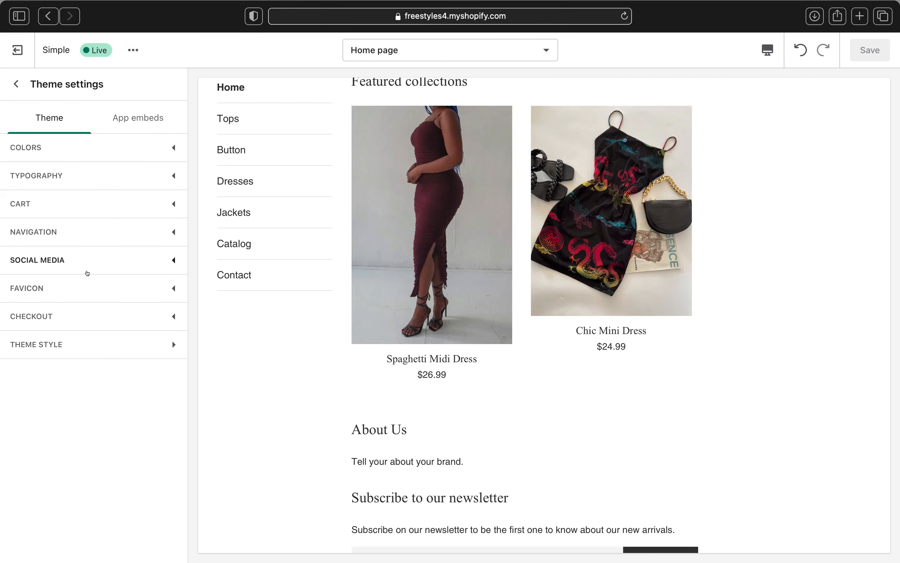
{"action": "left_click", "coordinate": [76, 263]}
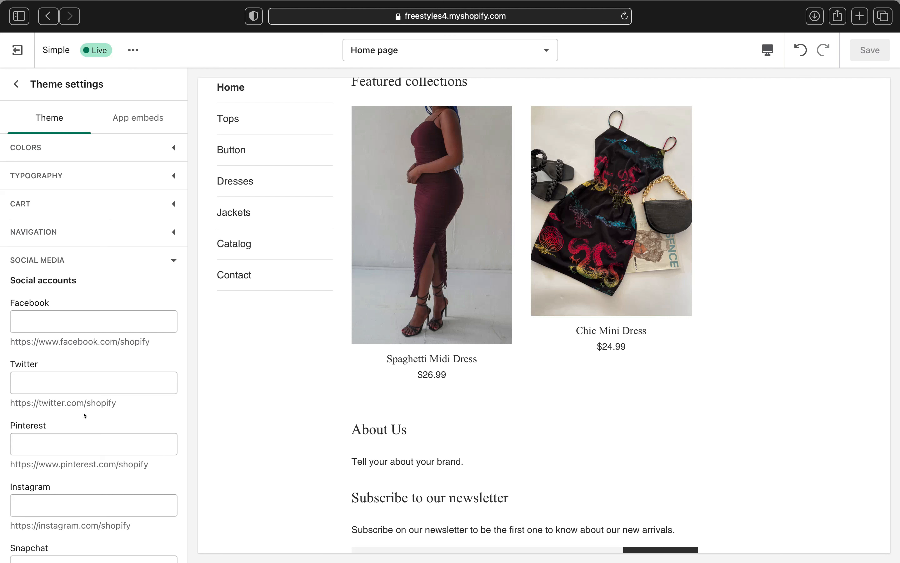
{"action": "scroll", "coordinate": [81, 518], "scroll_direction": "down", "scroll_amount": 10}
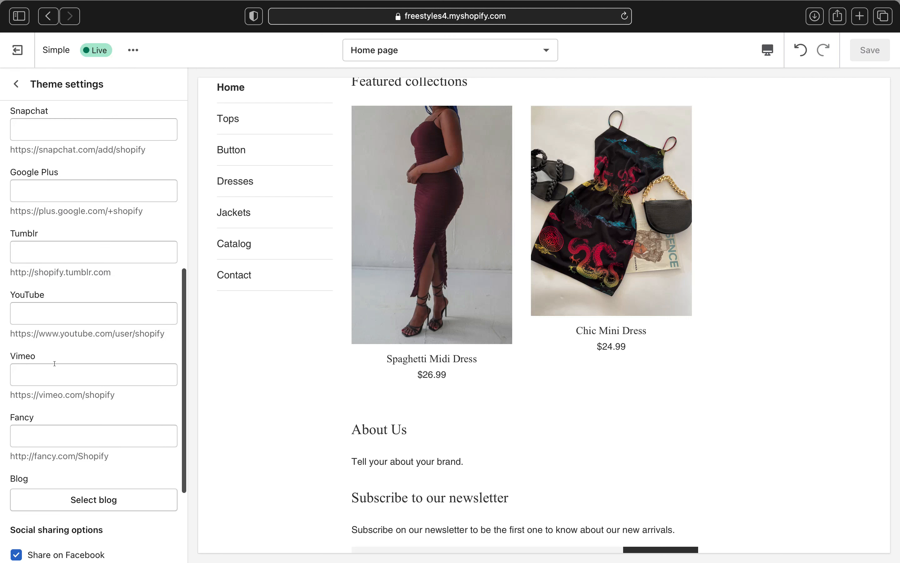
{"action": "scroll", "coordinate": [49, 360], "scroll_direction": "up", "scroll_amount": 7}
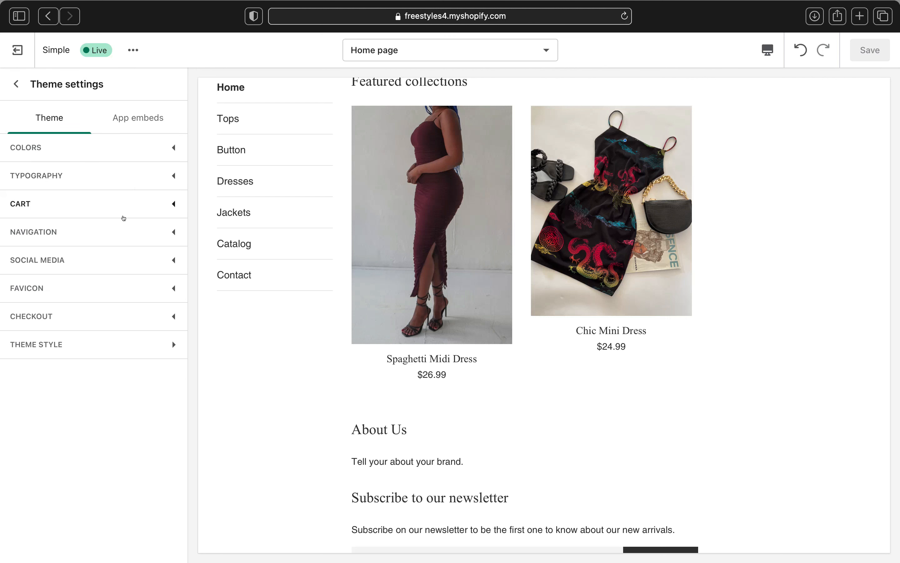
Set the theme's headings font to Serif after previewing Sans-serif and Mono, and review the remaining typography settings.
{"action": "left_click", "coordinate": [169, 171]}
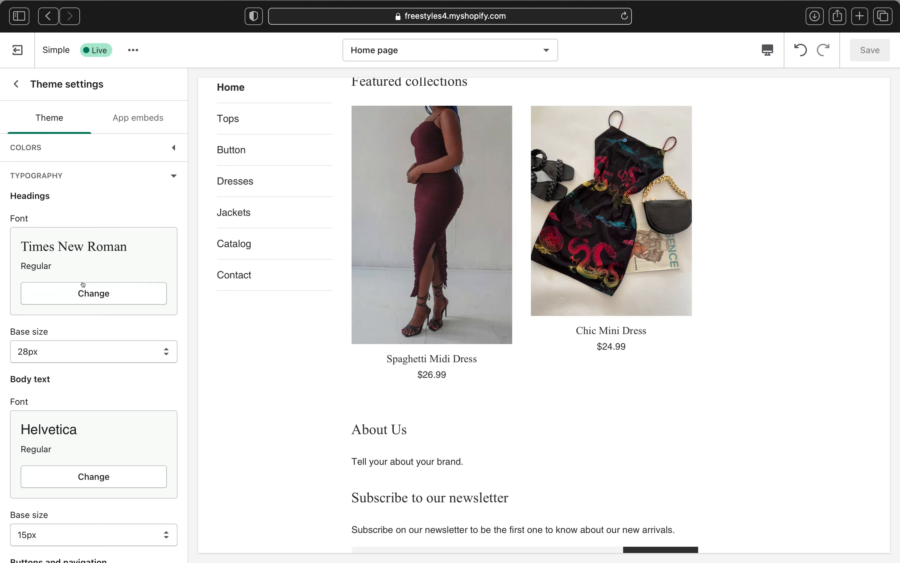
{"action": "left_click", "coordinate": [92, 296]}
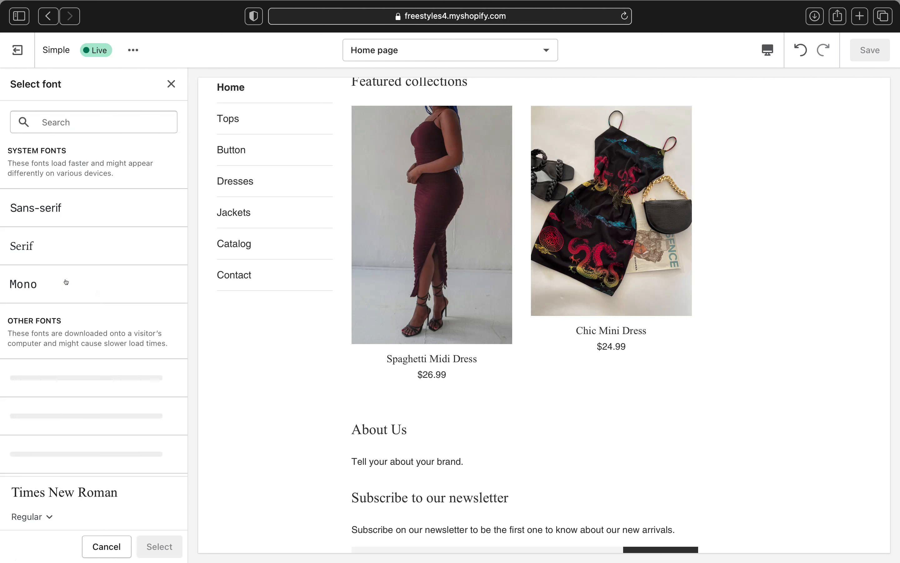
{"action": "left_click", "coordinate": [64, 211]}
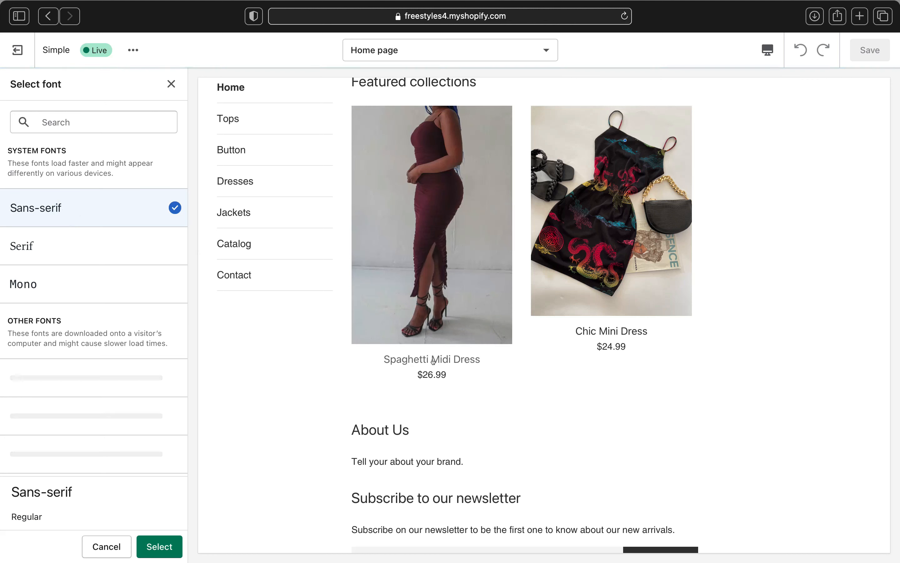
{"action": "scroll", "coordinate": [425, 494], "scroll_direction": "down", "scroll_amount": 5}
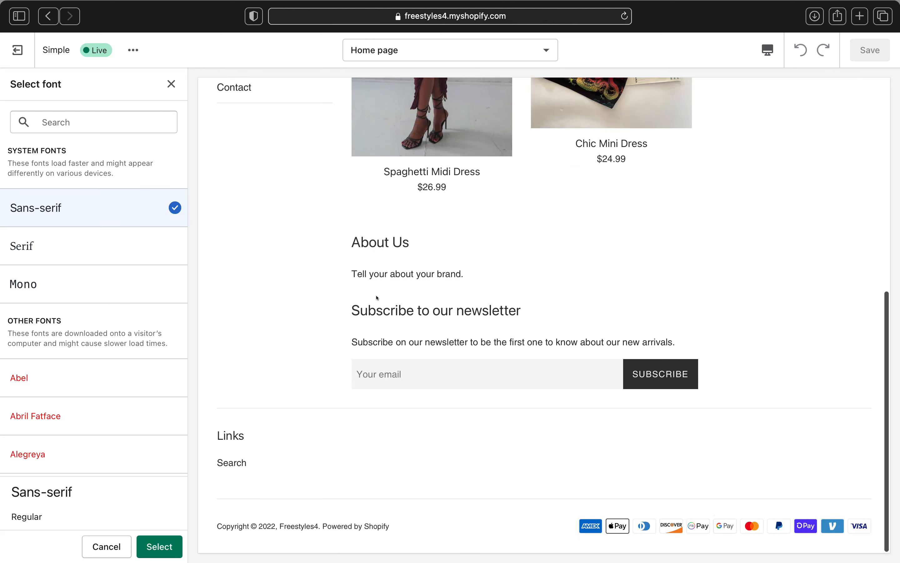
{"action": "left_click", "coordinate": [109, 241]}
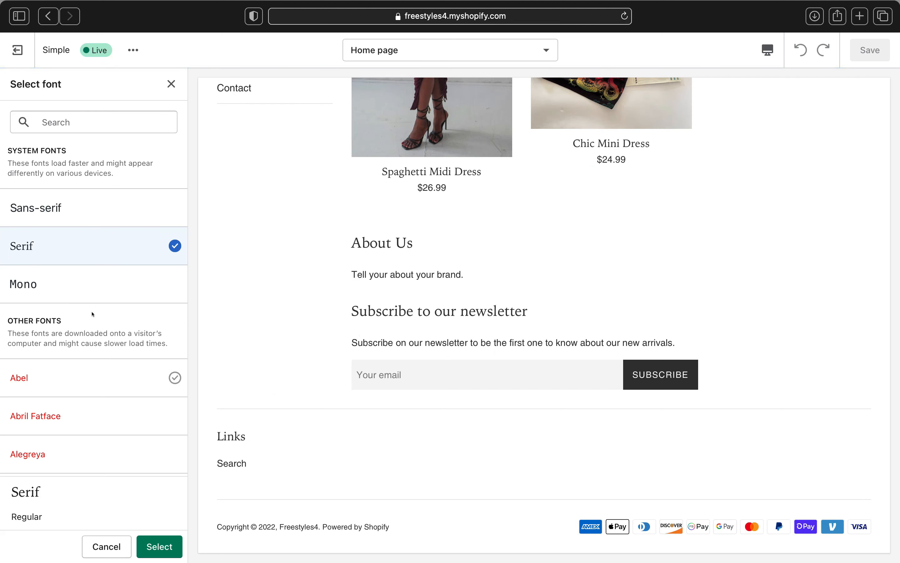
{"action": "left_click", "coordinate": [79, 294]}
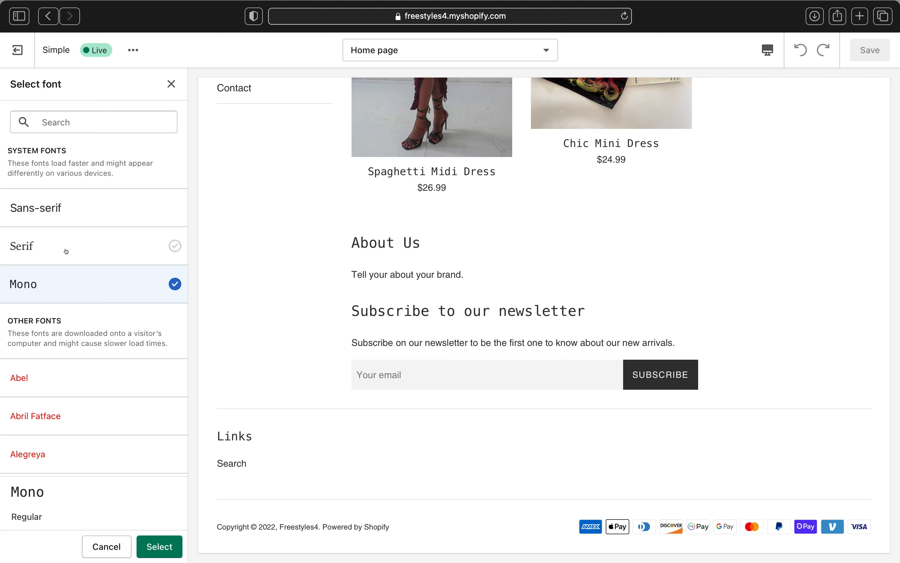
{"action": "left_click", "coordinate": [67, 250]}
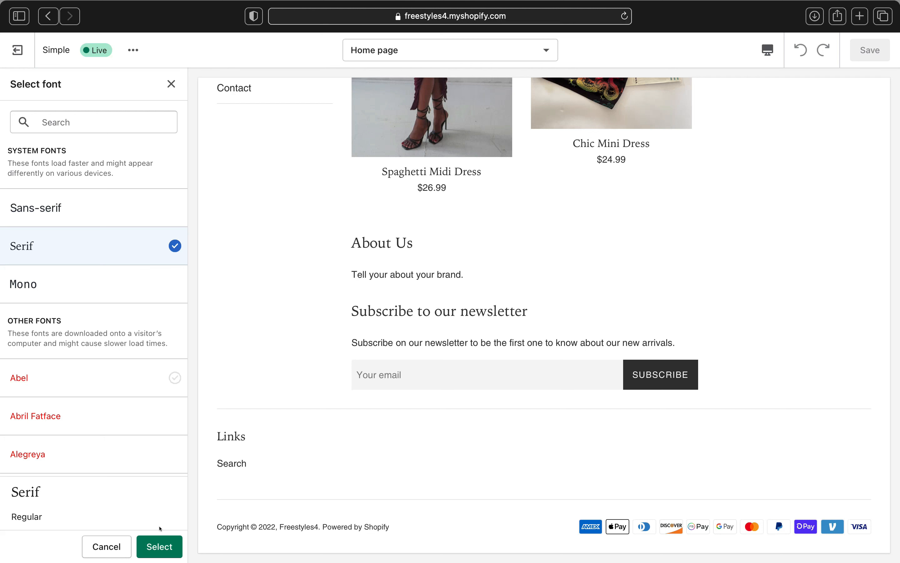
{"action": "left_click", "coordinate": [161, 546]}
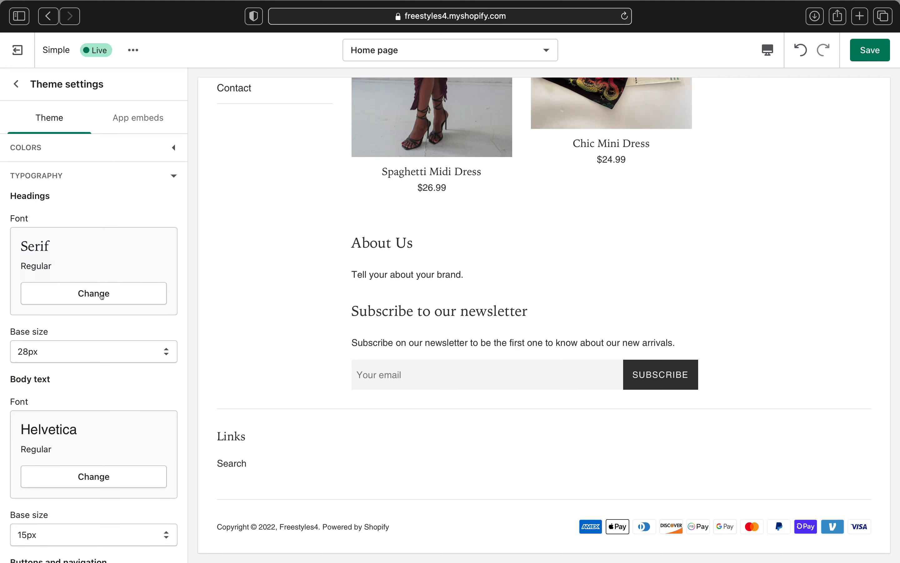
{"action": "scroll", "coordinate": [118, 313], "scroll_direction": "down", "scroll_amount": 3}
{"action": "scroll", "coordinate": [134, 359], "scroll_direction": "down", "scroll_amount": 3}
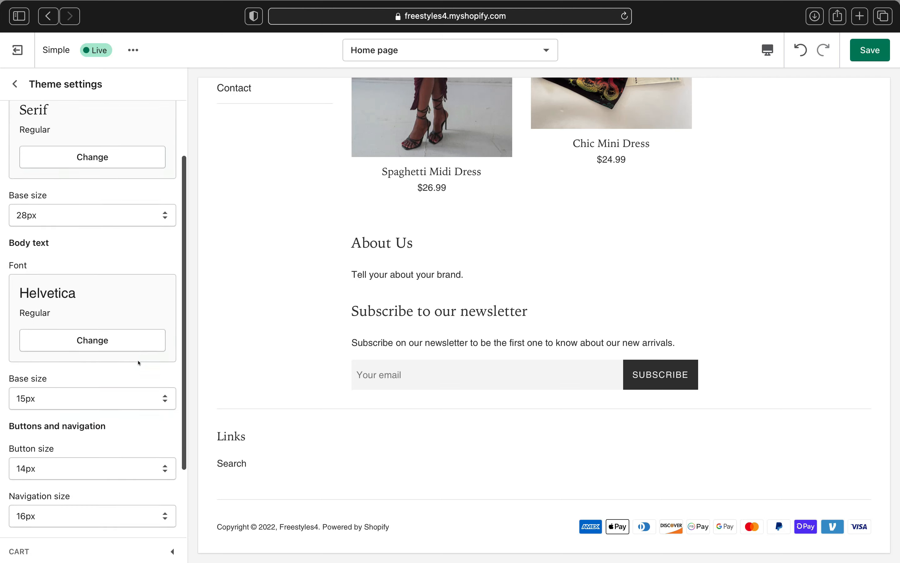
{"action": "scroll", "coordinate": [138, 362], "scroll_direction": "up", "scroll_amount": 5}
{"action": "left_click", "coordinate": [78, 172]}
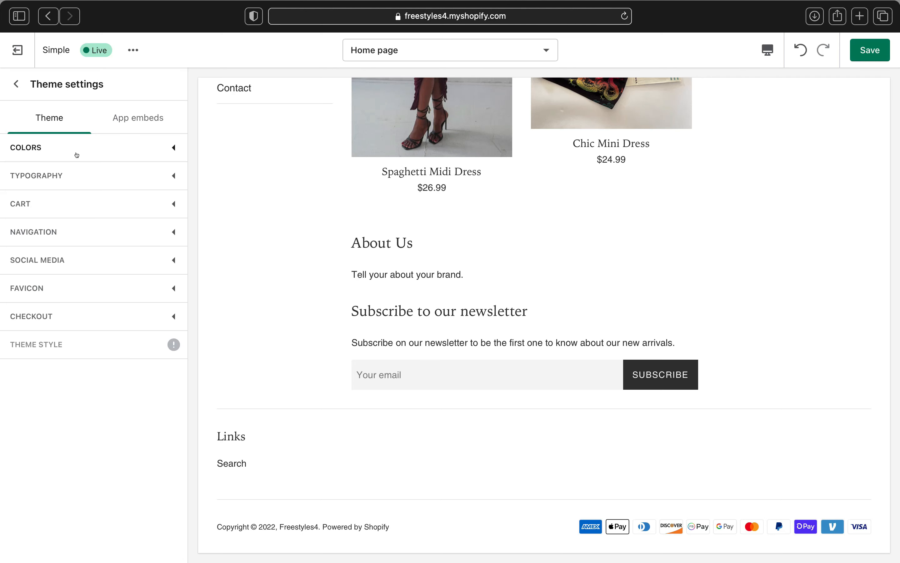
Change the theme's links and primary button background color to near-black #100E0E.
{"action": "left_click", "coordinate": [78, 147]}
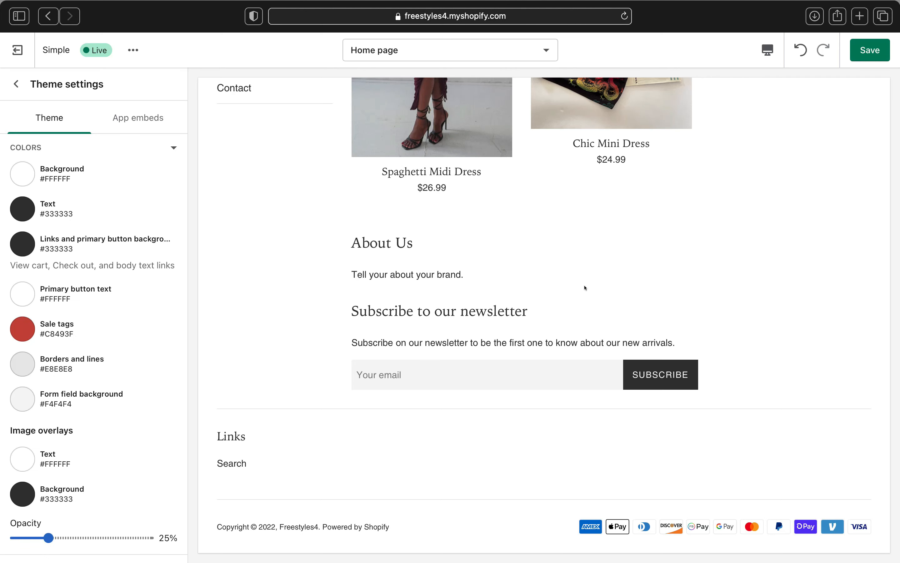
{"action": "scroll", "coordinate": [585, 288], "scroll_direction": "up", "scroll_amount": 15}
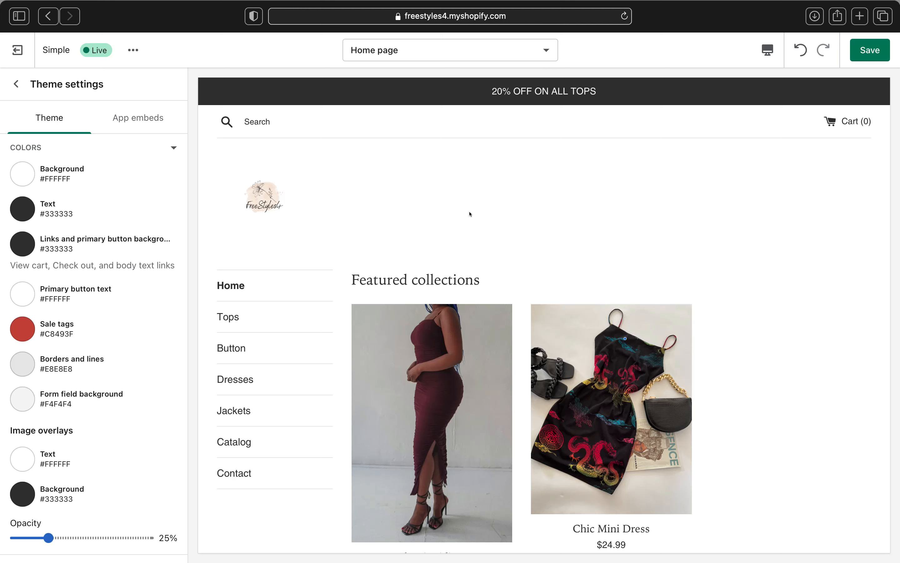
{"action": "scroll", "coordinate": [469, 214], "scroll_direction": "down", "scroll_amount": 10}
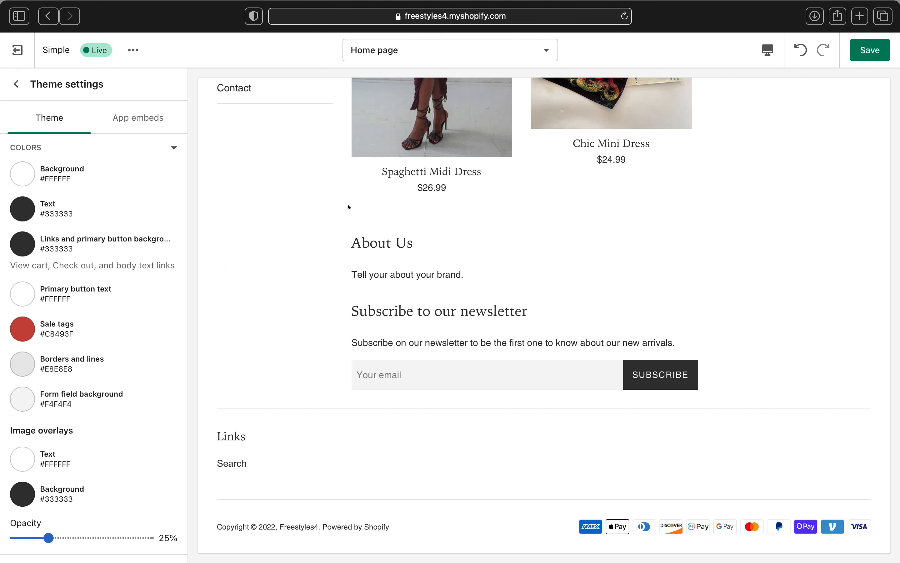
{"action": "scroll", "coordinate": [367, 224], "scroll_direction": "up", "scroll_amount": 10}
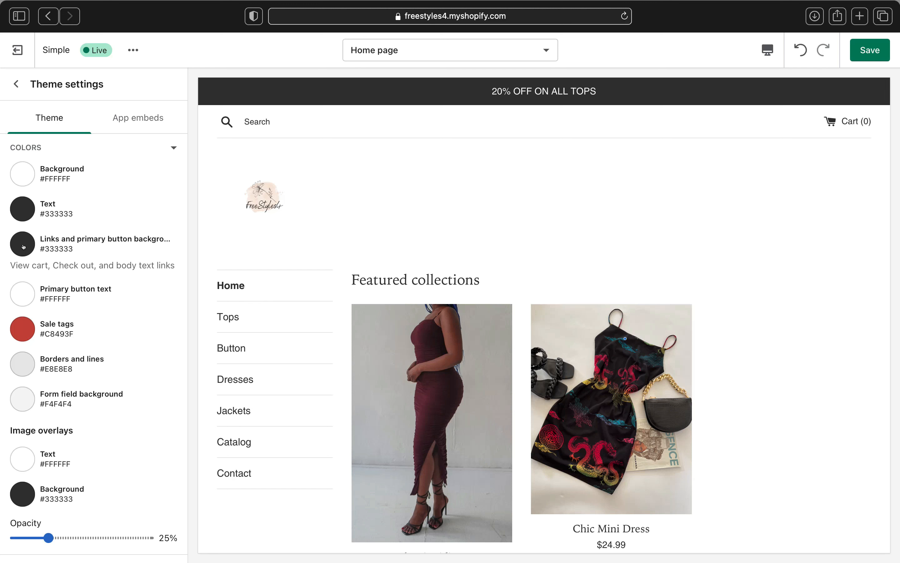
{"action": "left_click", "coordinate": [24, 247]}
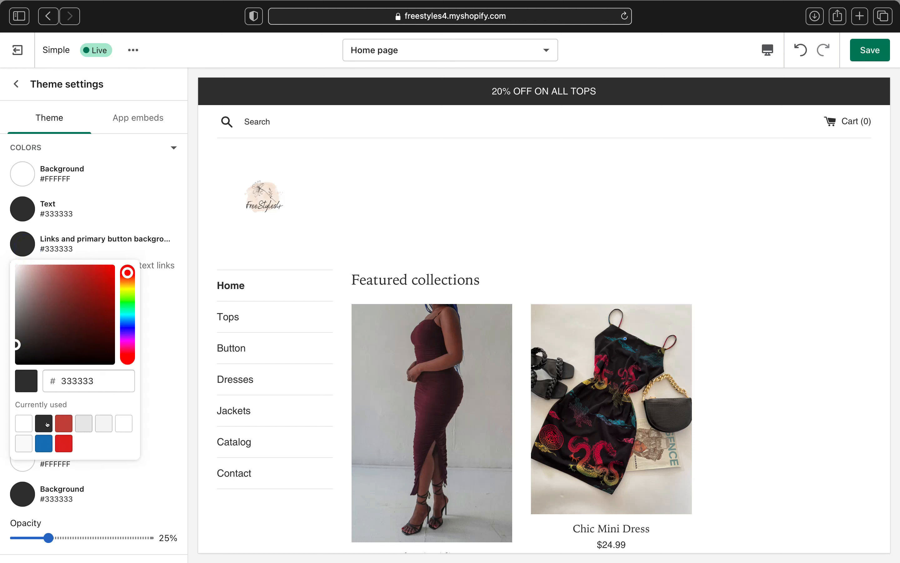
{"action": "left_click", "coordinate": [47, 424]}
{"action": "left_click_drag", "start_coordinate": [16, 344], "coordinate": [44, 362]}
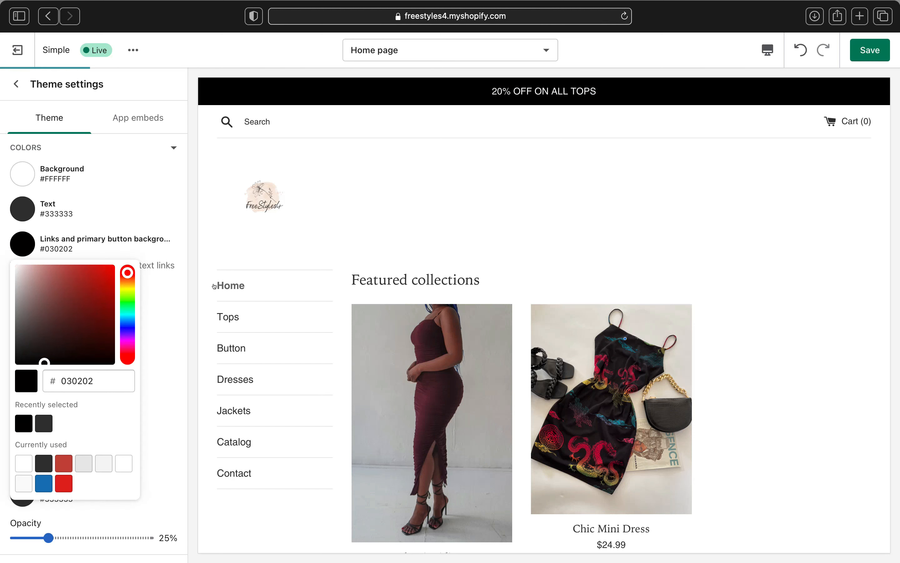
{"action": "left_click_drag", "start_coordinate": [50, 359], "coordinate": [23, 358]}
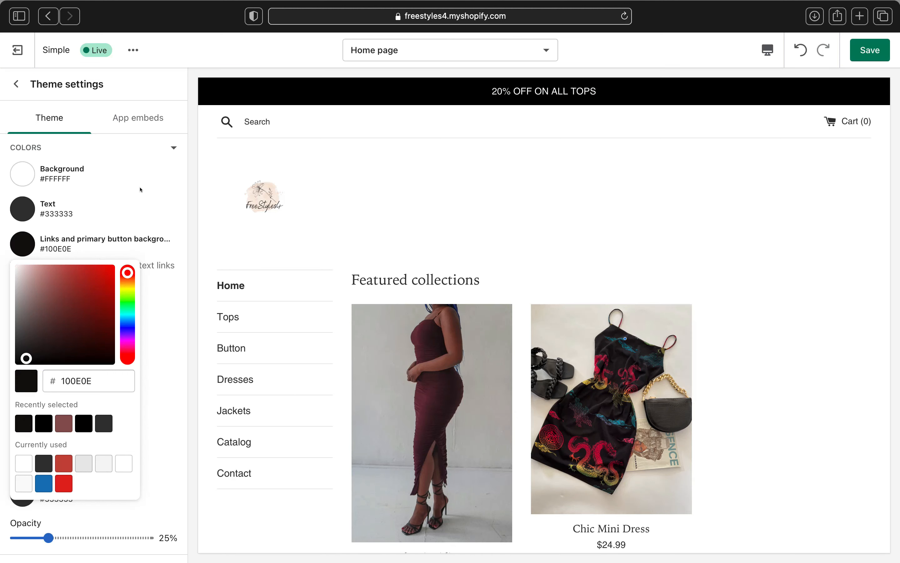
{"action": "left_click", "coordinate": [140, 189]}
Change the theme's main text color to near-black #0E0808.
{"action": "left_click", "coordinate": [22, 208]}
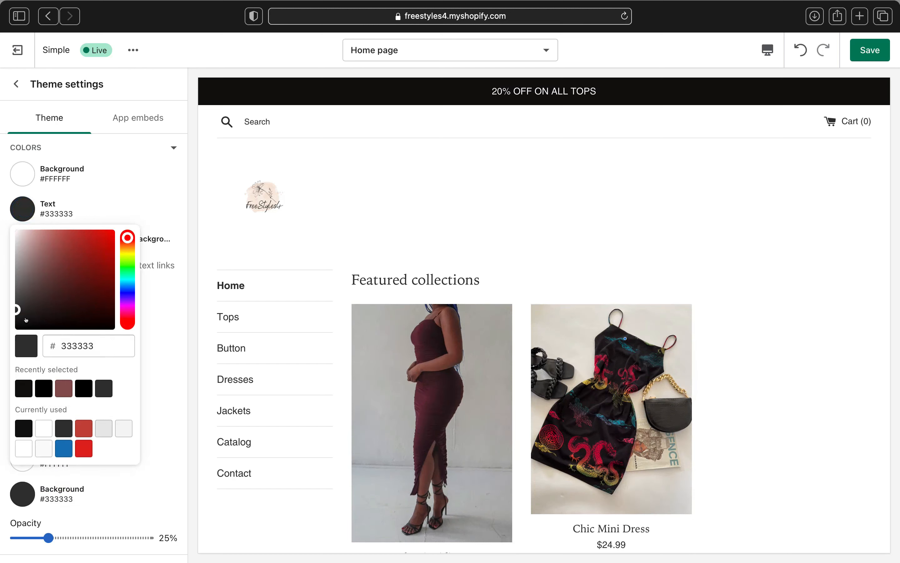
{"action": "left_click_drag", "start_coordinate": [26, 320], "coordinate": [58, 323]}
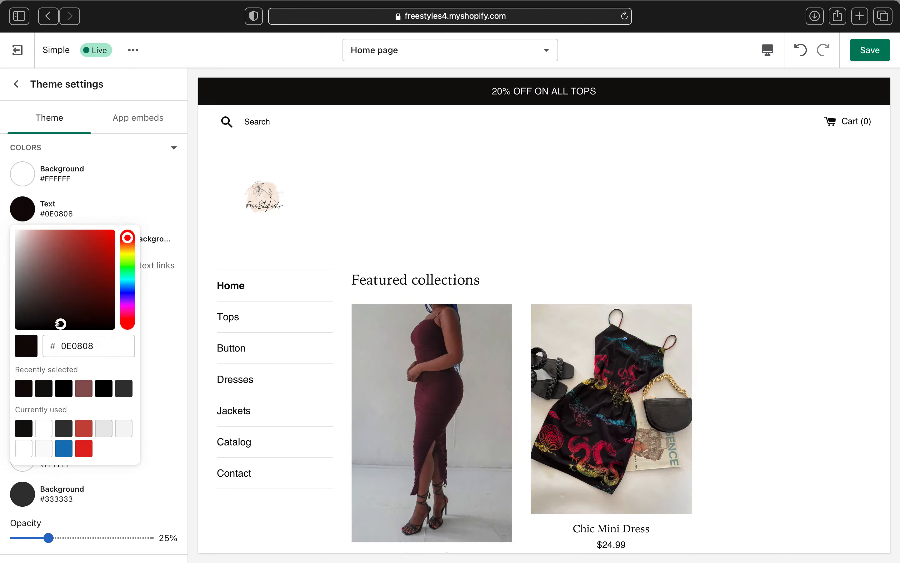
{"action": "left_click", "coordinate": [137, 165]}
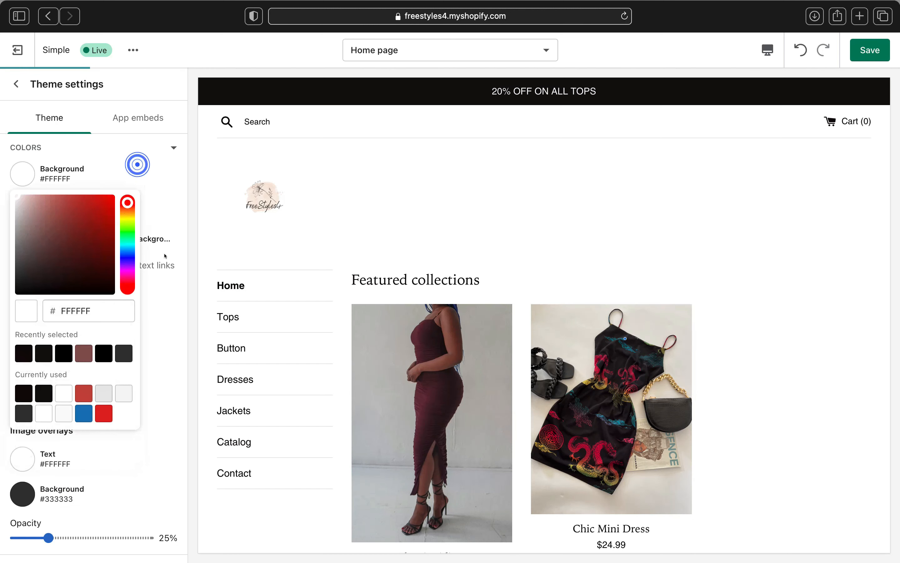
{"action": "left_click", "coordinate": [163, 349]}
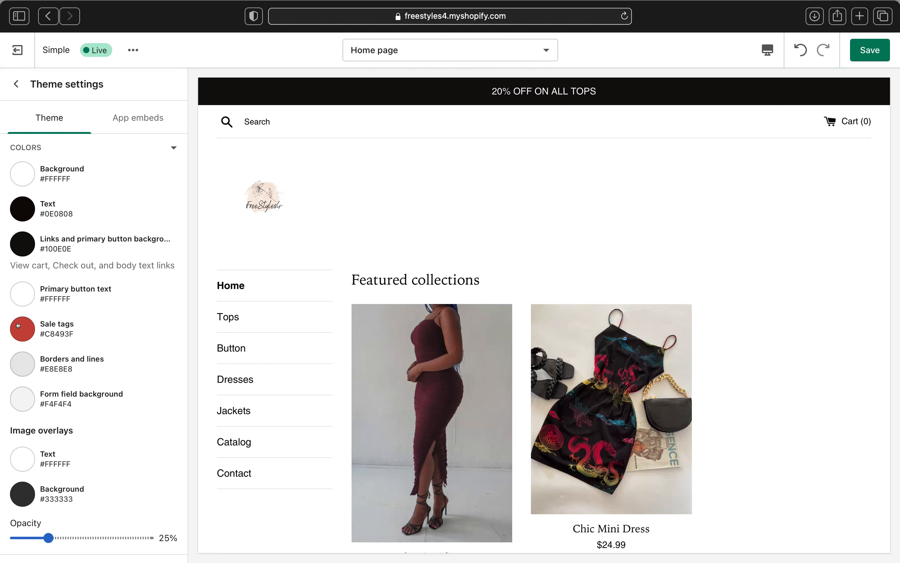
Set the image overlay background color to #0E0808 and review the theme's color list.
{"action": "scroll", "coordinate": [28, 376], "scroll_direction": "down", "scroll_amount": 5}
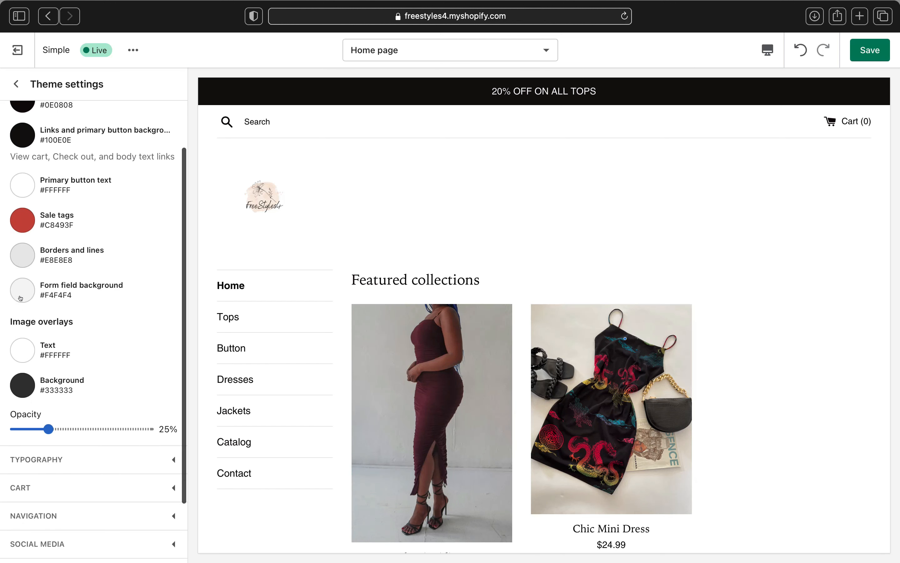
{"action": "left_click", "coordinate": [22, 376]}
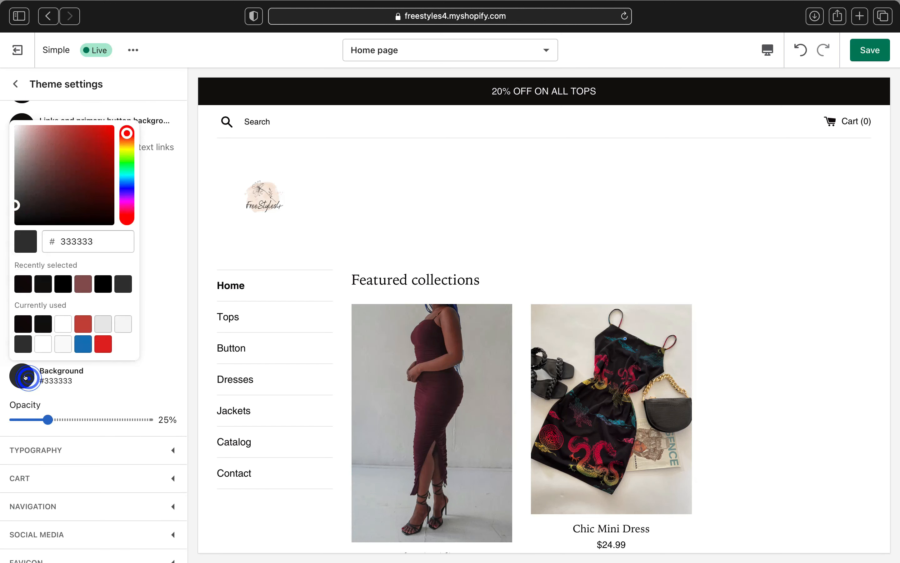
{"action": "left_click", "coordinate": [19, 283]}
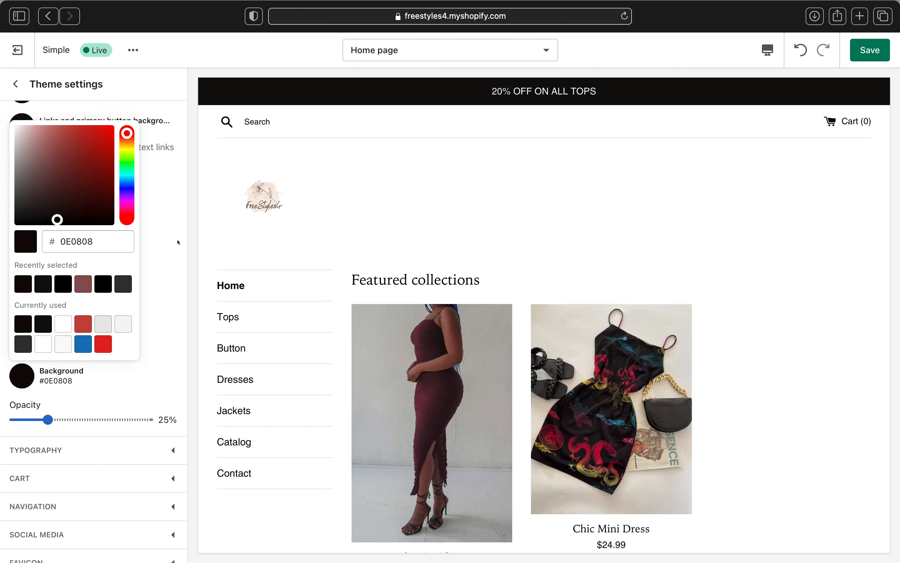
{"action": "left_click", "coordinate": [178, 242]}
{"action": "scroll", "coordinate": [177, 282], "scroll_direction": "down", "scroll_amount": 4}
{"action": "scroll", "coordinate": [175, 330], "scroll_direction": "up", "scroll_amount": 10}
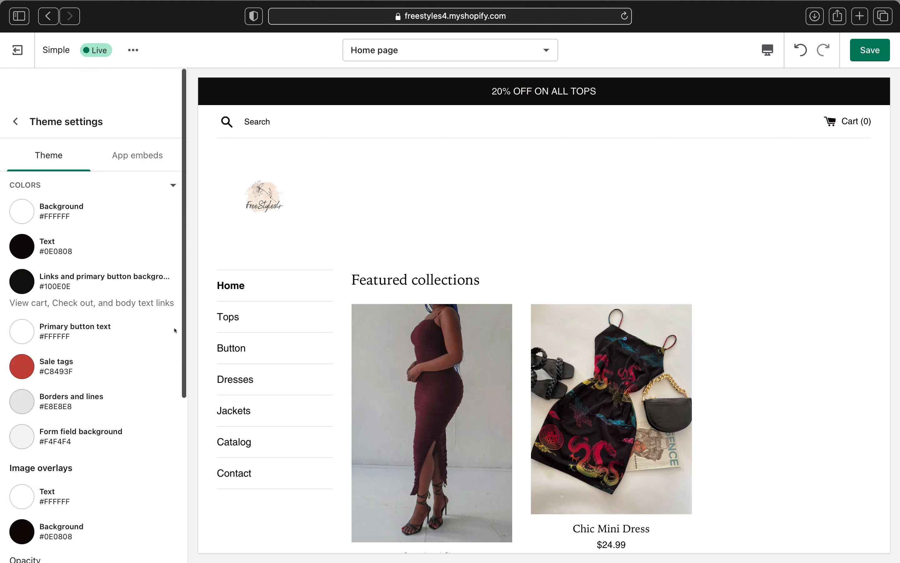
{"action": "scroll", "coordinate": [175, 330], "scroll_direction": "down", "scroll_amount": 2}
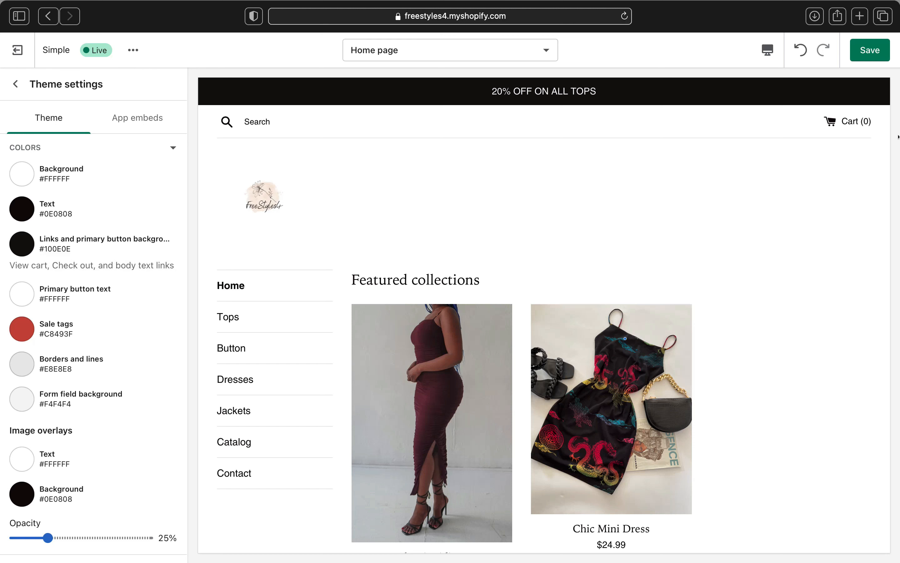
Save the theme font and color changes, return to the section list and check the home page preview down to the footer.
{"action": "left_click", "coordinate": [867, 49]}
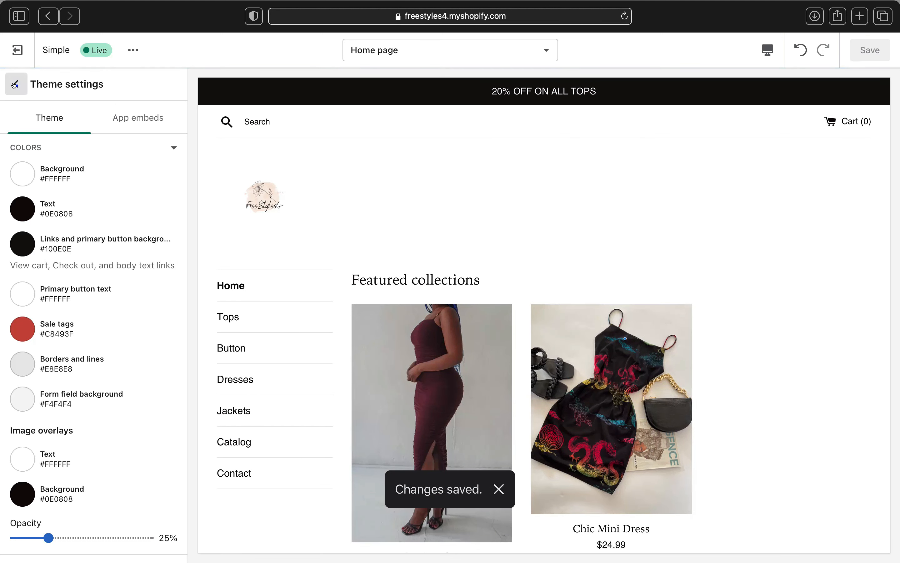
{"action": "left_click", "coordinate": [16, 84]}
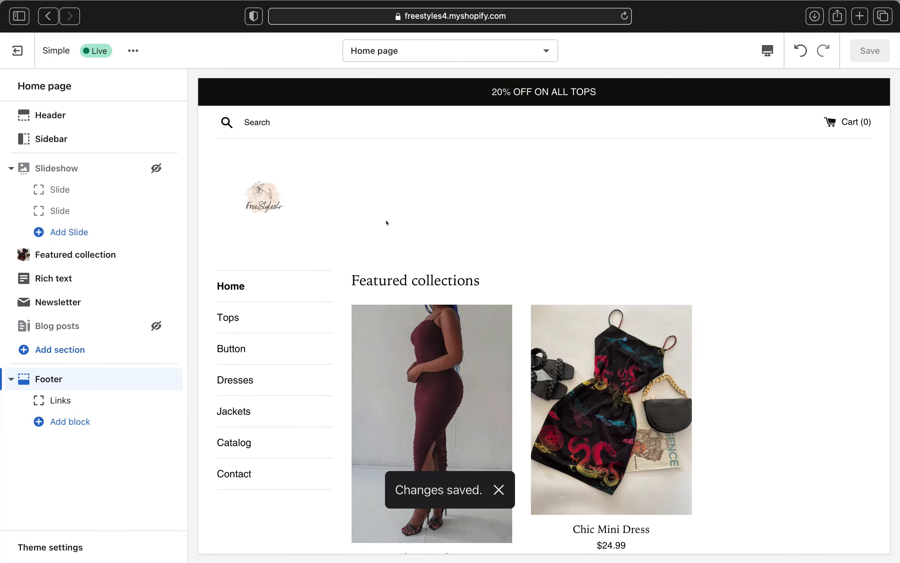
{"action": "left_click", "coordinate": [255, 291]}
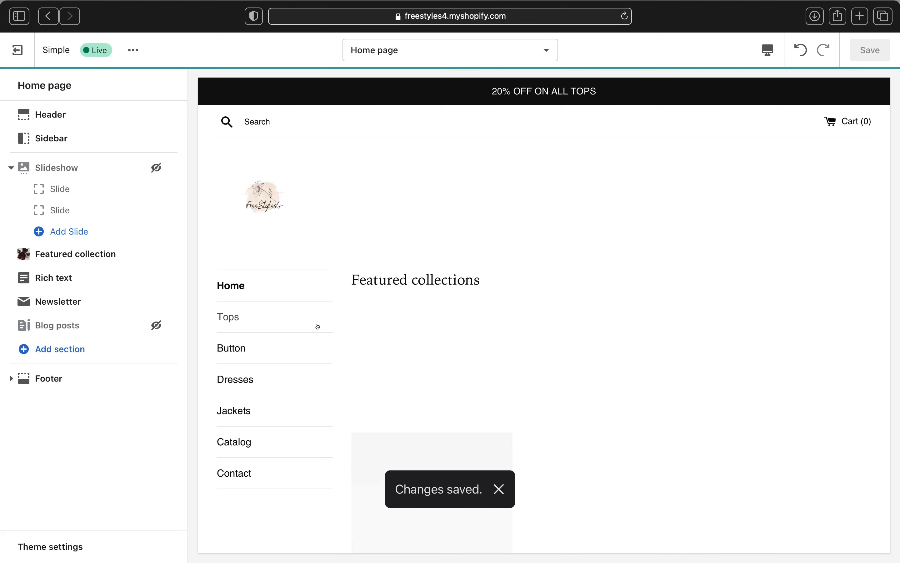
{"action": "scroll", "coordinate": [435, 256], "scroll_direction": "down", "scroll_amount": 10}
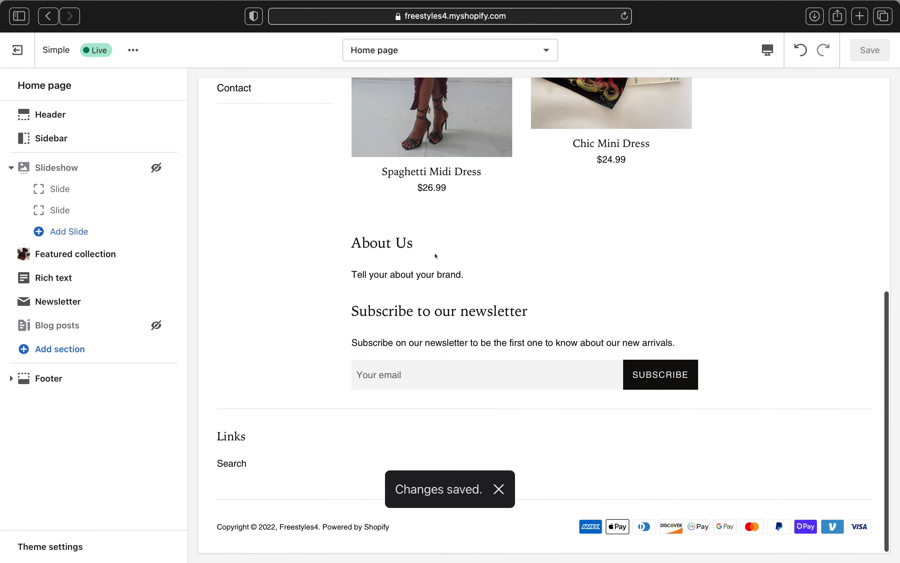
Check the Tops, Button and Catalog menu links in the theme preview, looking through each linked page.
{"action": "left_click", "coordinate": [220, 317]}
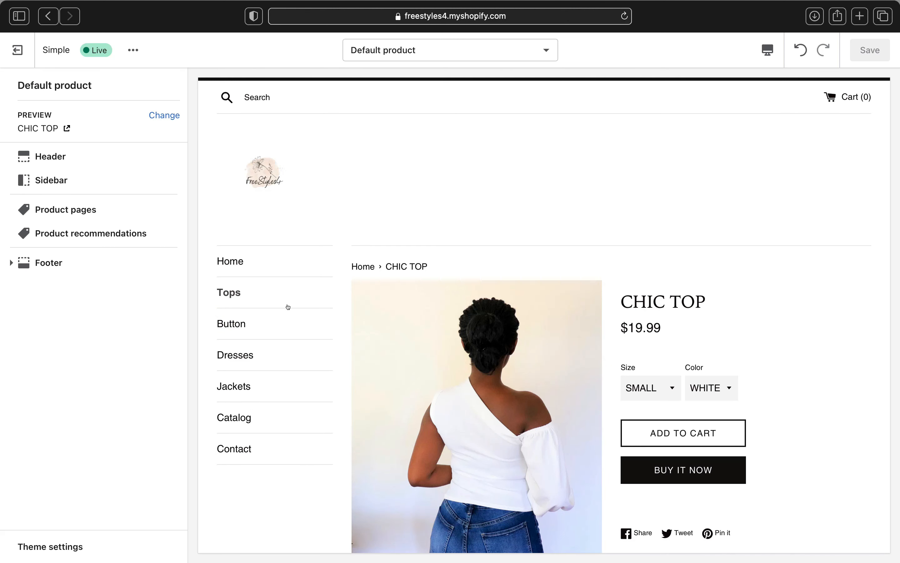
{"action": "scroll", "coordinate": [293, 313], "scroll_direction": "down", "scroll_amount": 4}
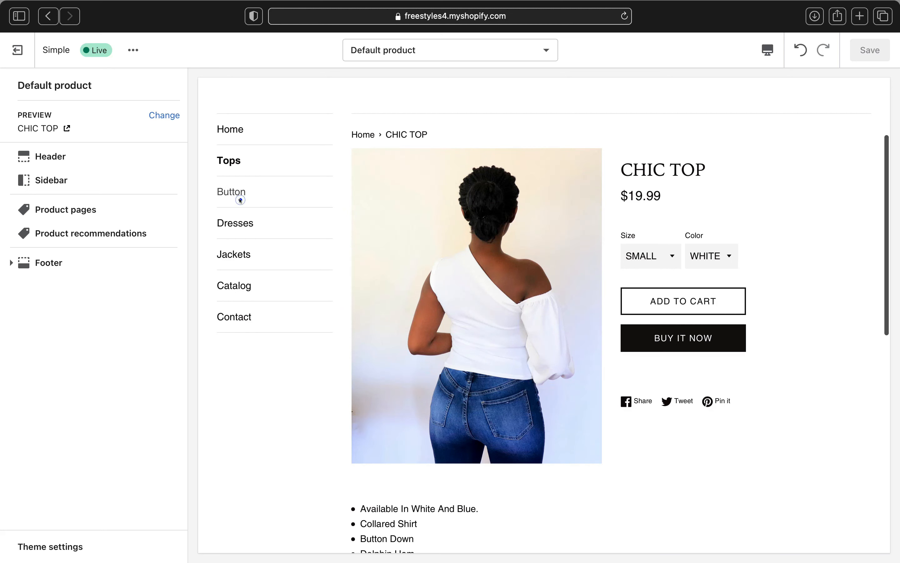
{"action": "left_click", "coordinate": [241, 200]}
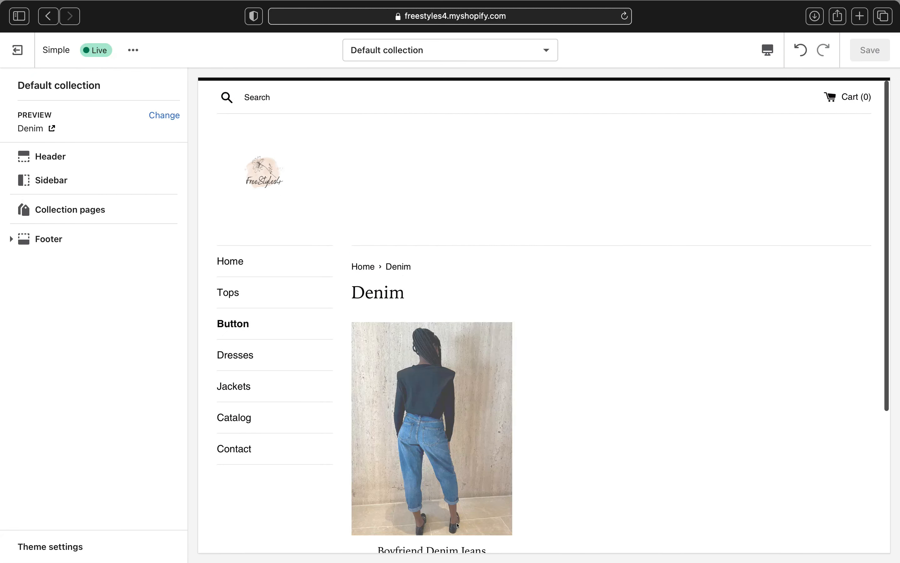
{"action": "scroll", "coordinate": [282, 279], "scroll_direction": "down", "scroll_amount": 5}
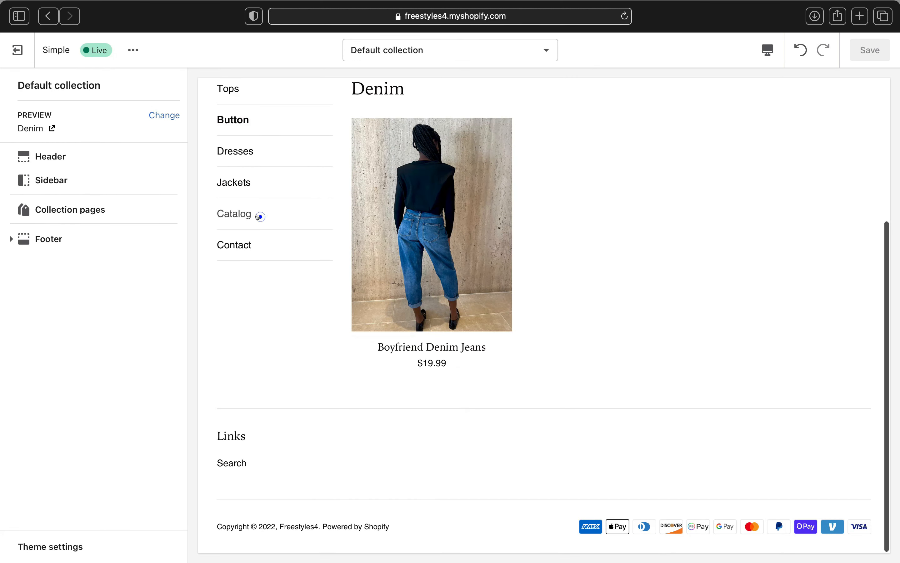
{"action": "left_click", "coordinate": [257, 214]}
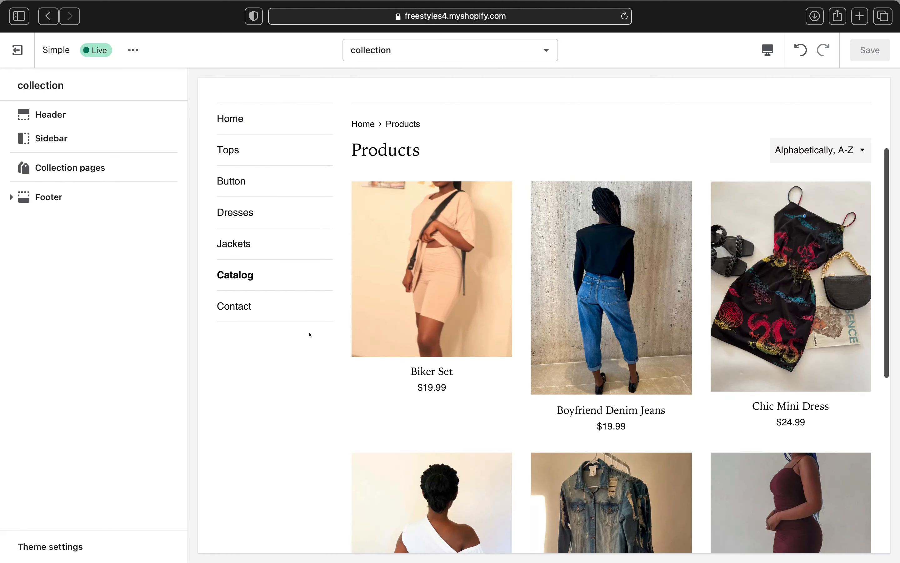
{"action": "scroll", "coordinate": [307, 334], "scroll_direction": "down", "scroll_amount": 4}
{"action": "scroll", "coordinate": [679, 484], "scroll_direction": "down", "scroll_amount": 5}
{"action": "scroll", "coordinate": [679, 483], "scroll_direction": "up", "scroll_amount": 10}
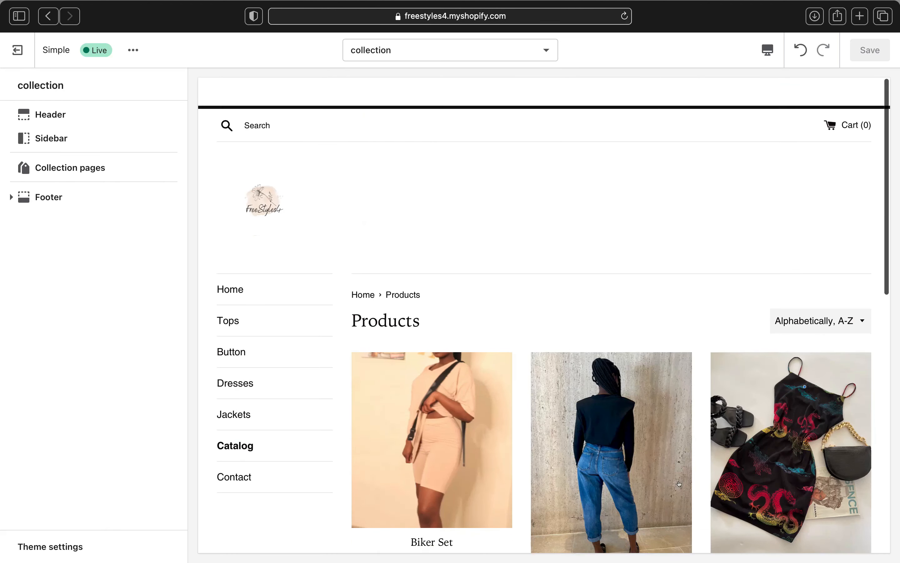
Exit the theme editor, open the online store, follow its announcement bar link and look through the Products page.
{"action": "left_click", "coordinate": [16, 50]}
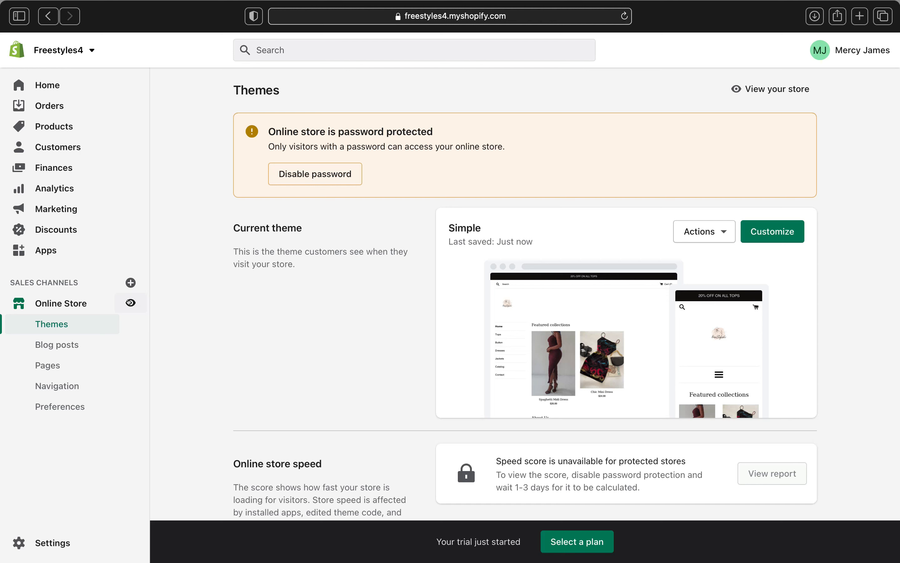
{"action": "left_click", "coordinate": [131, 302]}
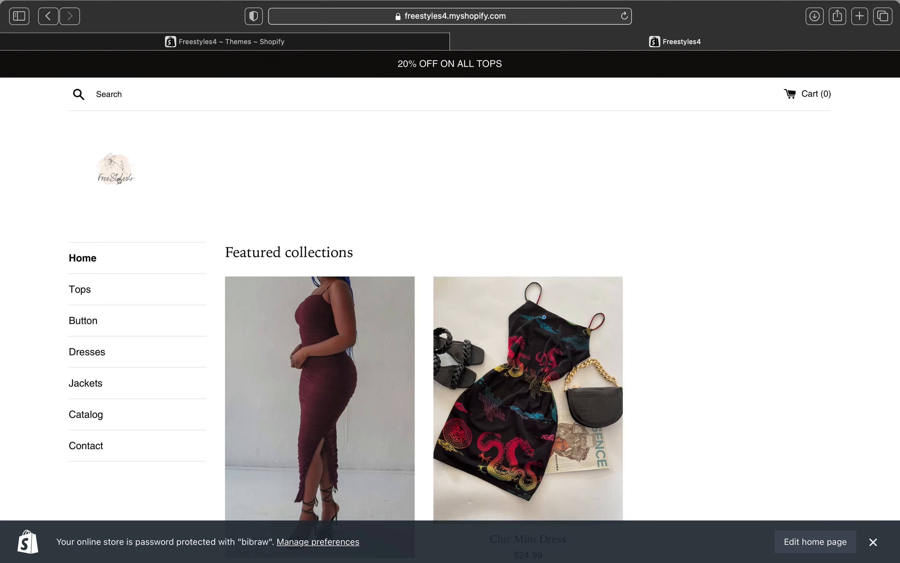
{"action": "left_click", "coordinate": [431, 64]}
{"action": "scroll", "coordinate": [490, 283], "scroll_direction": "down", "scroll_amount": 10}
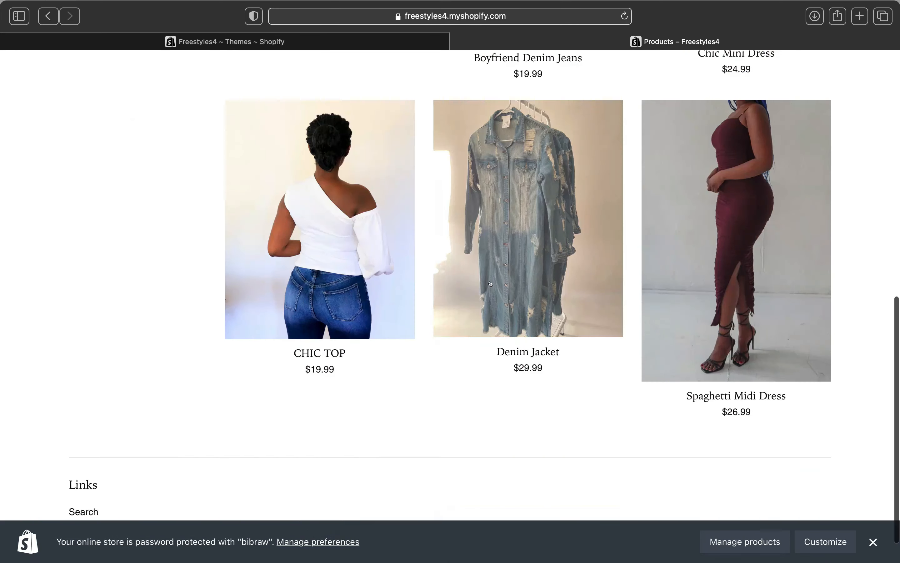
{"action": "scroll", "coordinate": [490, 284], "scroll_direction": "up", "scroll_amount": 12}
{"action": "scroll", "coordinate": [491, 283], "scroll_direction": "down", "scroll_amount": 12}
{"action": "scroll", "coordinate": [490, 284], "scroll_direction": "up", "scroll_amount": 12}
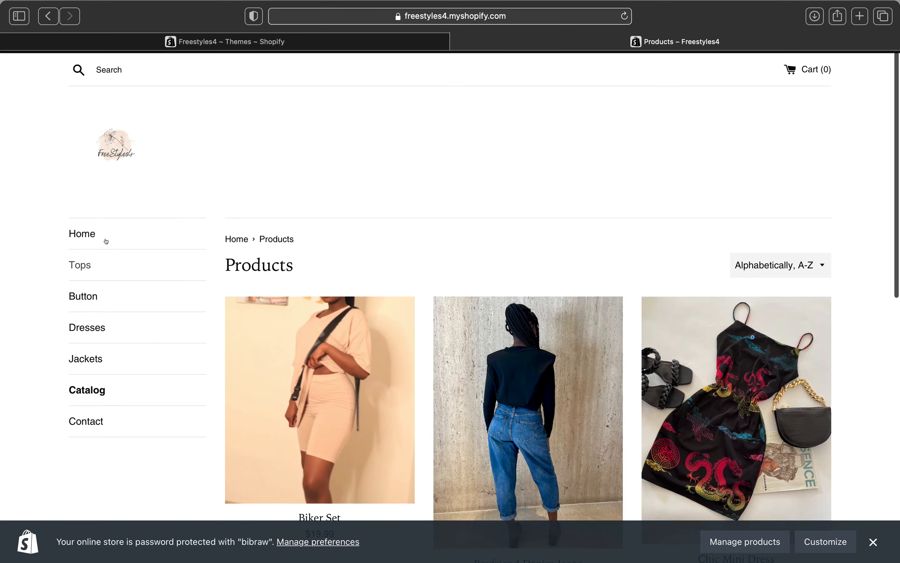
Open the Tops page from the store's menu and check the CHIC TOP's size and color choices.
{"action": "left_click", "coordinate": [90, 255]}
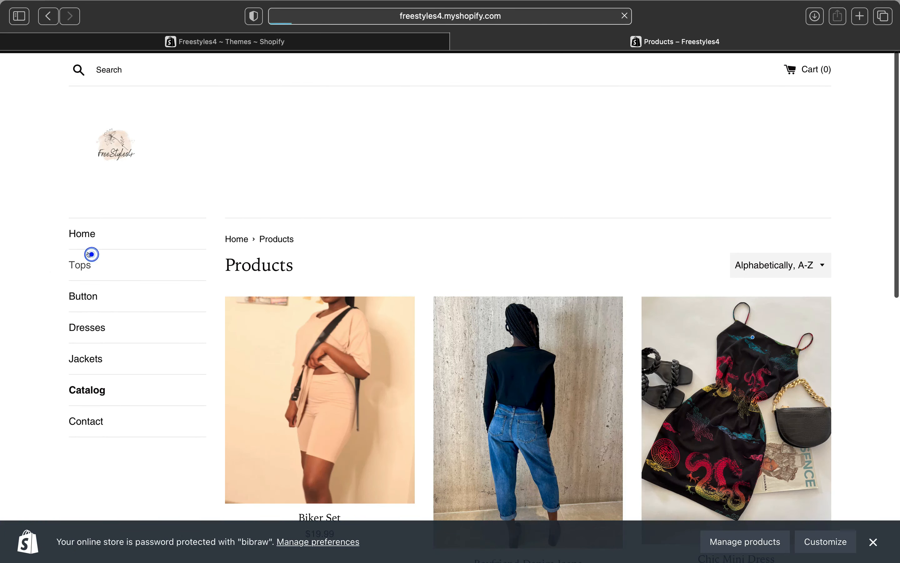
{"action": "scroll", "coordinate": [335, 297], "scroll_direction": "down", "scroll_amount": 3}
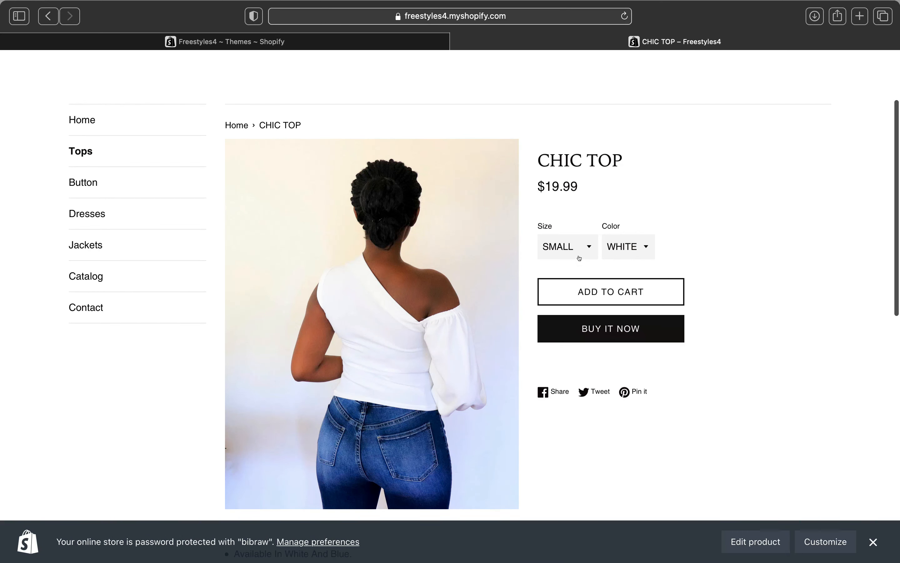
{"action": "left_click", "coordinate": [583, 247]}
{"action": "left_click", "coordinate": [645, 245]}
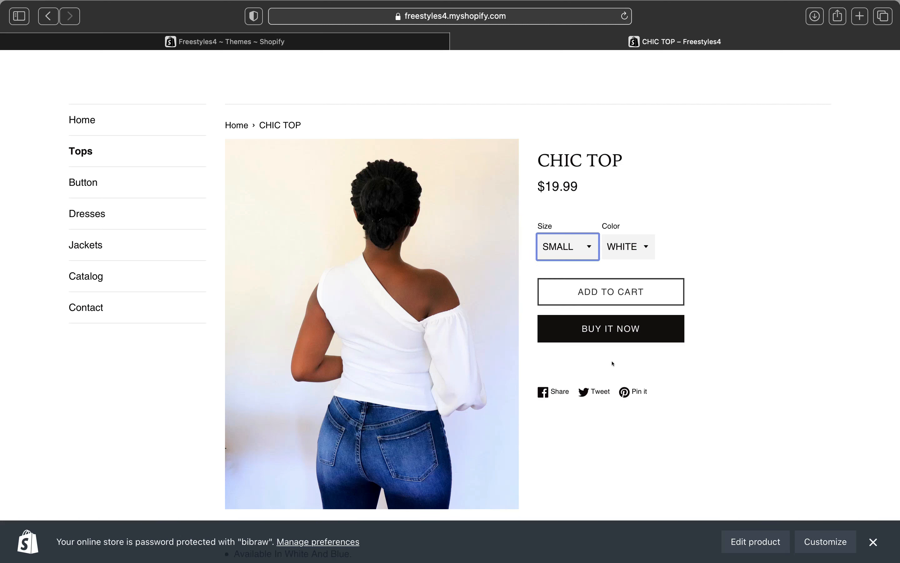
Open the Denim Jacket from the Jackets collection and examine its description and product recommendations.
{"action": "left_click", "coordinate": [97, 245]}
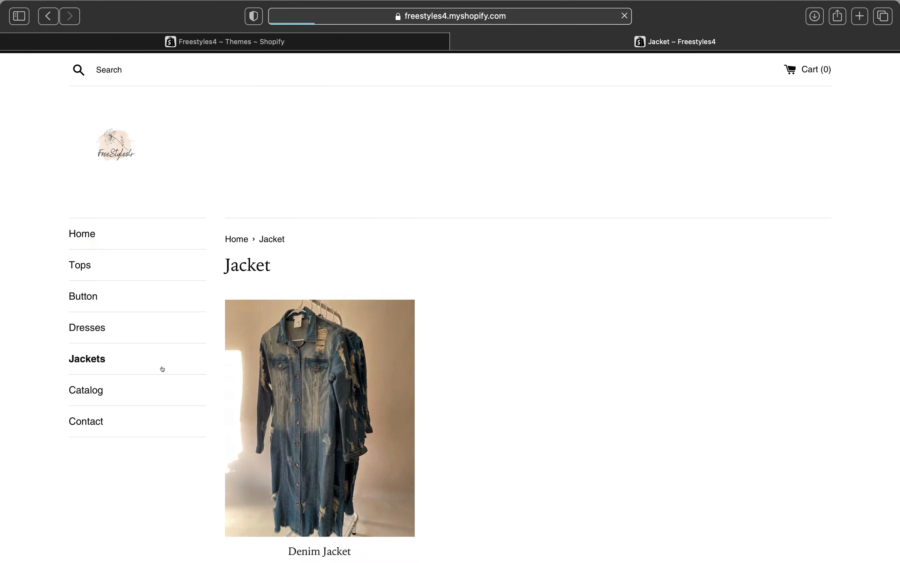
{"action": "scroll", "coordinate": [153, 351], "scroll_direction": "down", "scroll_amount": 5}
{"action": "left_click", "coordinate": [350, 290]}
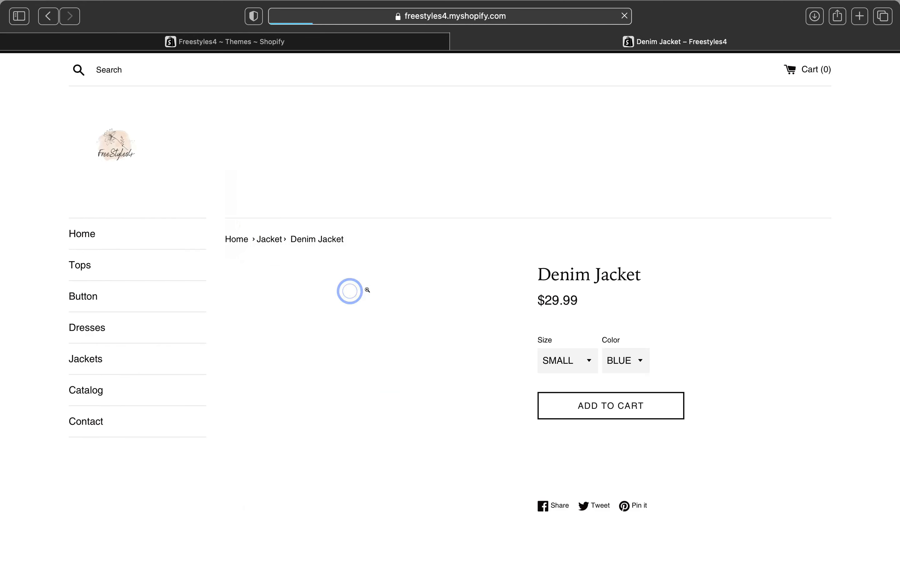
{"action": "scroll", "coordinate": [667, 406], "scroll_direction": "down", "scroll_amount": 10}
{"action": "scroll", "coordinate": [667, 406], "scroll_direction": "up", "scroll_amount": 1}
{"action": "scroll", "coordinate": [647, 404], "scroll_direction": "down", "scroll_amount": 3}
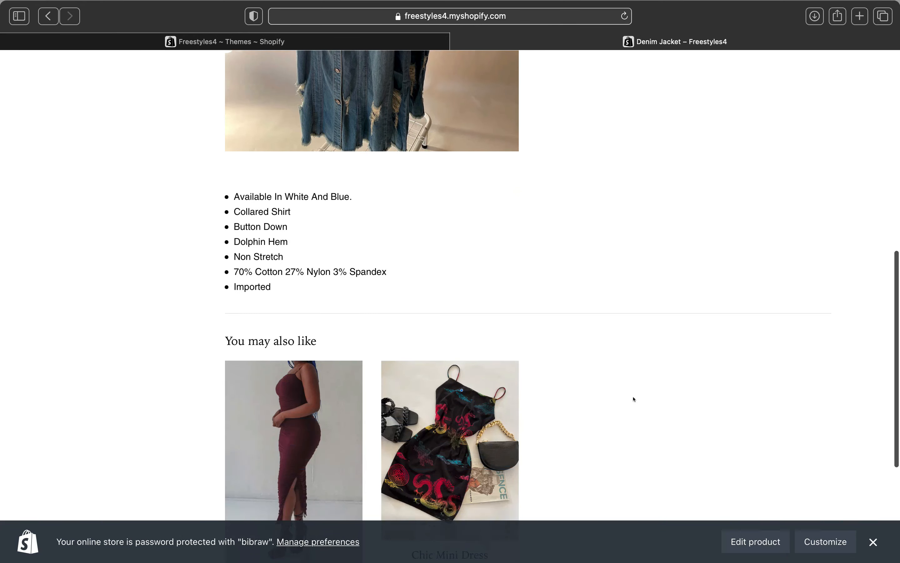
{"action": "scroll", "coordinate": [353, 272], "scroll_direction": "down", "scroll_amount": 5}
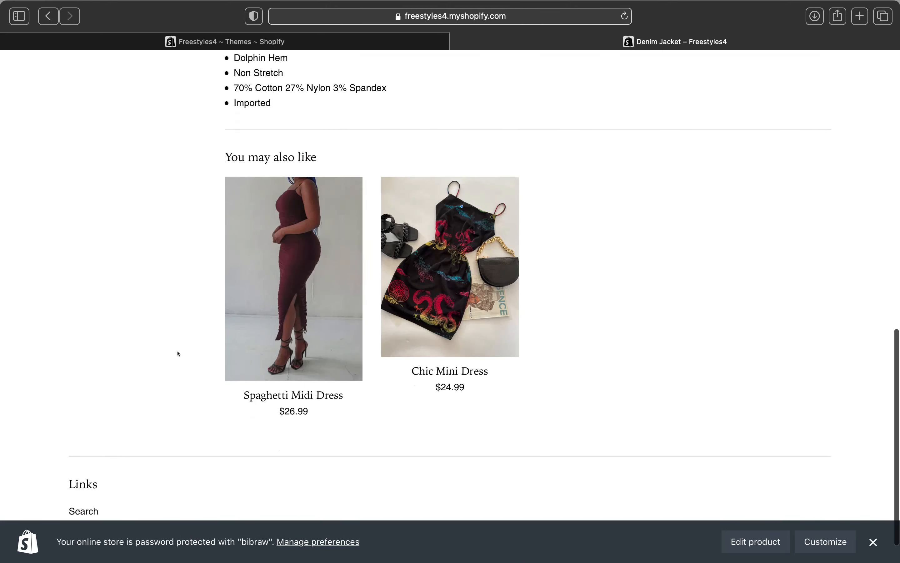
Open the recommended Spaghetti Midi Dress, review its product page down to the footer, and return to the Themes admin page.
{"action": "left_click", "coordinate": [324, 309]}
{"action": "scroll", "coordinate": [314, 279], "scroll_direction": "down", "scroll_amount": 3}
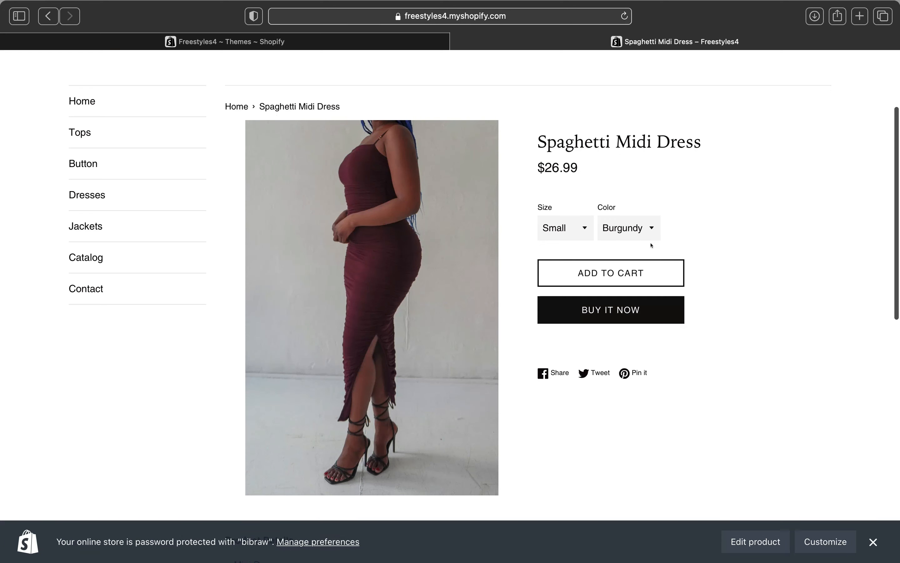
{"action": "scroll", "coordinate": [519, 216], "scroll_direction": "down", "scroll_amount": 3}
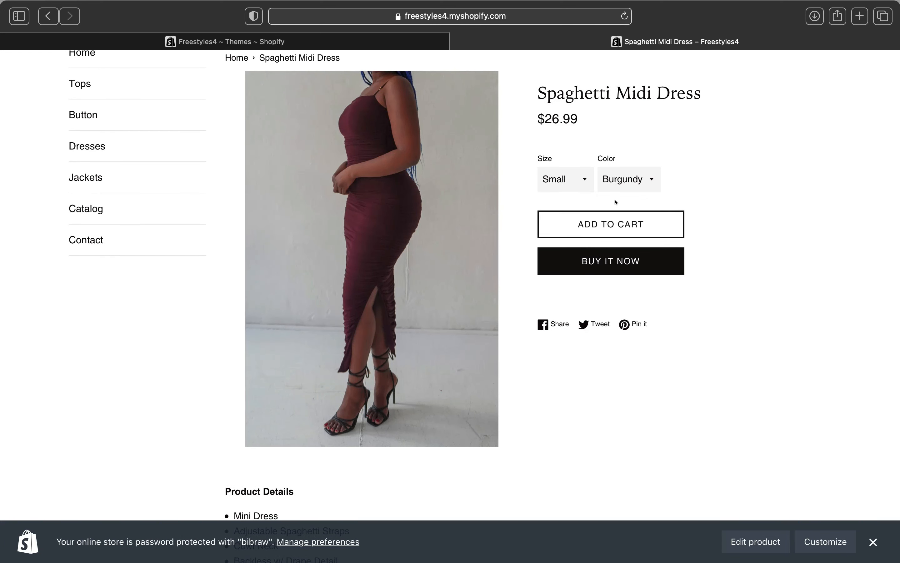
{"action": "scroll", "coordinate": [595, 264], "scroll_direction": "down", "scroll_amount": 10}
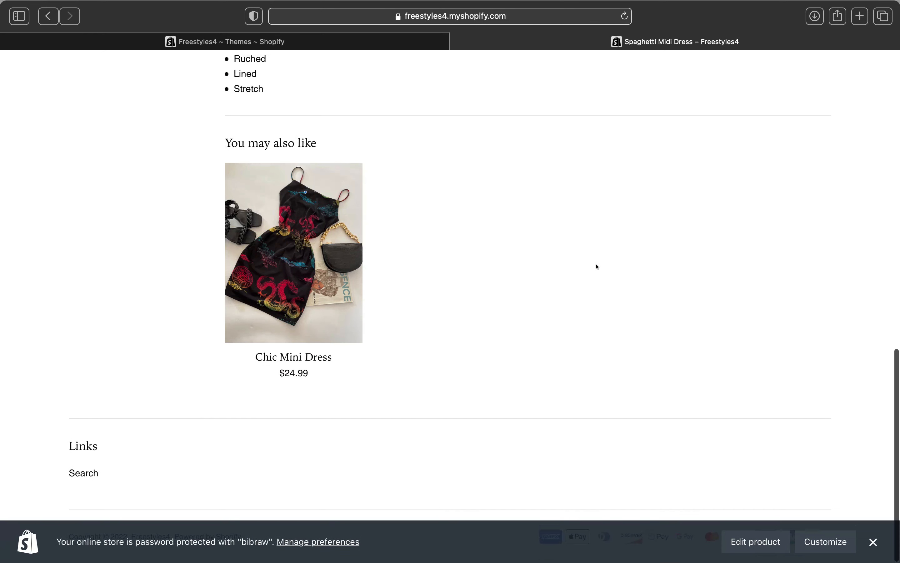
{"action": "scroll", "coordinate": [596, 263], "scroll_direction": "up", "scroll_amount": 20}
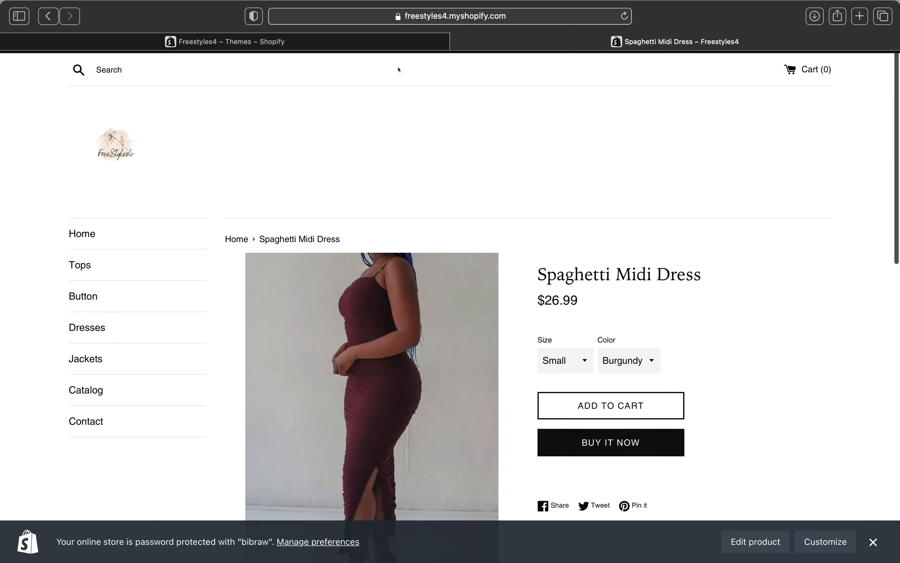
{"action": "left_click", "coordinate": [387, 43]}
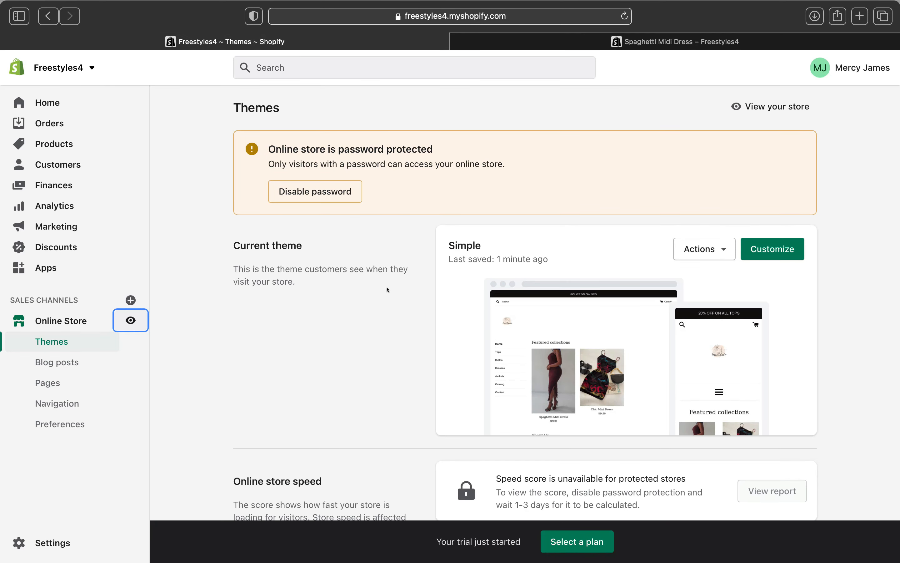